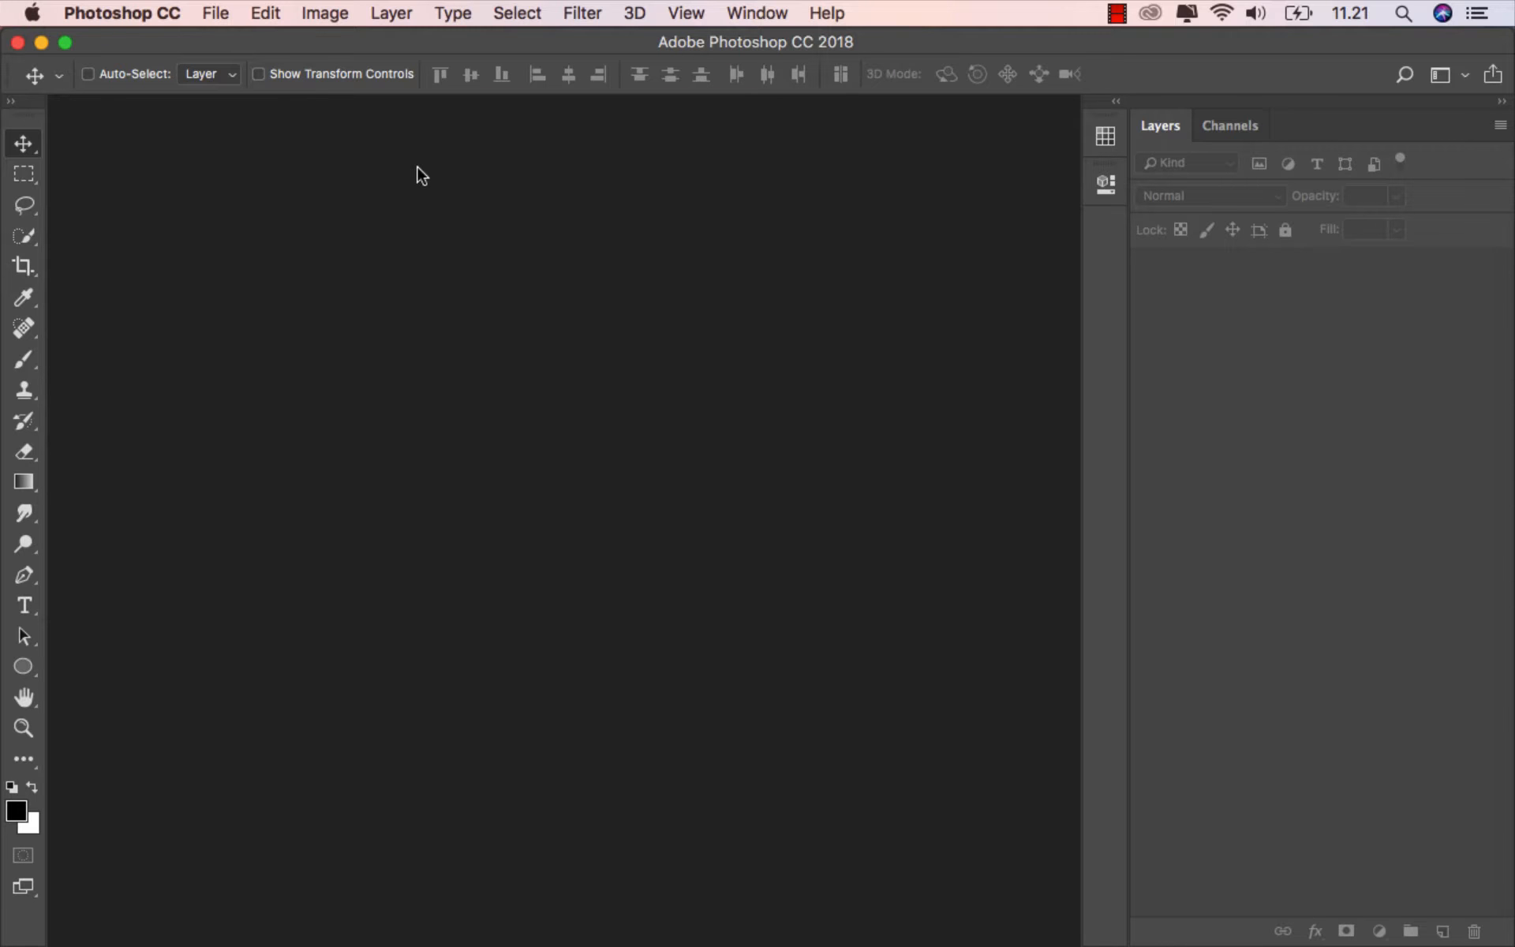
- Create a landscape document of 3000 x 2000 pixels at 300 pixels/inch in 8-bit RGB Color with a white background
left_click(220, 19)
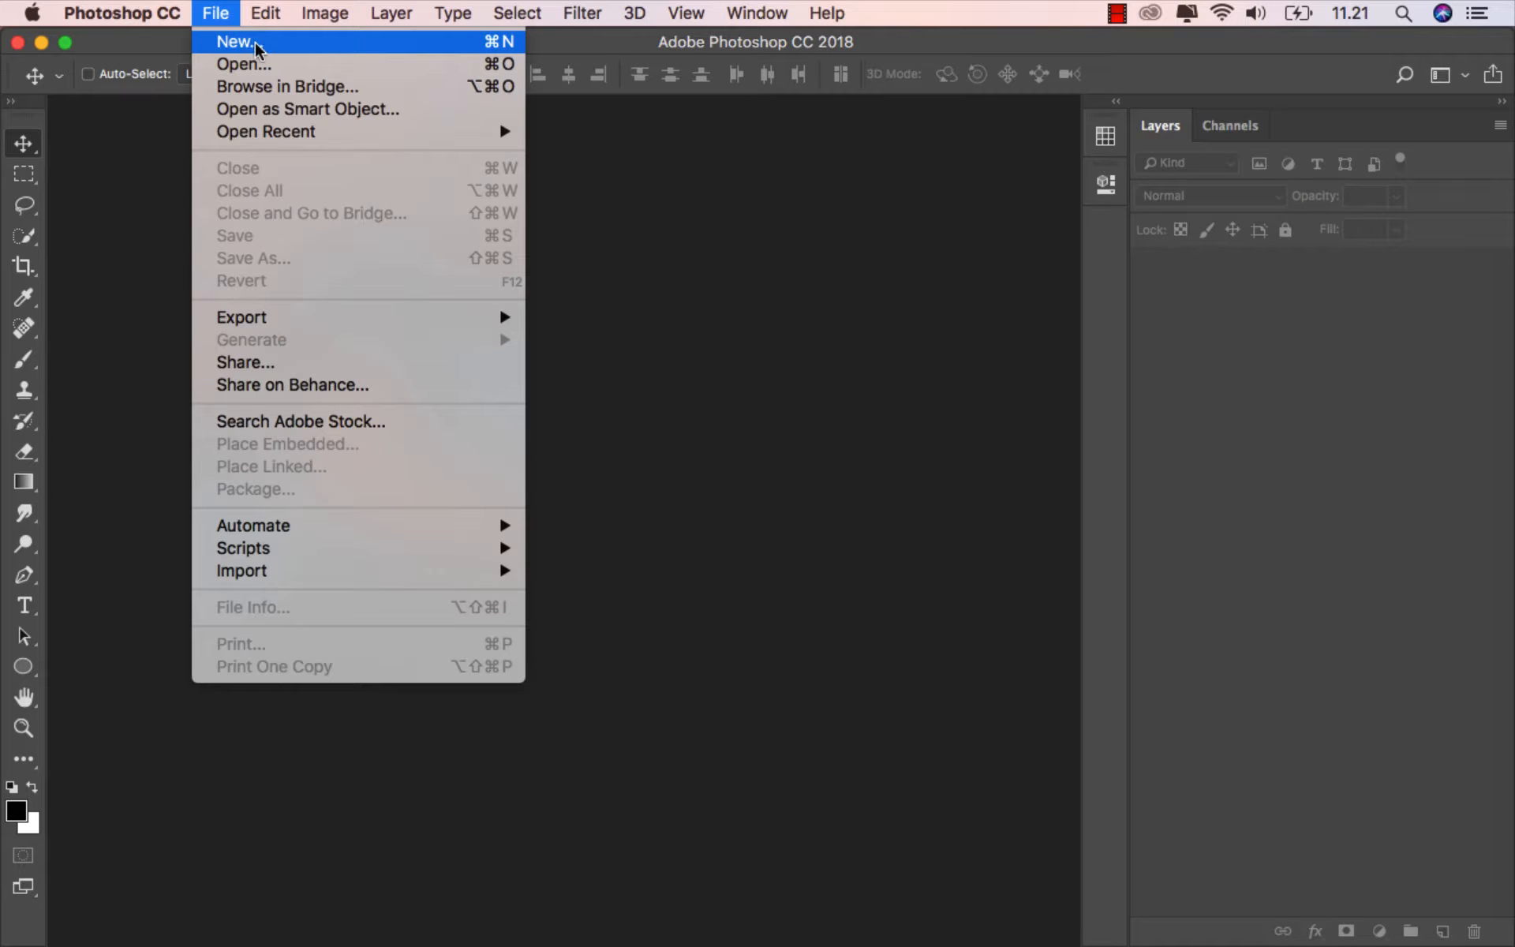
left_click(254, 41)
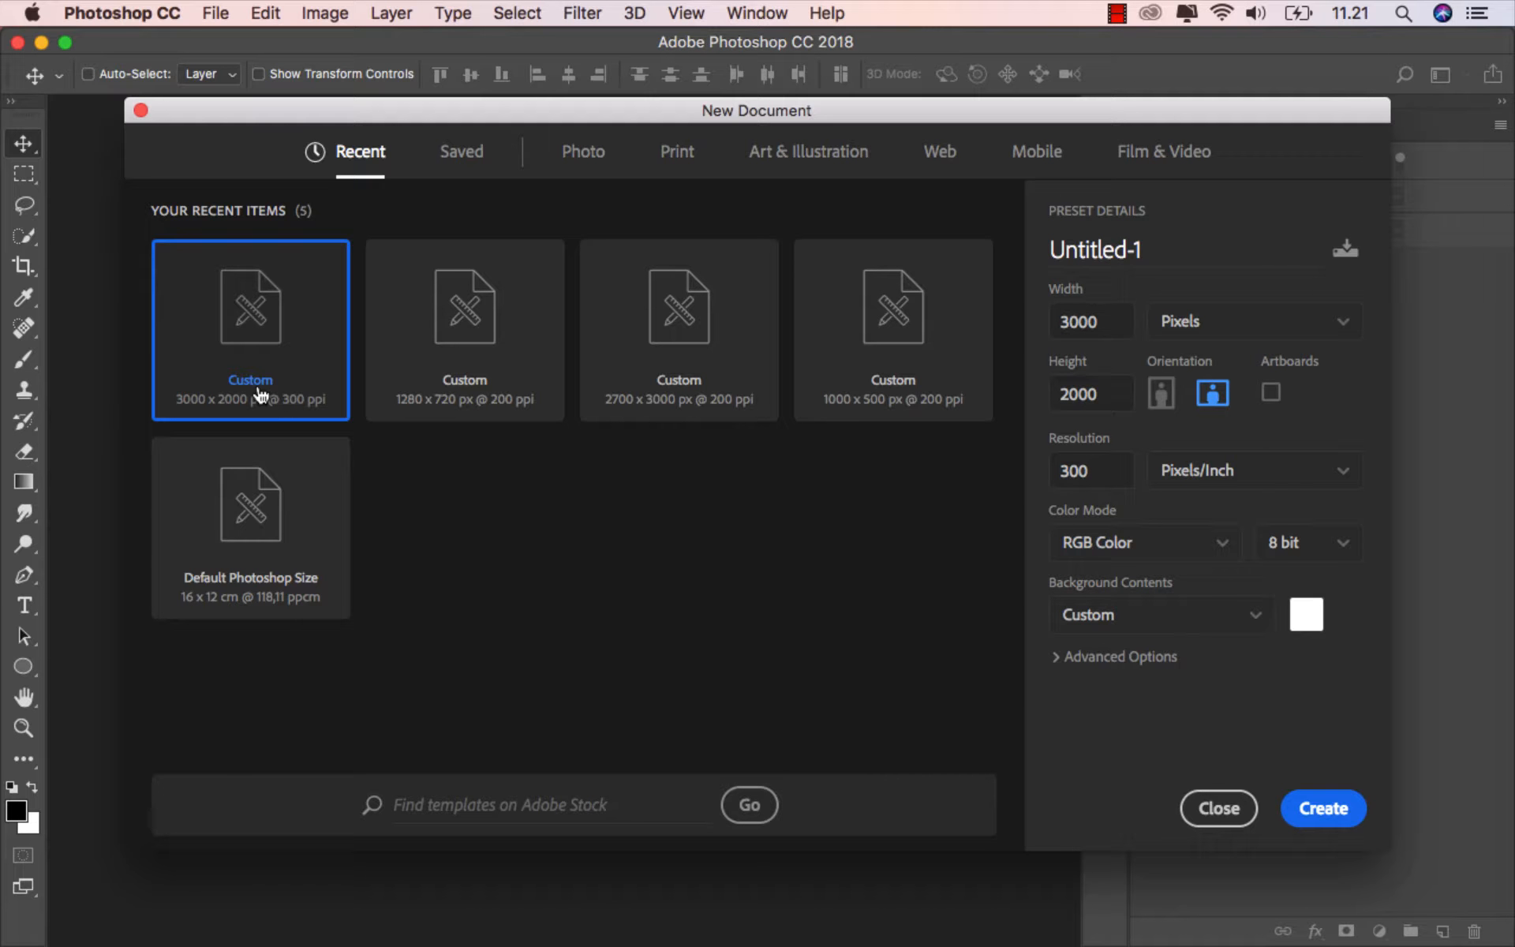
left_click(1093, 322)
left_click(1092, 393)
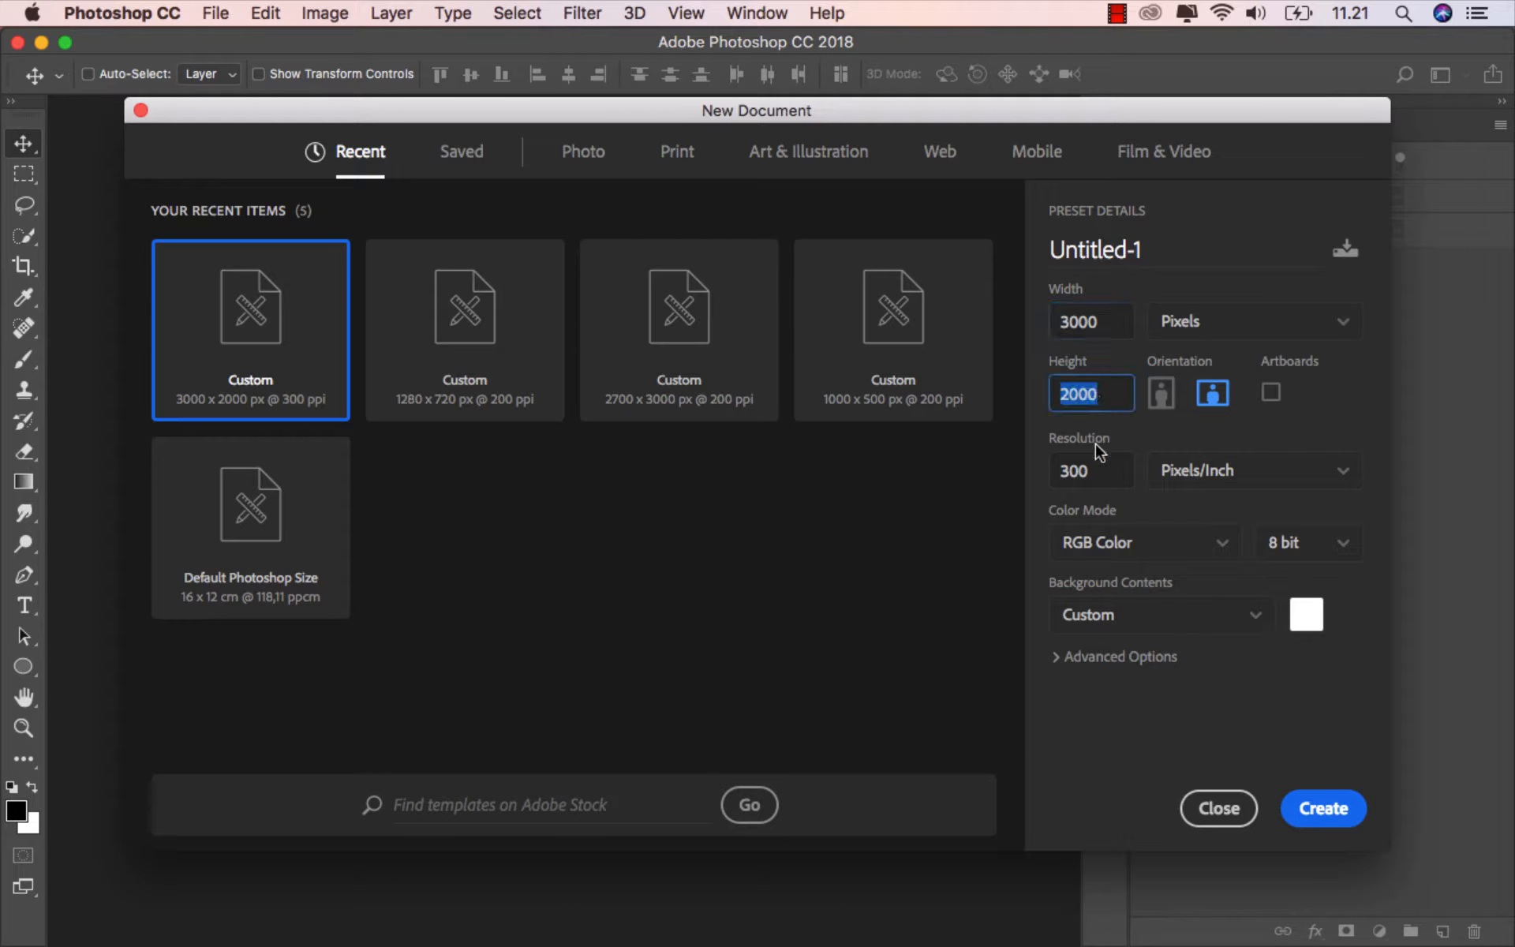
left_click(1102, 467)
left_click(1209, 404)
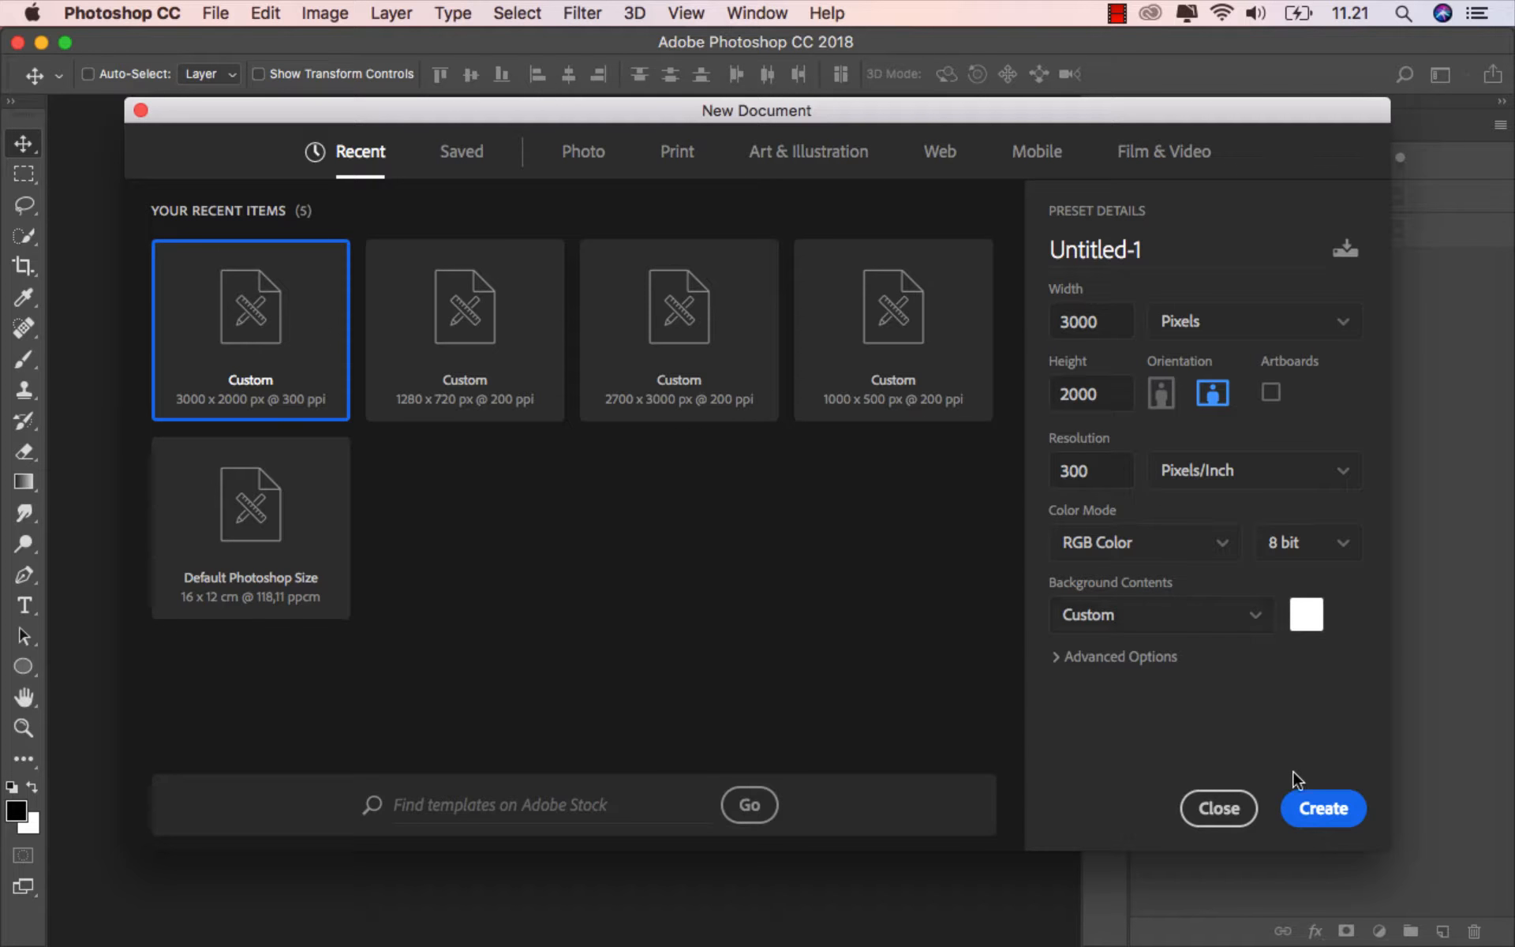
left_click(1302, 799)
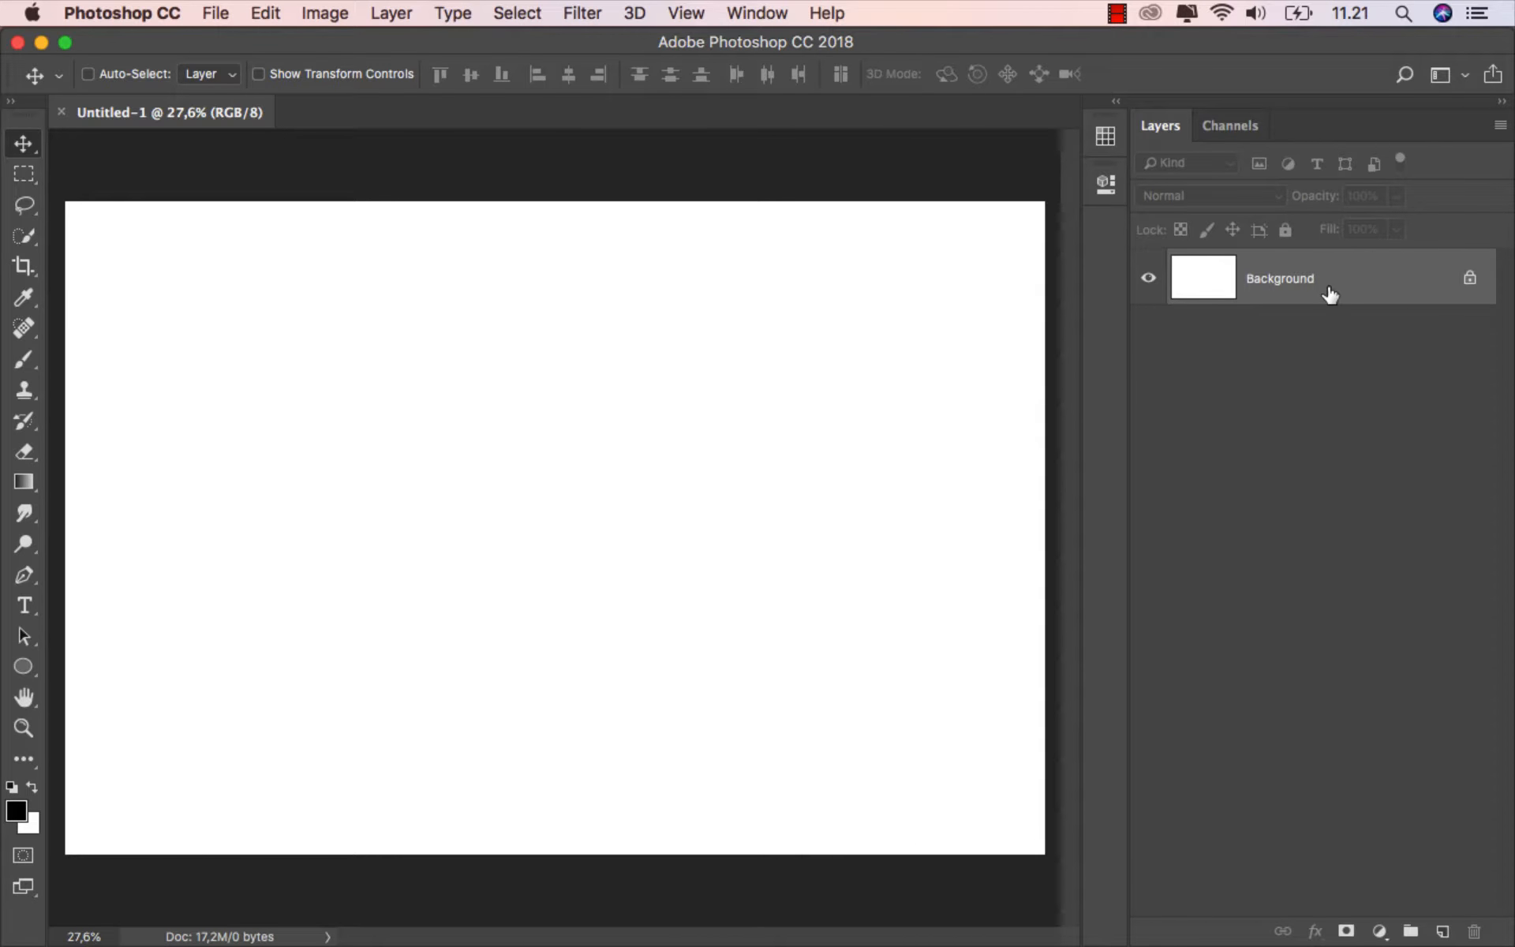
- Add a Solid Color fill layer in near-black 0f0f0f above the Background and compare the canvas with and without it
left_click(1380, 931)
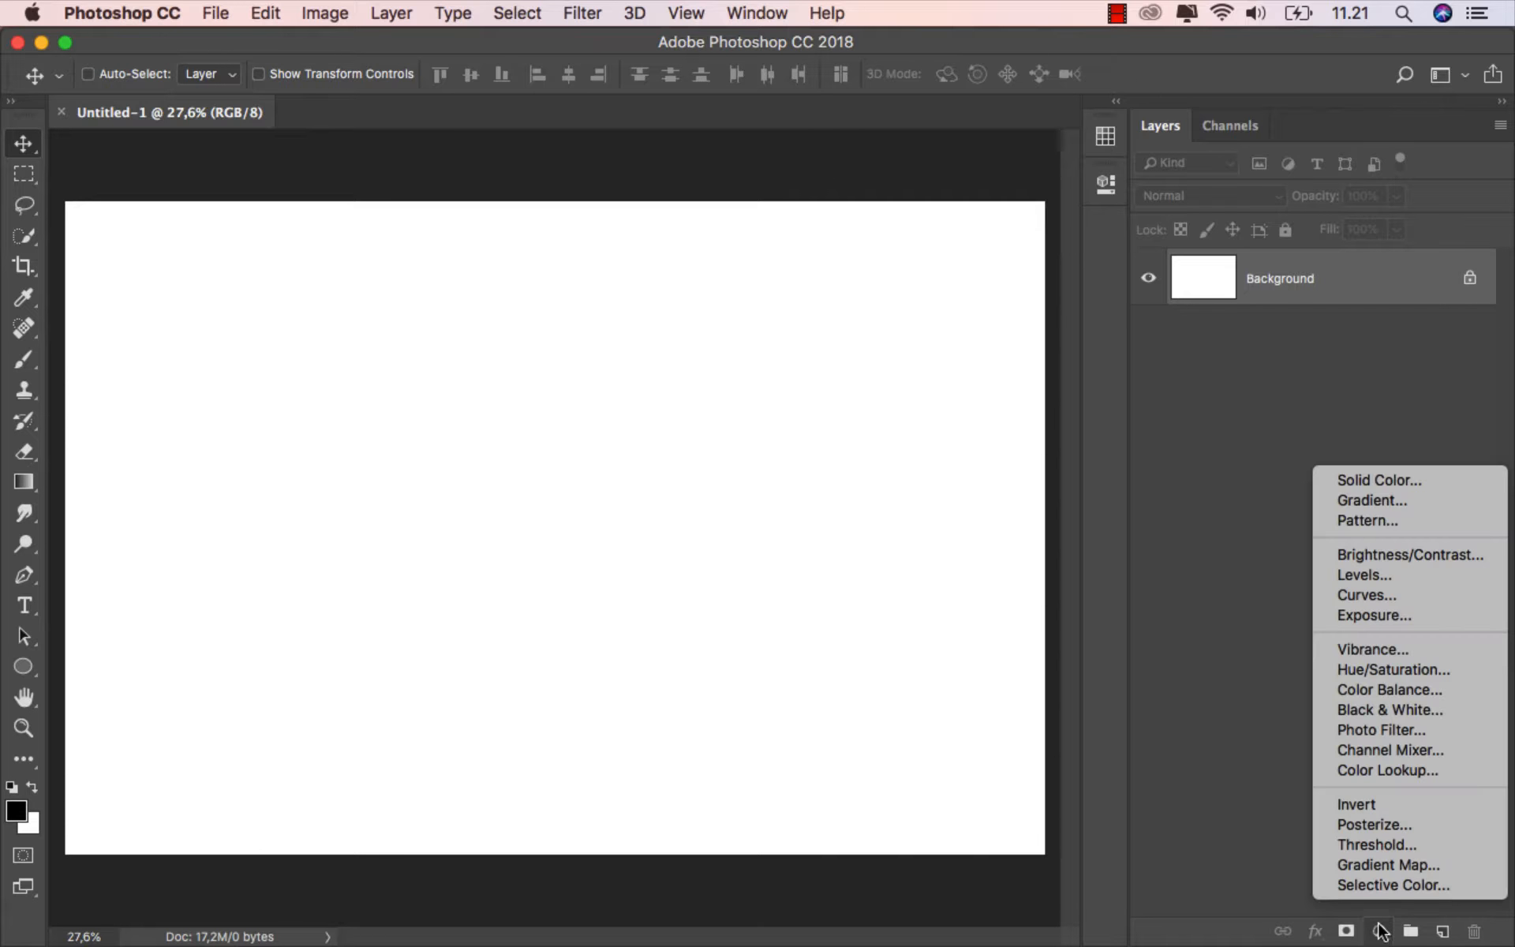
left_click(1405, 477)
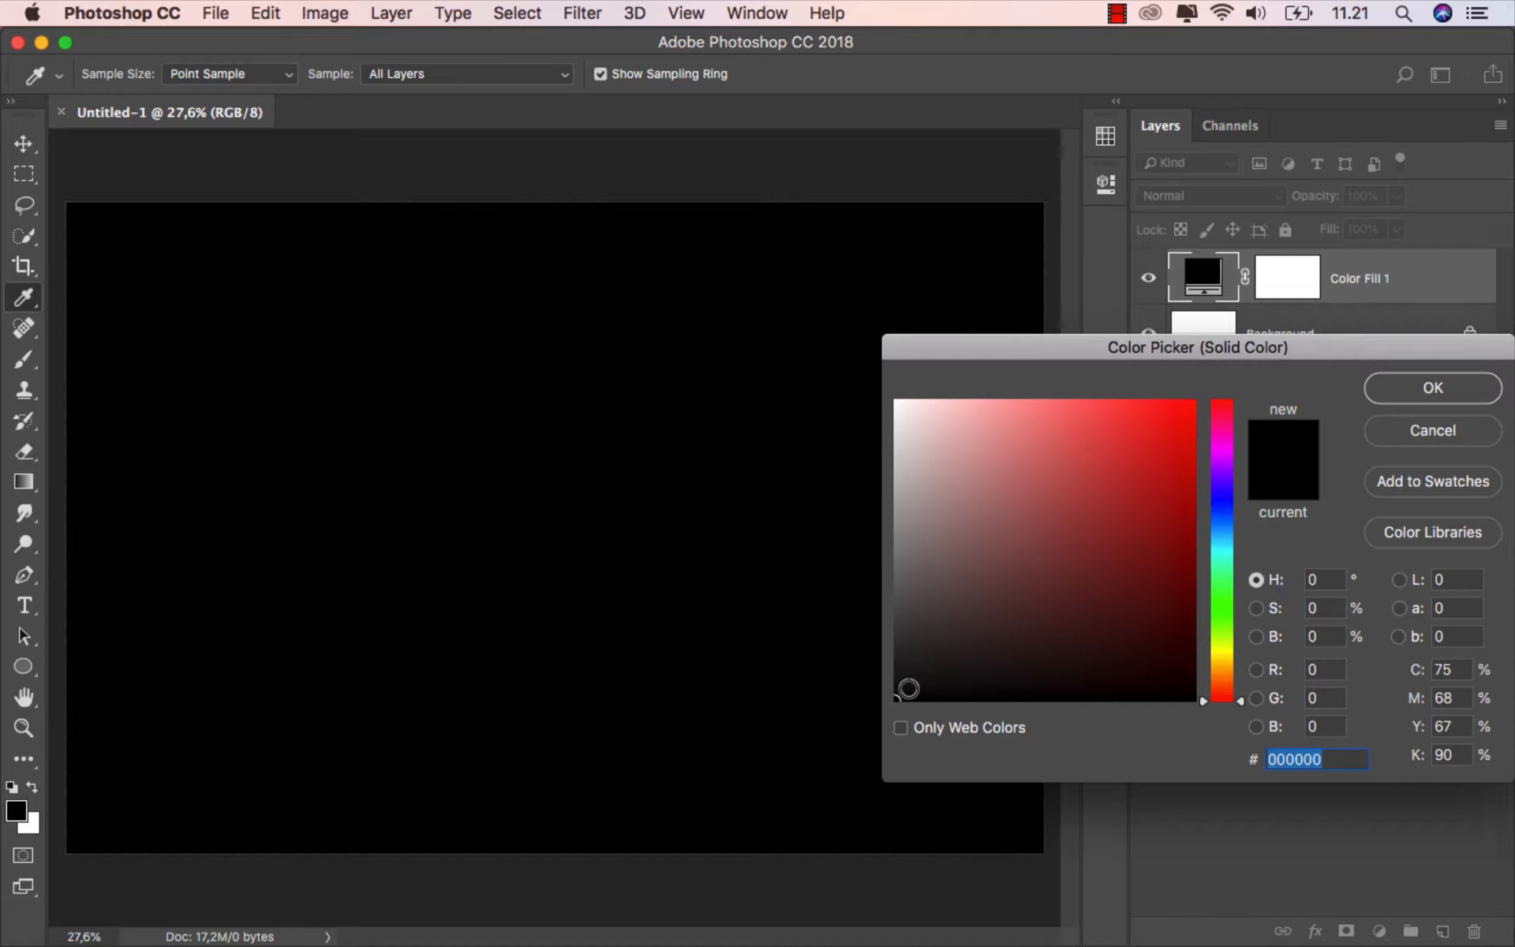
left_click(892, 687)
left_click_drag(891, 685, 891, 682)
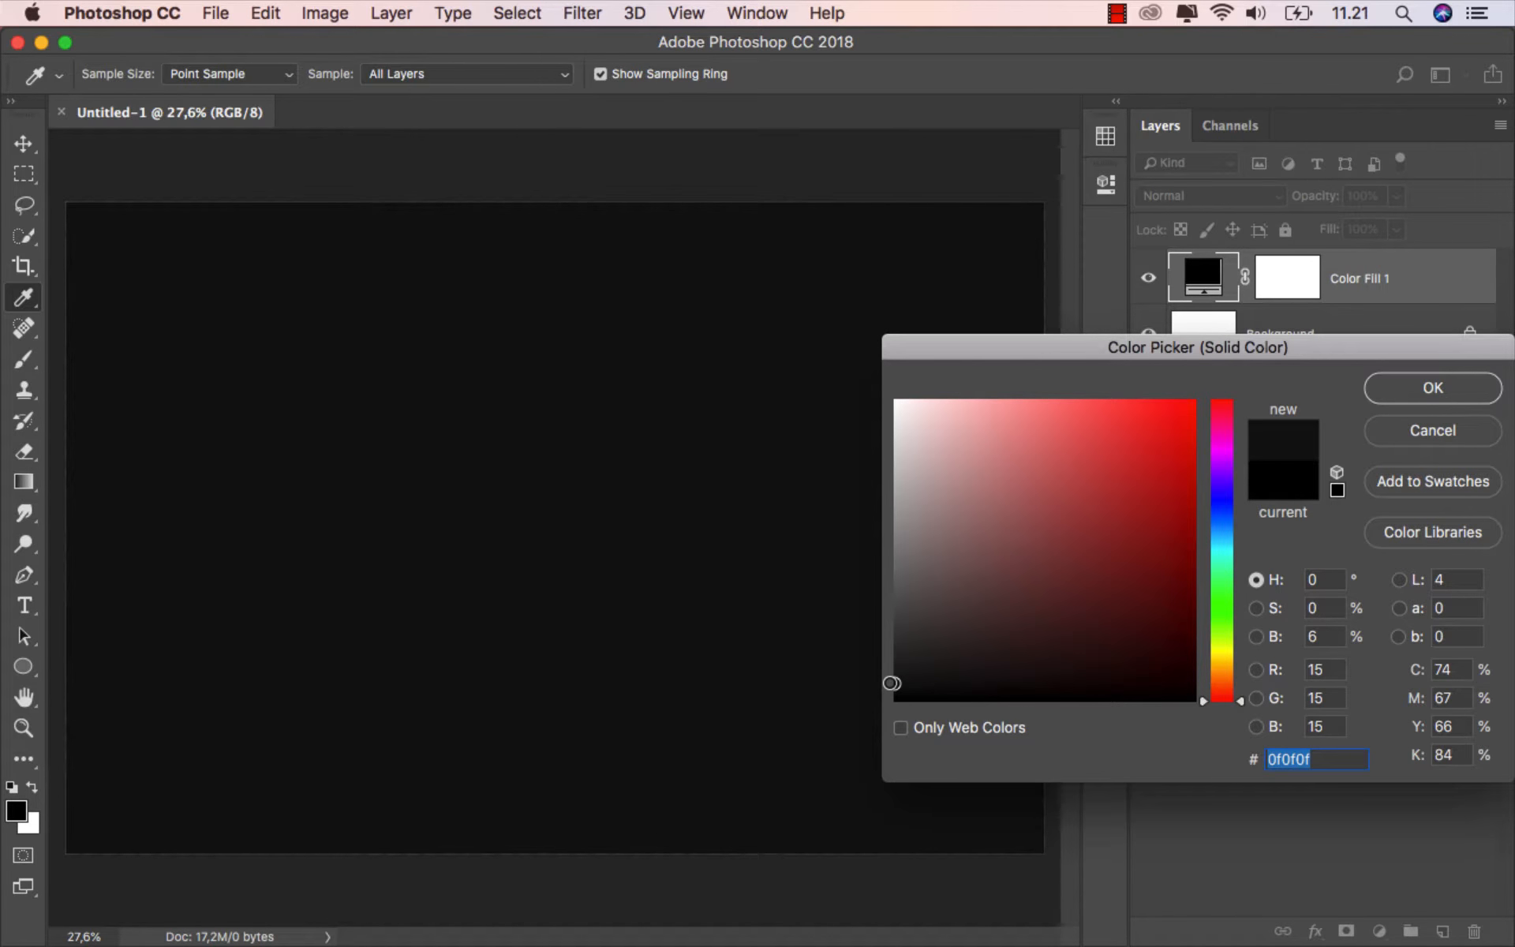
left_click(1408, 389)
left_click(1146, 284)
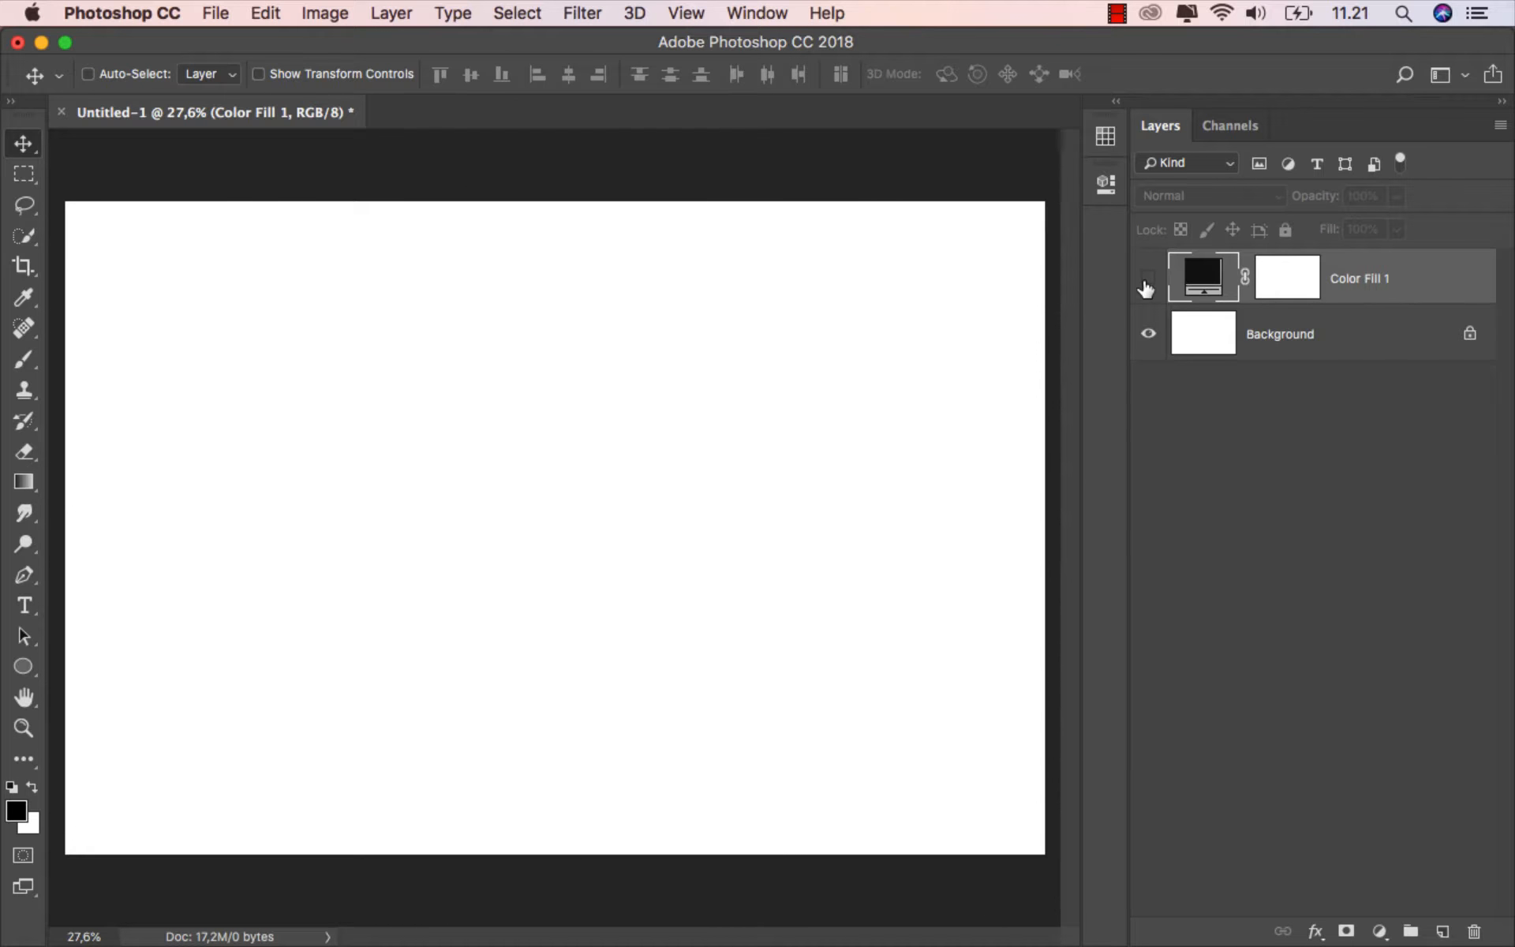
left_click(1146, 284)
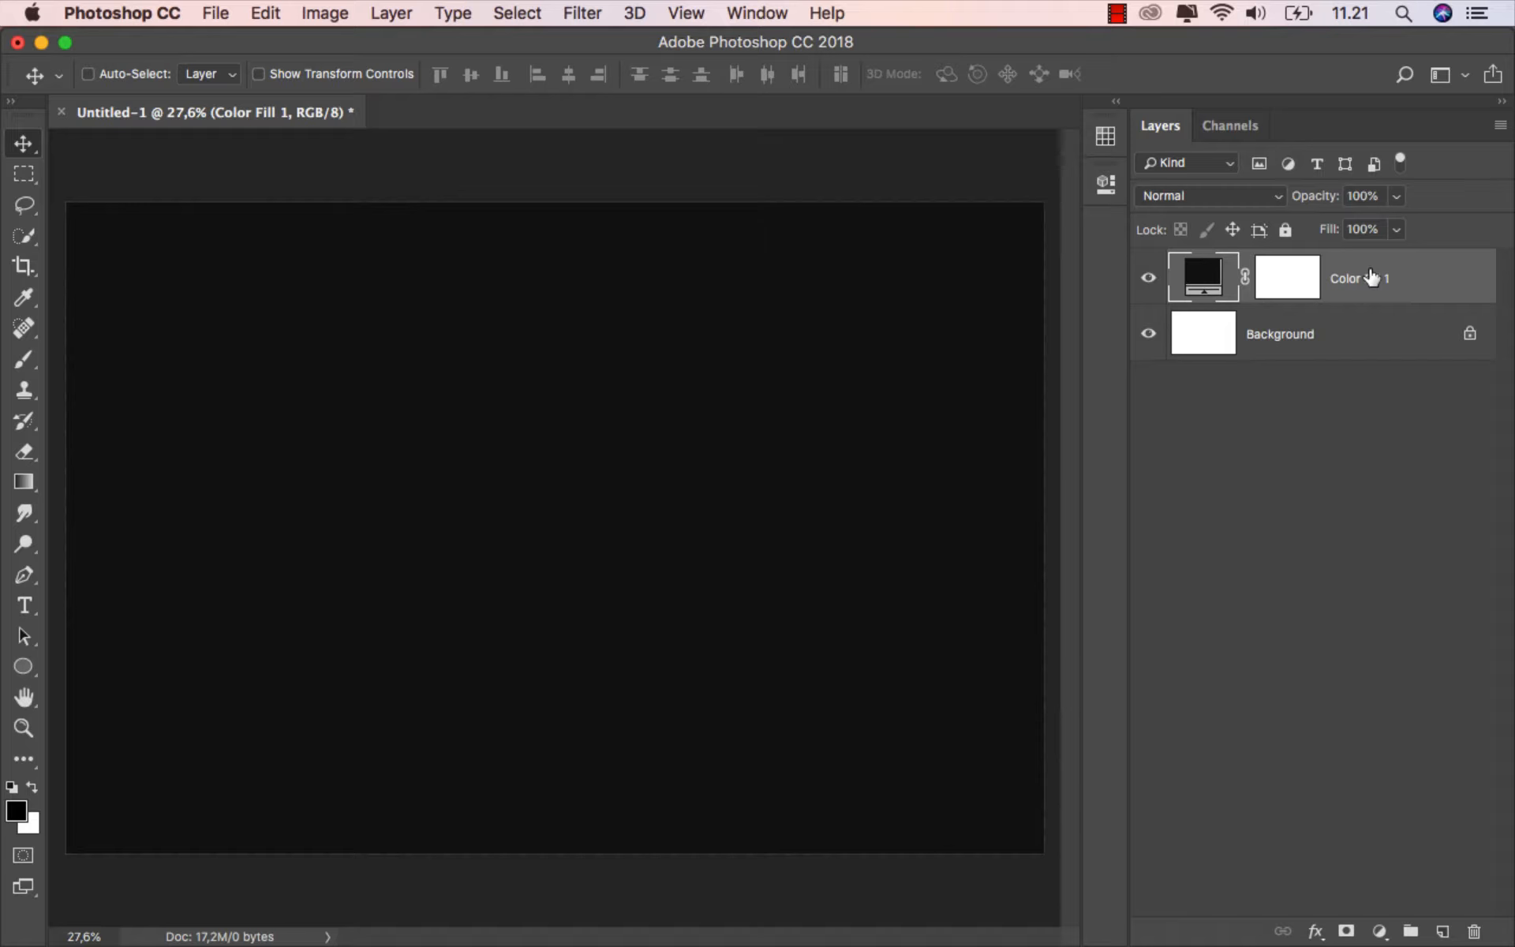
- Place the second autumn_forest_moss image (the file name ending in t7uc.jpg) as an embedded layer above the colour fill
left_click(218, 14)
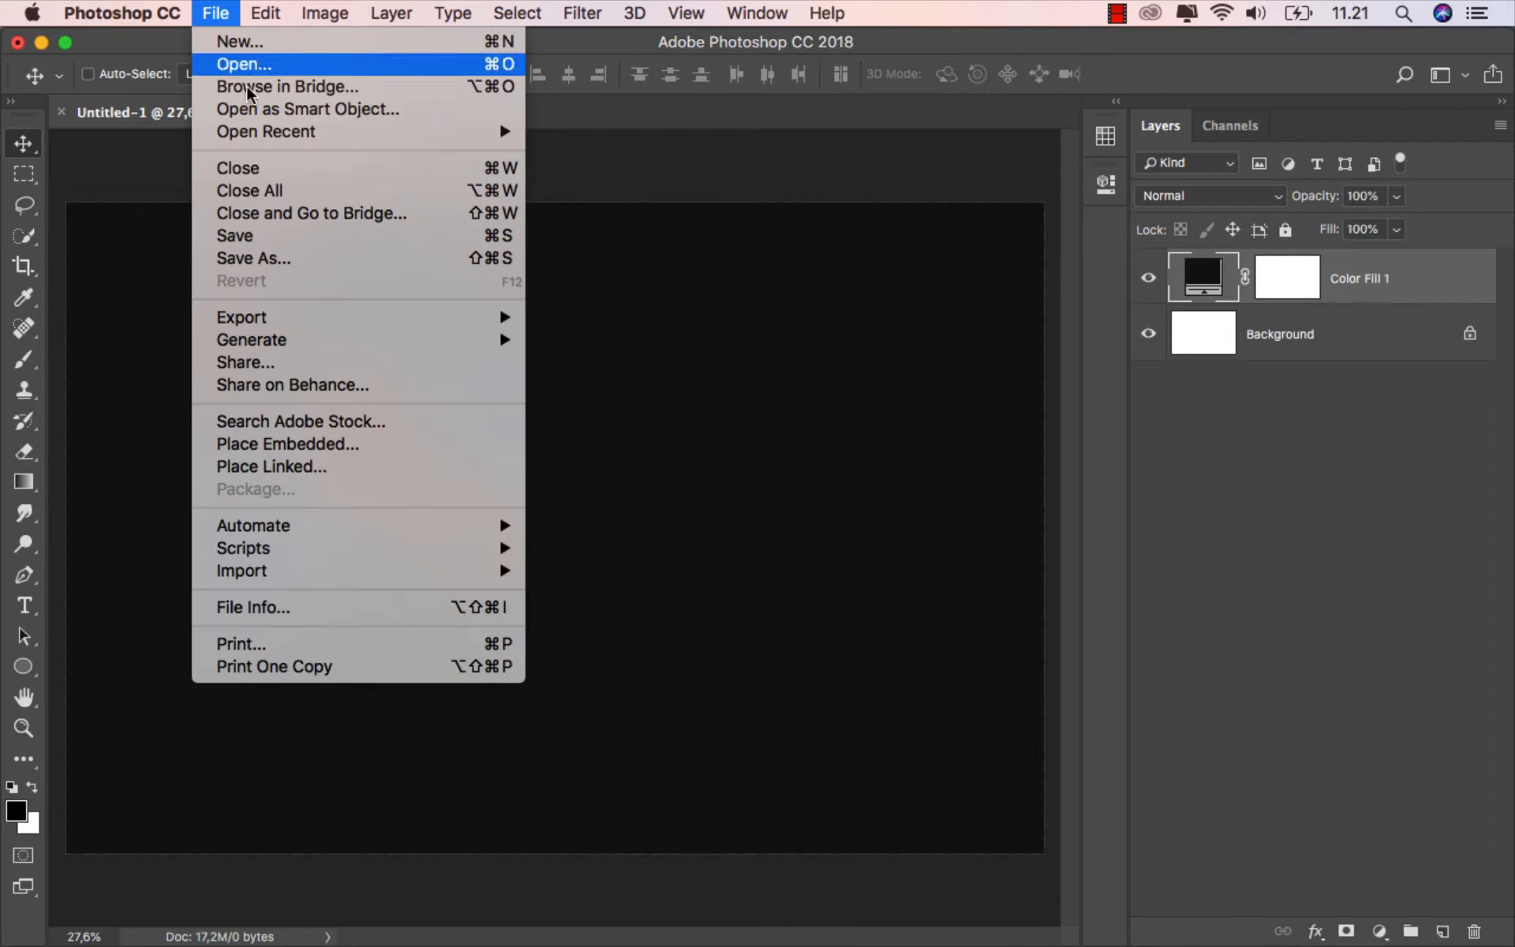
left_click(382, 447)
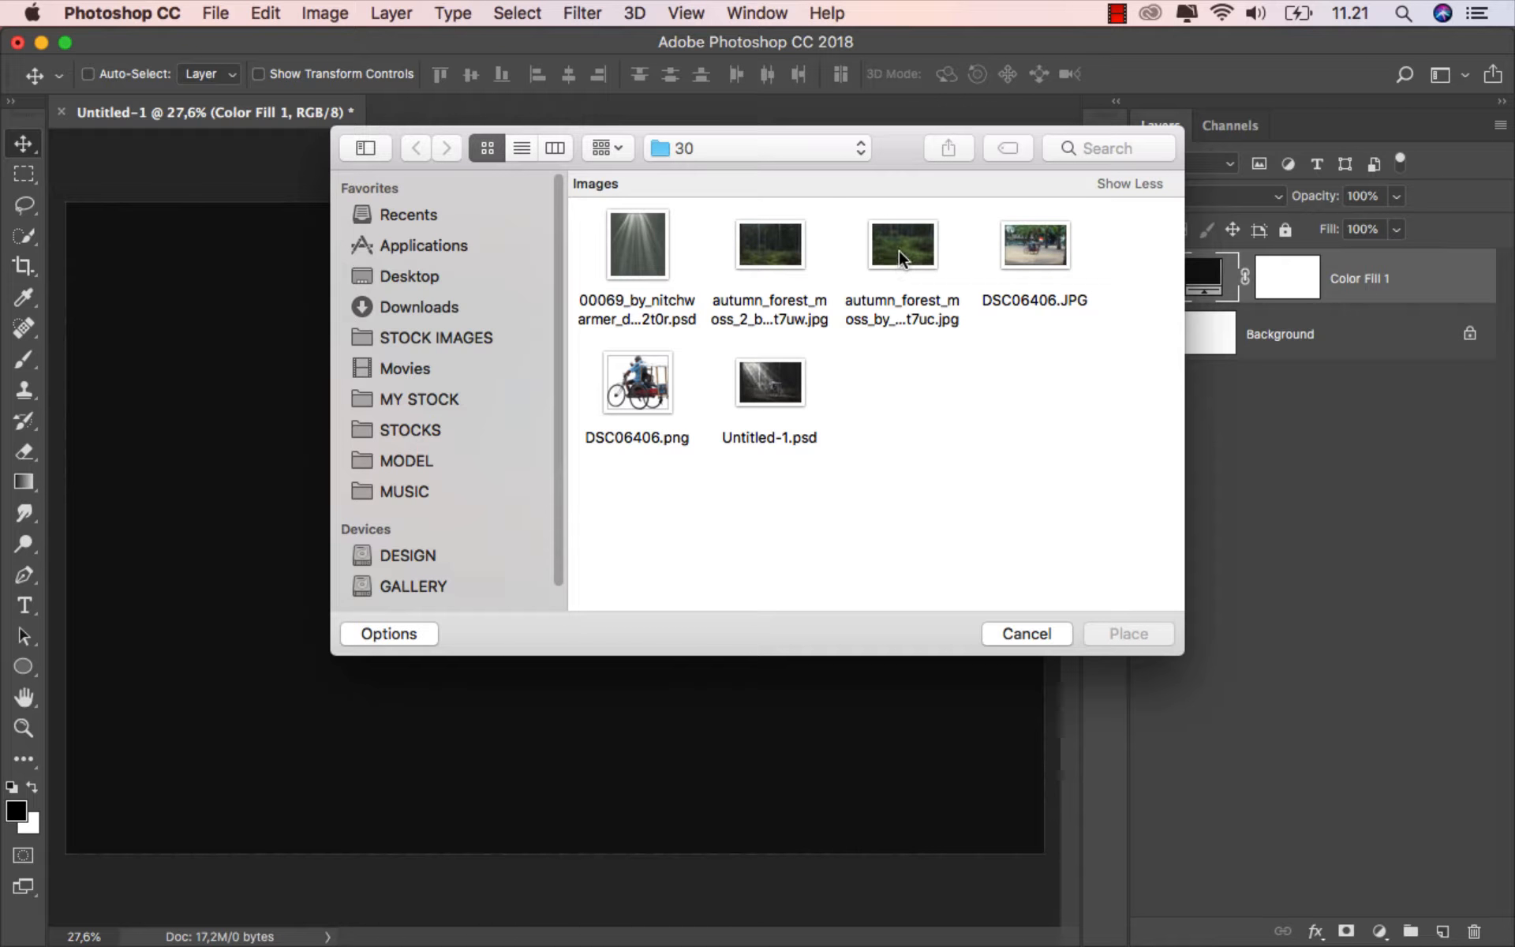
left_click(898, 249)
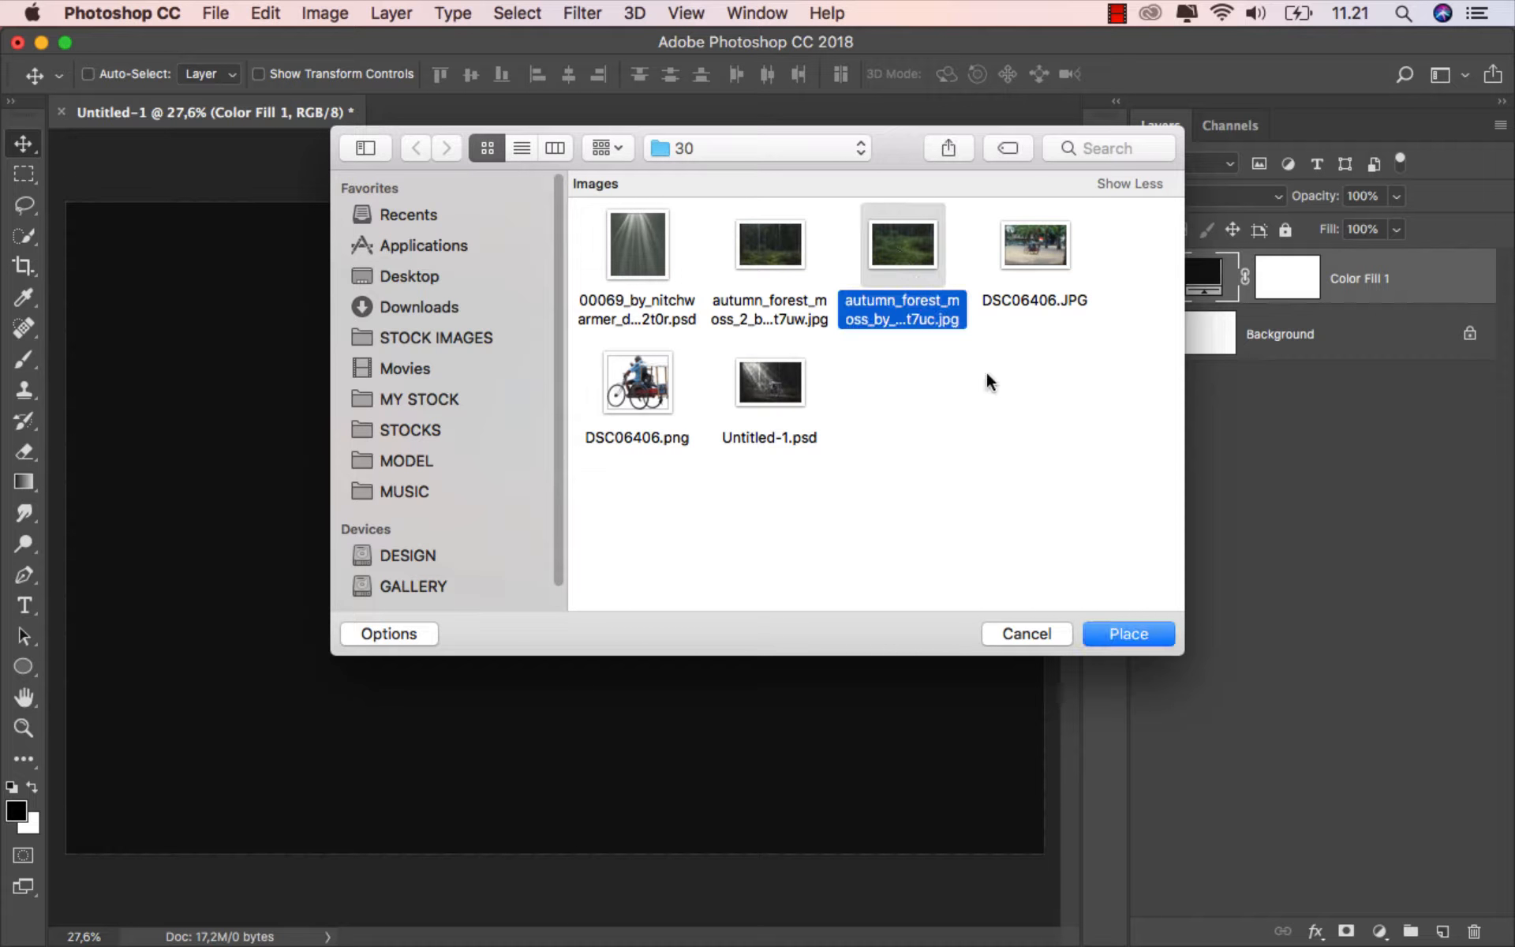
left_click(1127, 634)
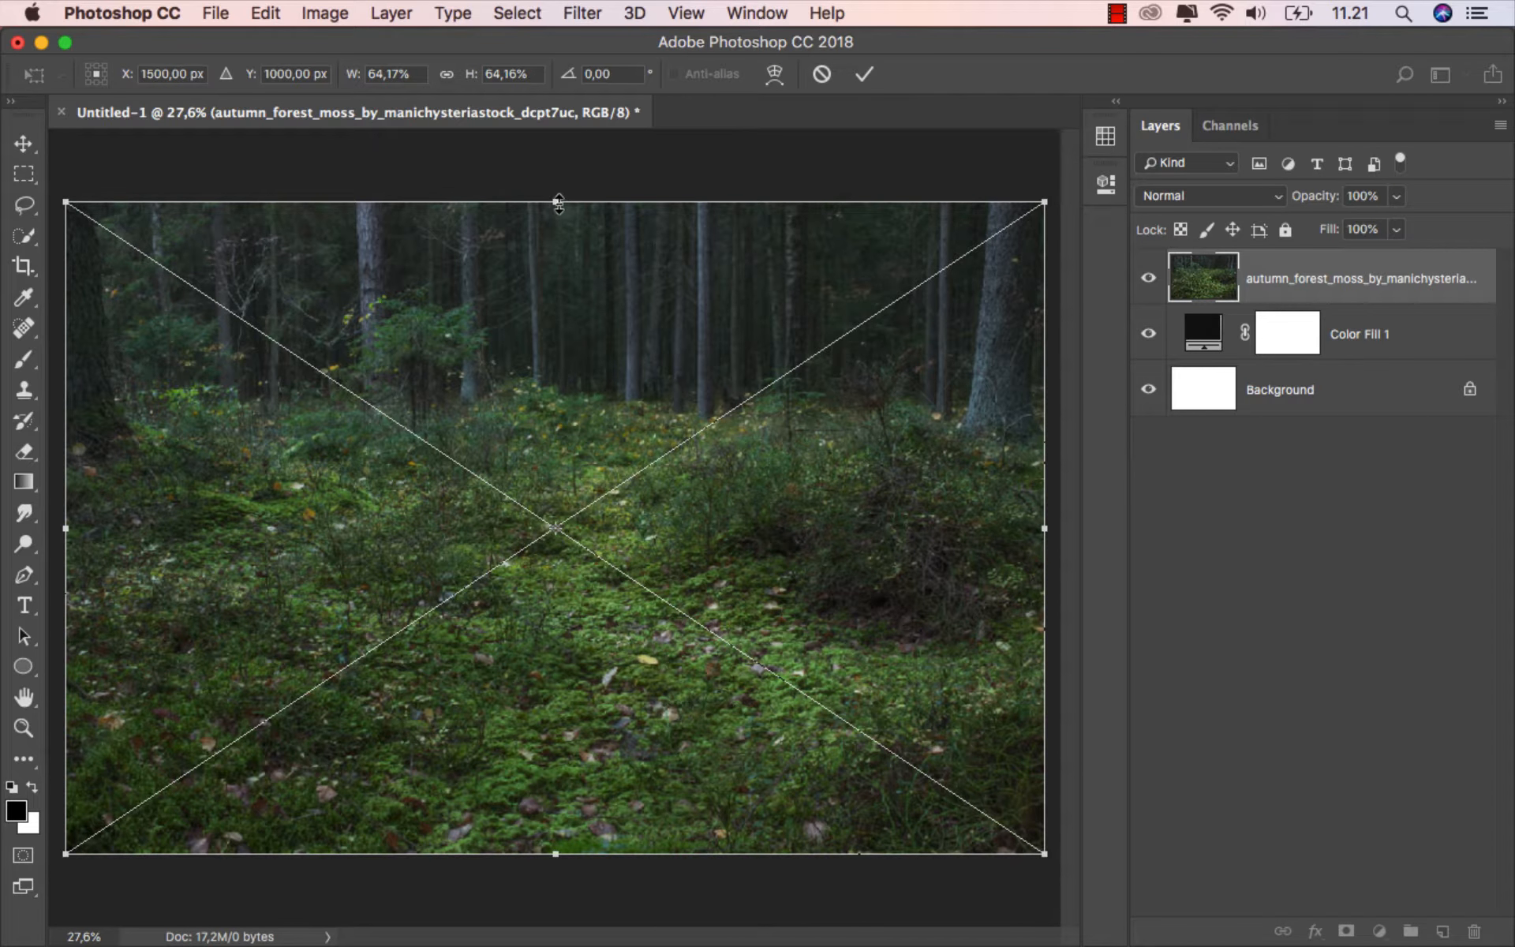
- Squash the placed forest image downward from its top edge to a height of about 39%, keeping its full width
left_click_drag(559, 204, 550, 454)
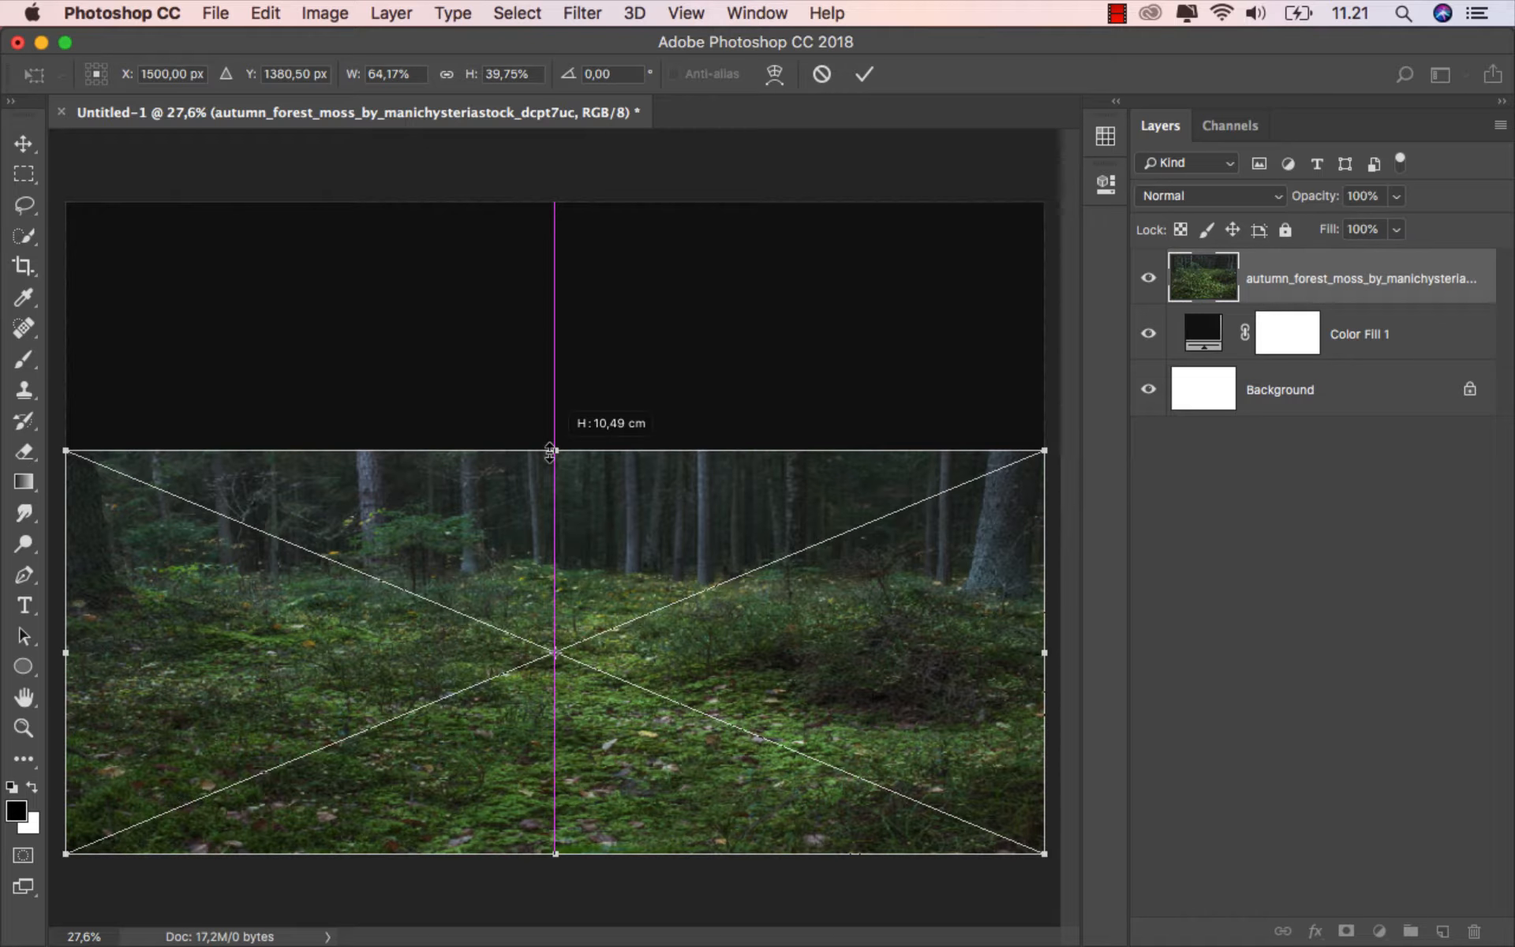
left_click_drag(550, 452, 551, 456)
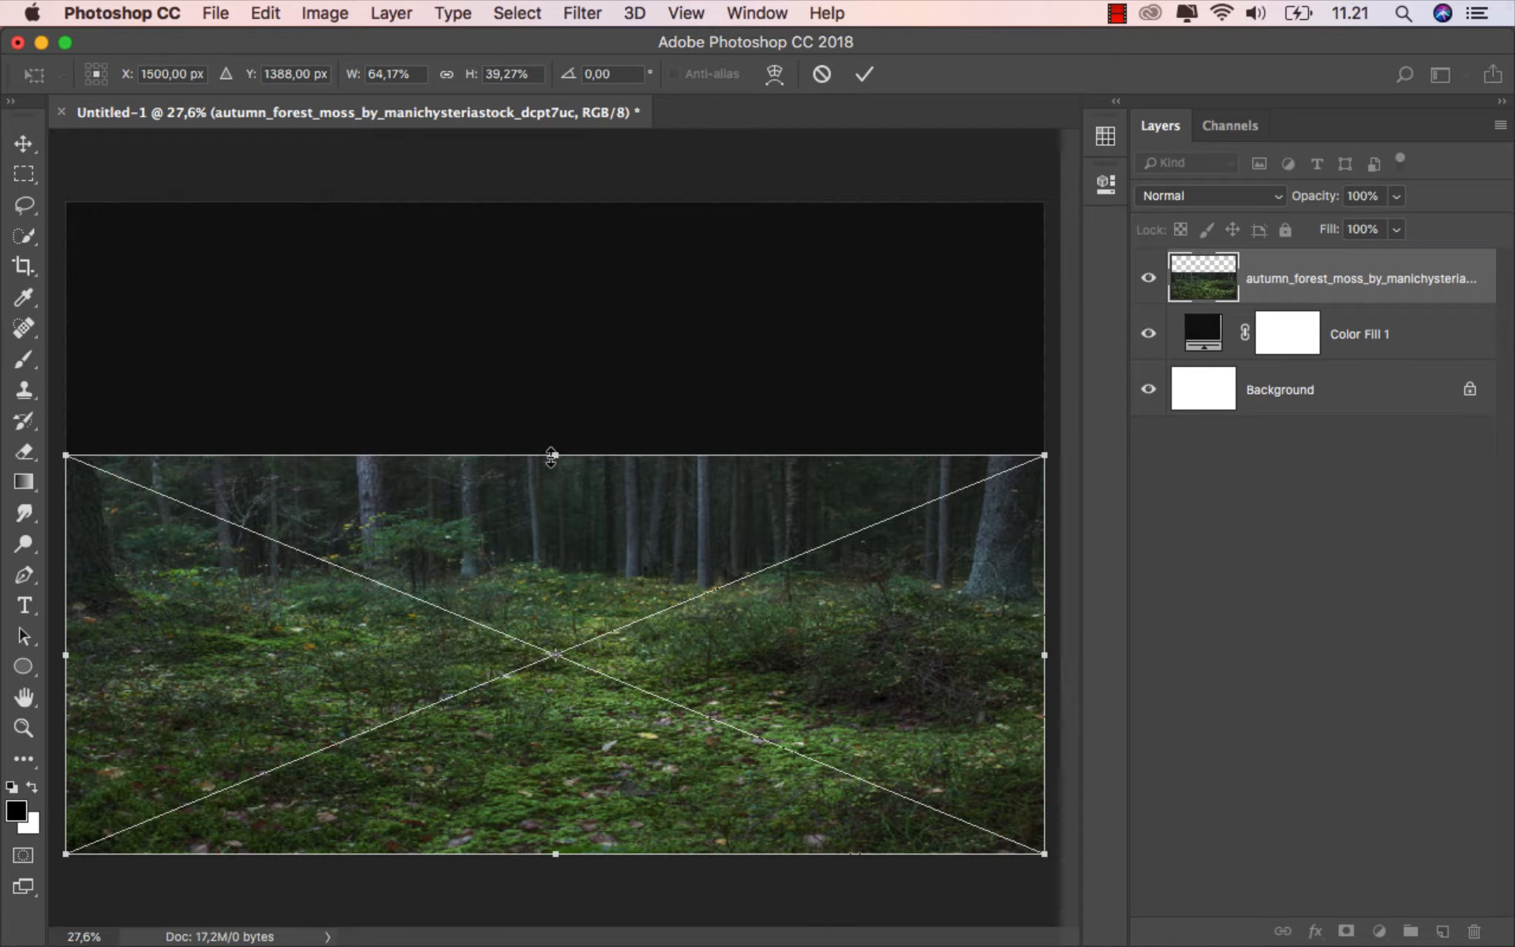
left_click(864, 75)
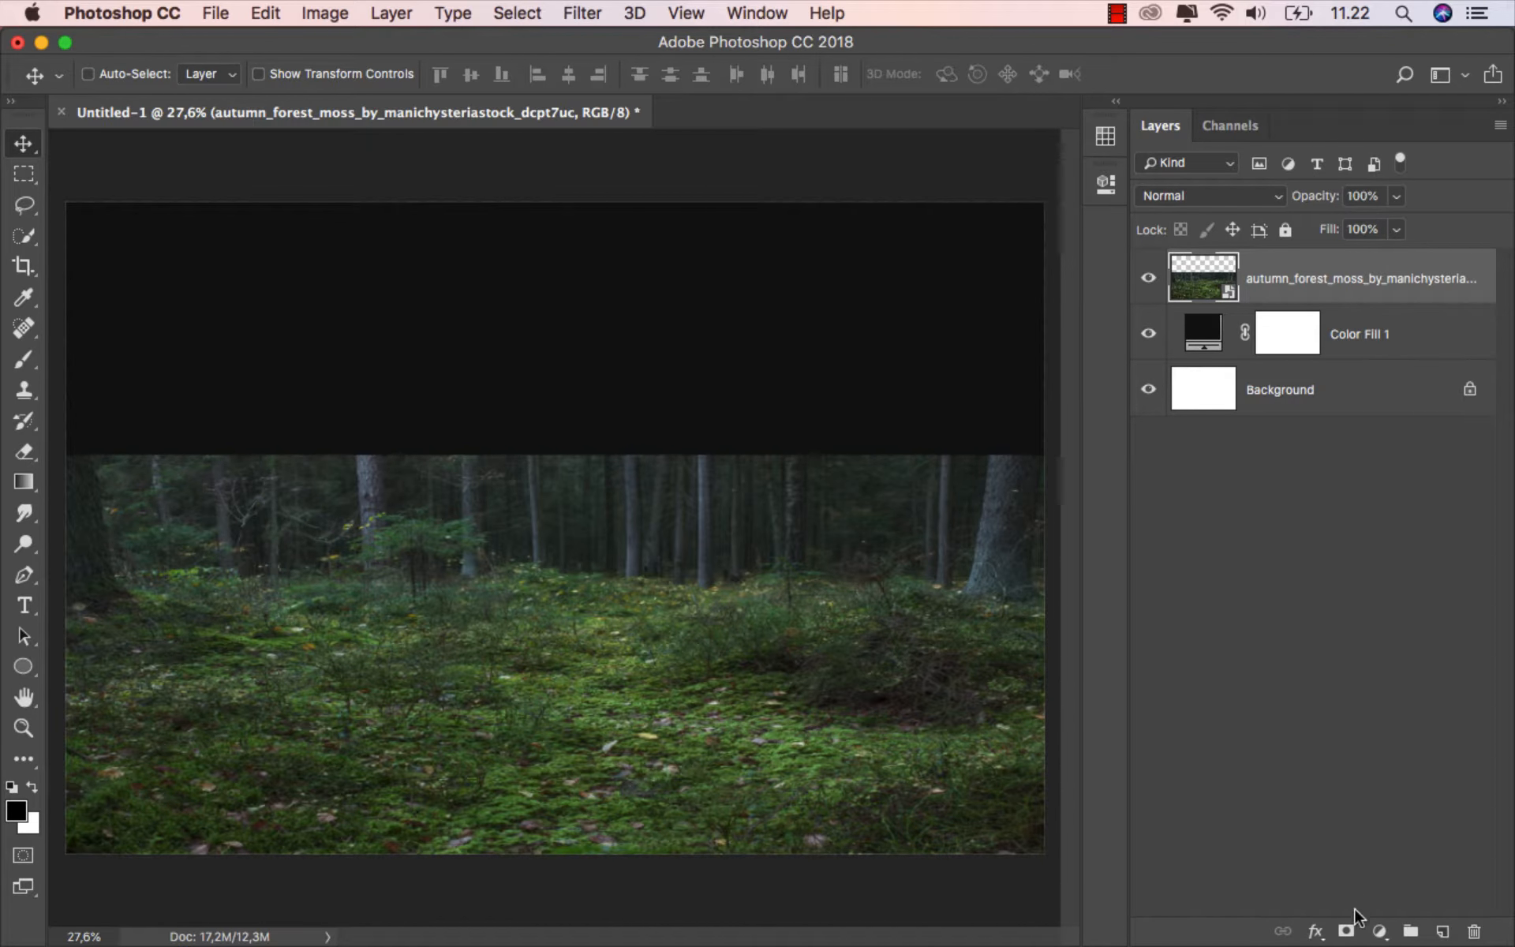
- Add a mask to the forest layer and hide its trees with a soft black brush, about 600 px at 100% opacity
left_click(1346, 931)
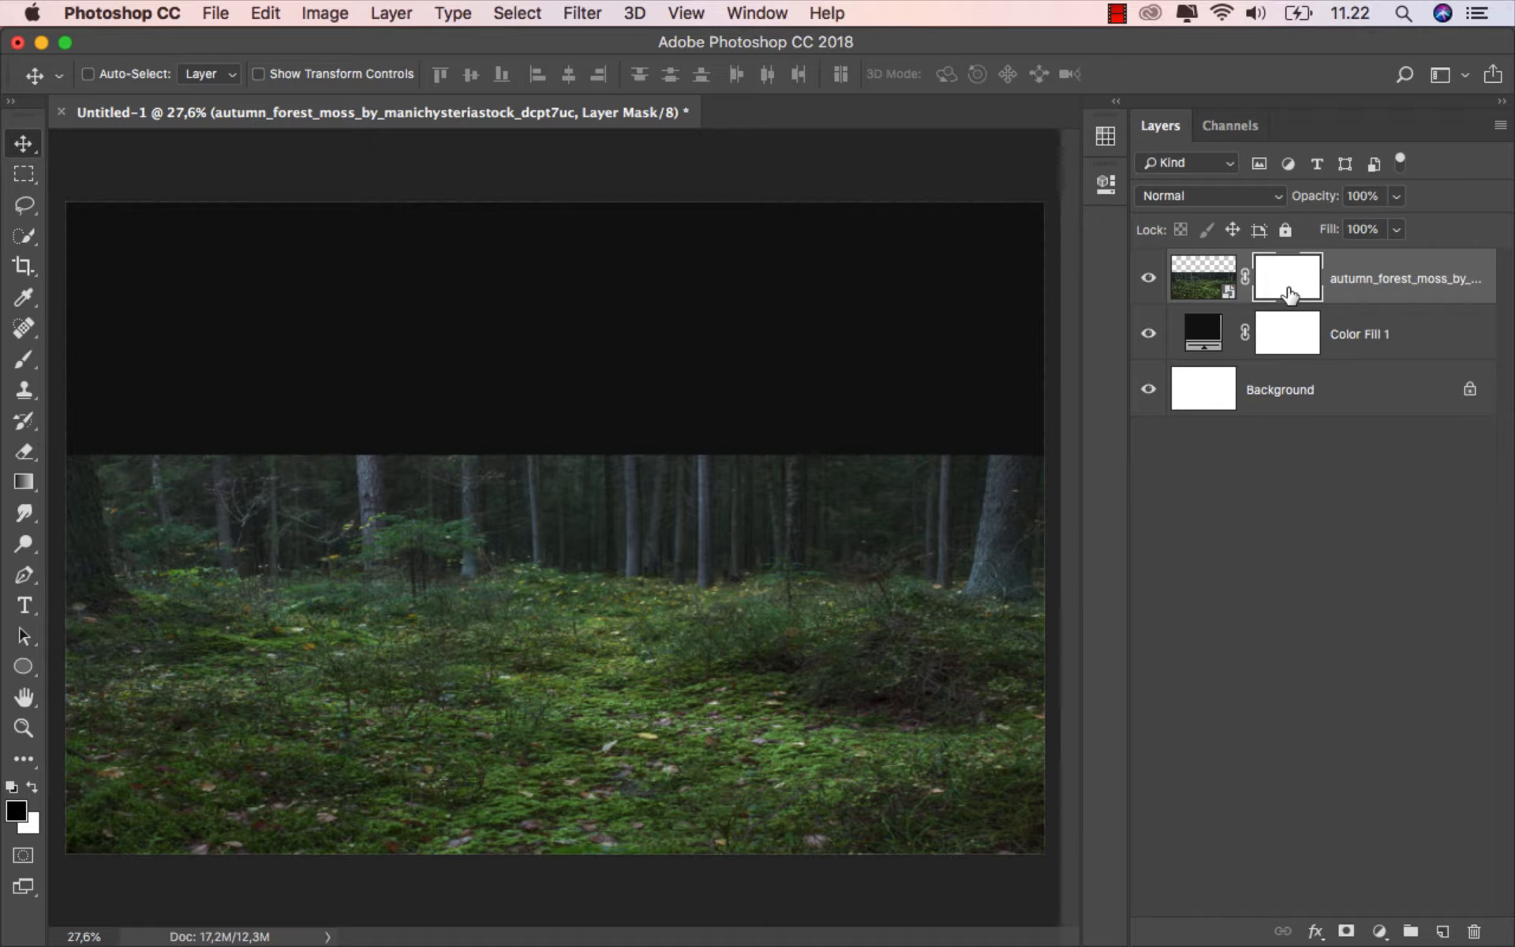
left_click(24, 359)
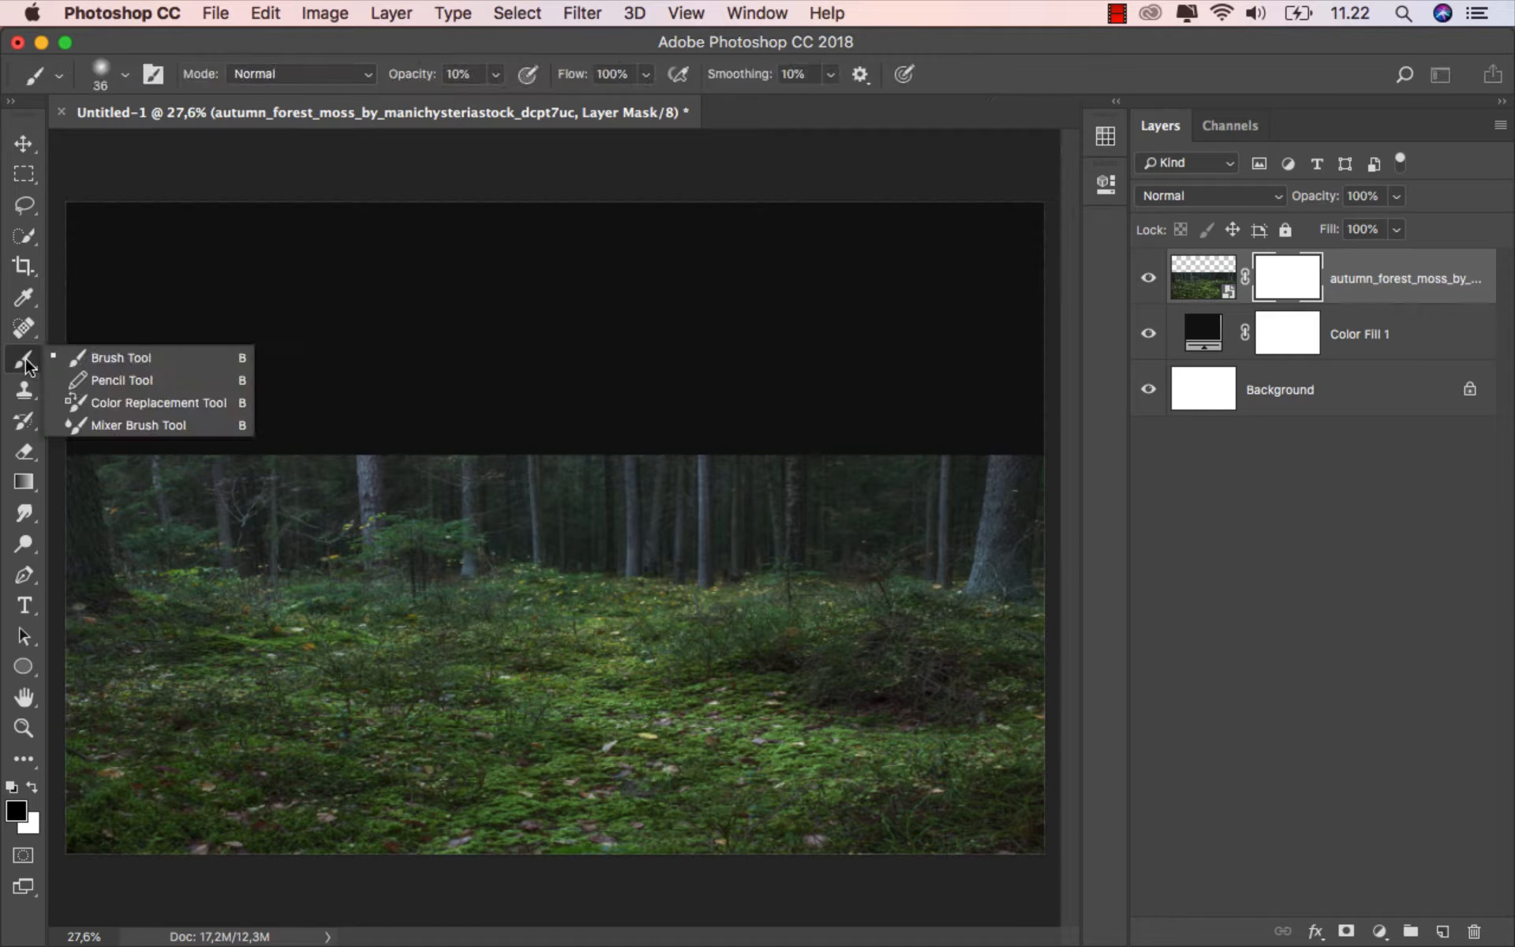
left_click(82, 357)
right_click(168, 409)
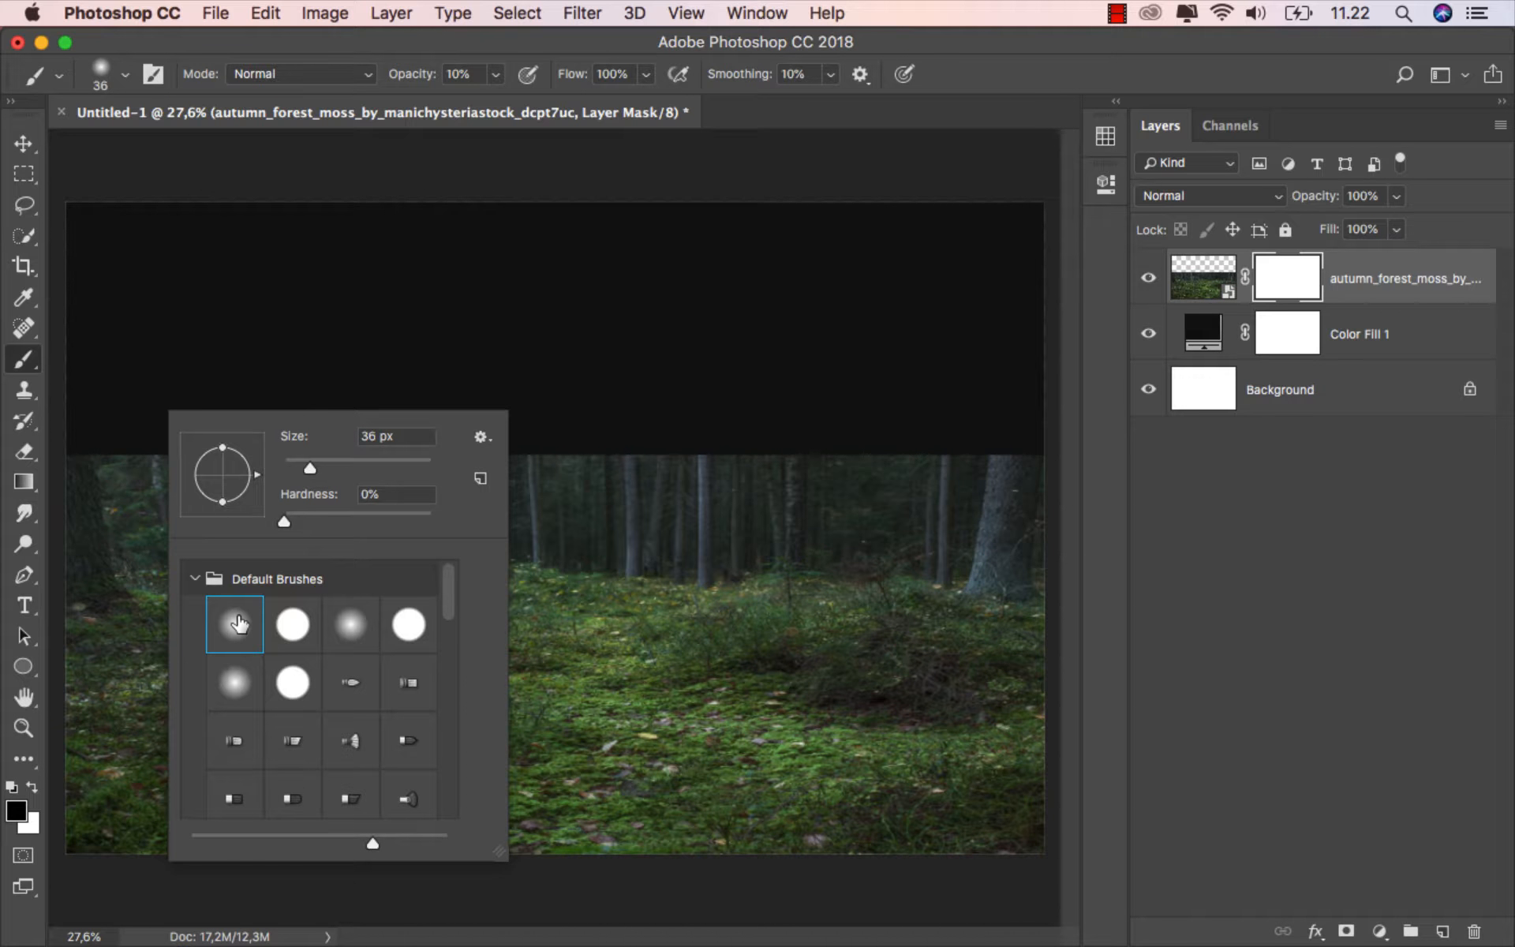
left_click(366, 461)
left_click(495, 74)
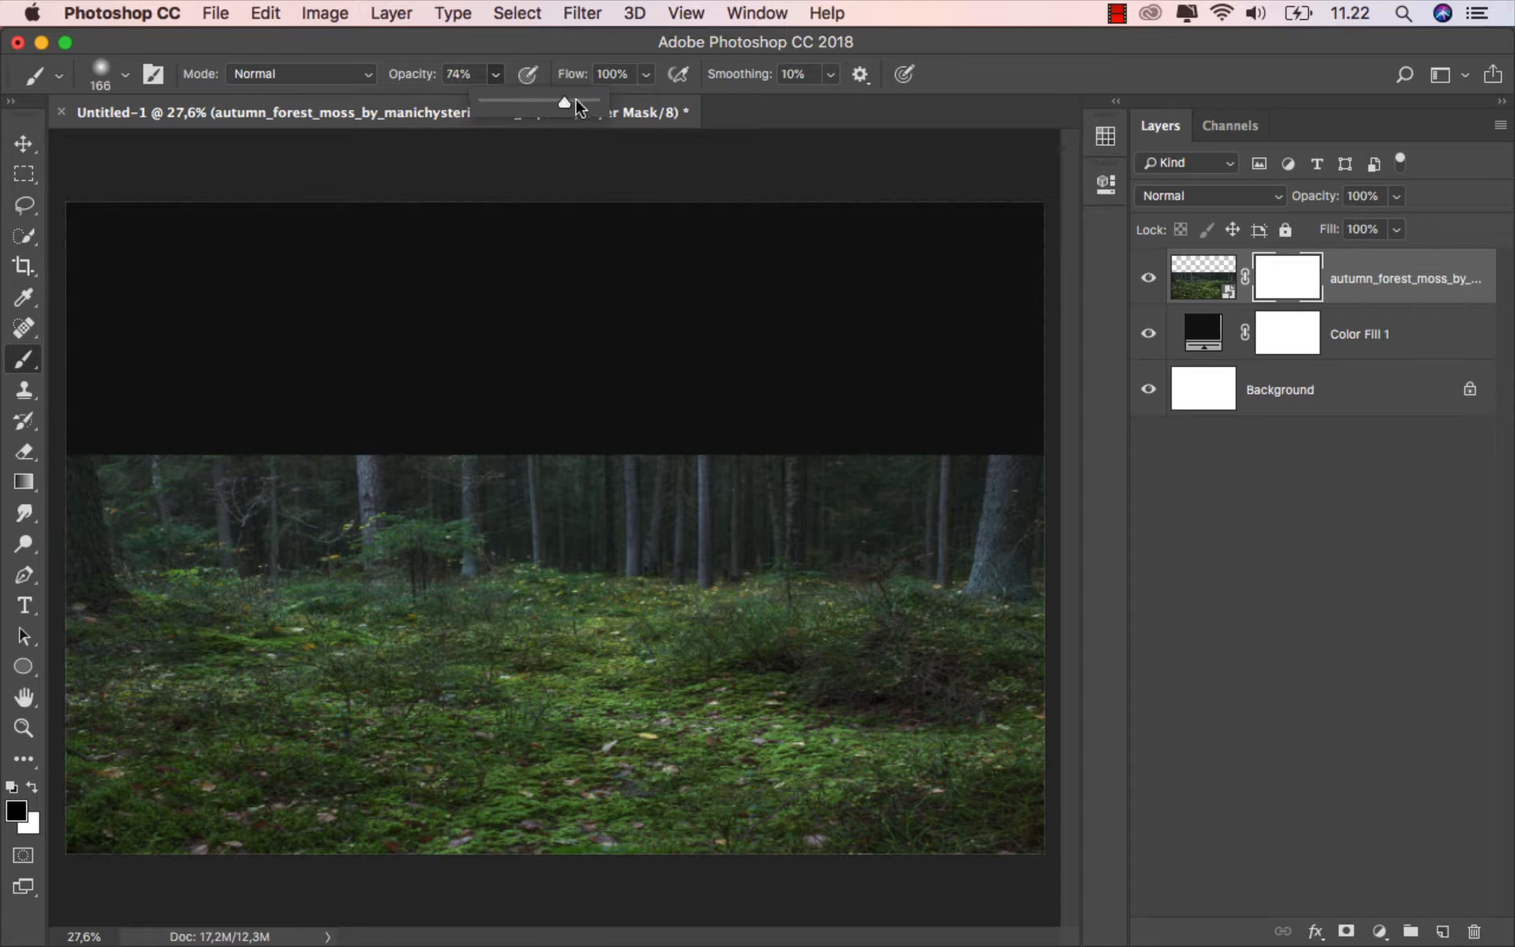
left_click(589, 51)
key("bracketright")
key("bracketright")
key("bracketright")
key("bracketright")
key("bracketright")
key("bracketright")
key("bracketright")
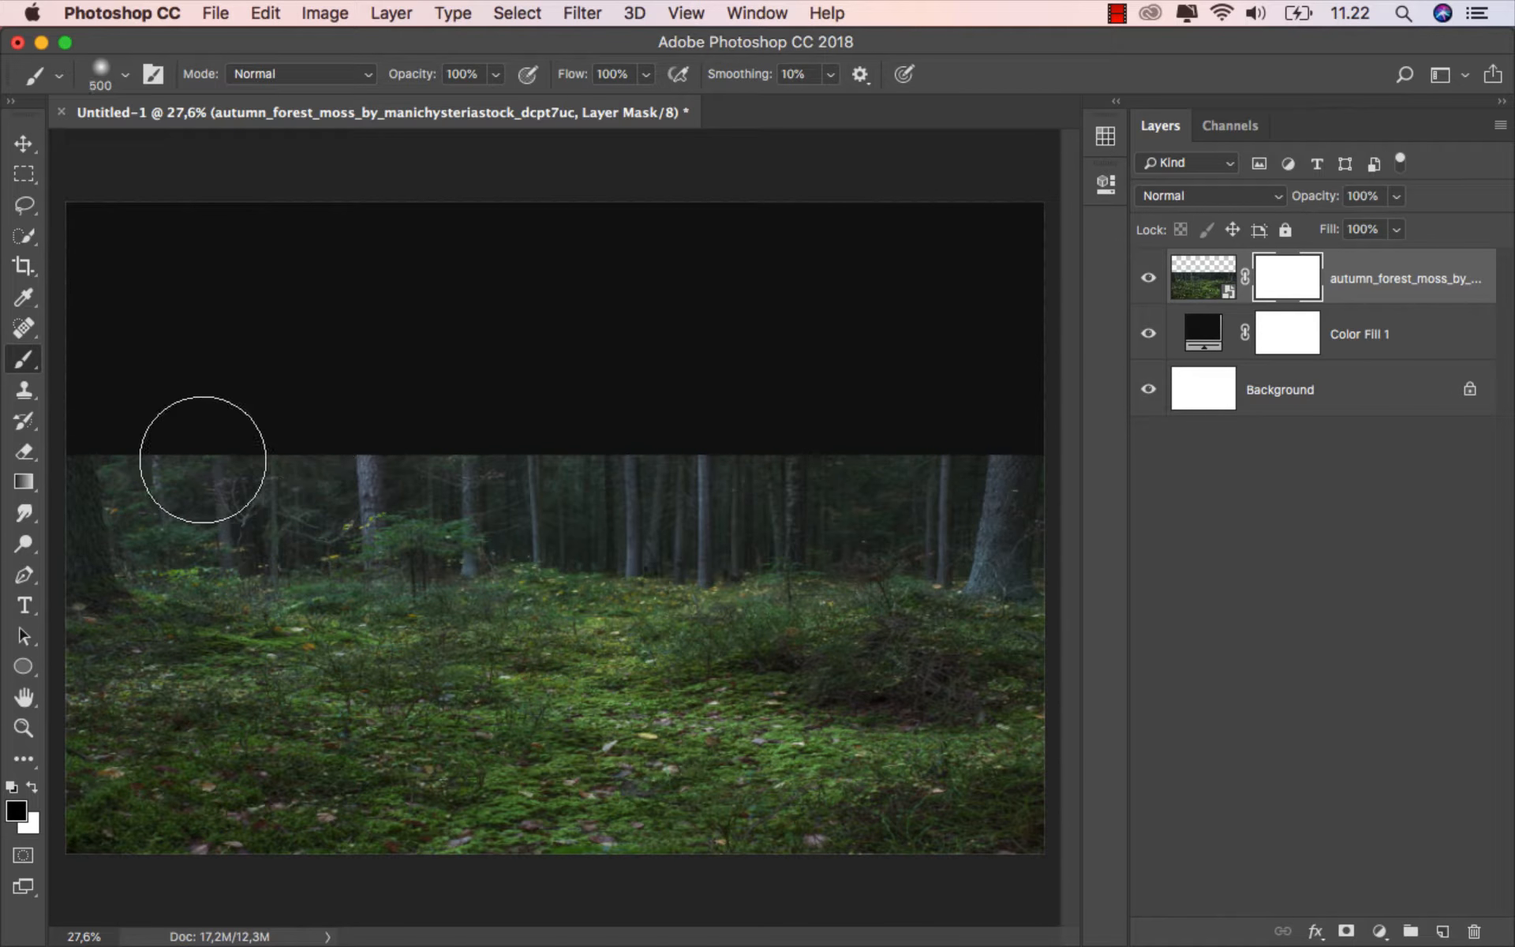
mouse_move(110, 452)
left_mouse_down()
mouse_move(957, 433)
mouse_move(1034, 463)
mouse_move(626, 483)
mouse_move(108, 463)
mouse_move(452, 491)
mouse_move(875, 493)
mouse_move(1004, 476)
left_mouse_up()
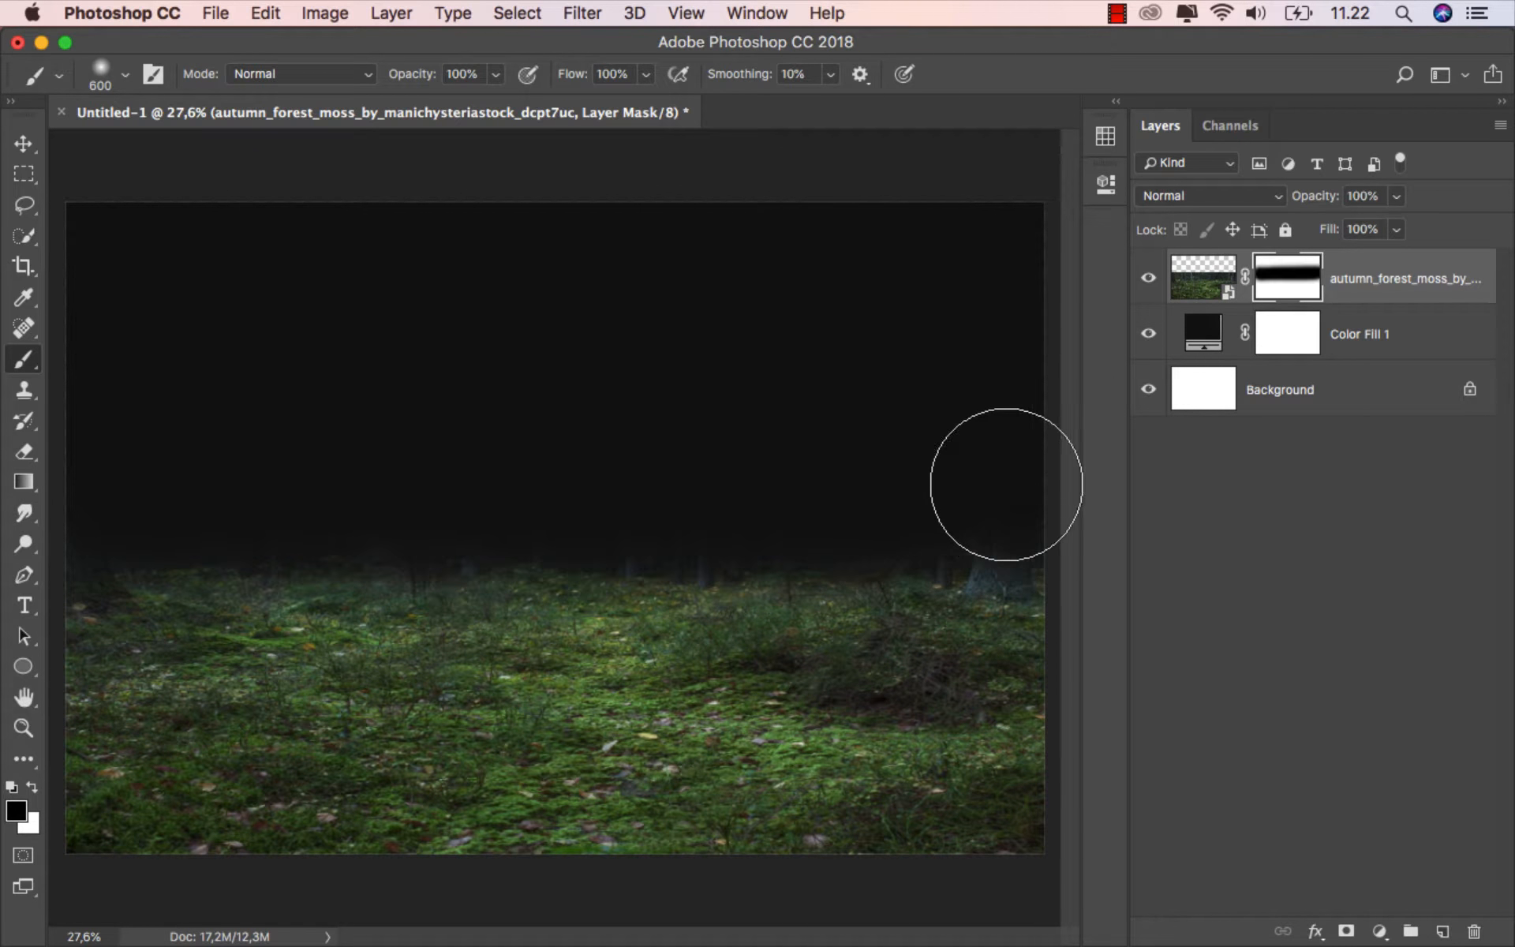
- Lower the brush opacity to 27% and paint across the forest mask along the horizon to soften the fade into black
left_click(495, 75)
left_click_drag(416, 111, 415, 110)
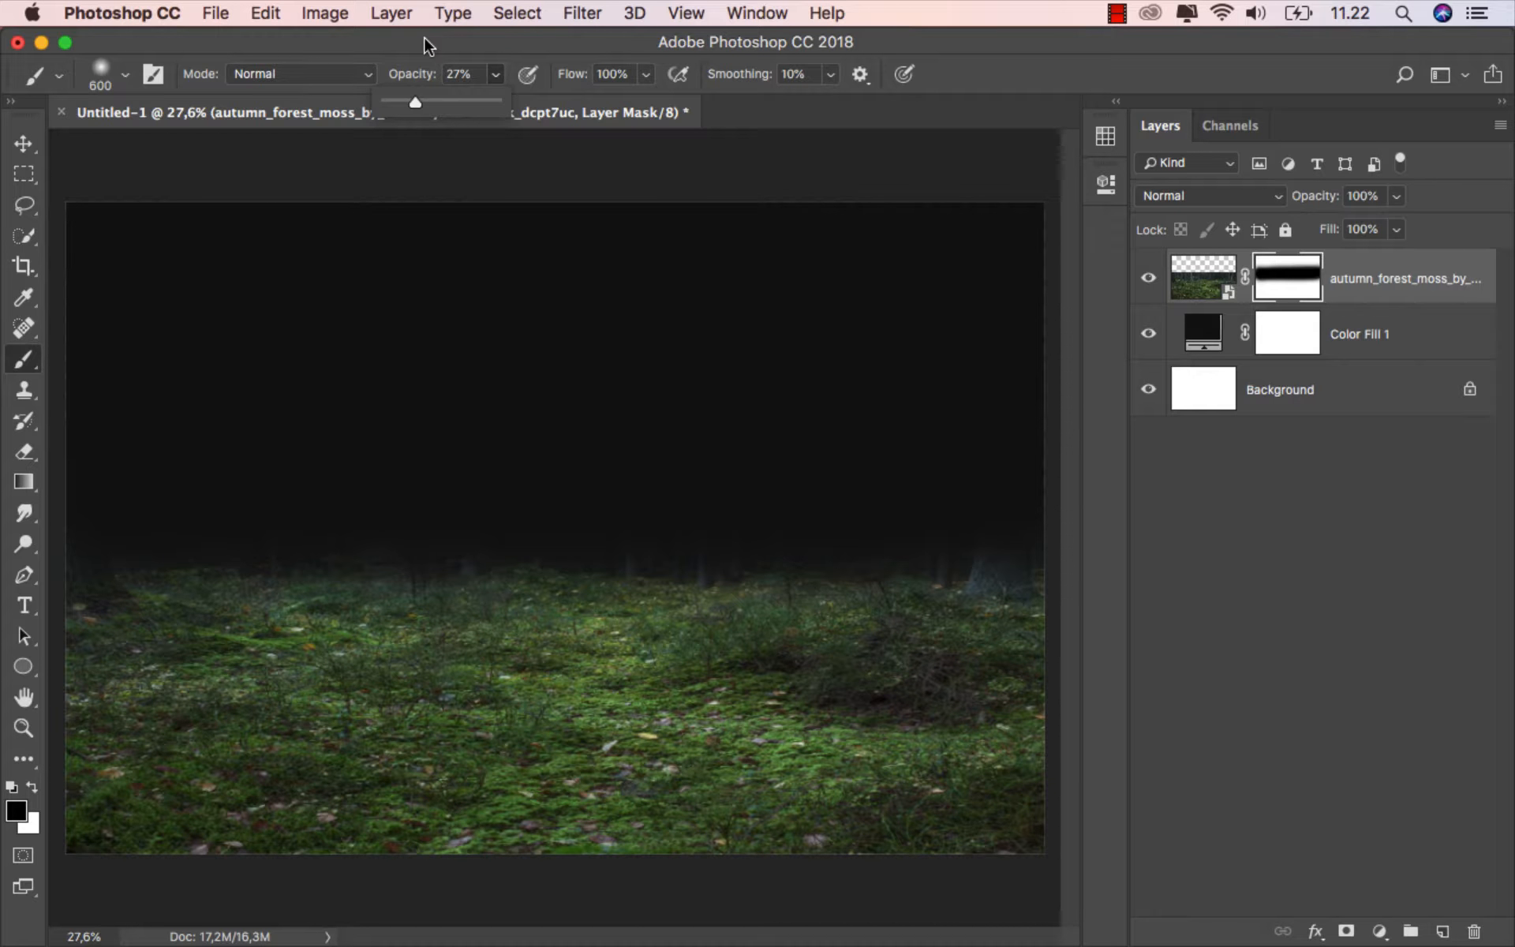
left_click(423, 36)
mouse_move(121, 568)
left_mouse_down()
mouse_move(999, 590)
mouse_move(968, 560)
mouse_move(1011, 588)
mouse_move(997, 564)
mouse_move(993, 588)
mouse_move(916, 569)
mouse_move(990, 598)
mouse_move(519, 560)
mouse_move(225, 564)
mouse_move(81, 589)
mouse_move(605, 537)
mouse_move(905, 542)
mouse_move(1027, 570)
mouse_move(888, 544)
mouse_move(1002, 544)
left_mouse_up()
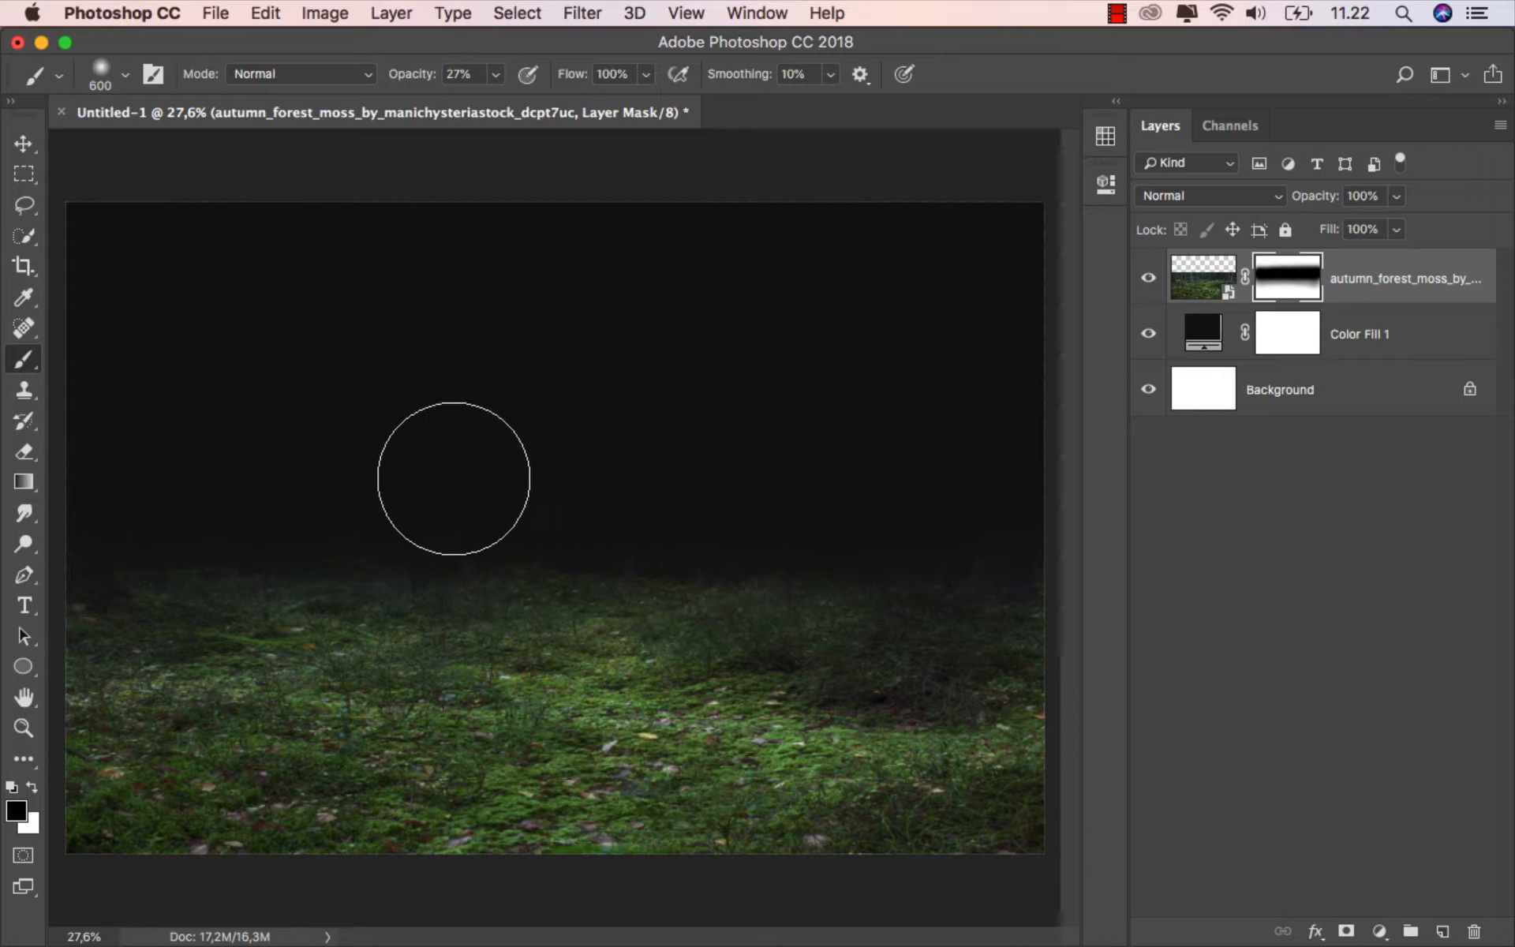
- Place the cut-out cycle rickshaw image DSC06406.png as an embedded layer above the forest layer
left_click(24, 144)
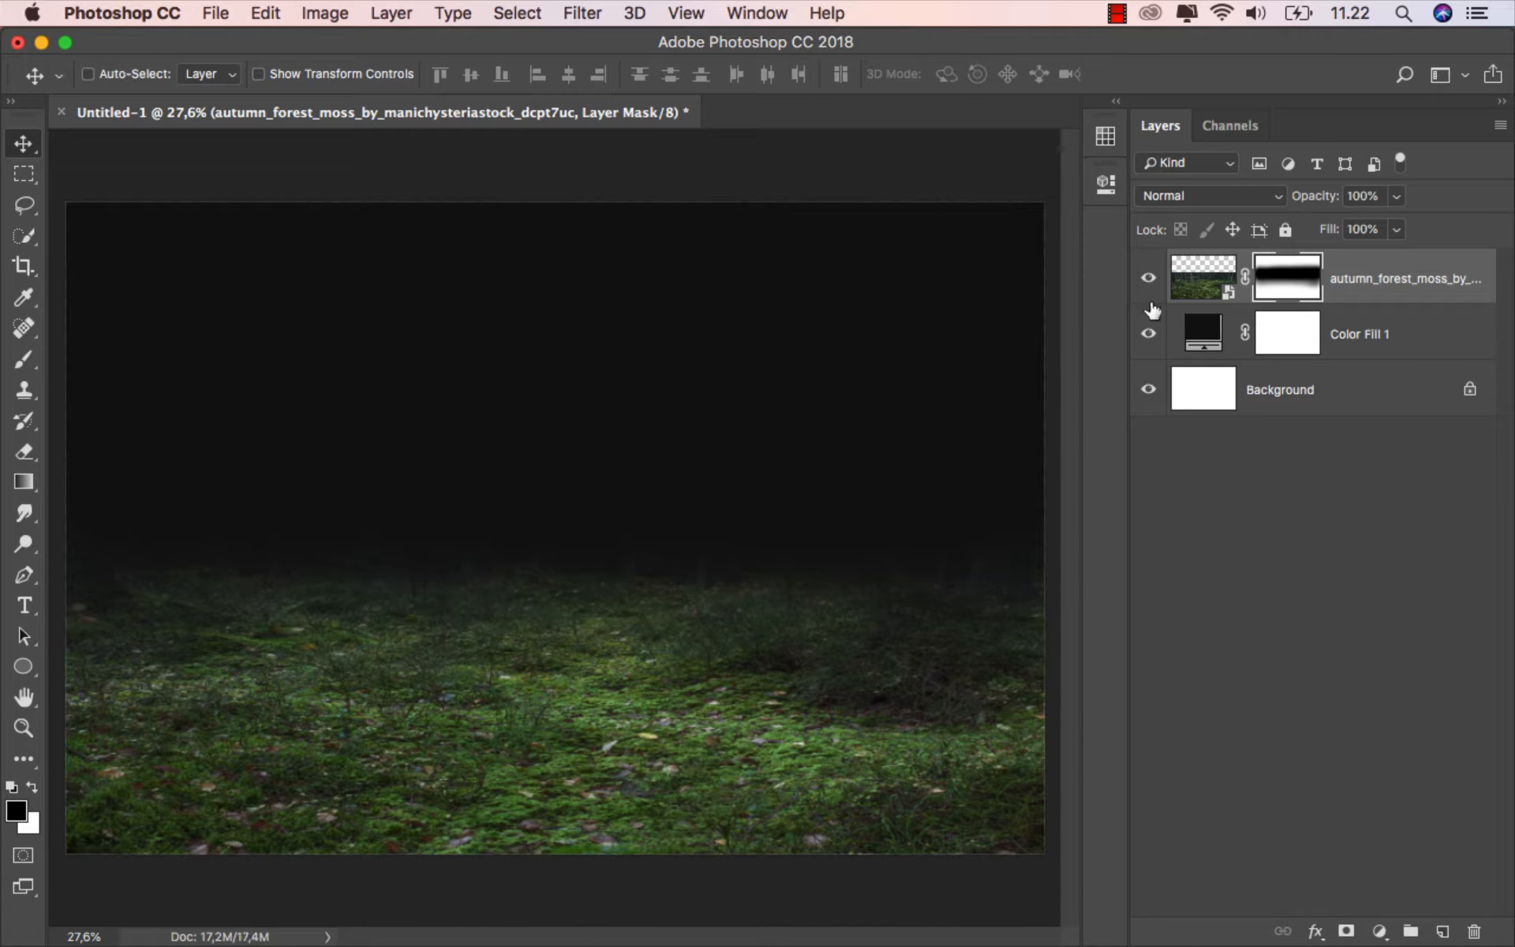
left_click(1222, 290)
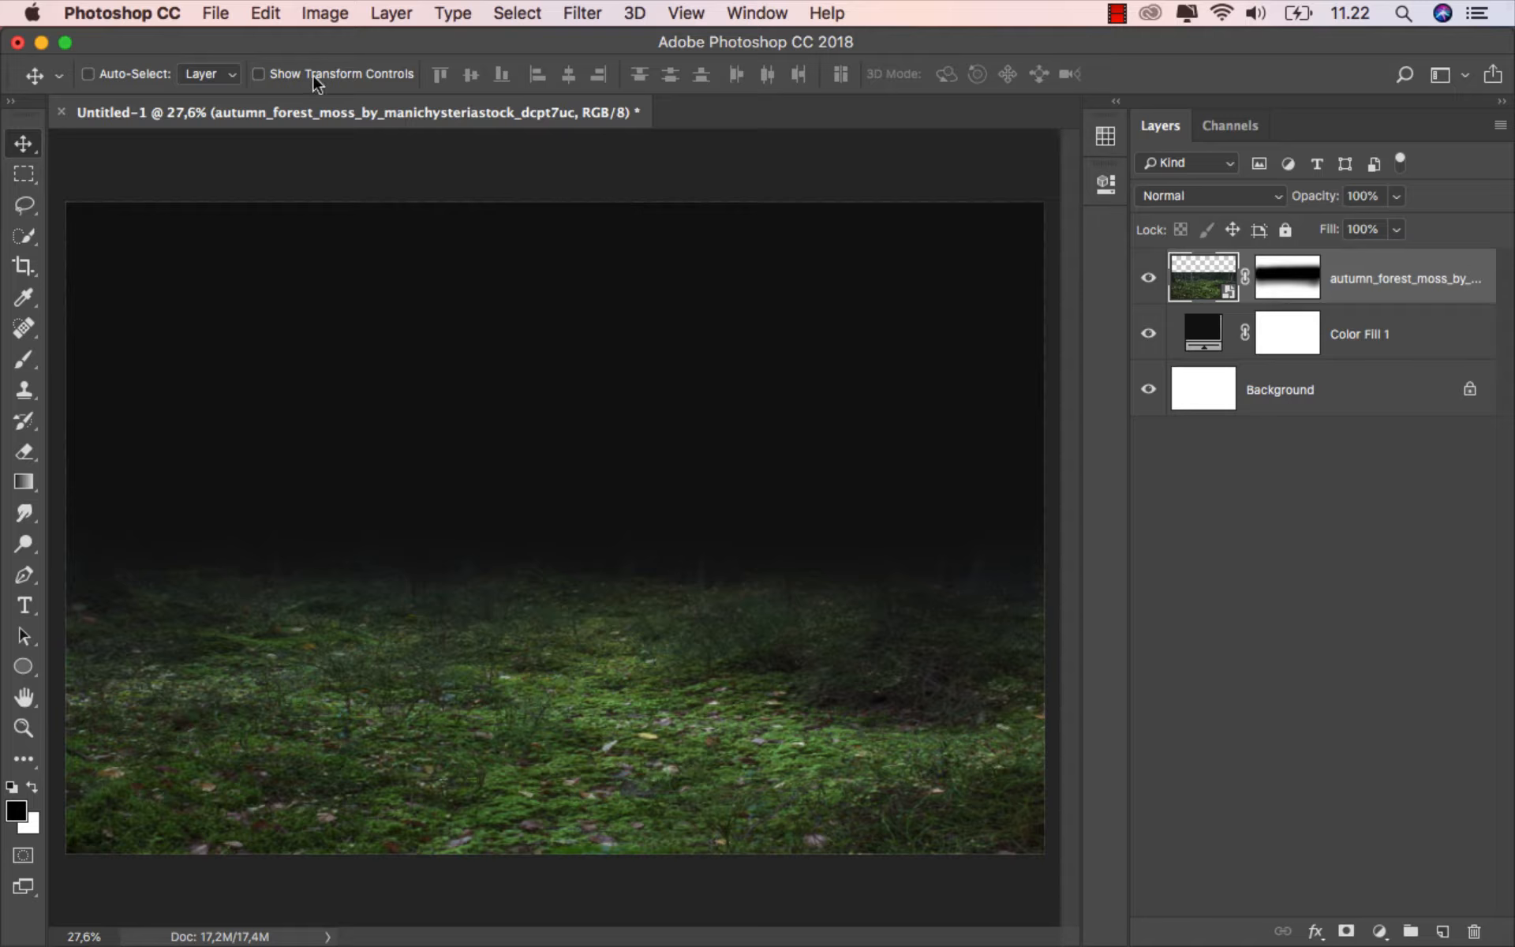
left_click(218, 17)
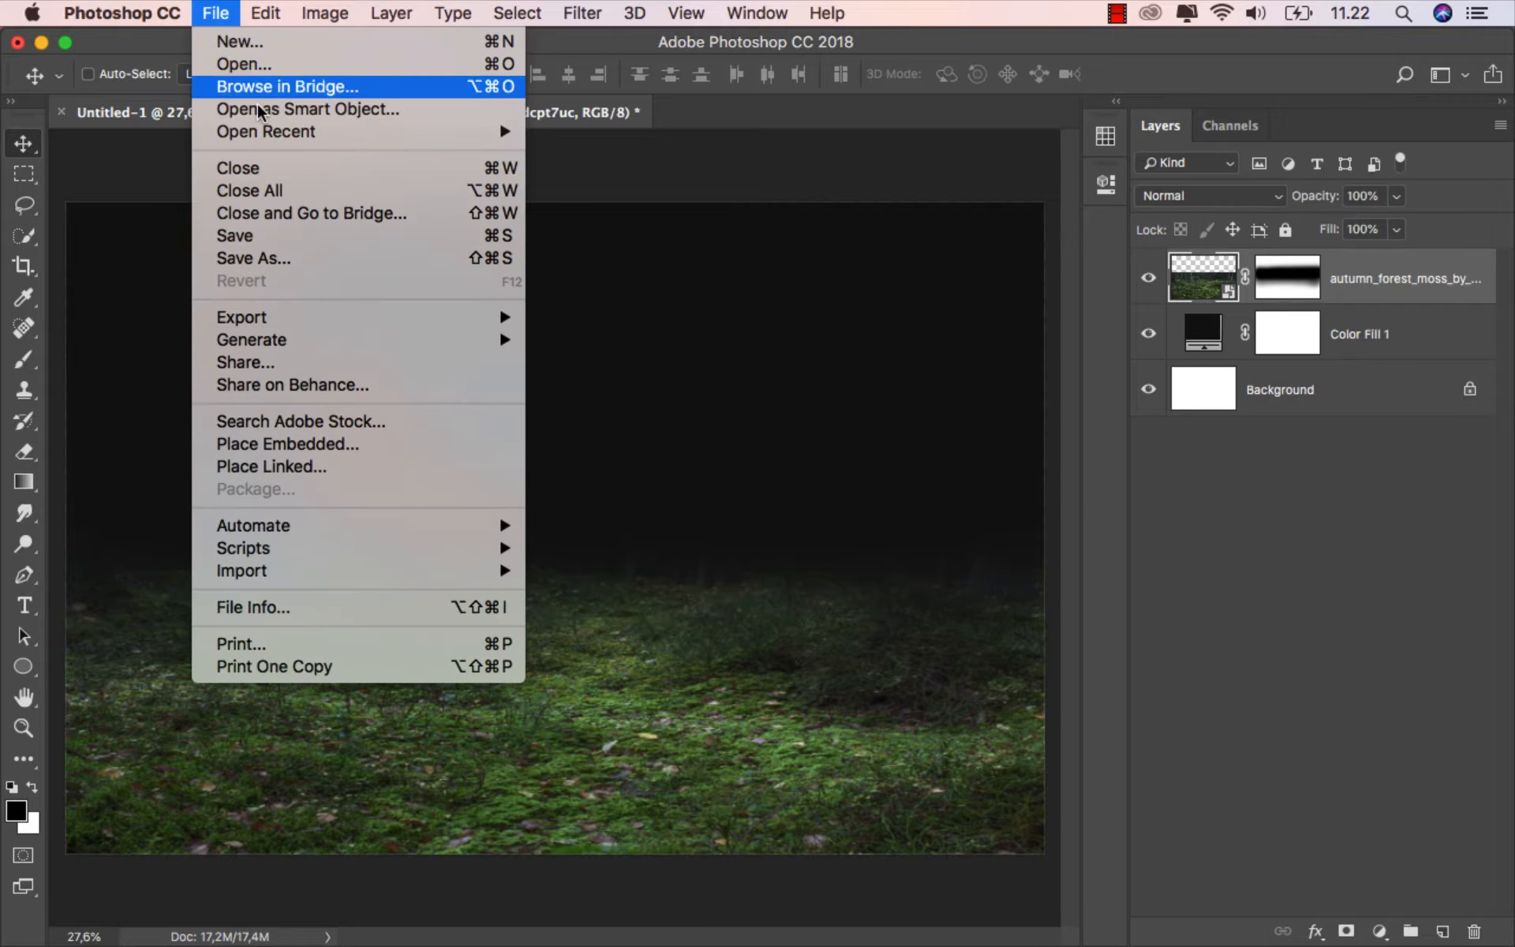
left_click(366, 443)
left_click(625, 397)
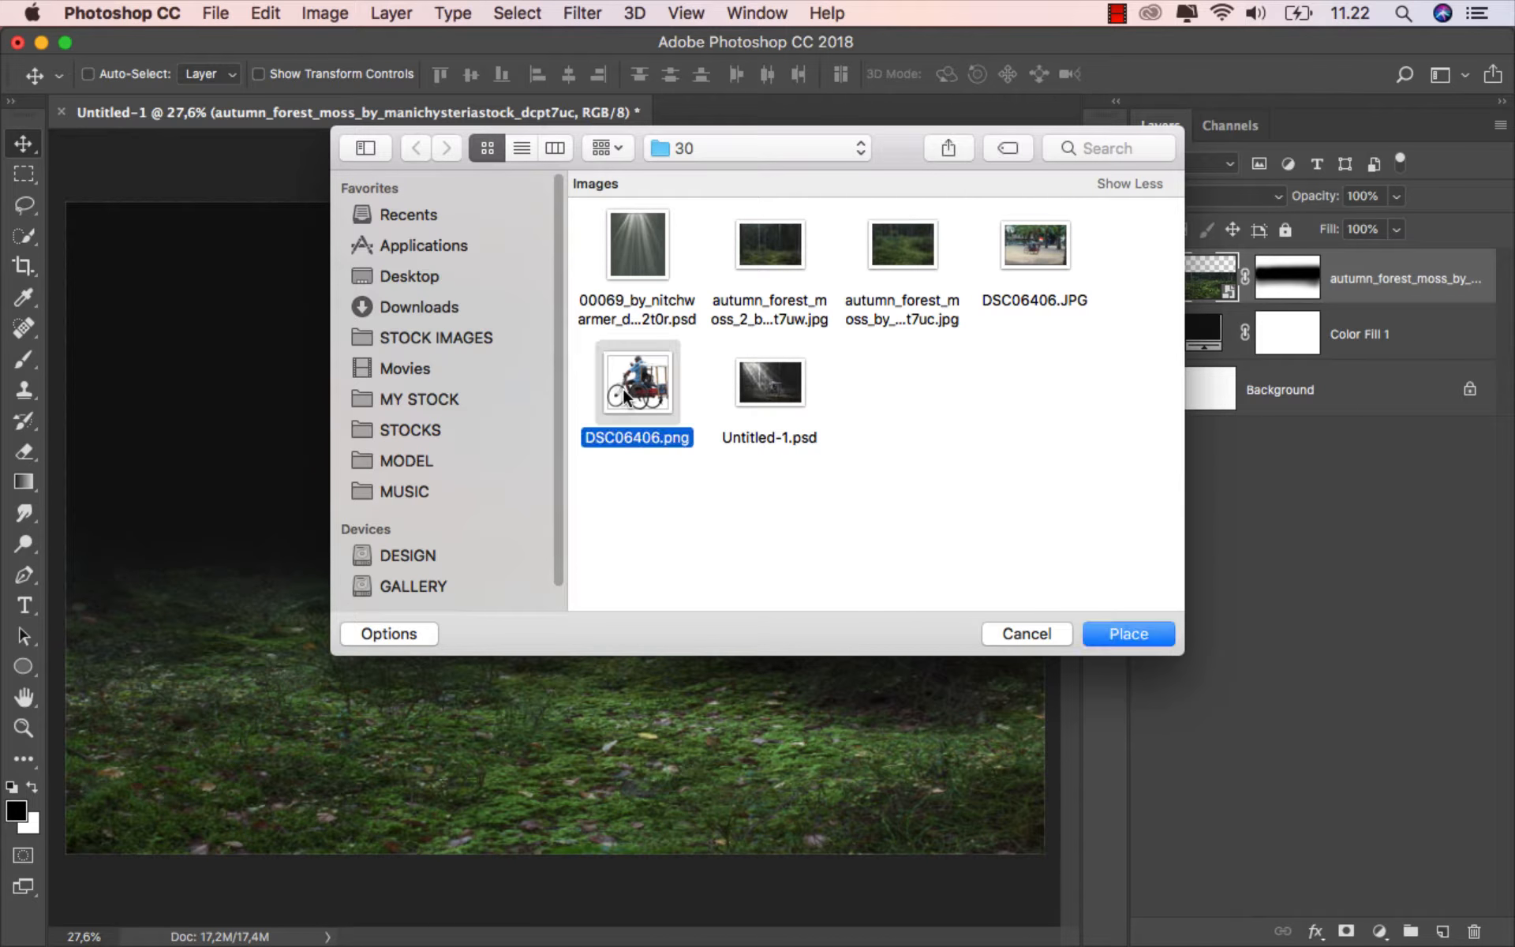
left_click(1119, 635)
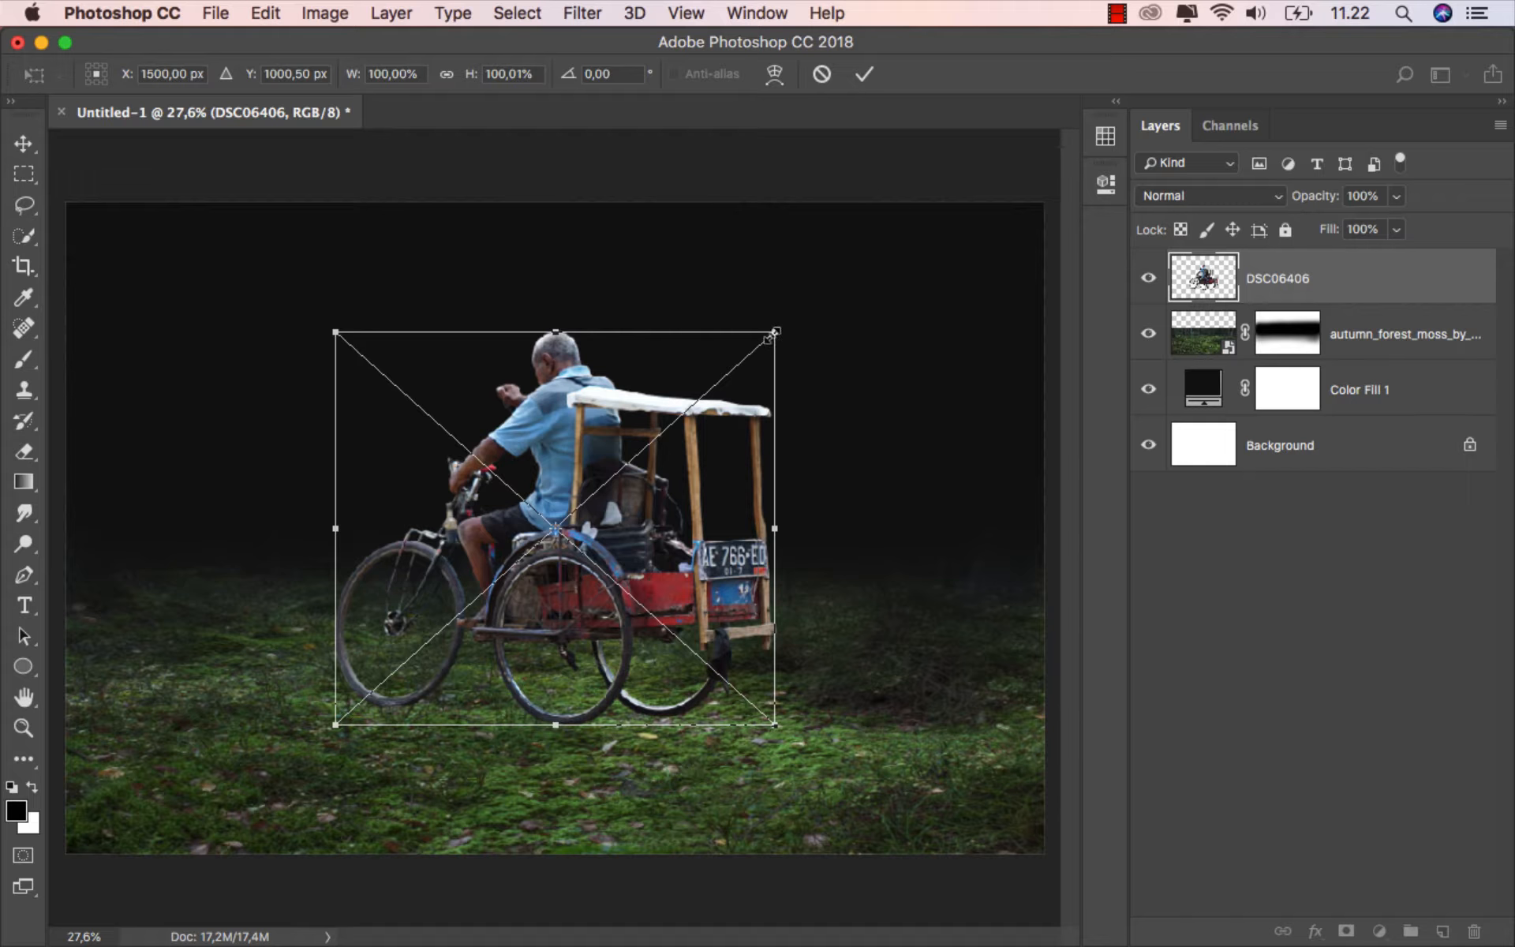
- Scale the rickshaw proportionally to about 68% and move it down onto the middle of the mossy ground
left_click_drag(766, 336, 737, 366)
left_click_drag(562, 430, 565, 489)
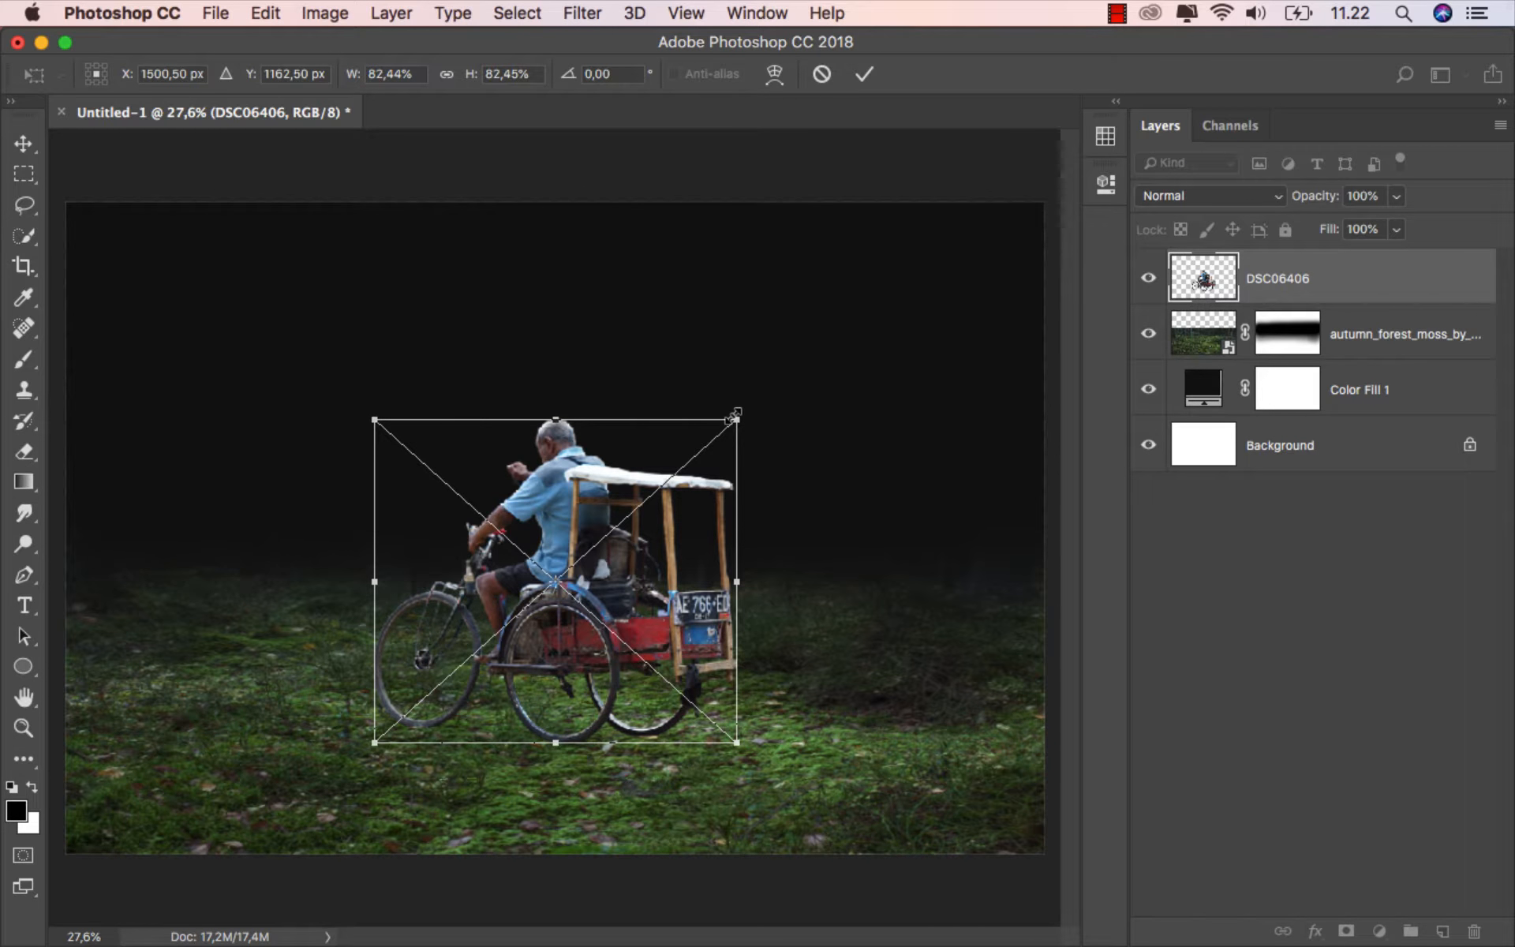
left_click_drag(734, 416, 703, 445)
left_click_drag(546, 513, 554, 549)
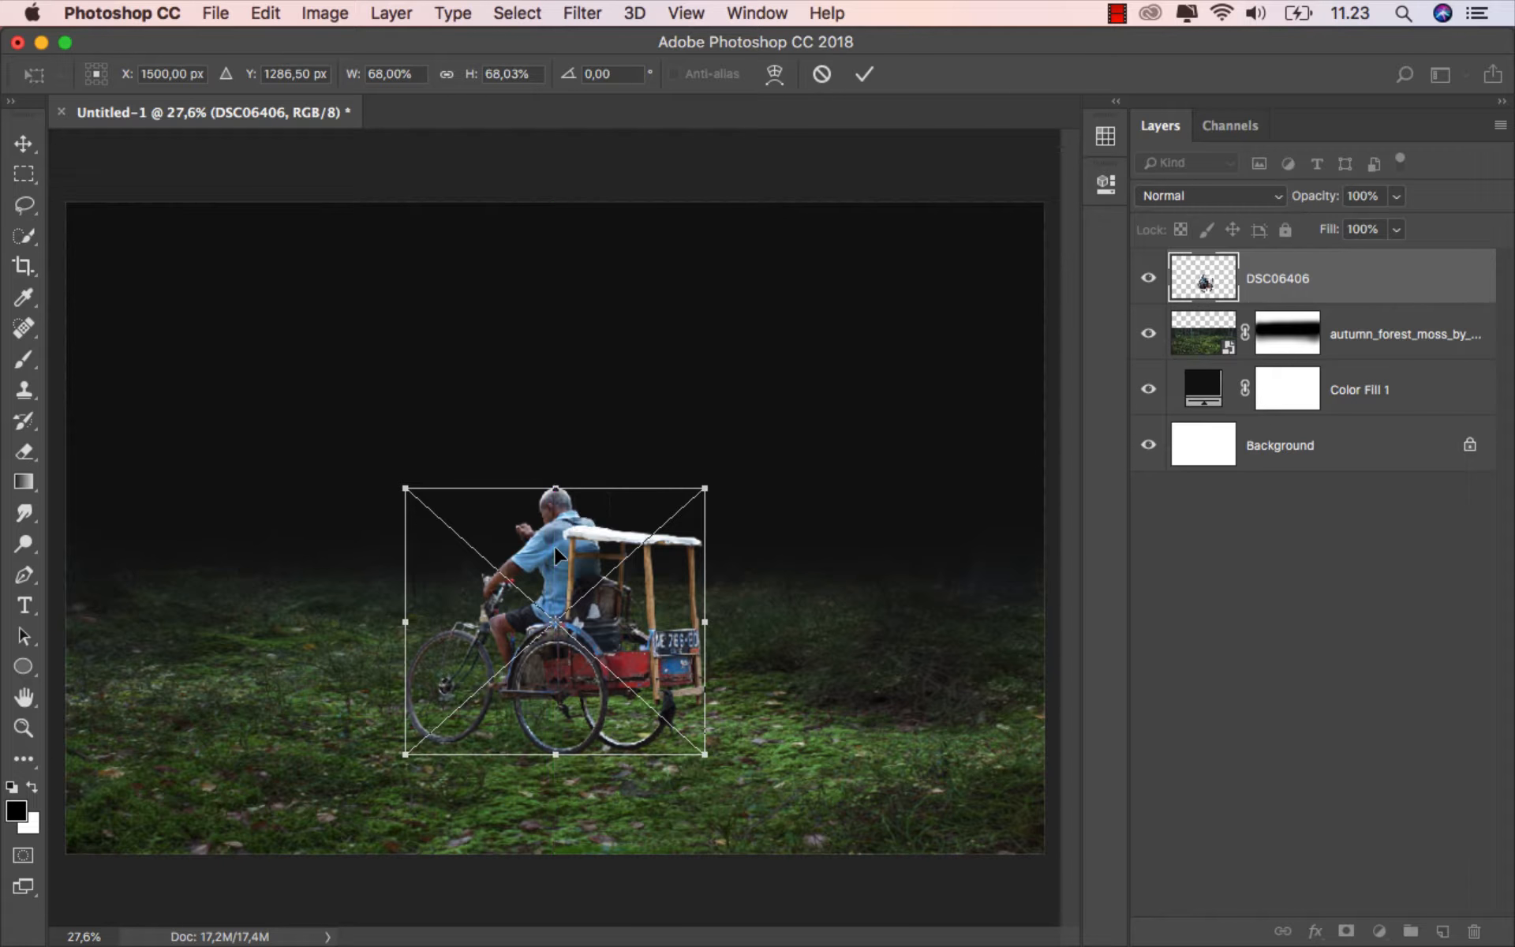
left_click(864, 74)
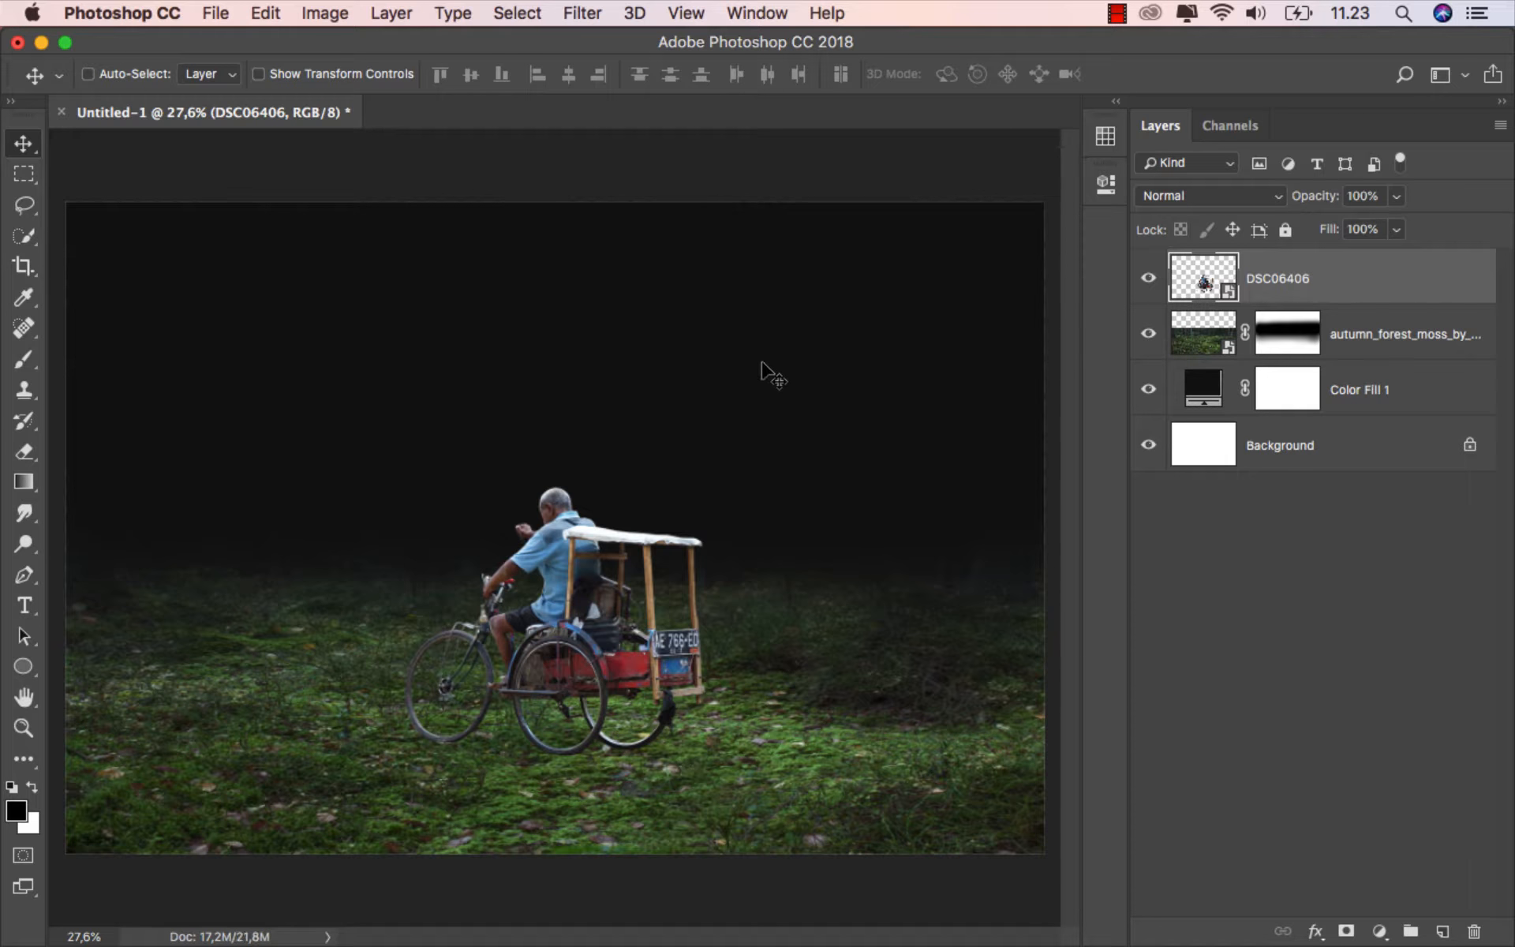
- Squash the mossy ground layer to 87.42% height at full width, lowering its upper edge behind the rickshaw
left_click(1372, 335)
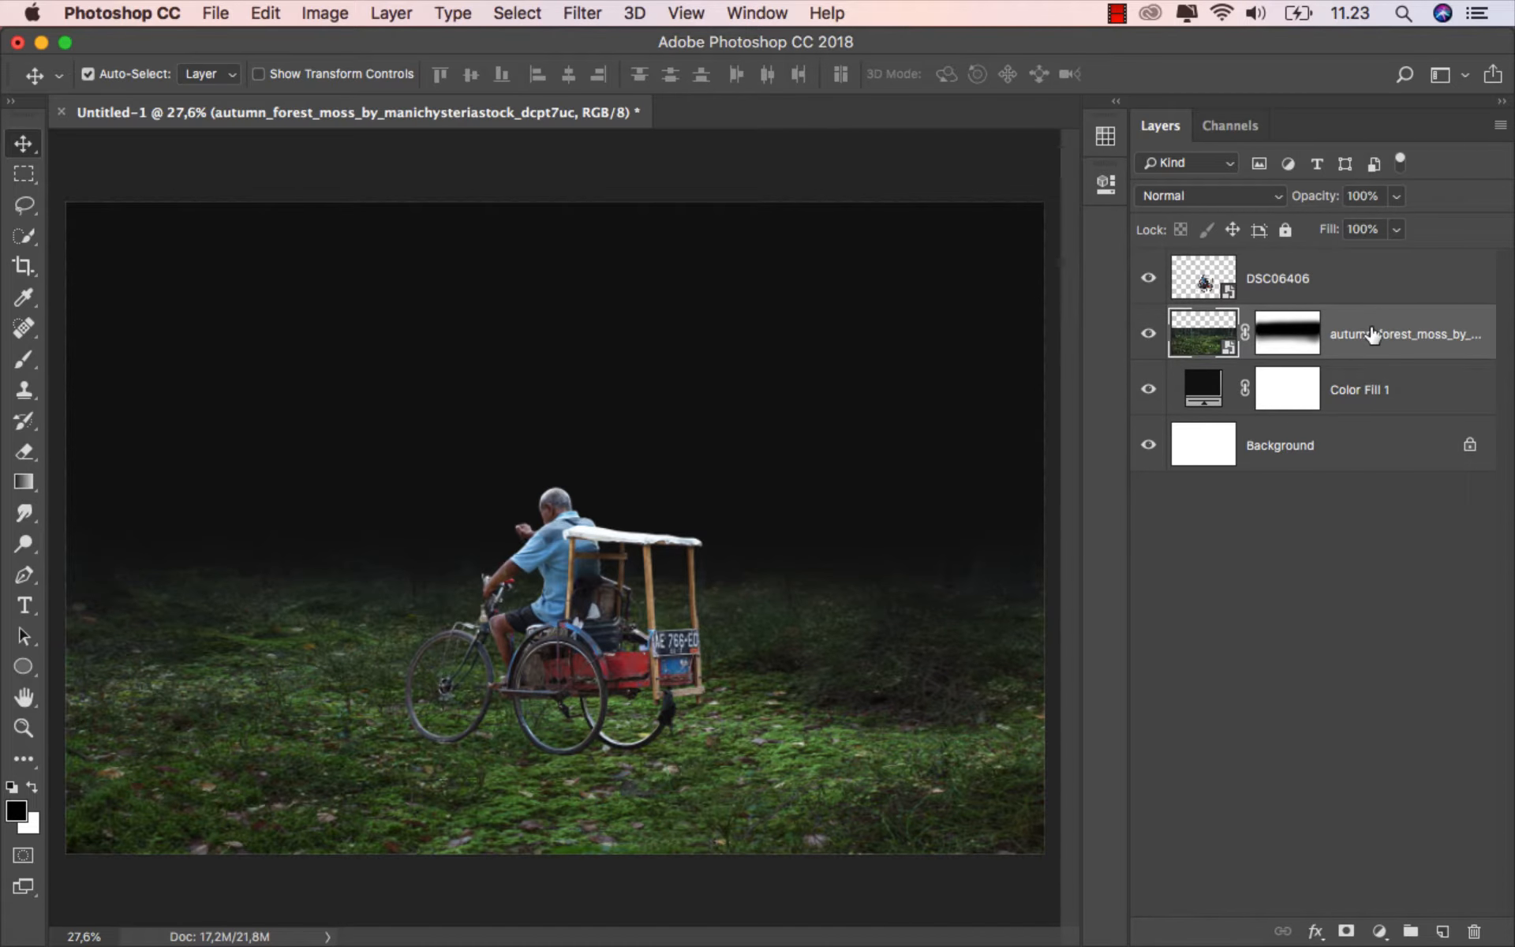
key("super+t")
left_click_drag(546, 455, 555, 503)
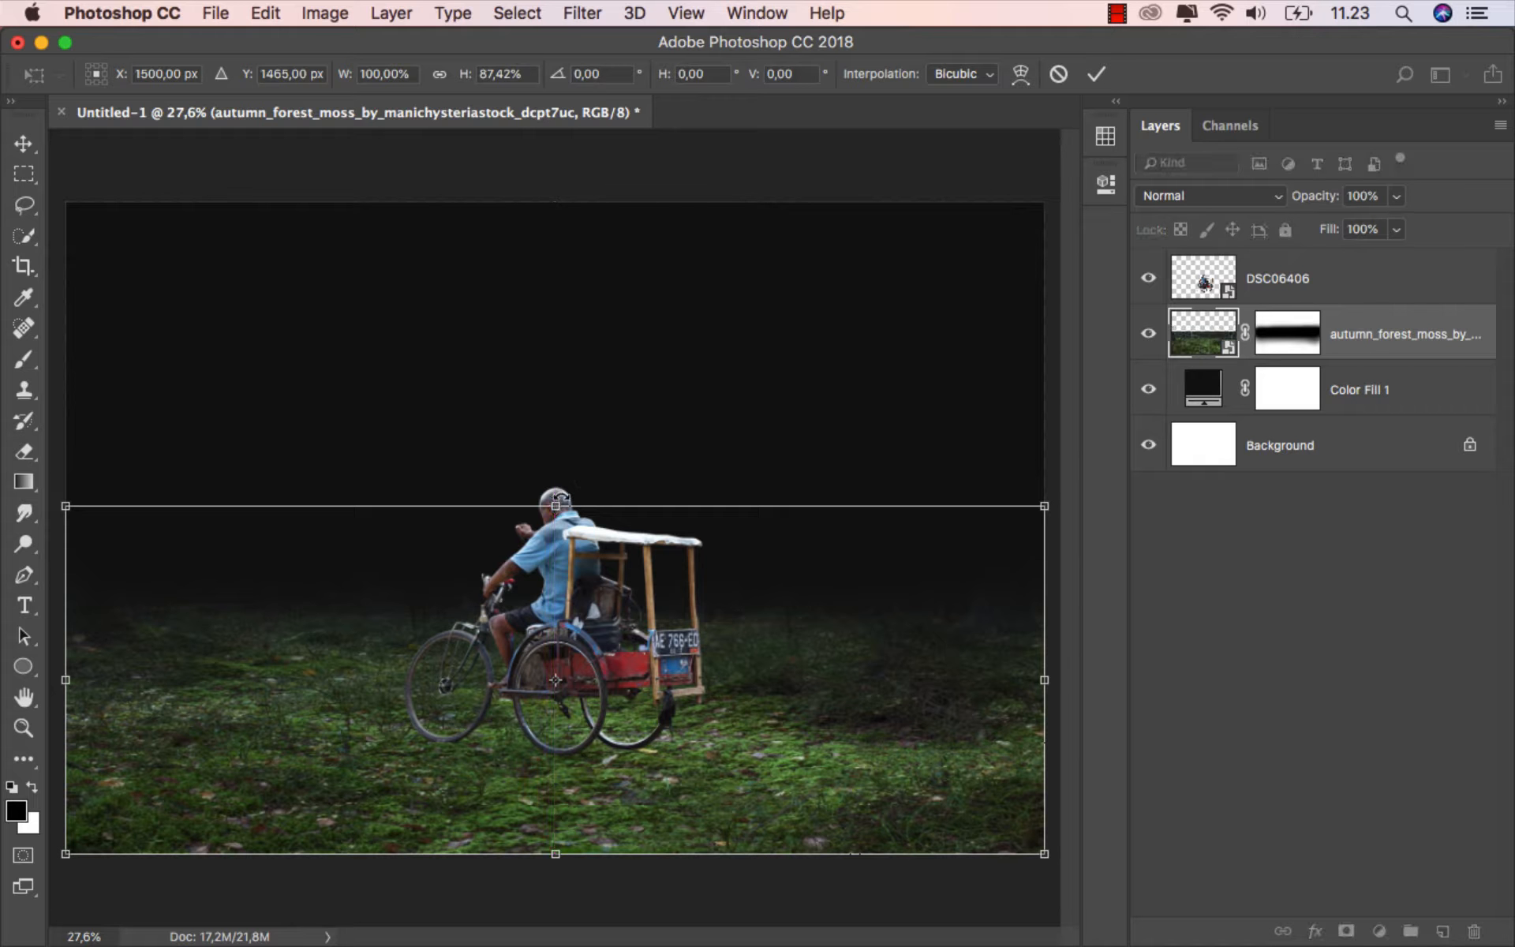
left_click(1097, 74)
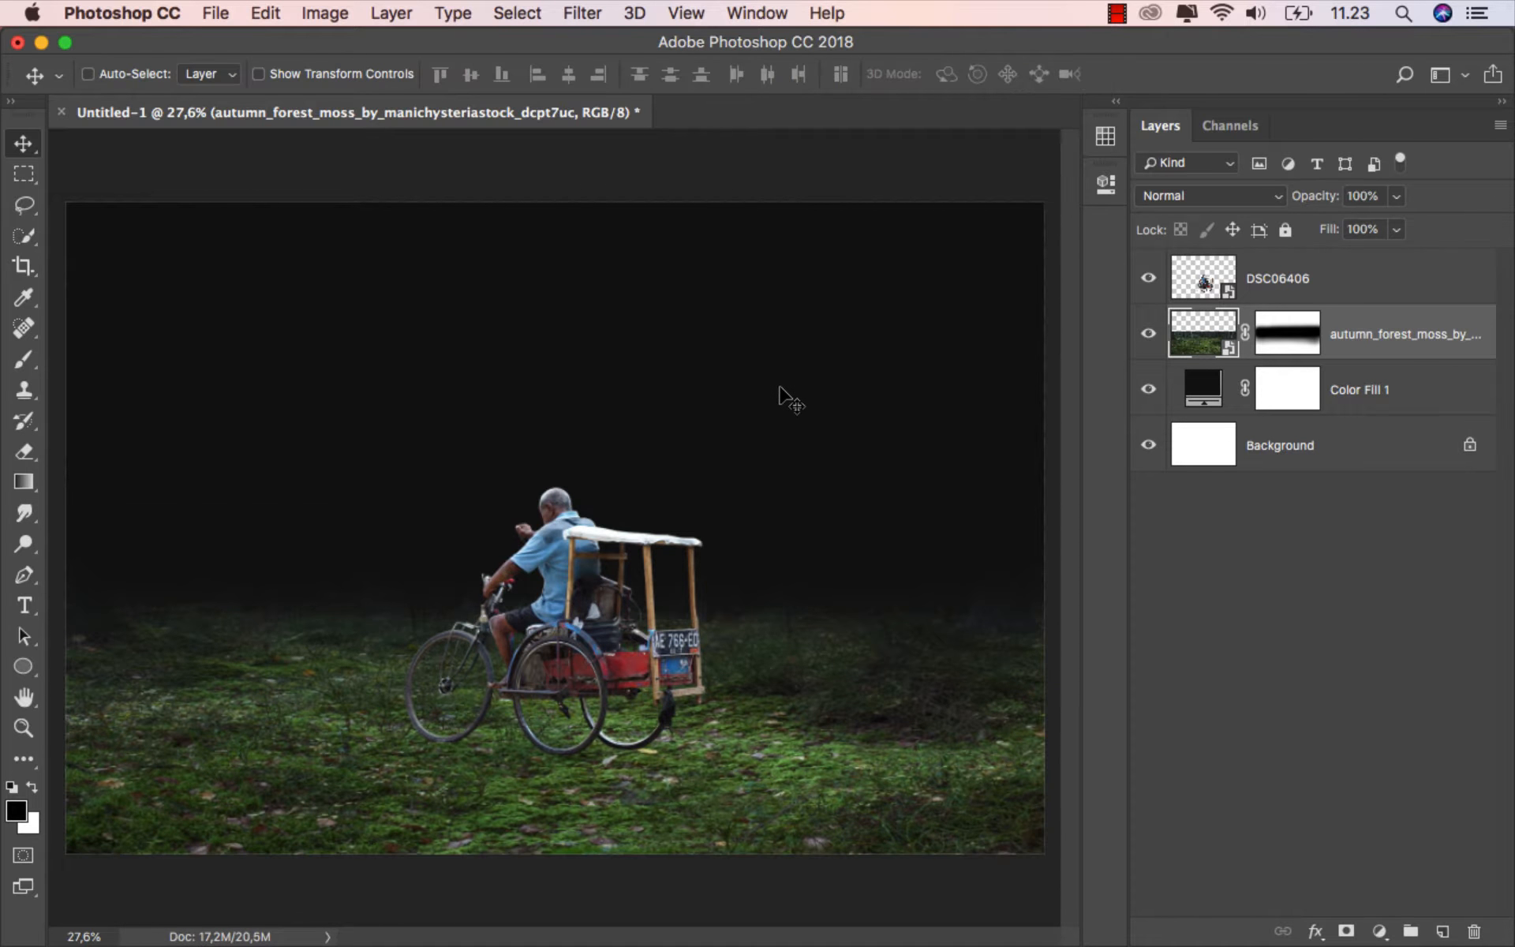
- Rename the cut-out rickshaw layer DSC06406 as "human"
double_click(1262, 278)
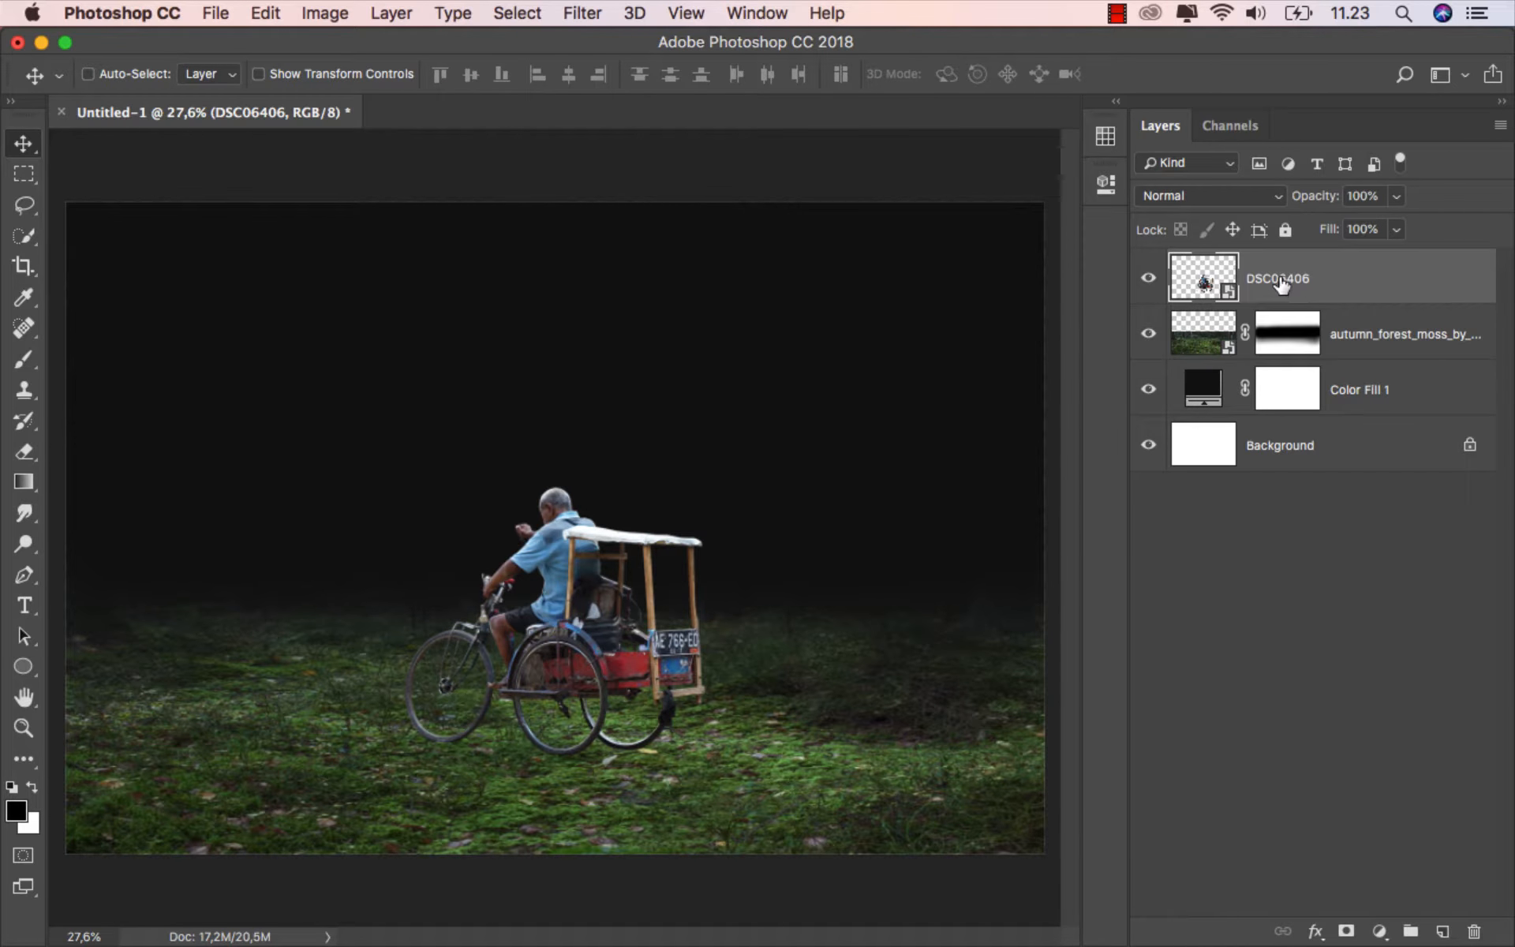
type("human")
key("Return")
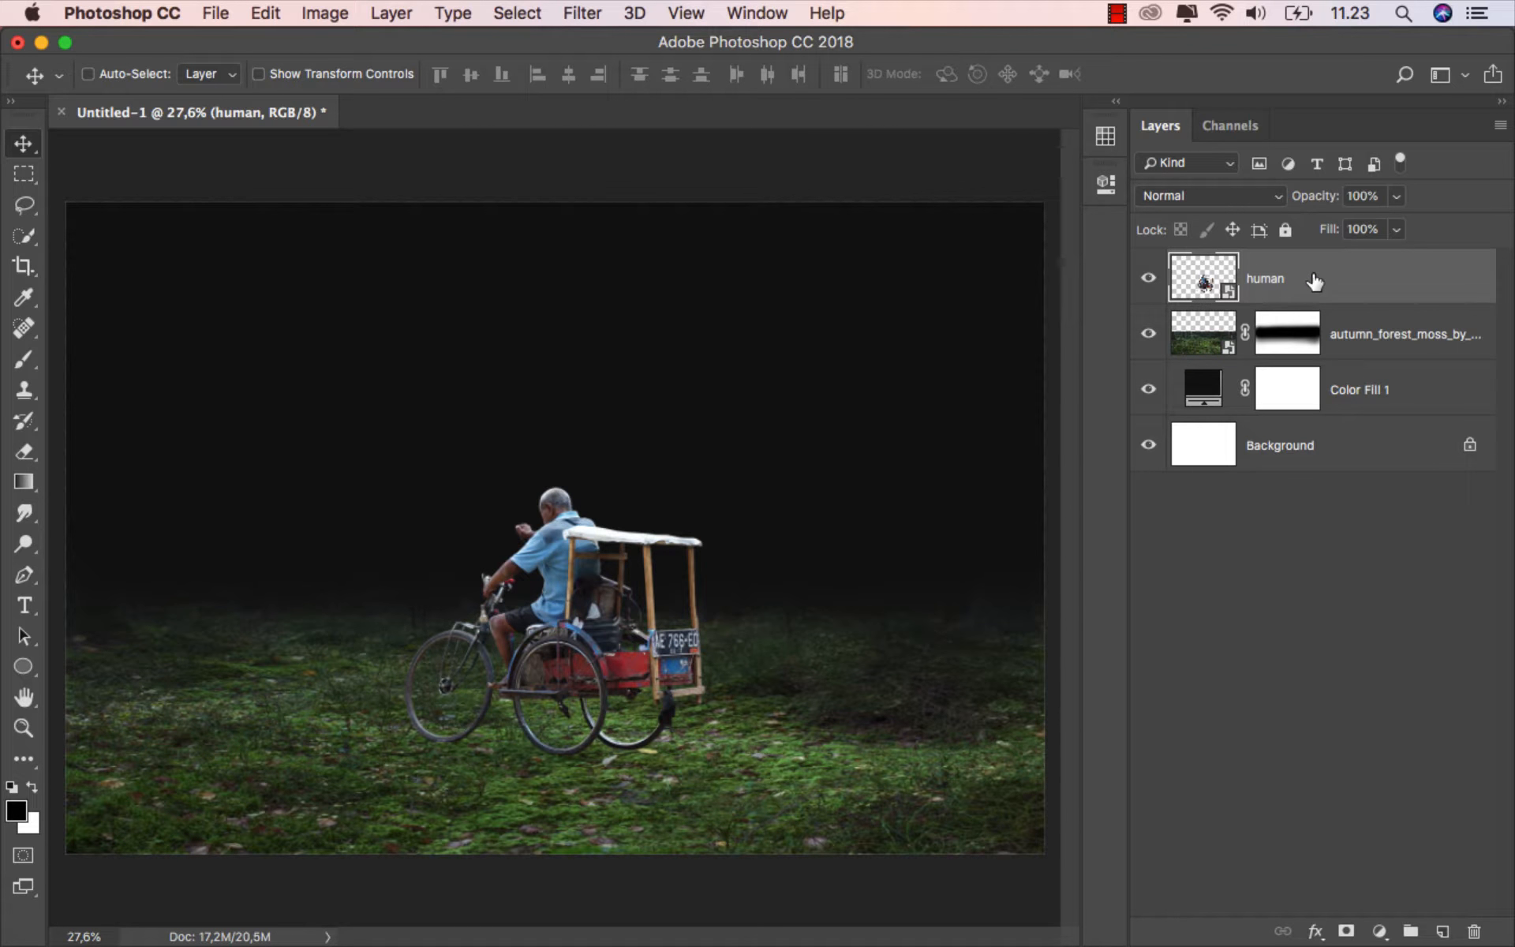
- Place the autumn_forest_moss_2 image as an embedded layer filling the canvas and move it between the mossy ground and color fill layers
left_click(216, 16)
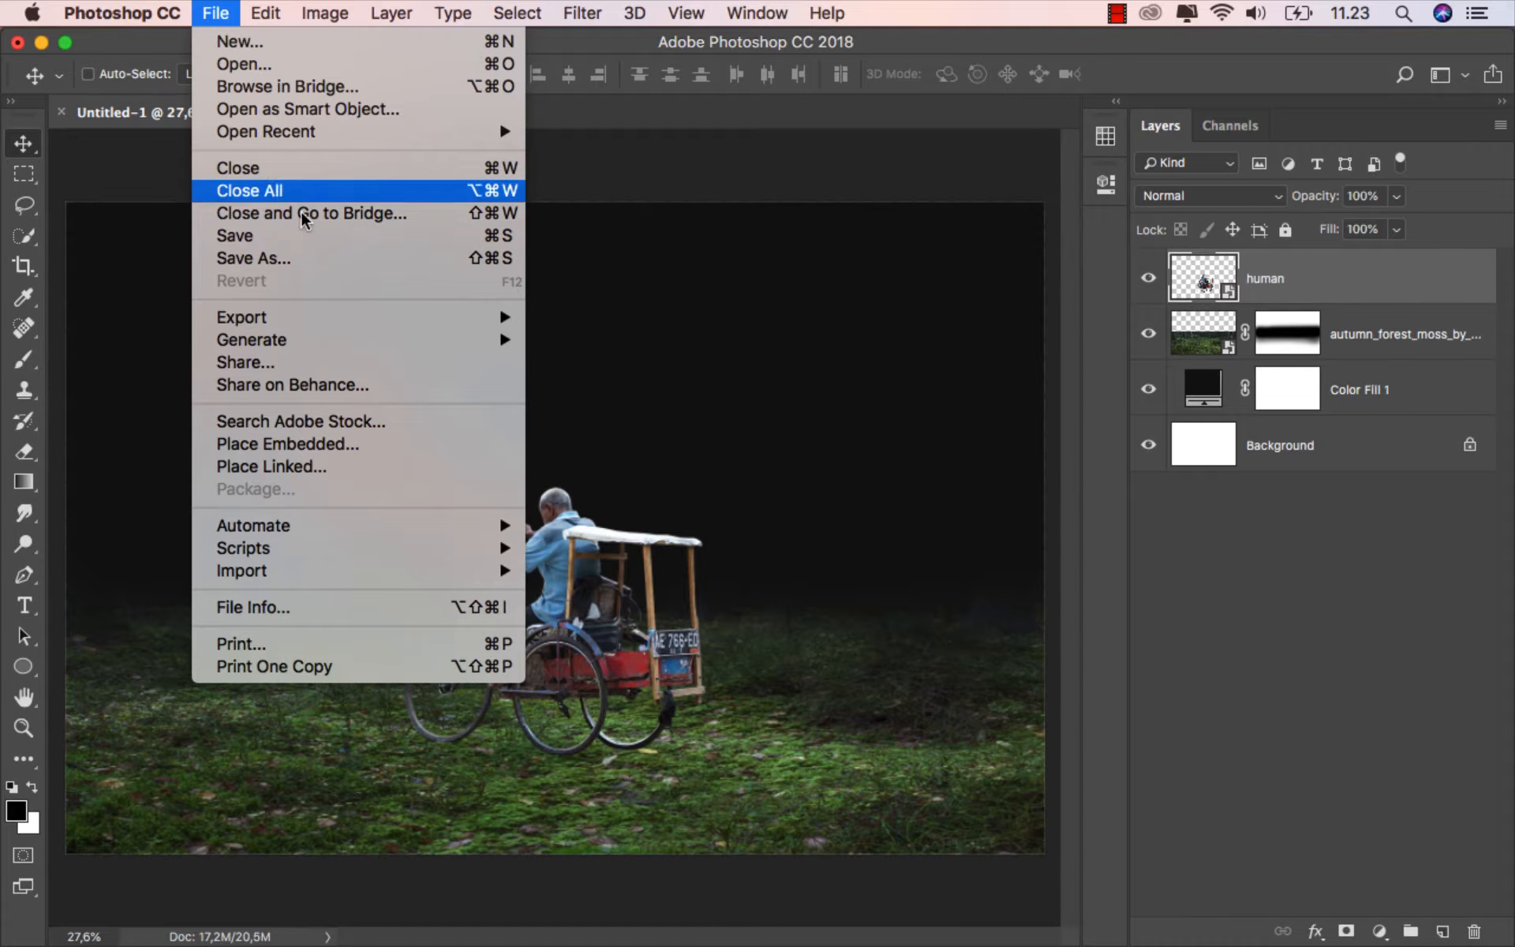
left_click(402, 443)
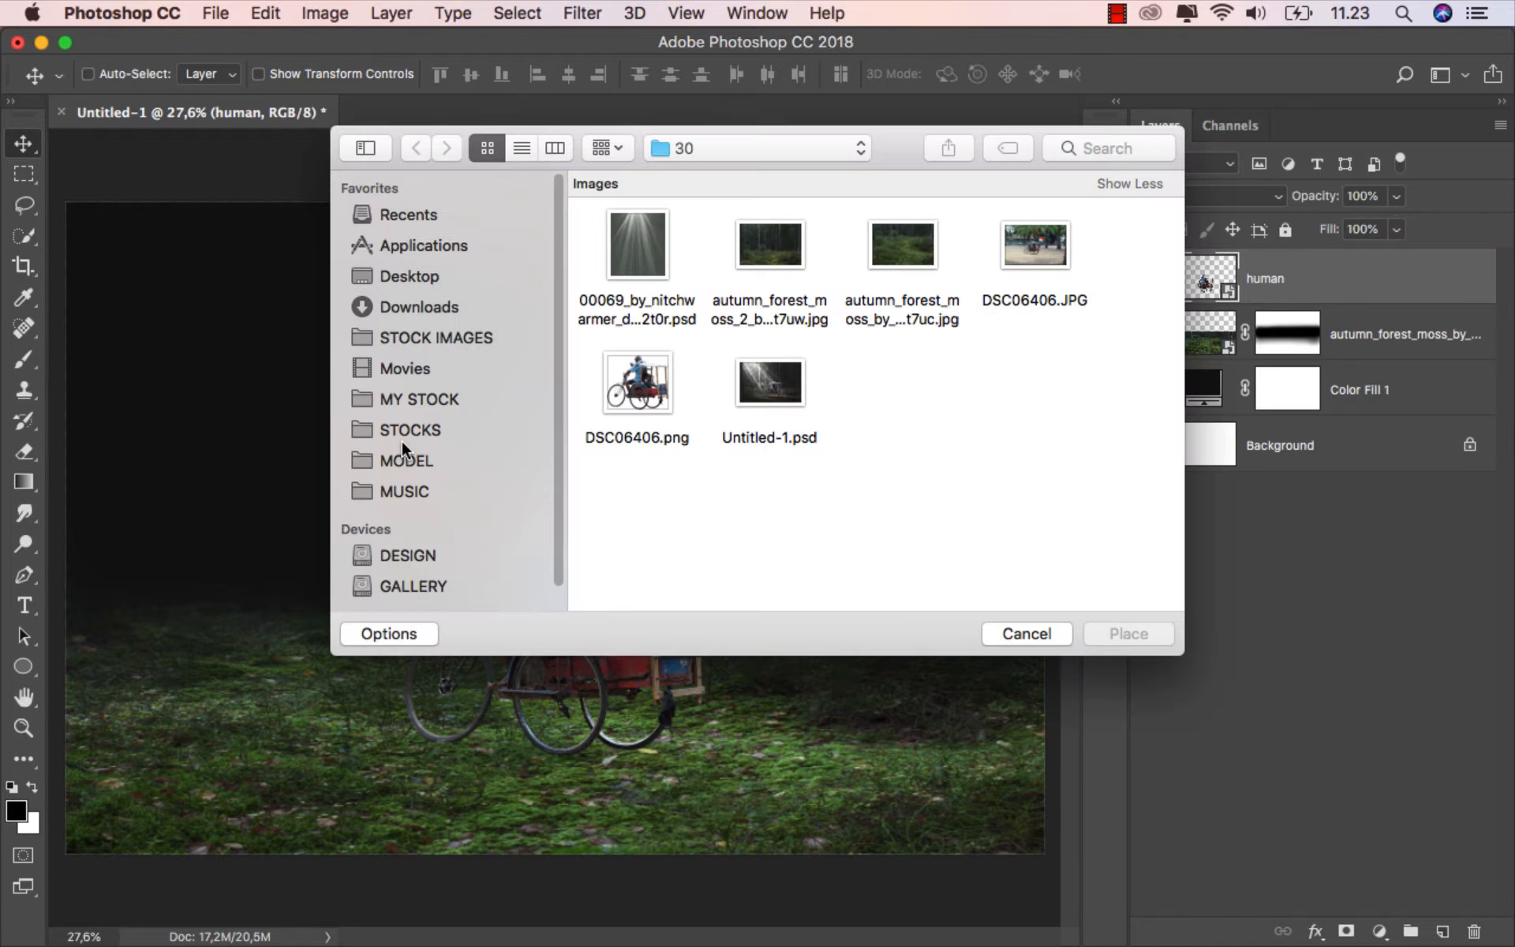
left_click(807, 273)
left_click(1109, 637)
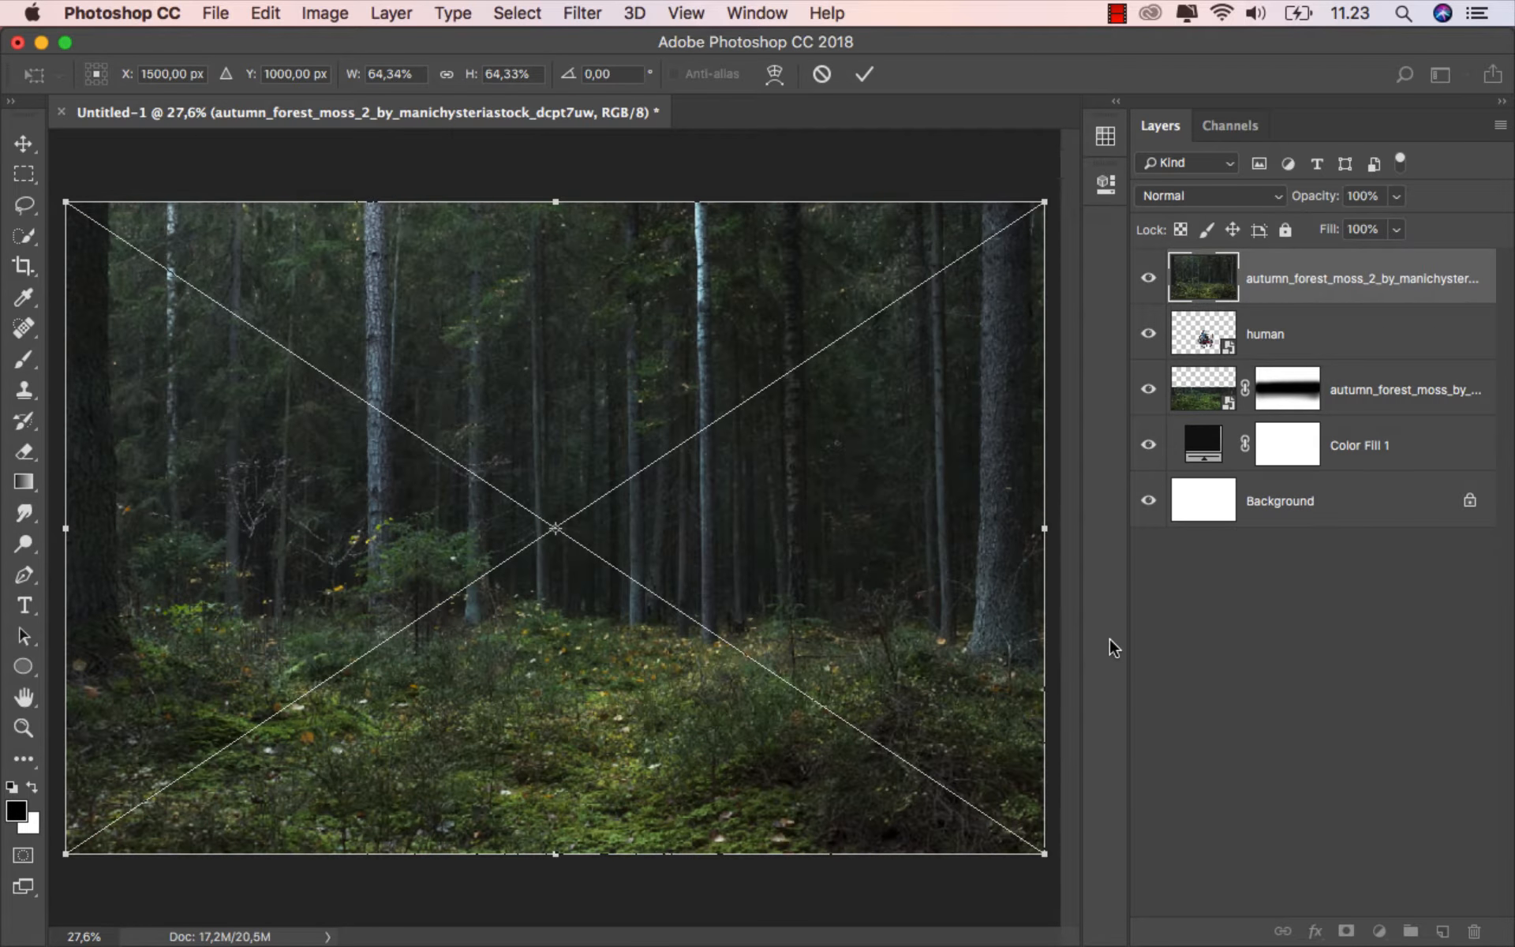
left_click(866, 77)
left_click_drag(1309, 265, 1288, 414)
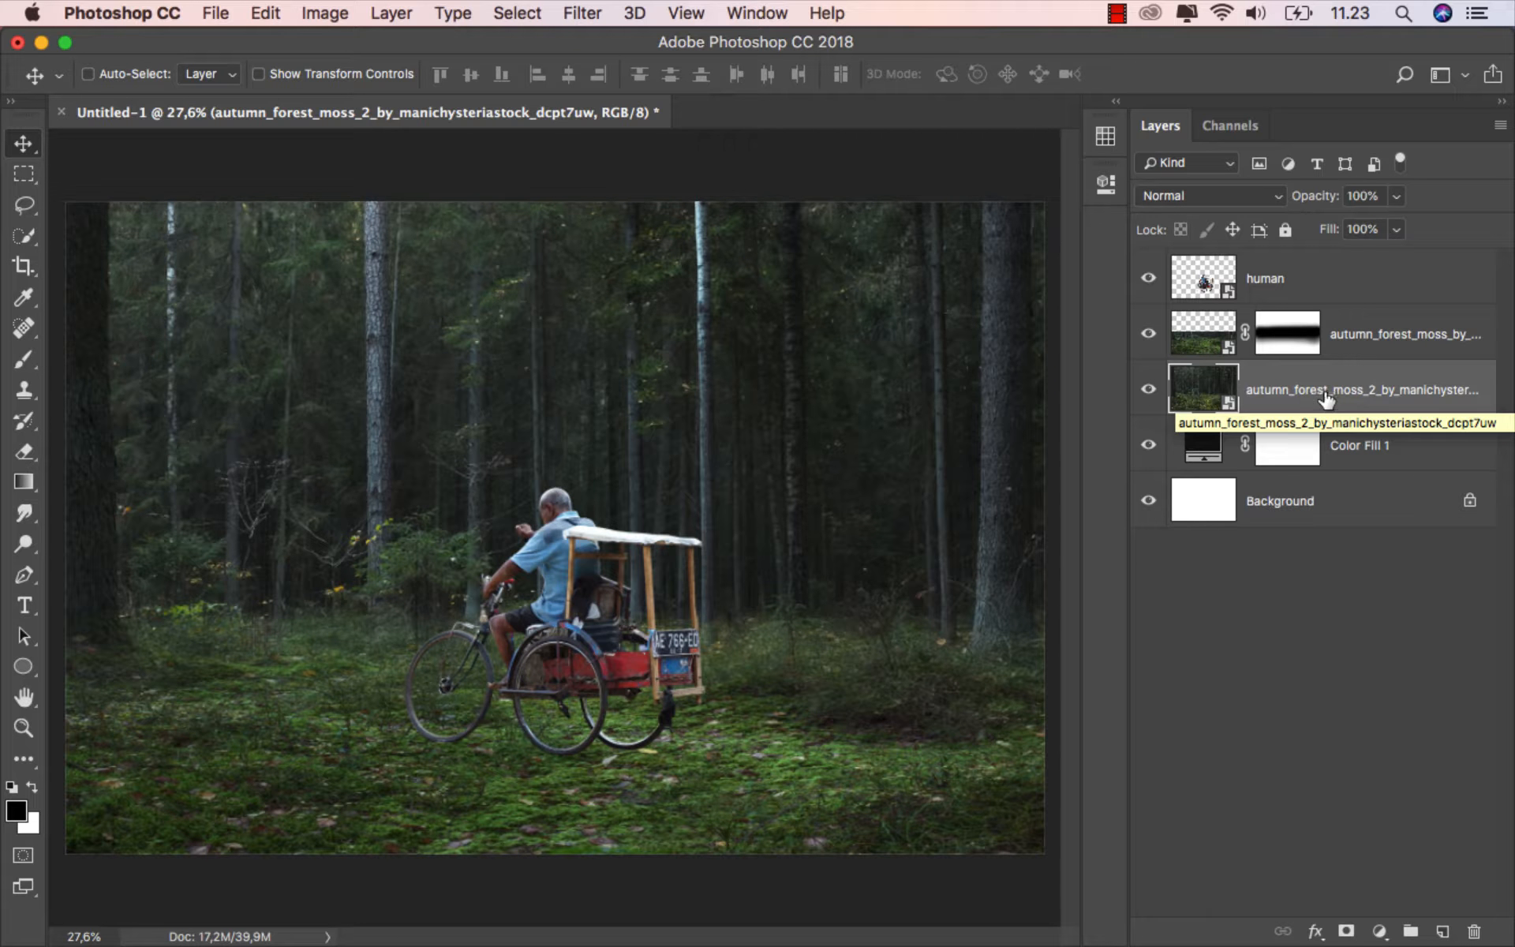
- Set the second forest layer's opacity to 50% and compare the image with the layer hidden and shown
left_click(1396, 196)
left_click_drag(1399, 224, 1345, 237)
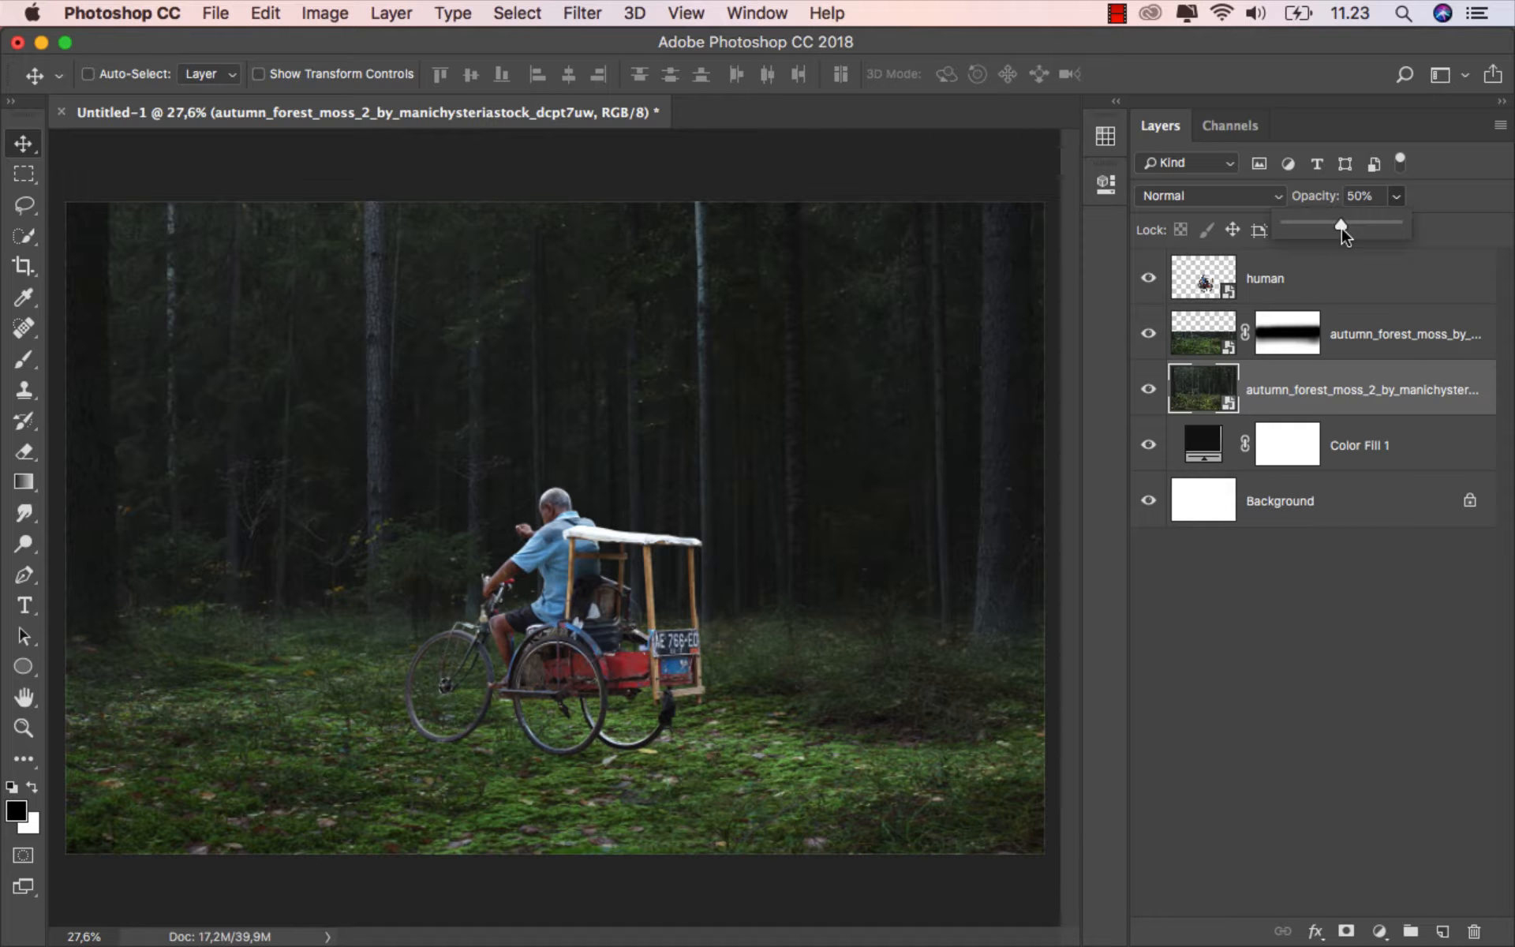
left_click(1148, 389)
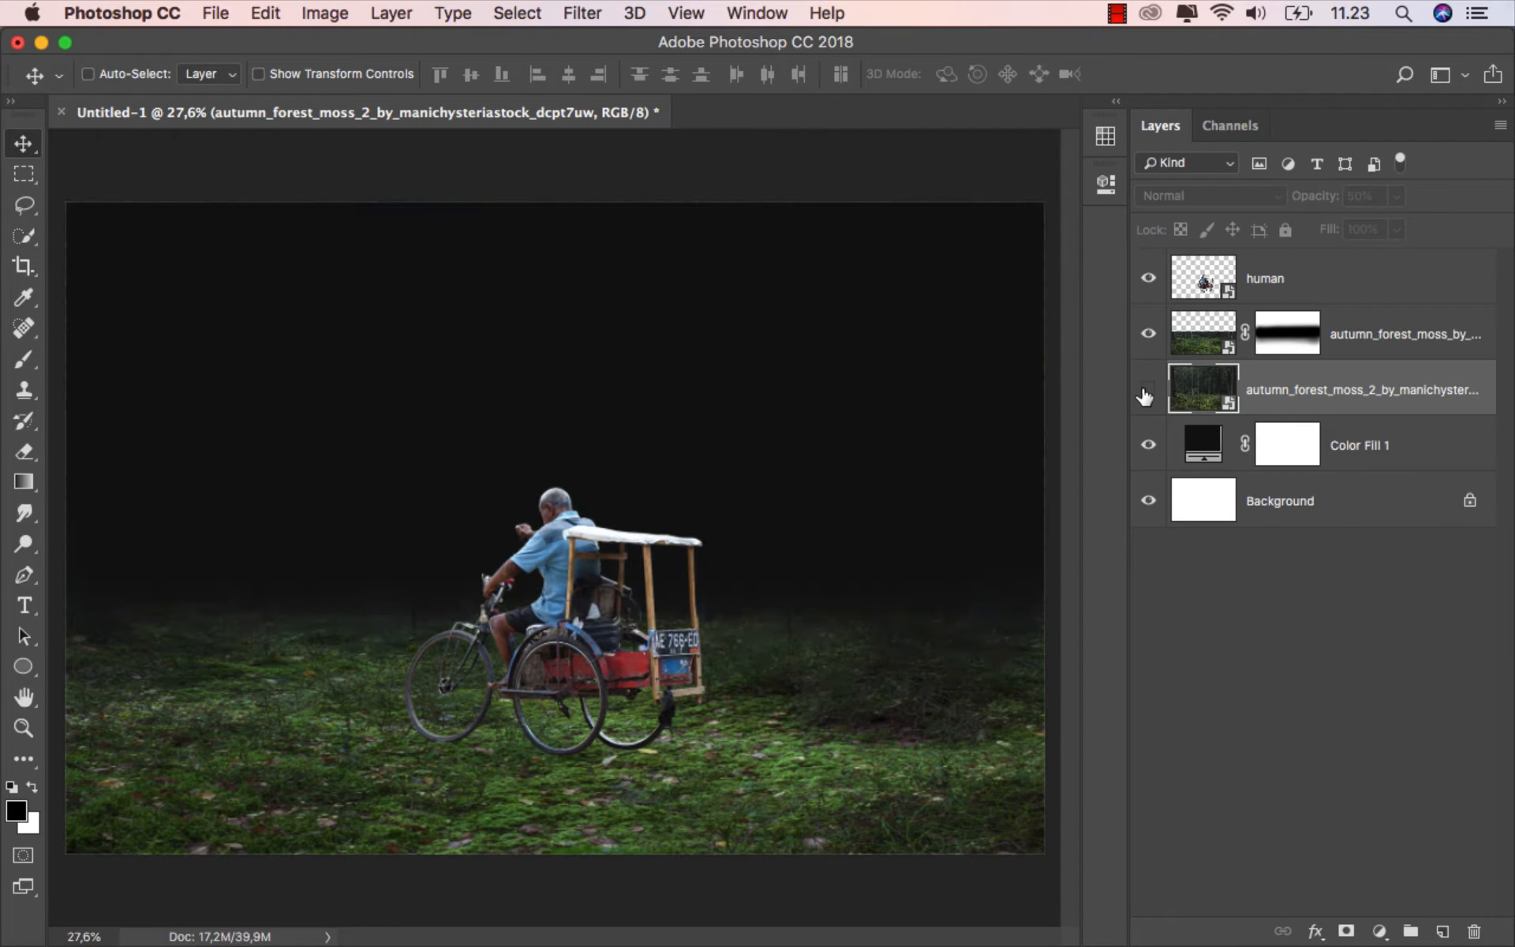
left_click(1148, 389)
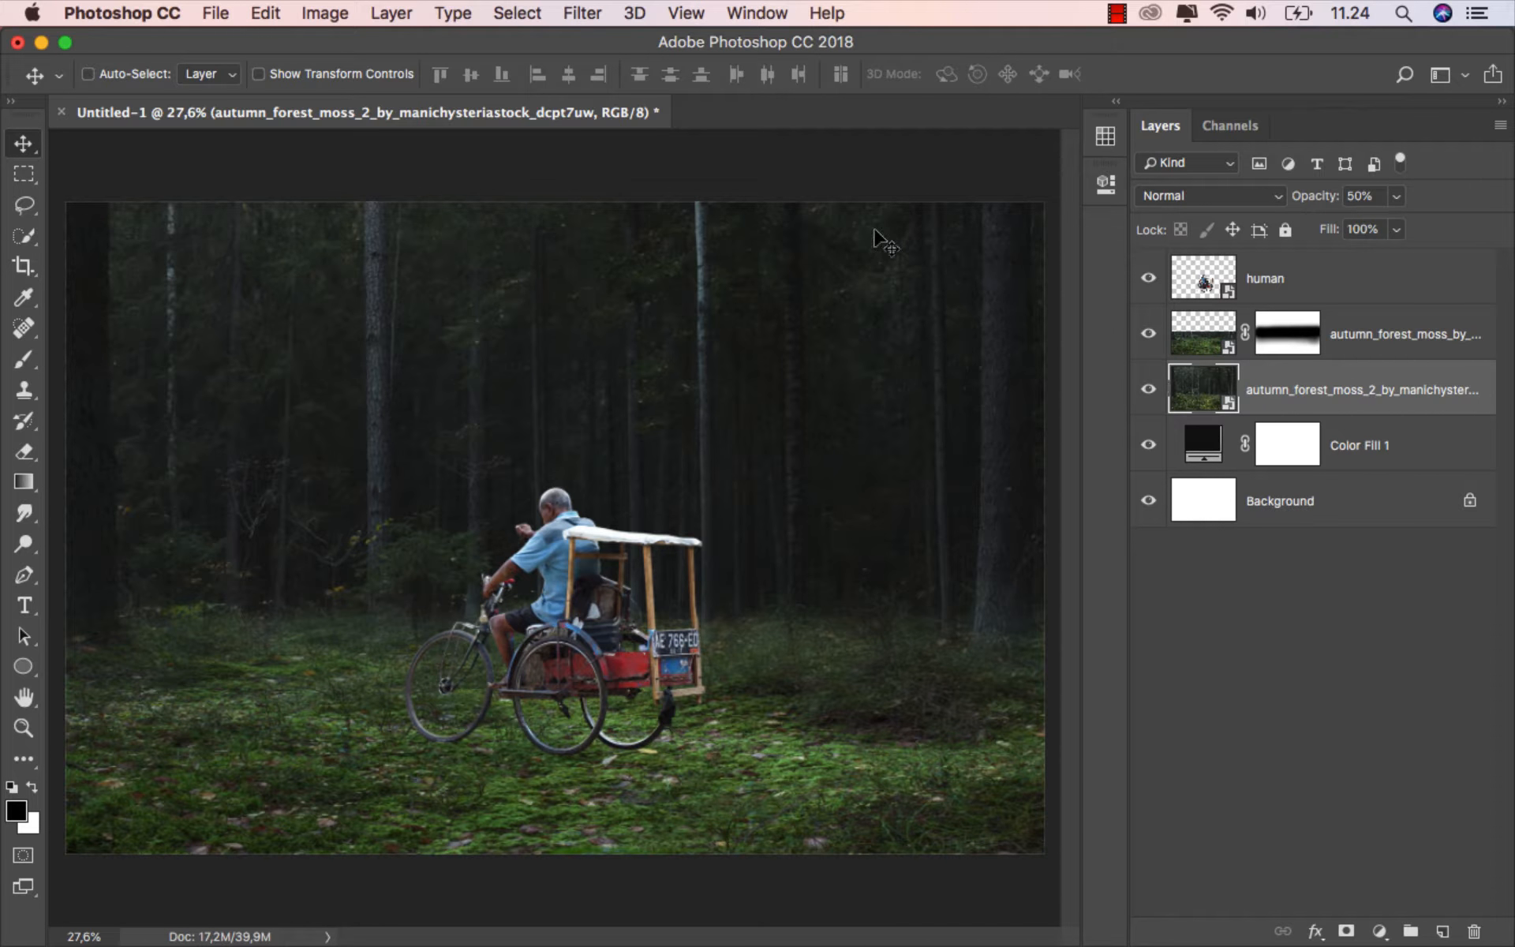
- Apply a Motion Blur smart filter to the second forest layer with a 90° angle and 10 pixels distance
left_click(584, 13)
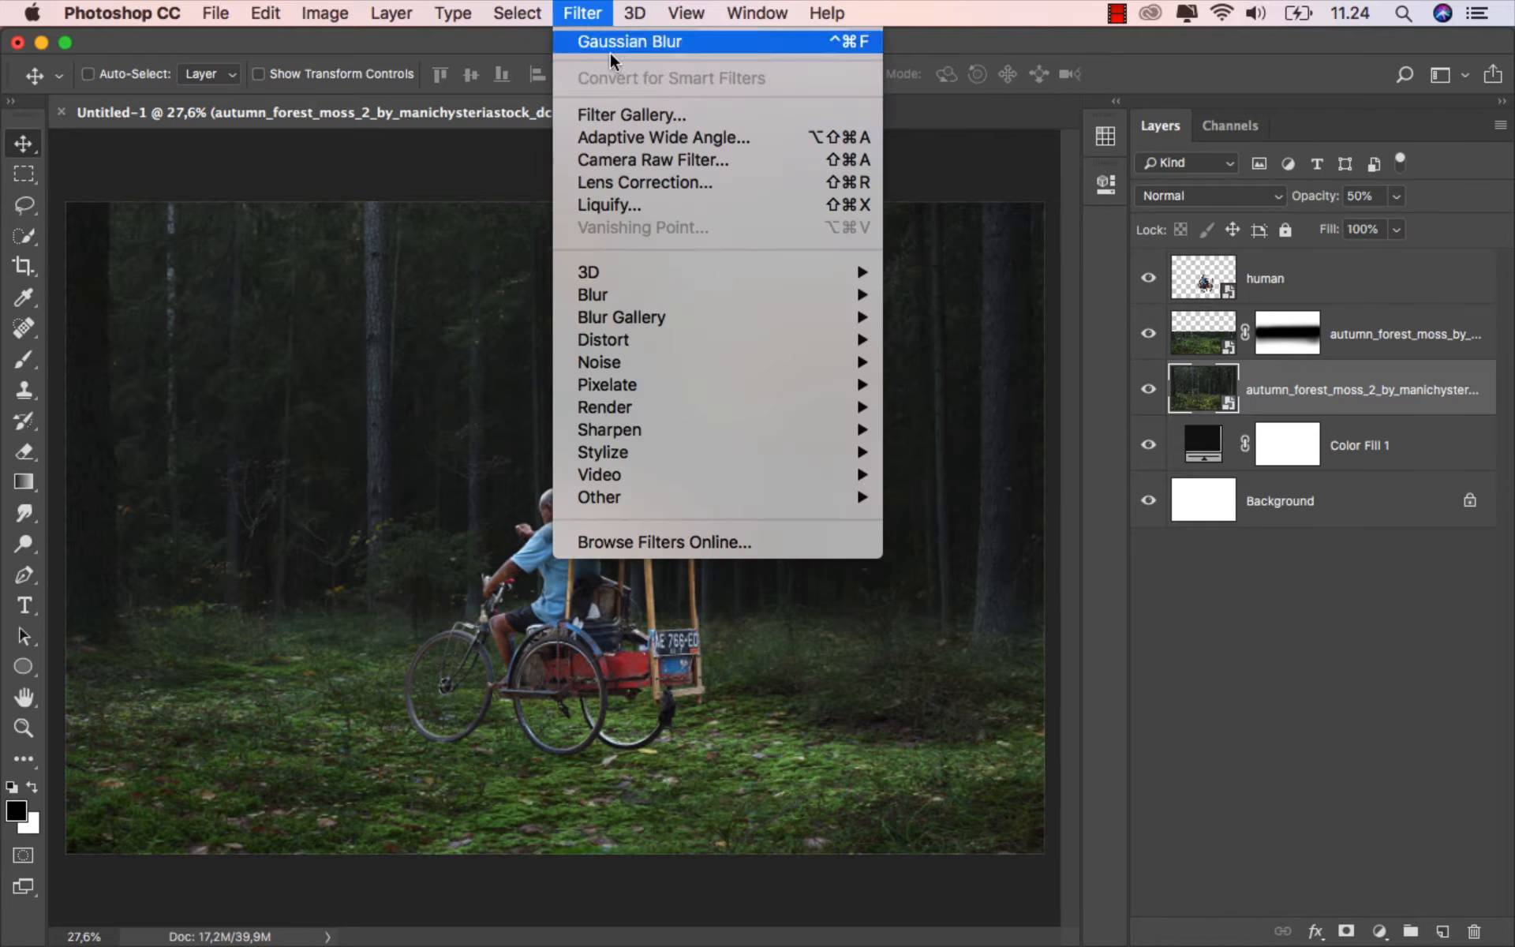
mouse_move(720, 294)
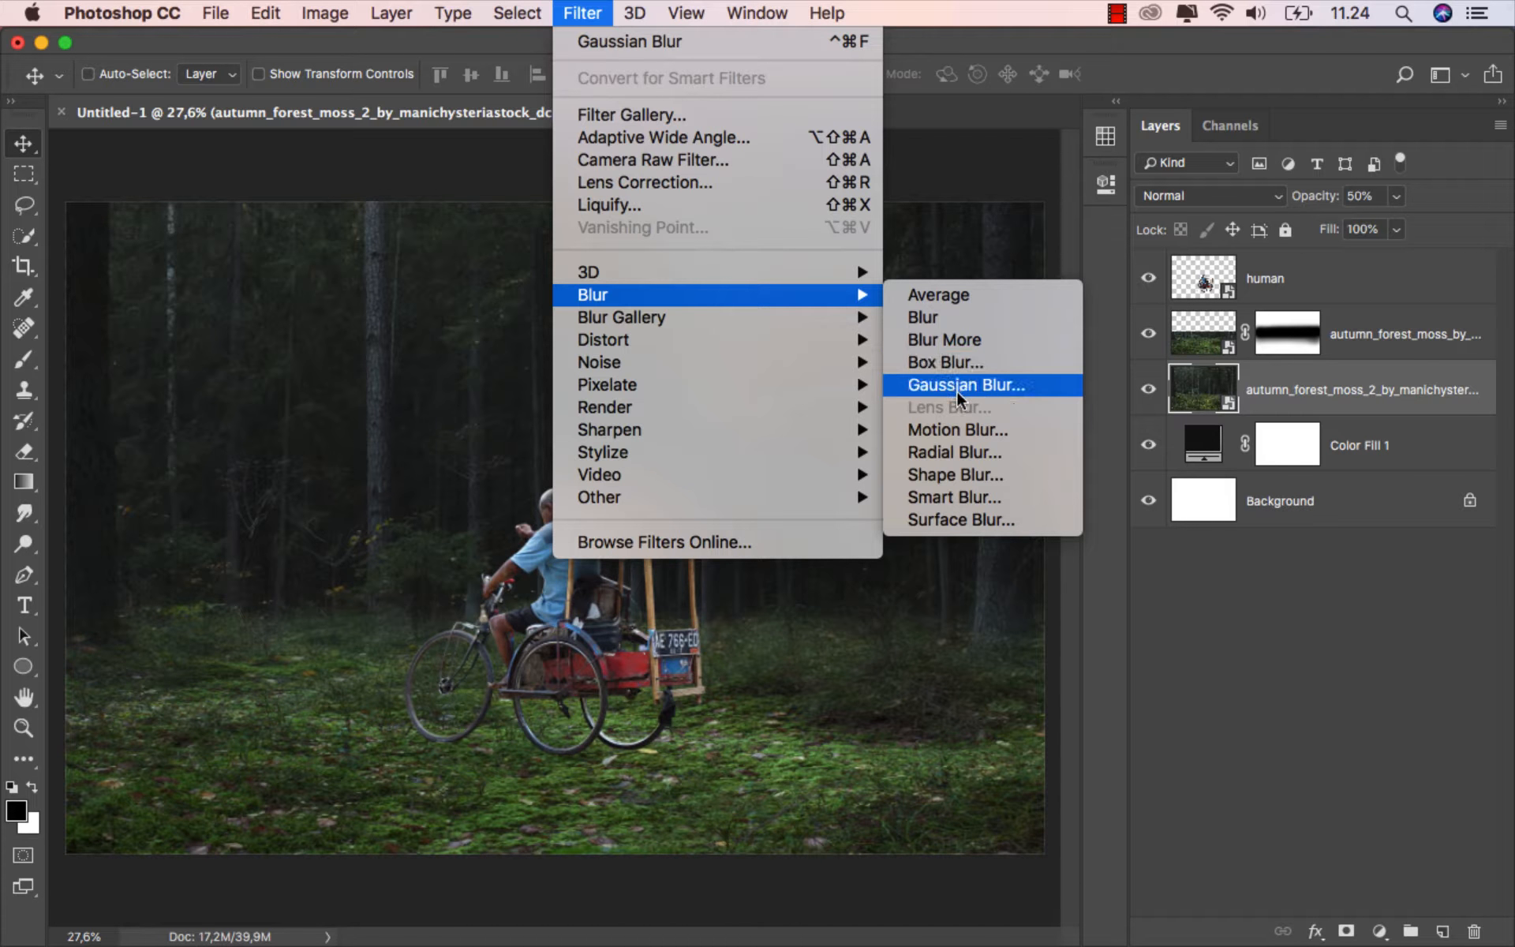
left_click(986, 430)
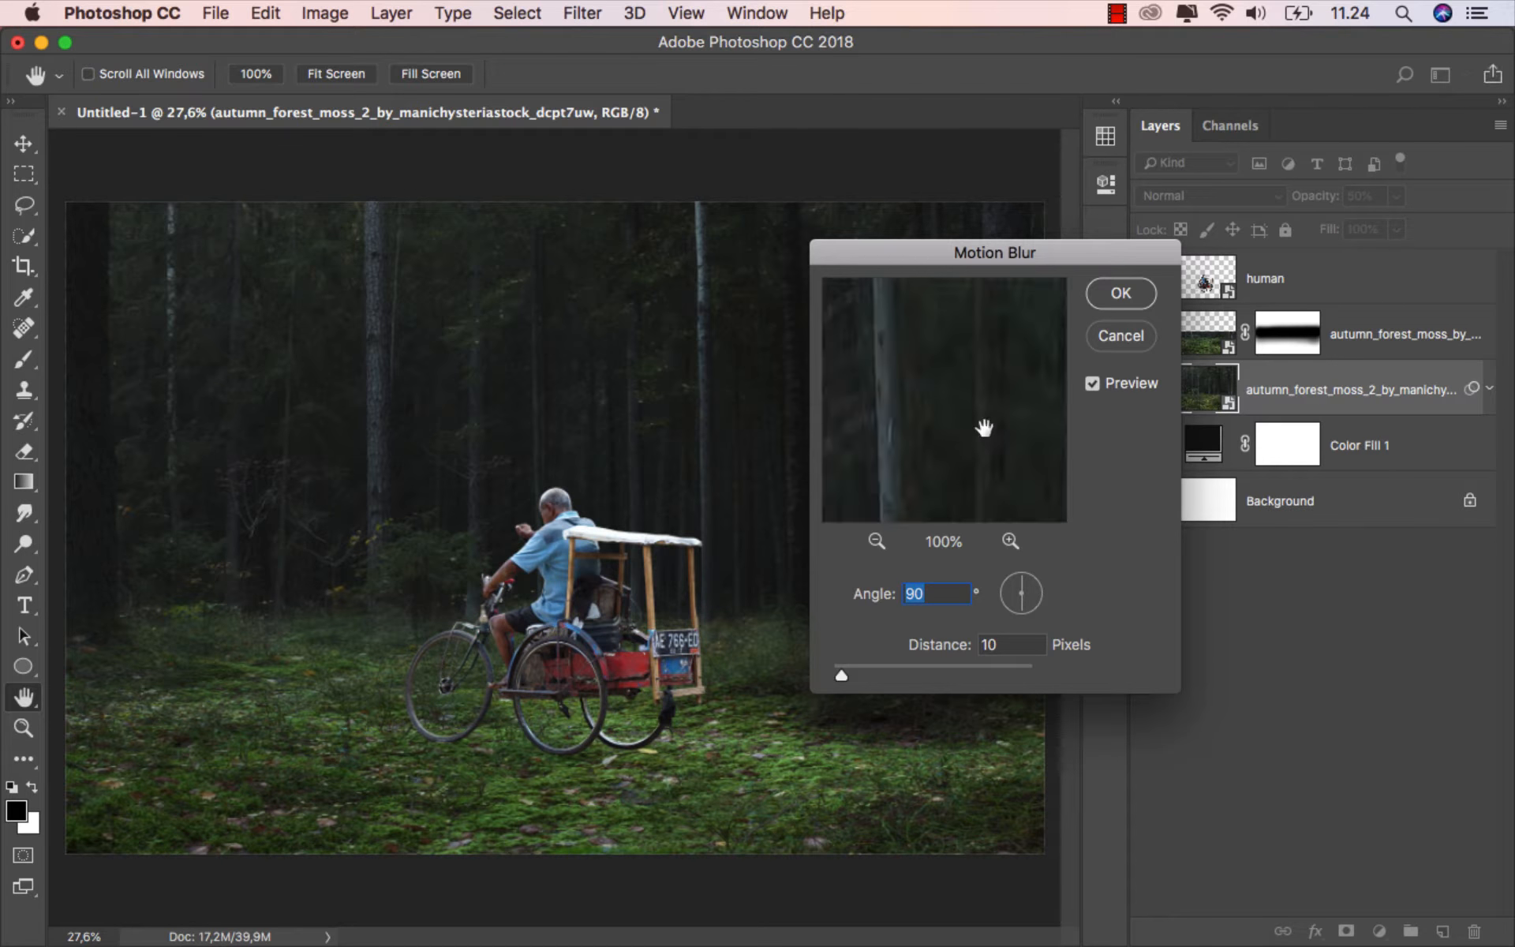
left_click_drag(932, 507, 967, 463)
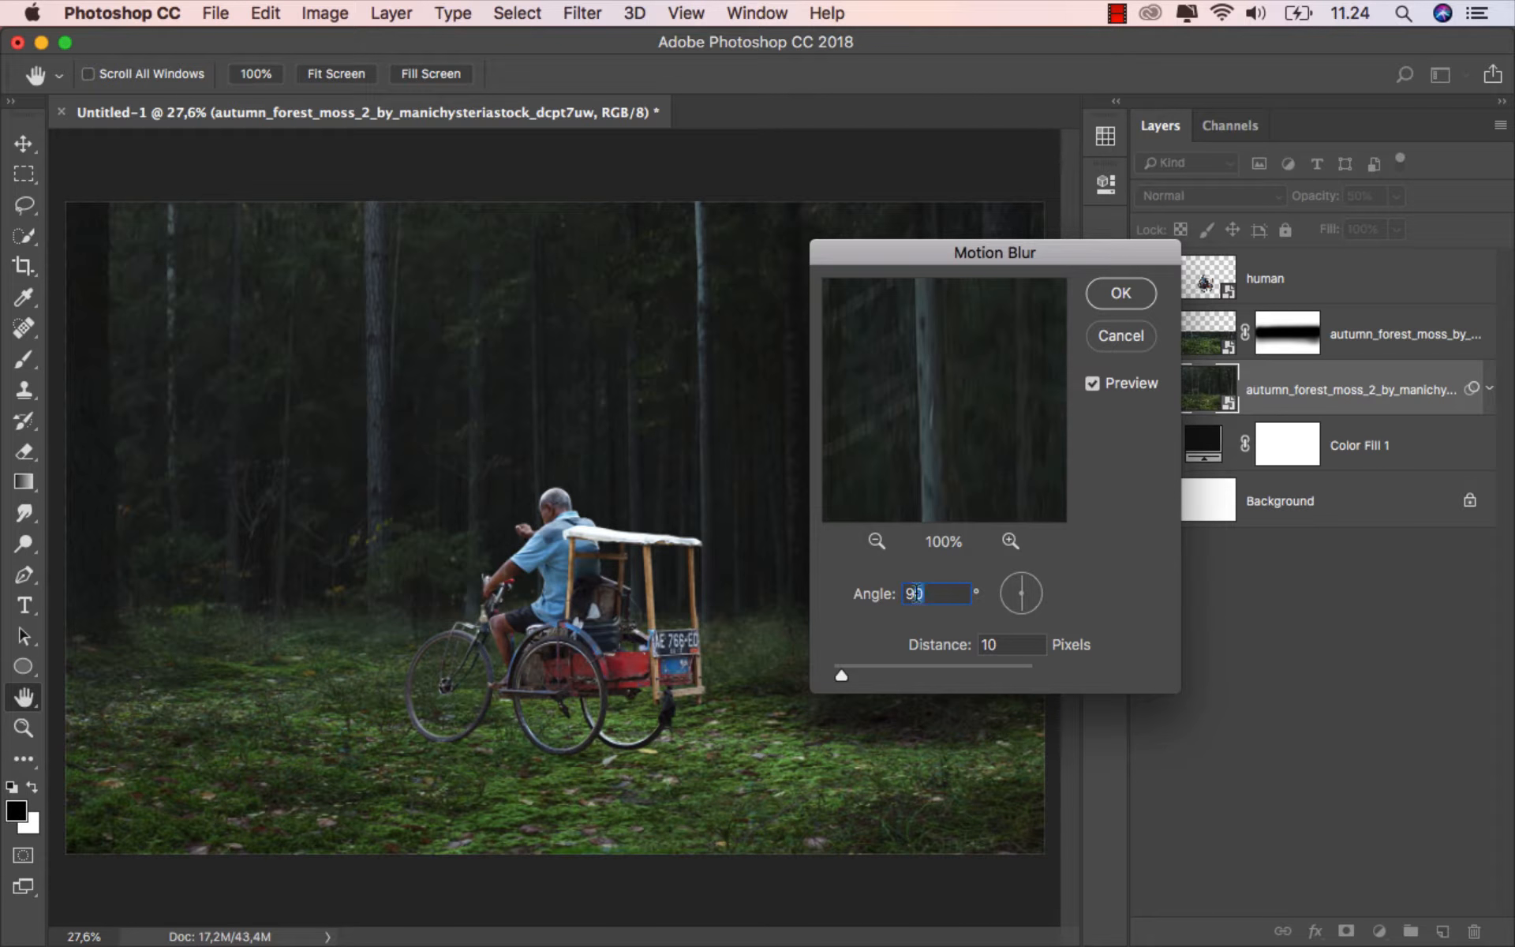
double_click(1001, 643)
left_click(1120, 296)
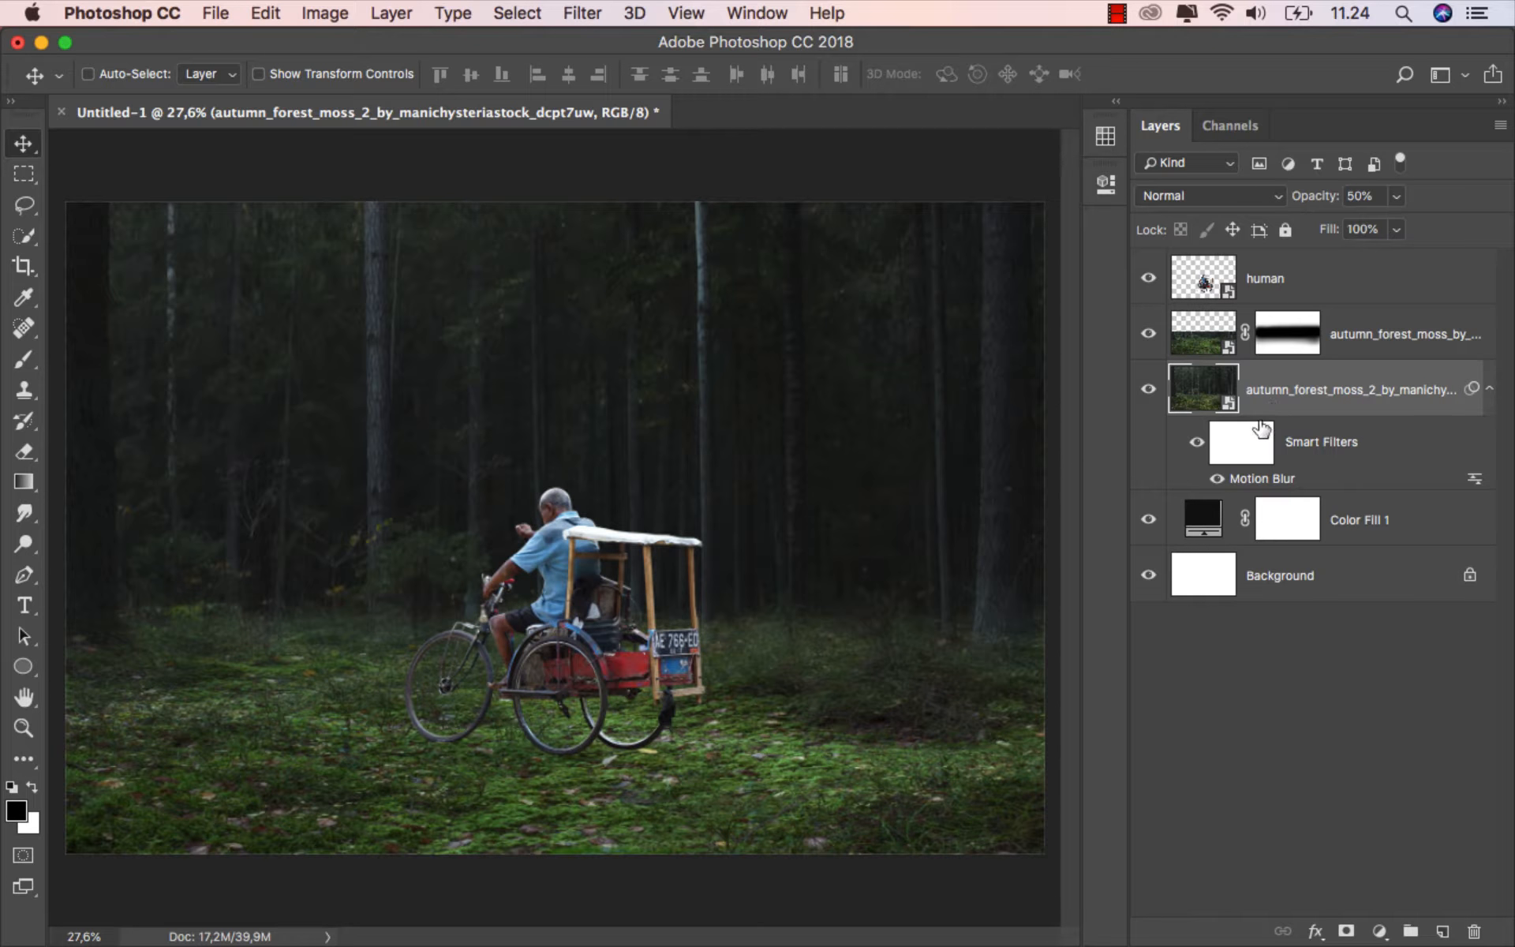
- Paint the Motion Blur filter mask along the undergrowth with a soft 600 px black brush at 27% opacity
left_click(1240, 453)
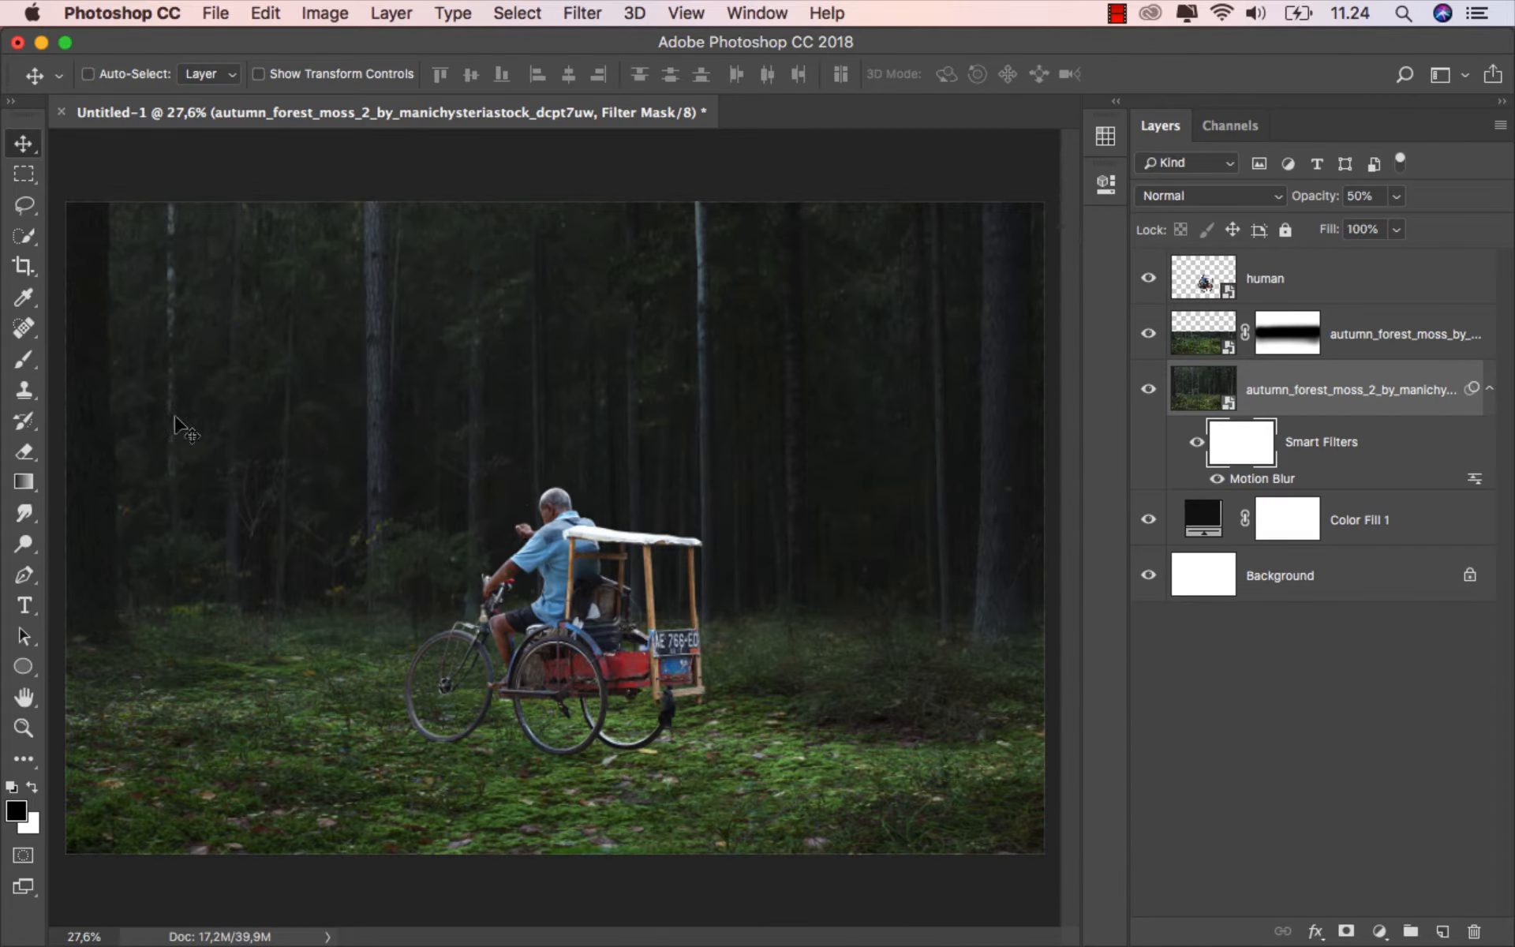
left_click_drag(23, 359, 49, 362)
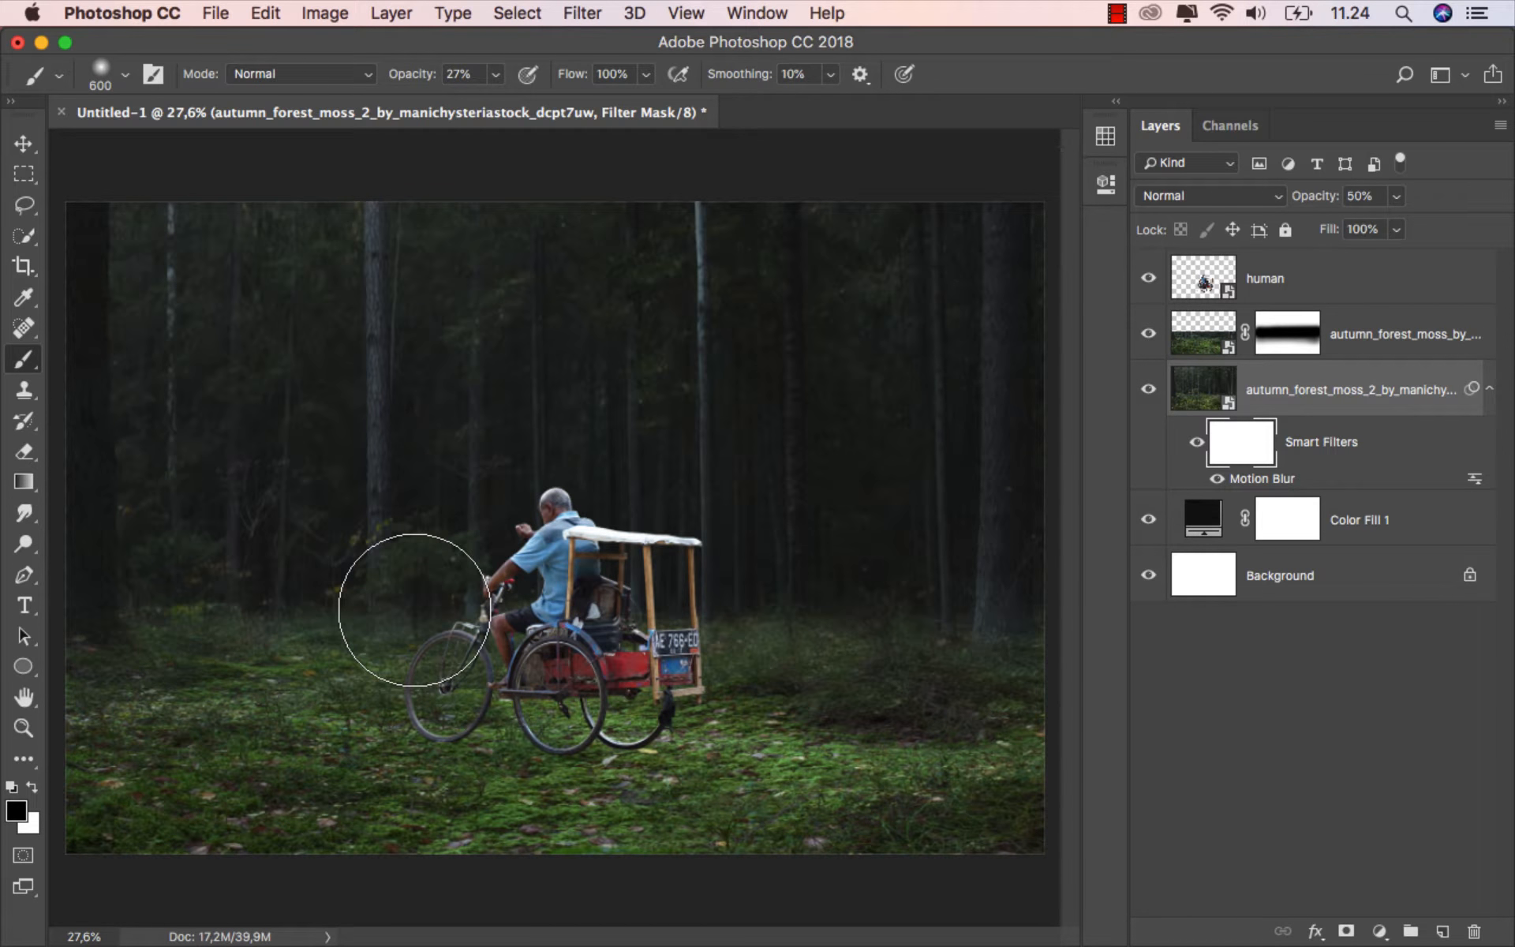
mouse_move(414, 610)
left_mouse_down()
mouse_move(413, 585)
mouse_move(399, 608)
mouse_move(230, 673)
mouse_move(125, 665)
left_mouse_up()
mouse_move(756, 639)
left_mouse_down()
mouse_move(974, 632)
mouse_move(970, 649)
mouse_move(1029, 627)
left_mouse_up()
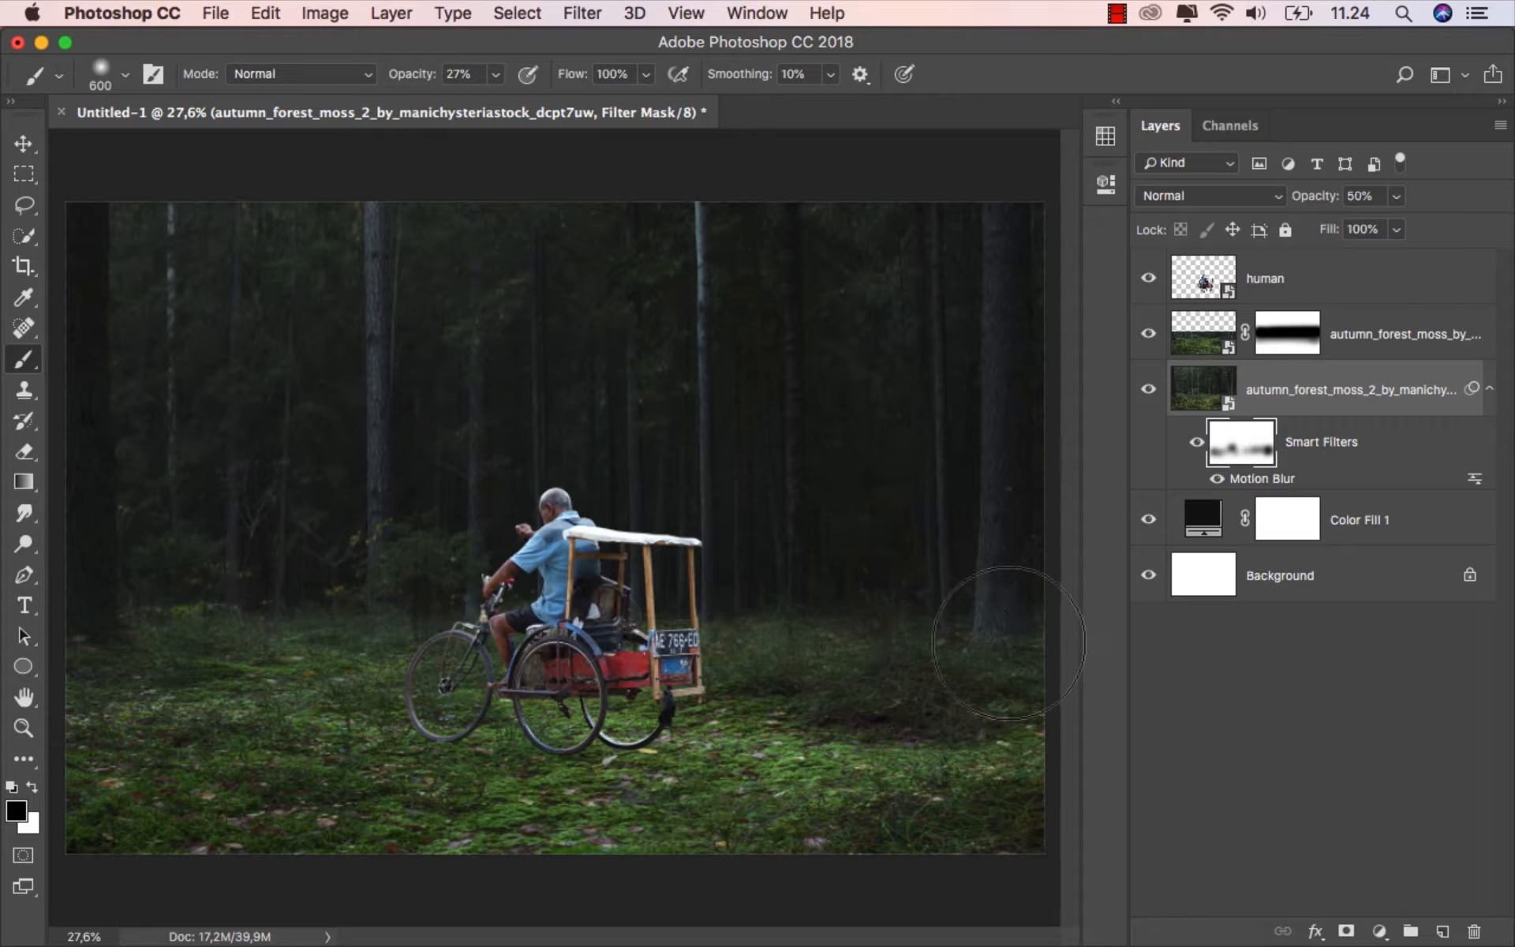
mouse_move(1008, 643)
left_mouse_down()
mouse_move(926, 663)
mouse_move(461, 648)
mouse_move(386, 621)
mouse_move(350, 657)
mouse_move(262, 680)
mouse_move(210, 666)
left_mouse_up()
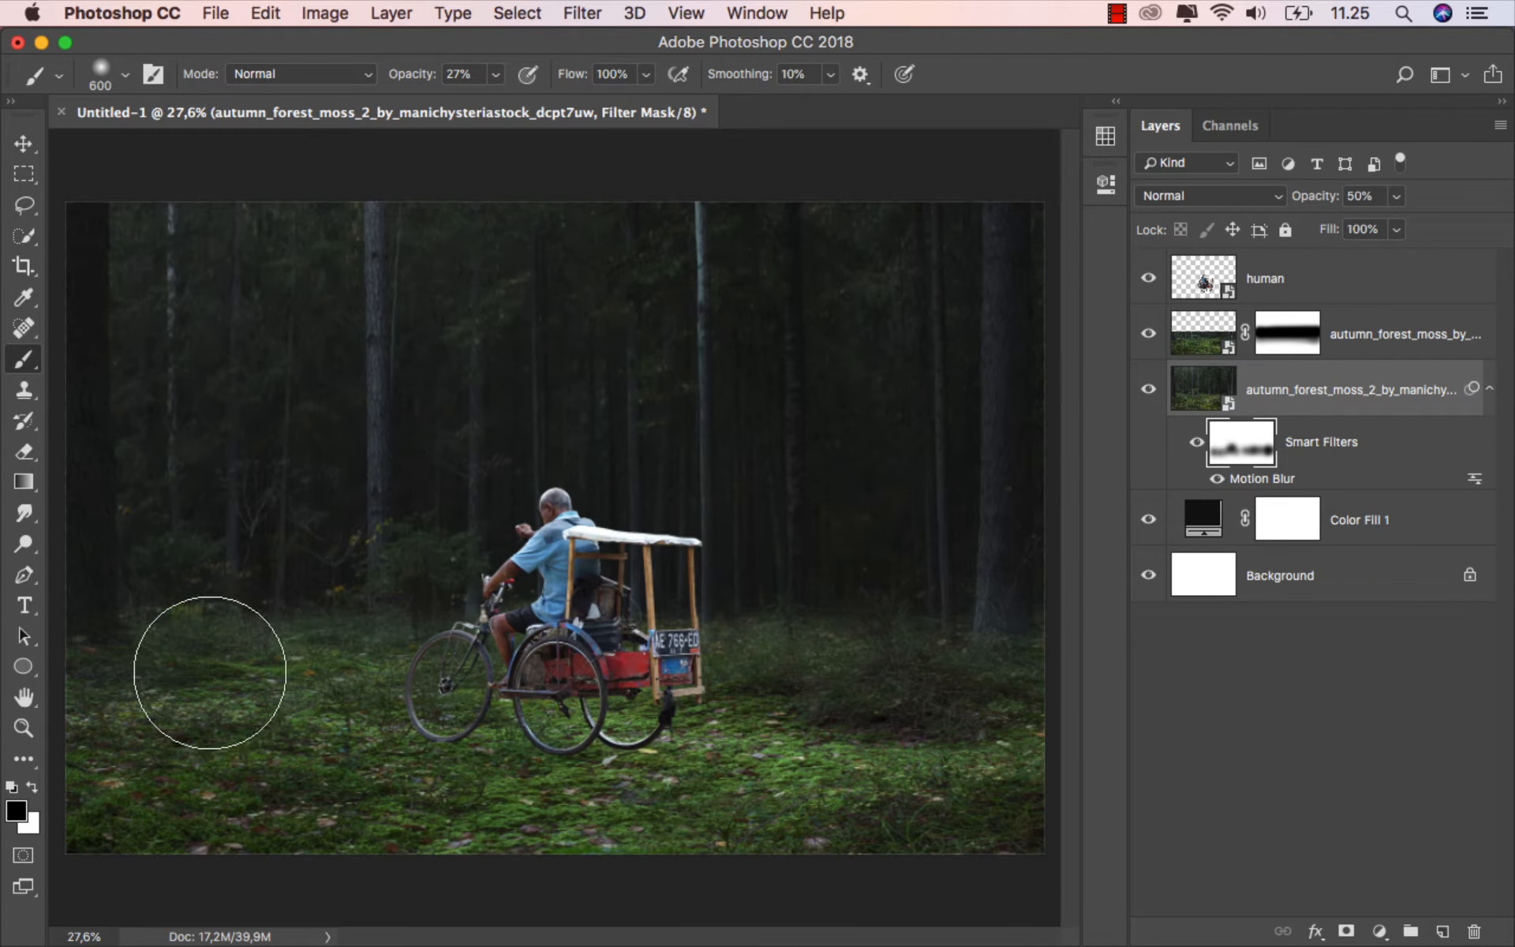
left_click(30, 147)
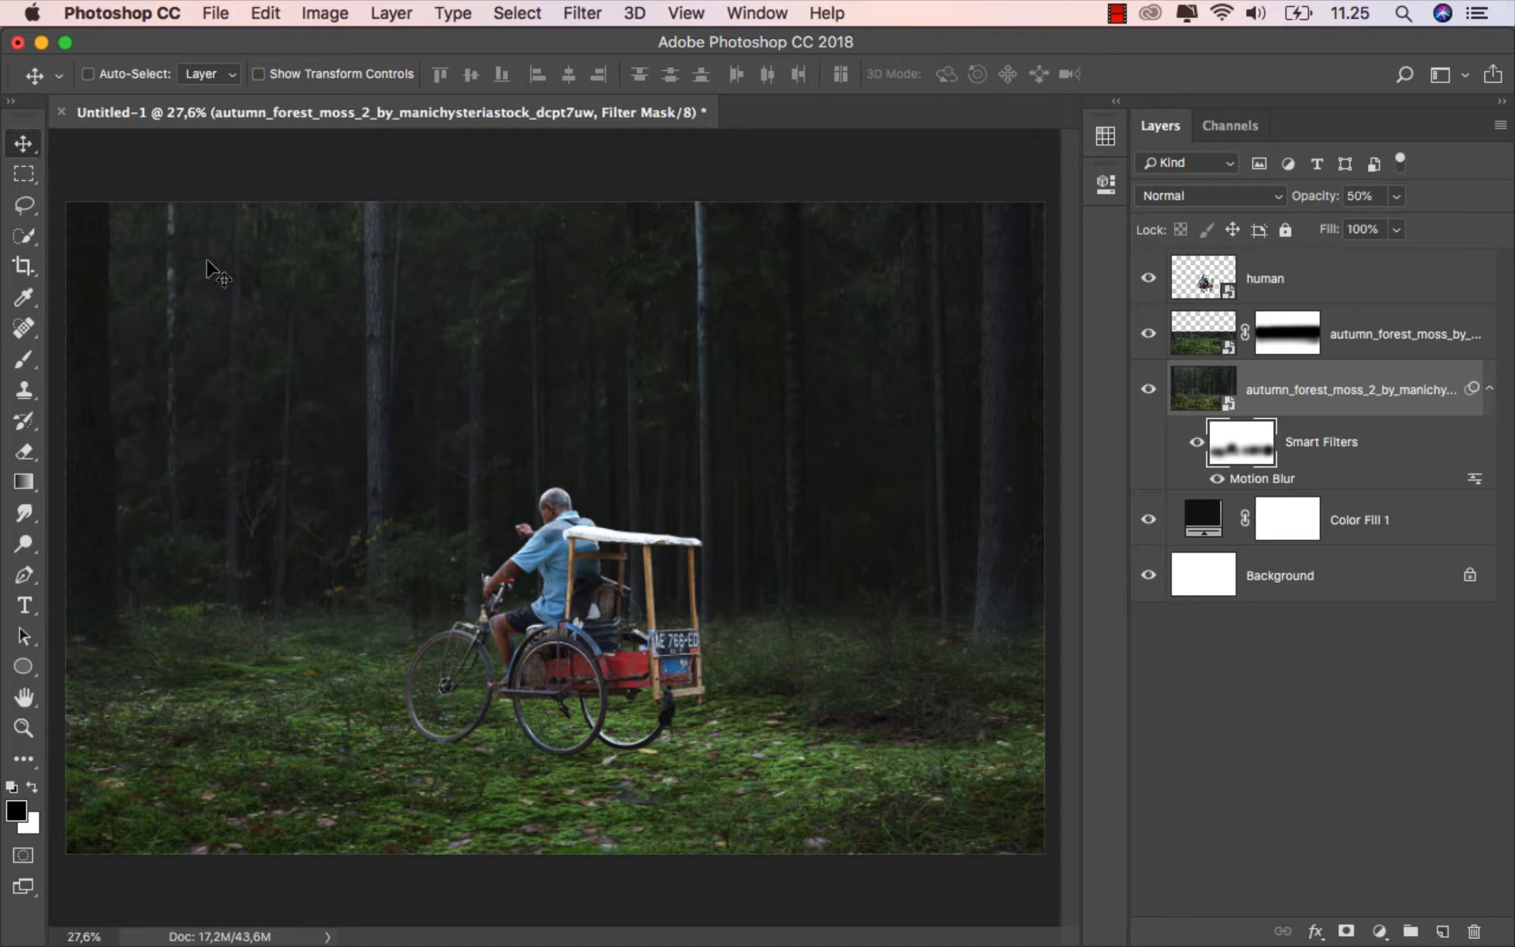
- Add a Selective Color adjustment above the second forest layer and clip it to that layer
left_click(1294, 395)
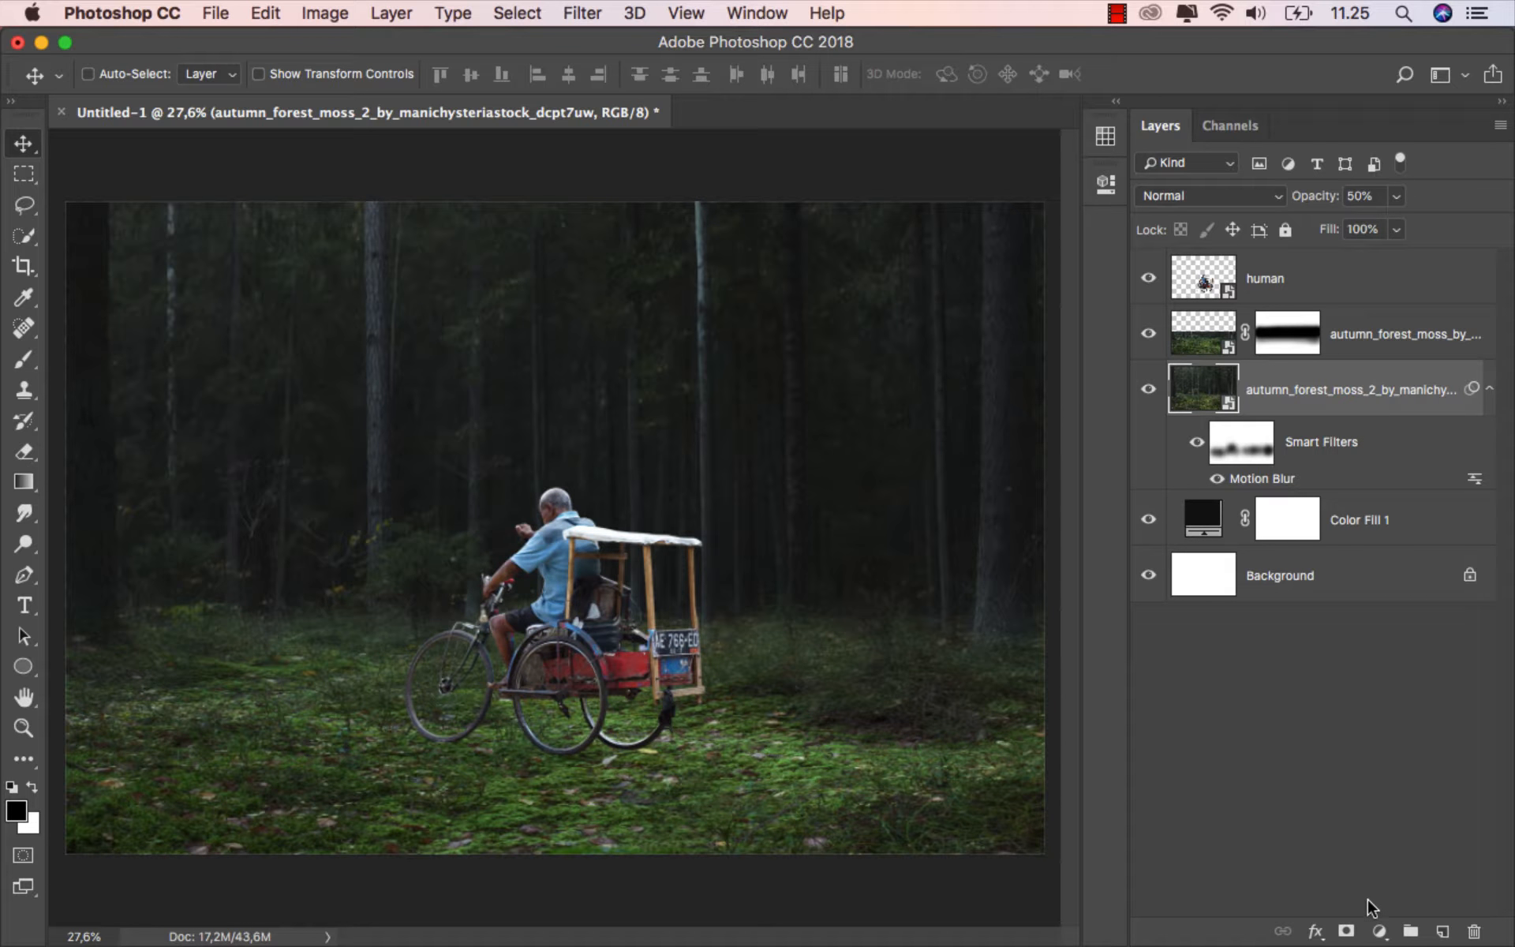
left_click(1379, 931)
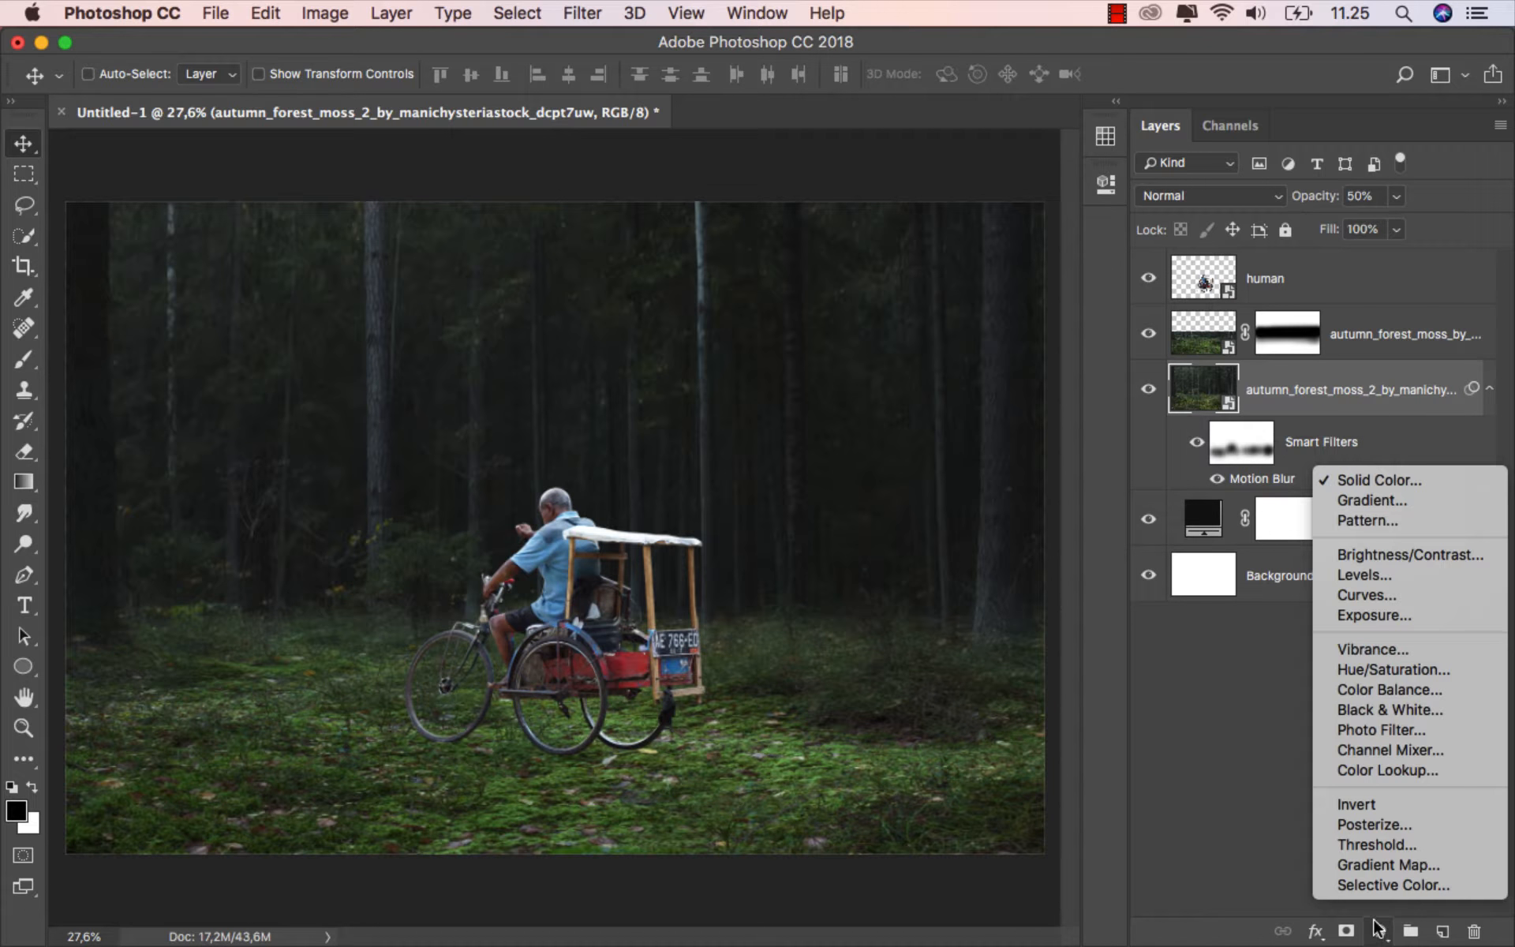
left_click(1397, 885)
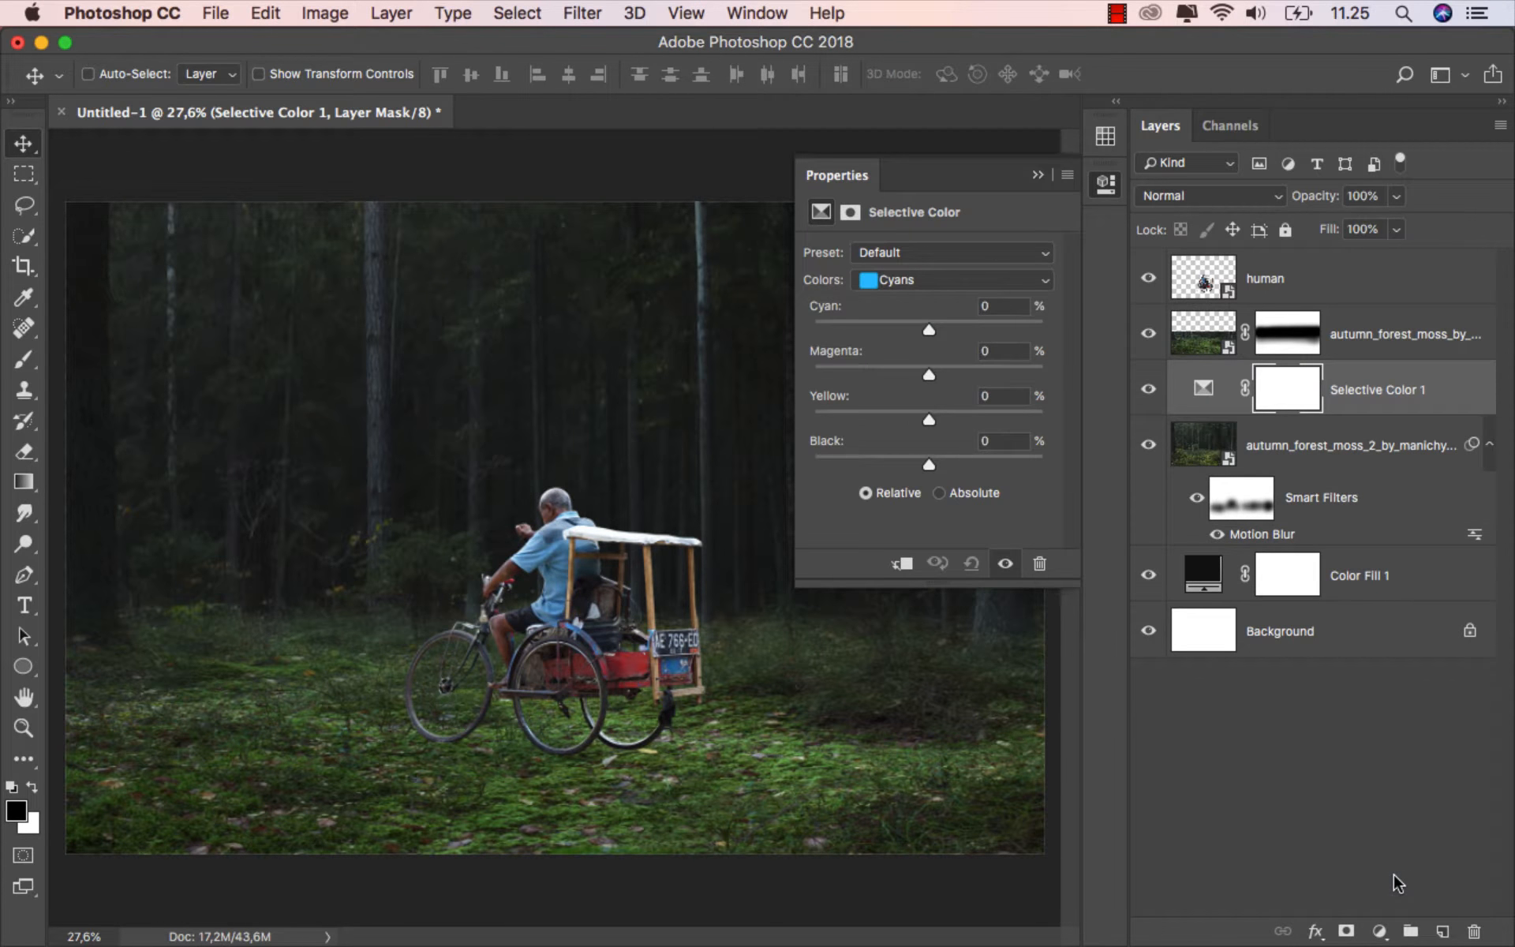
left_click(902, 563)
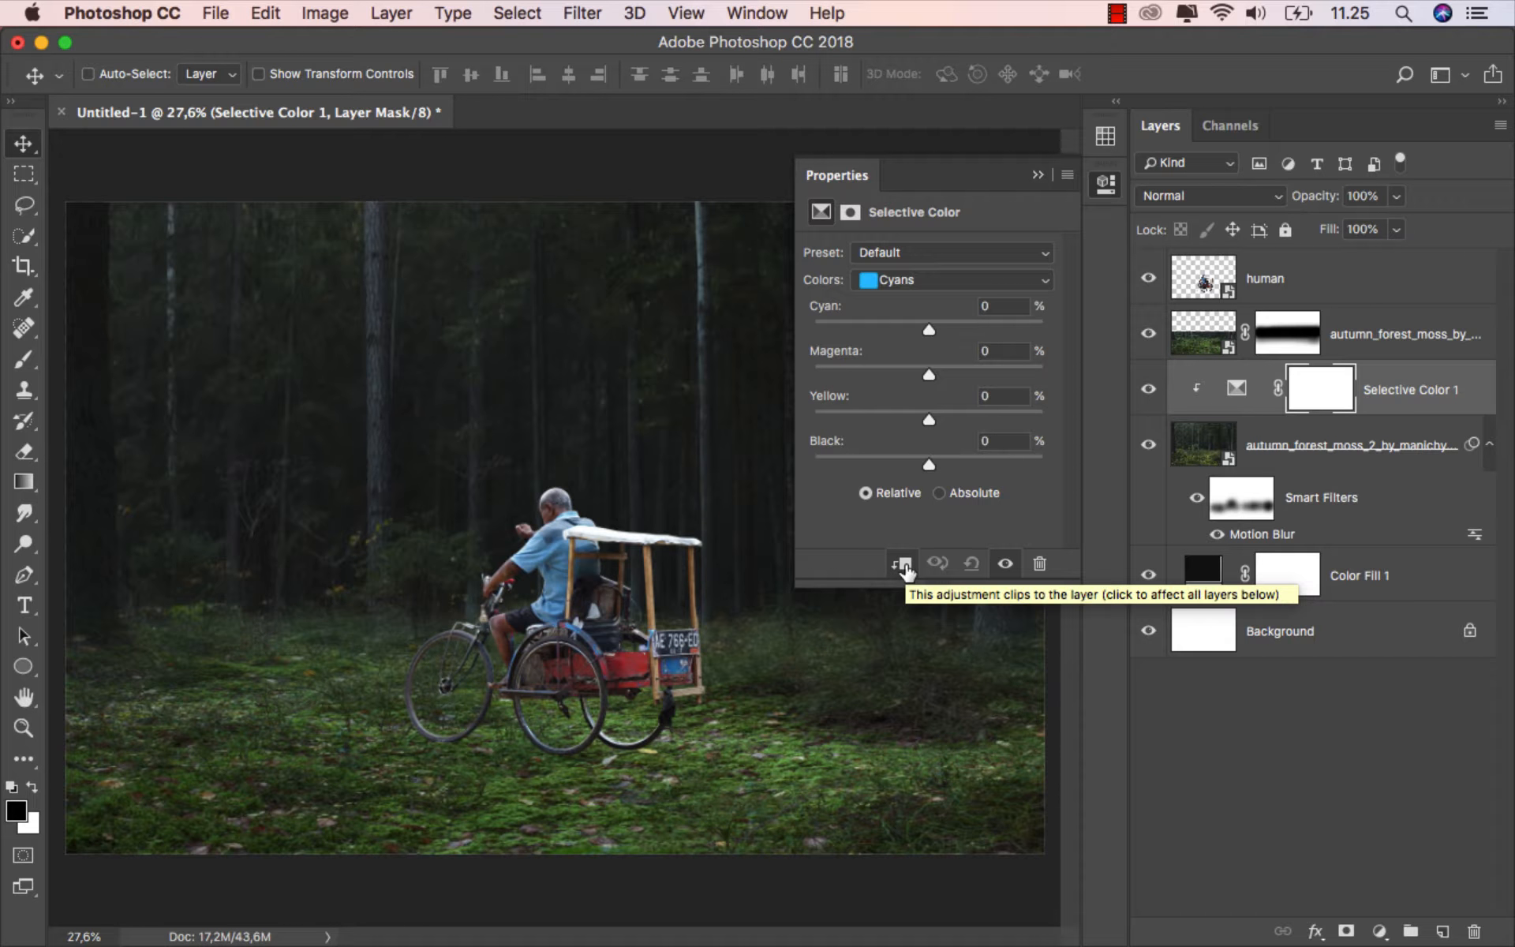
- In the Selective Color adjustment, set Greens to Cyan -100% and Magenta +100%
left_click(930, 277)
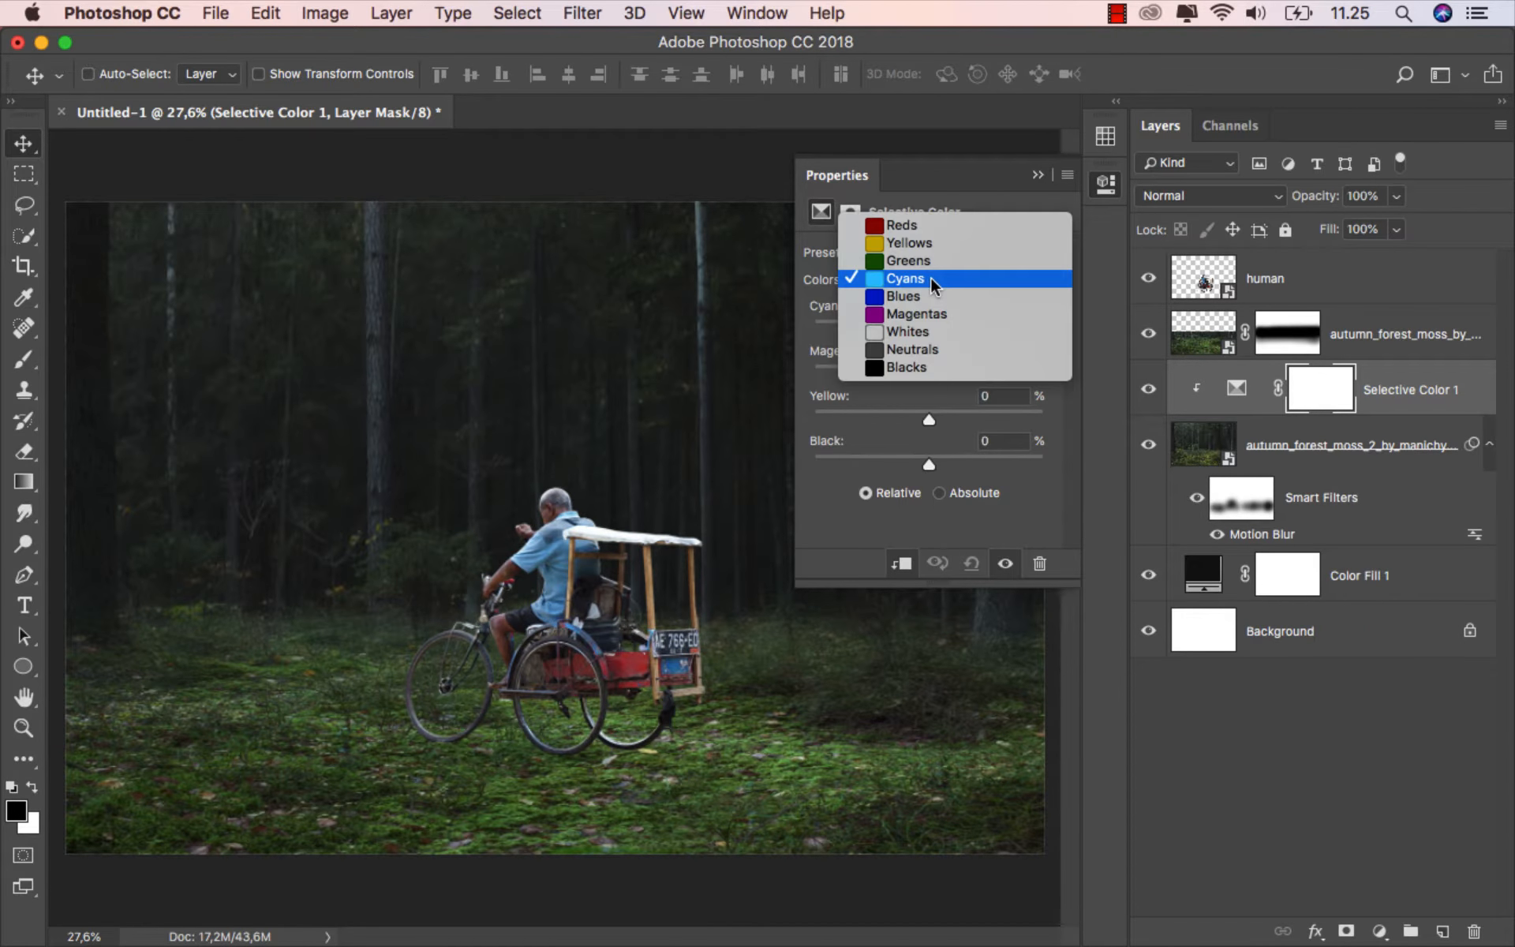
left_click(932, 263)
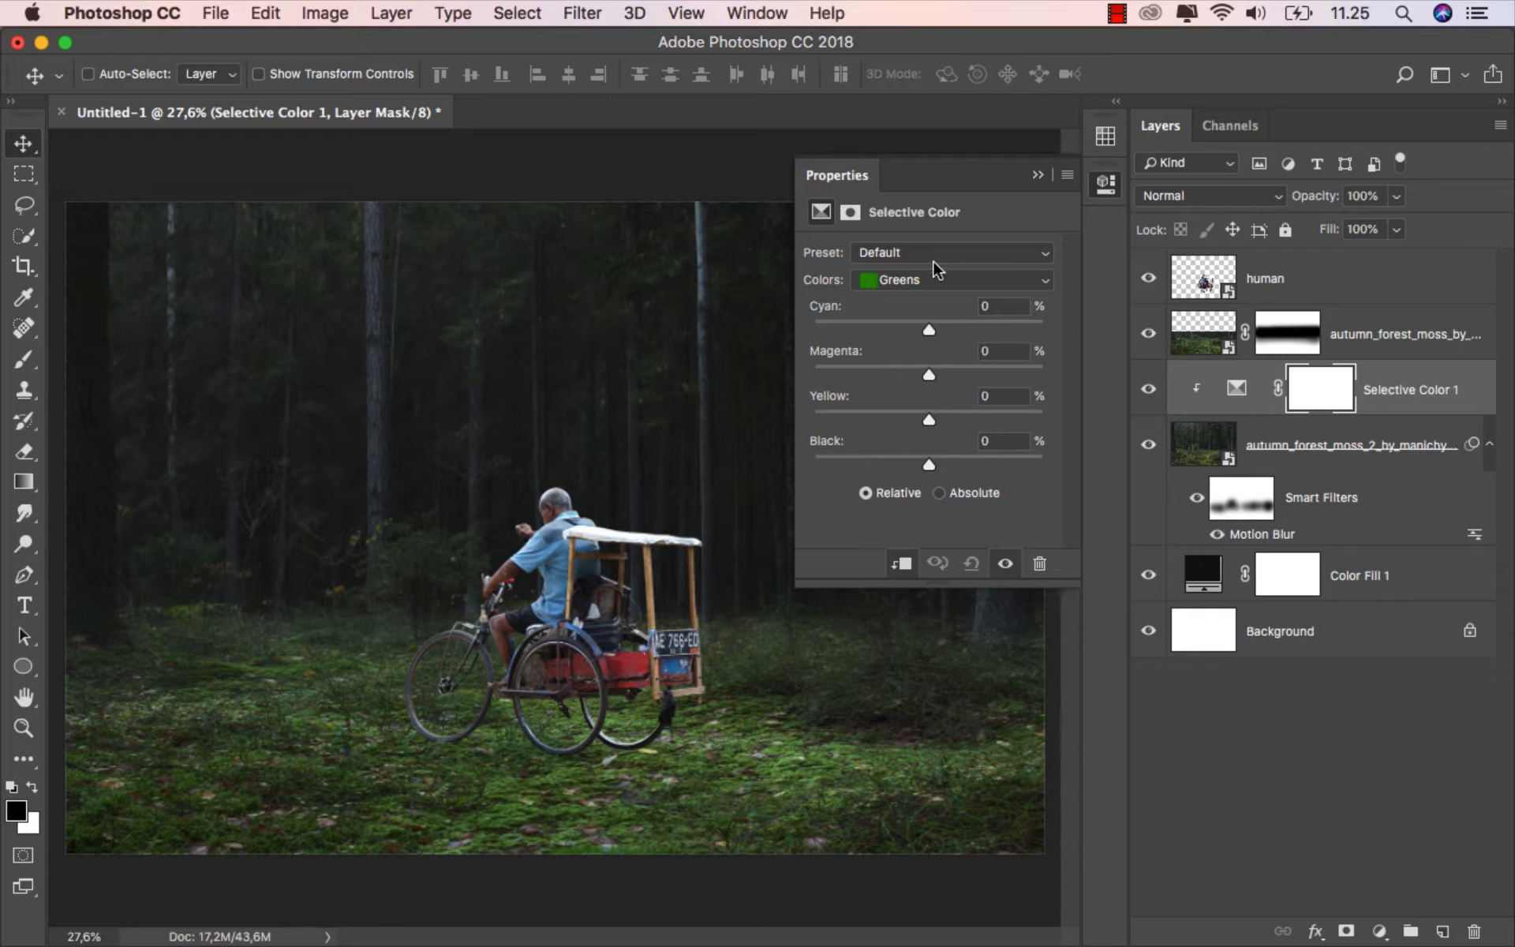
left_click_drag(927, 328, 882, 331)
left_click_drag(935, 371, 982, 377)
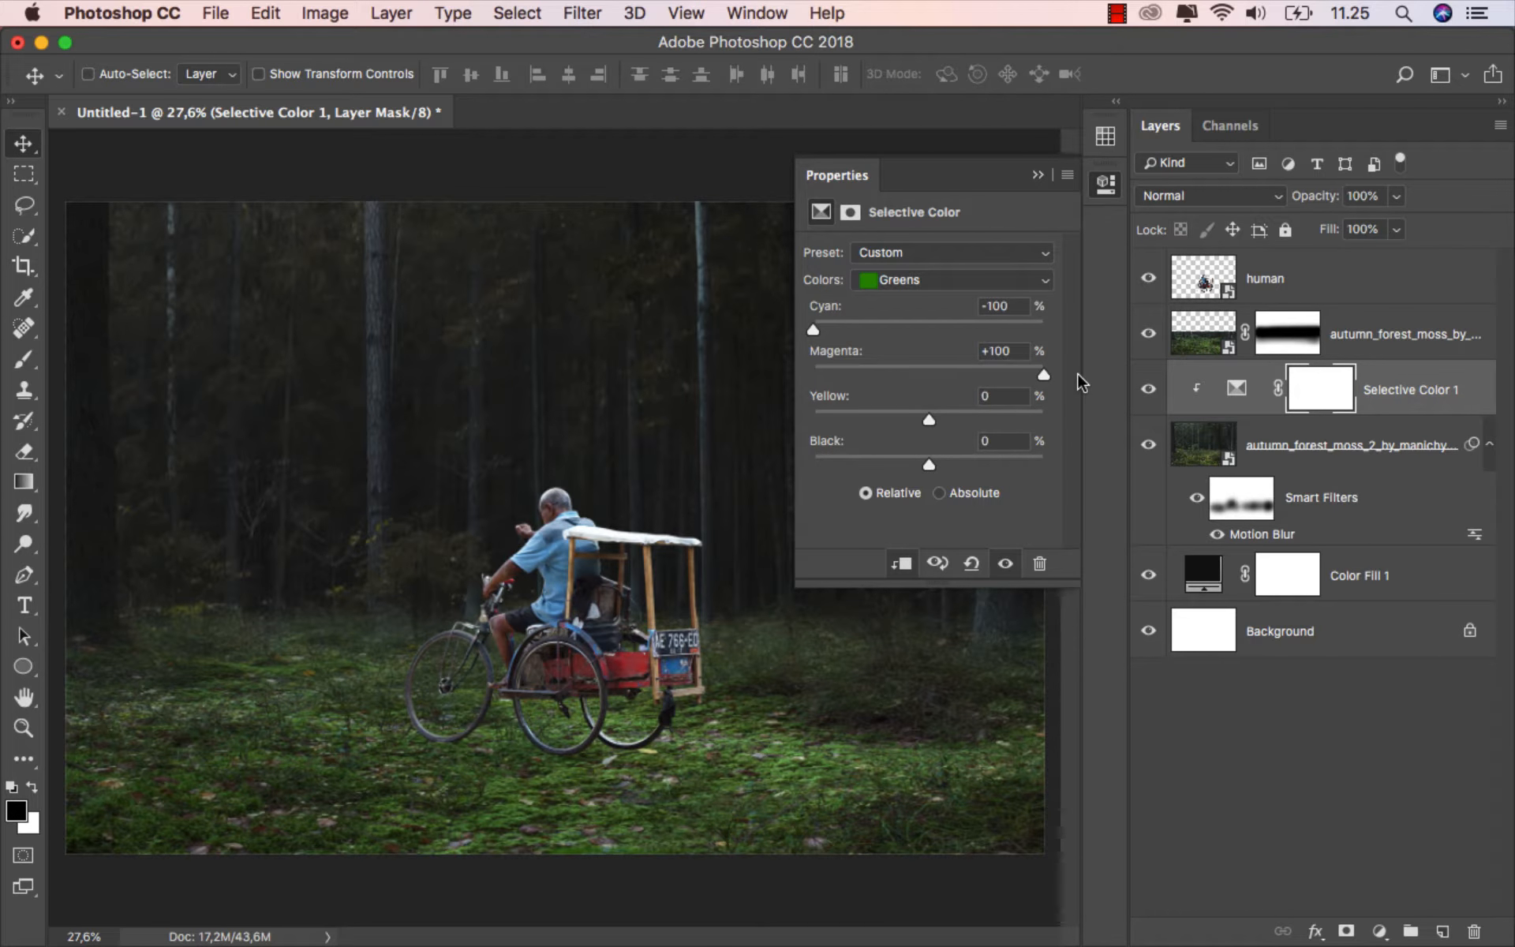
- Set Black to -10% for the Blacks in Selective Color, and compare the image with the adjustment off and on
left_click(947, 280)
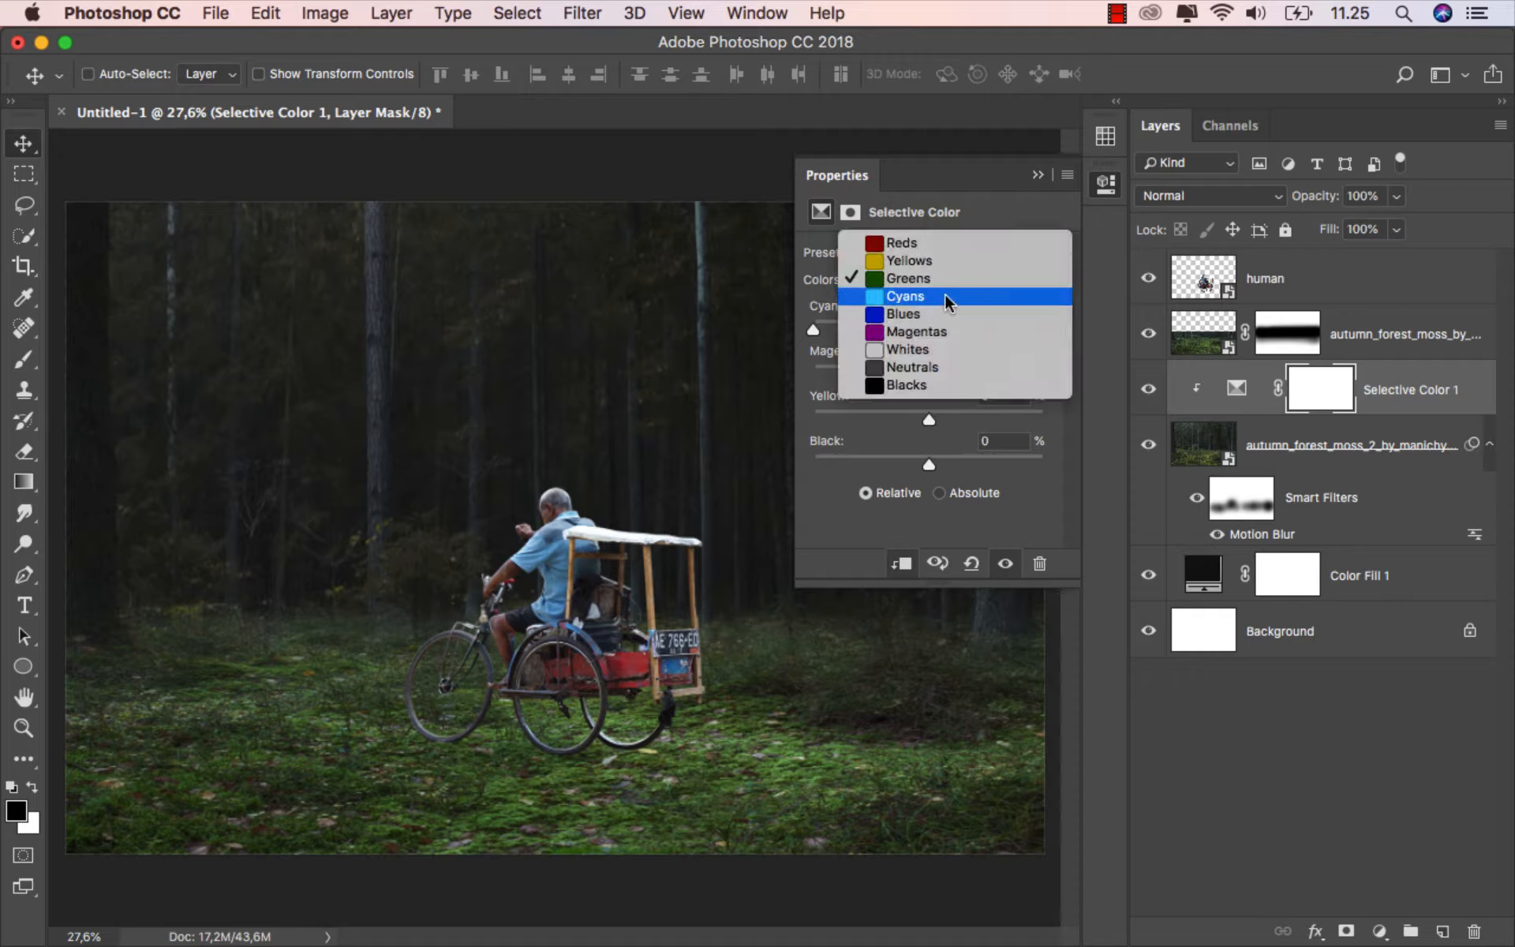
left_click(946, 389)
left_click_drag(930, 465, 918, 470)
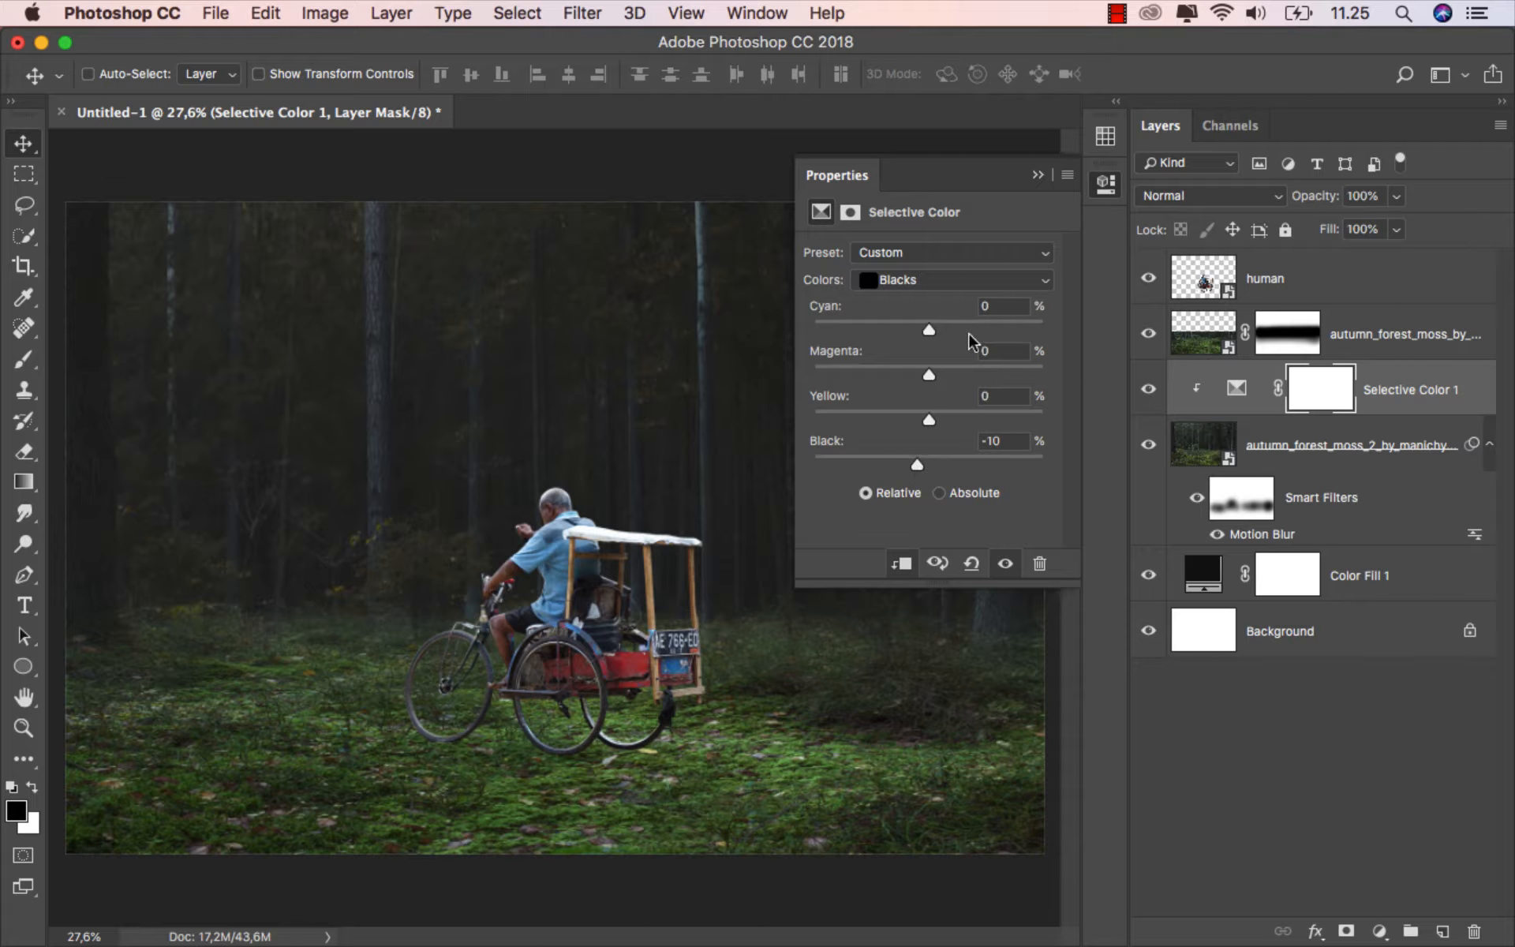
left_click(1037, 174)
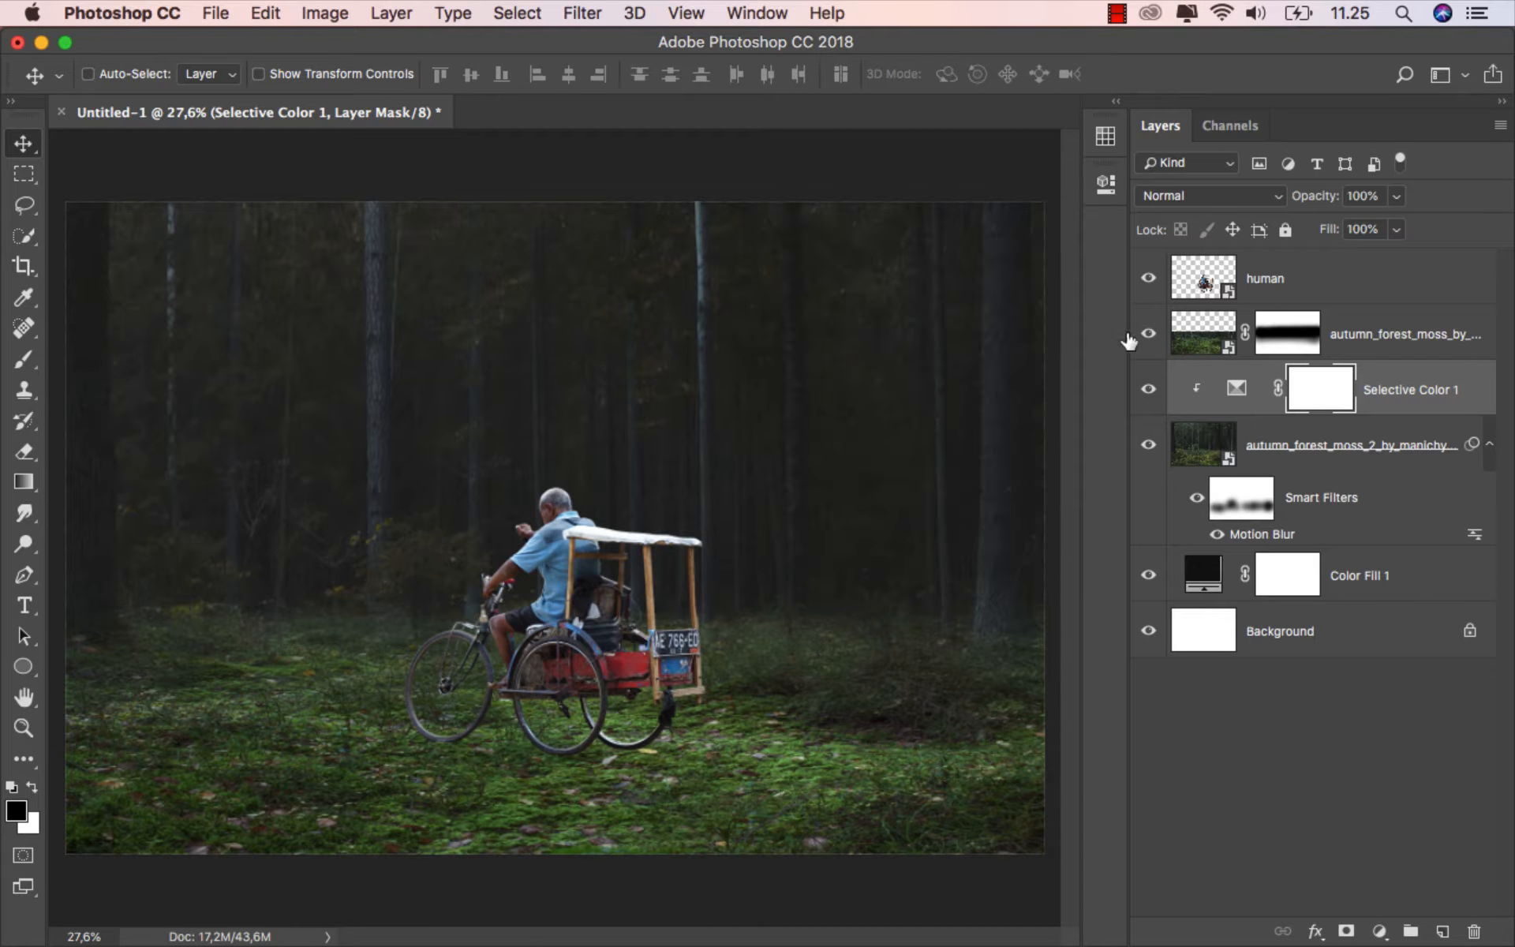
left_click(1144, 390)
left_click(1144, 391)
- Add a Curves adjustment above Selective Color 1, clip it, and move the RGB white point to Input 127, Output 255
left_click(1373, 401)
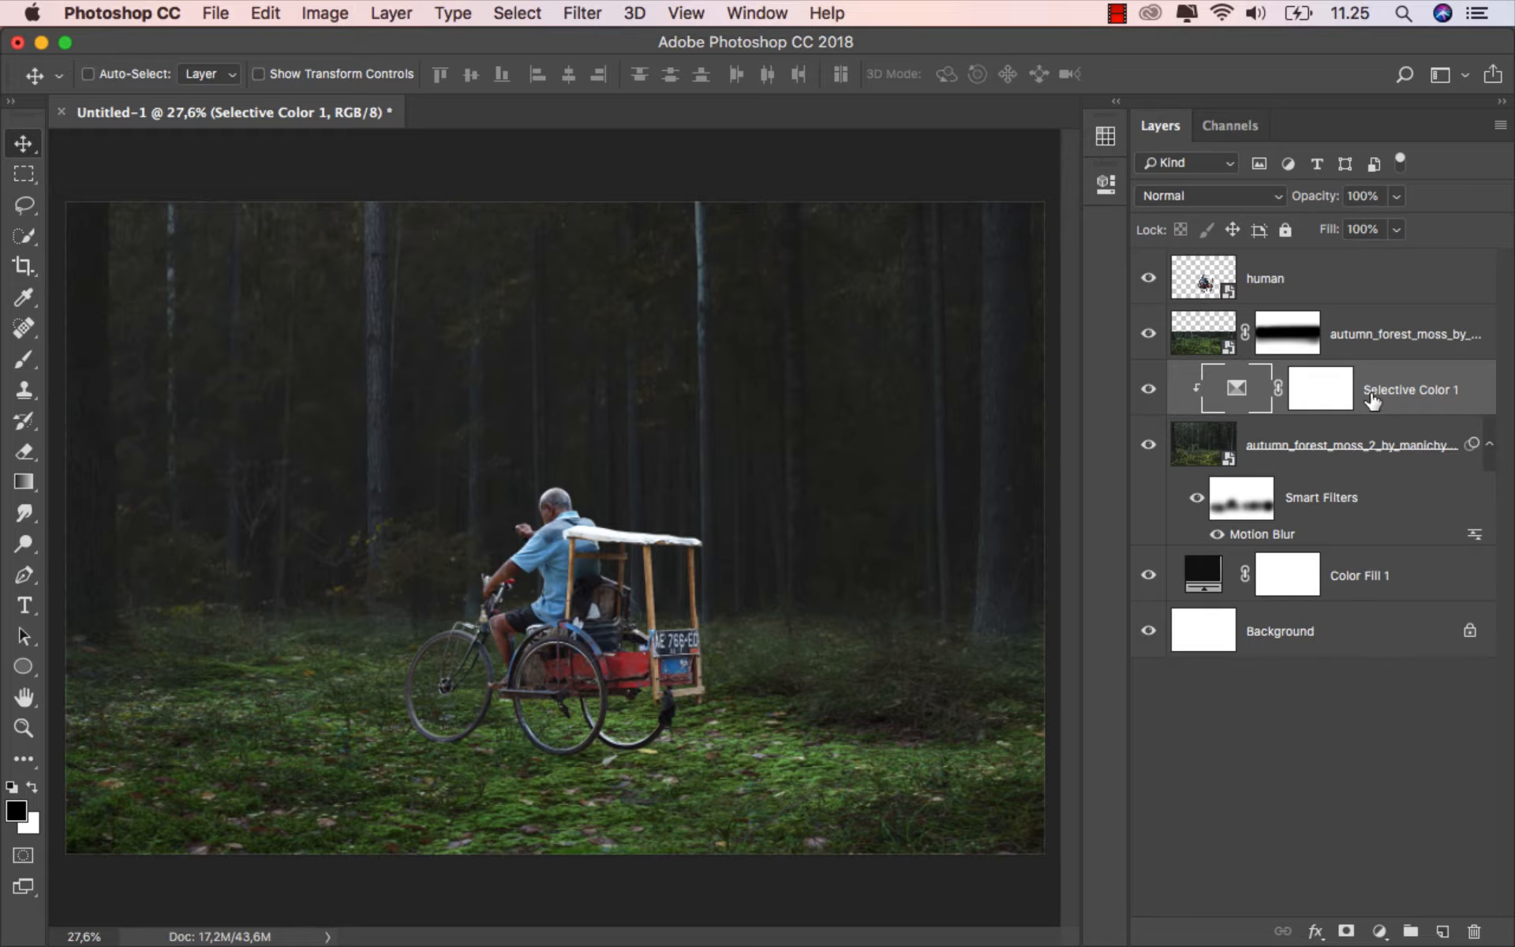
left_click(1379, 931)
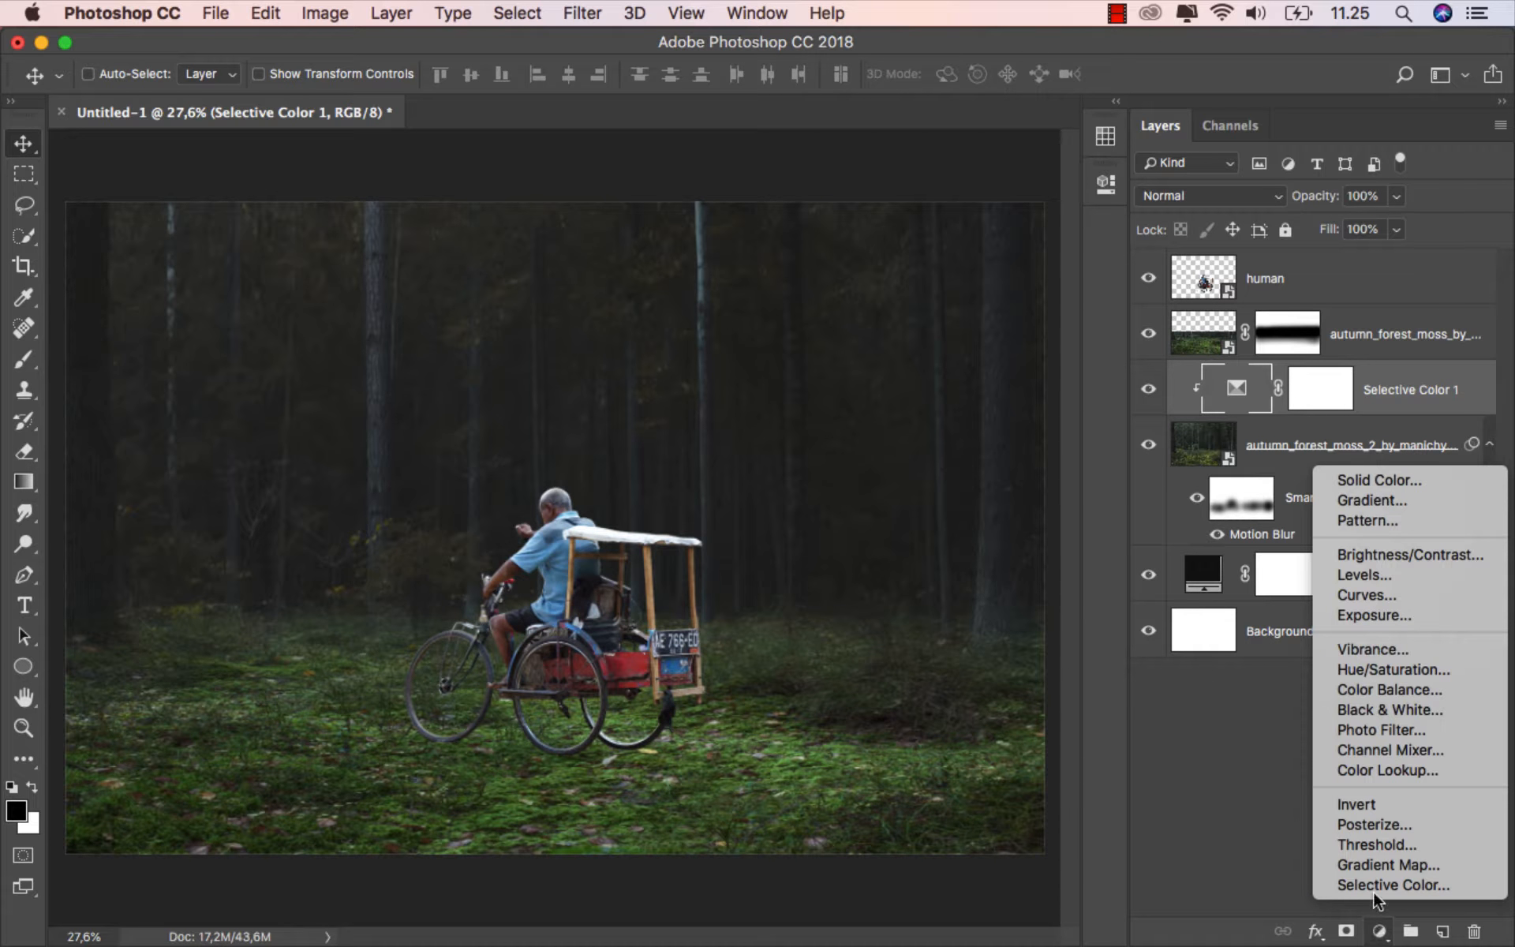
left_click(1413, 596)
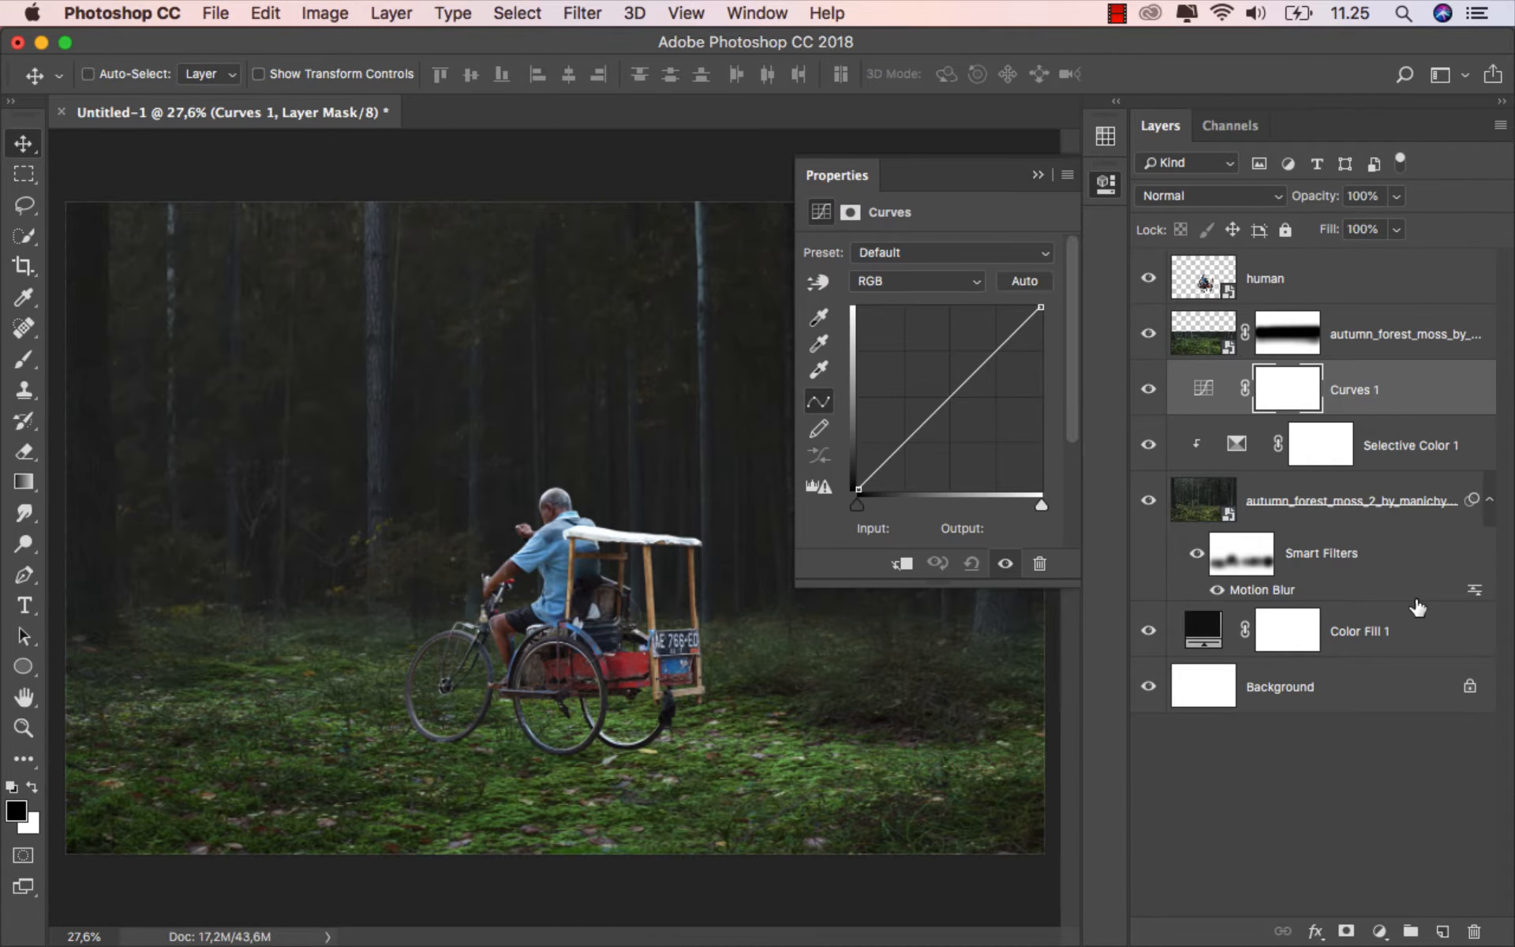
left_click(902, 564)
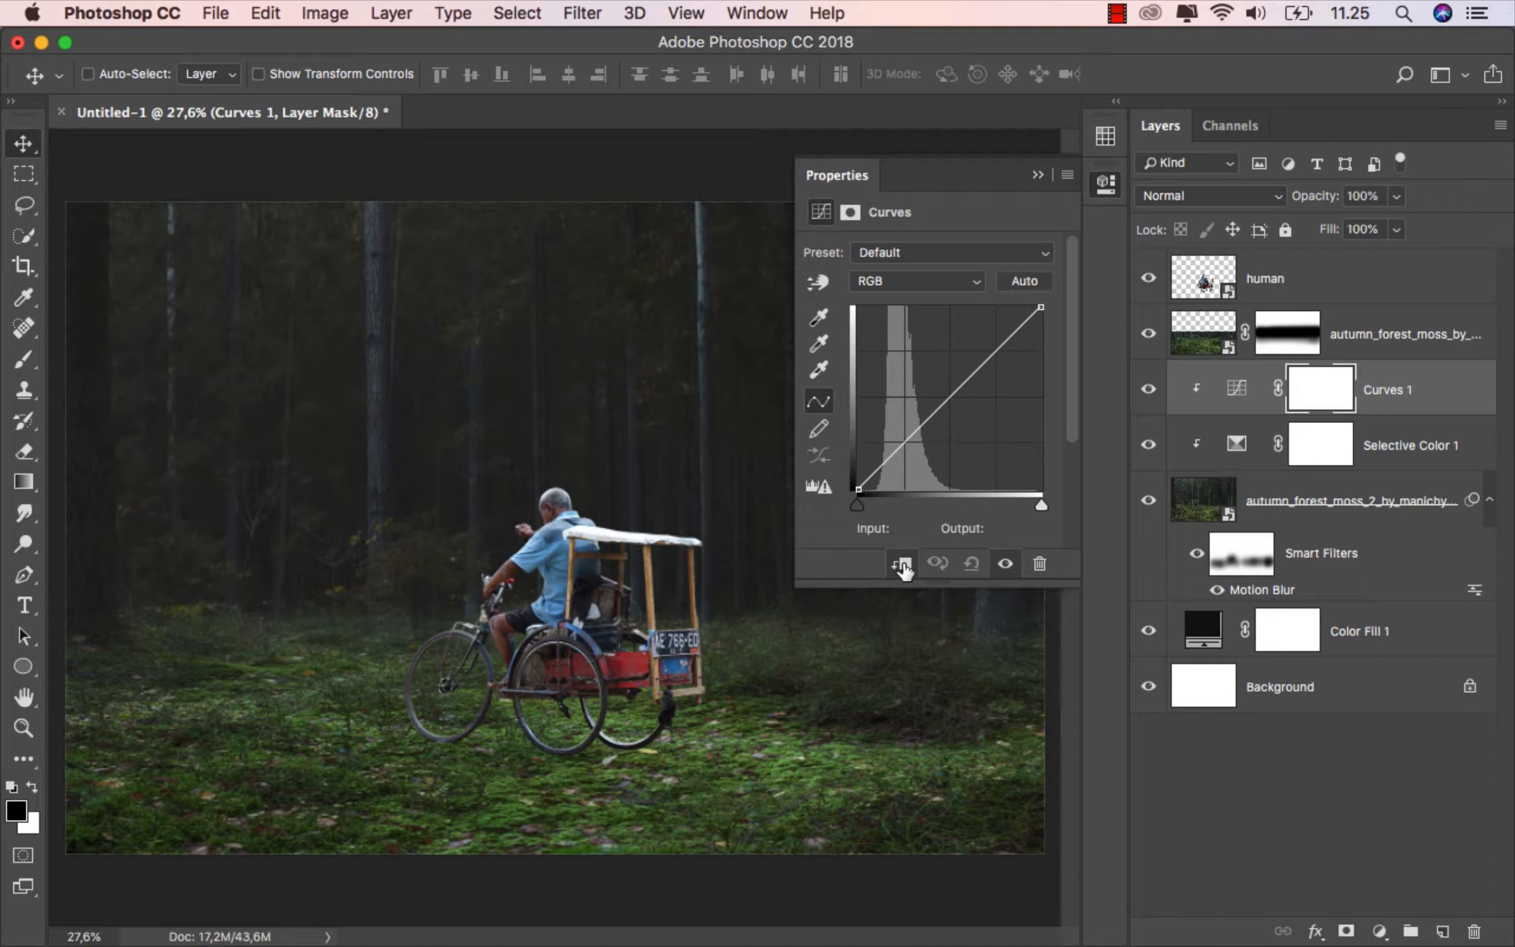
left_click_drag(1040, 307, 948, 294)
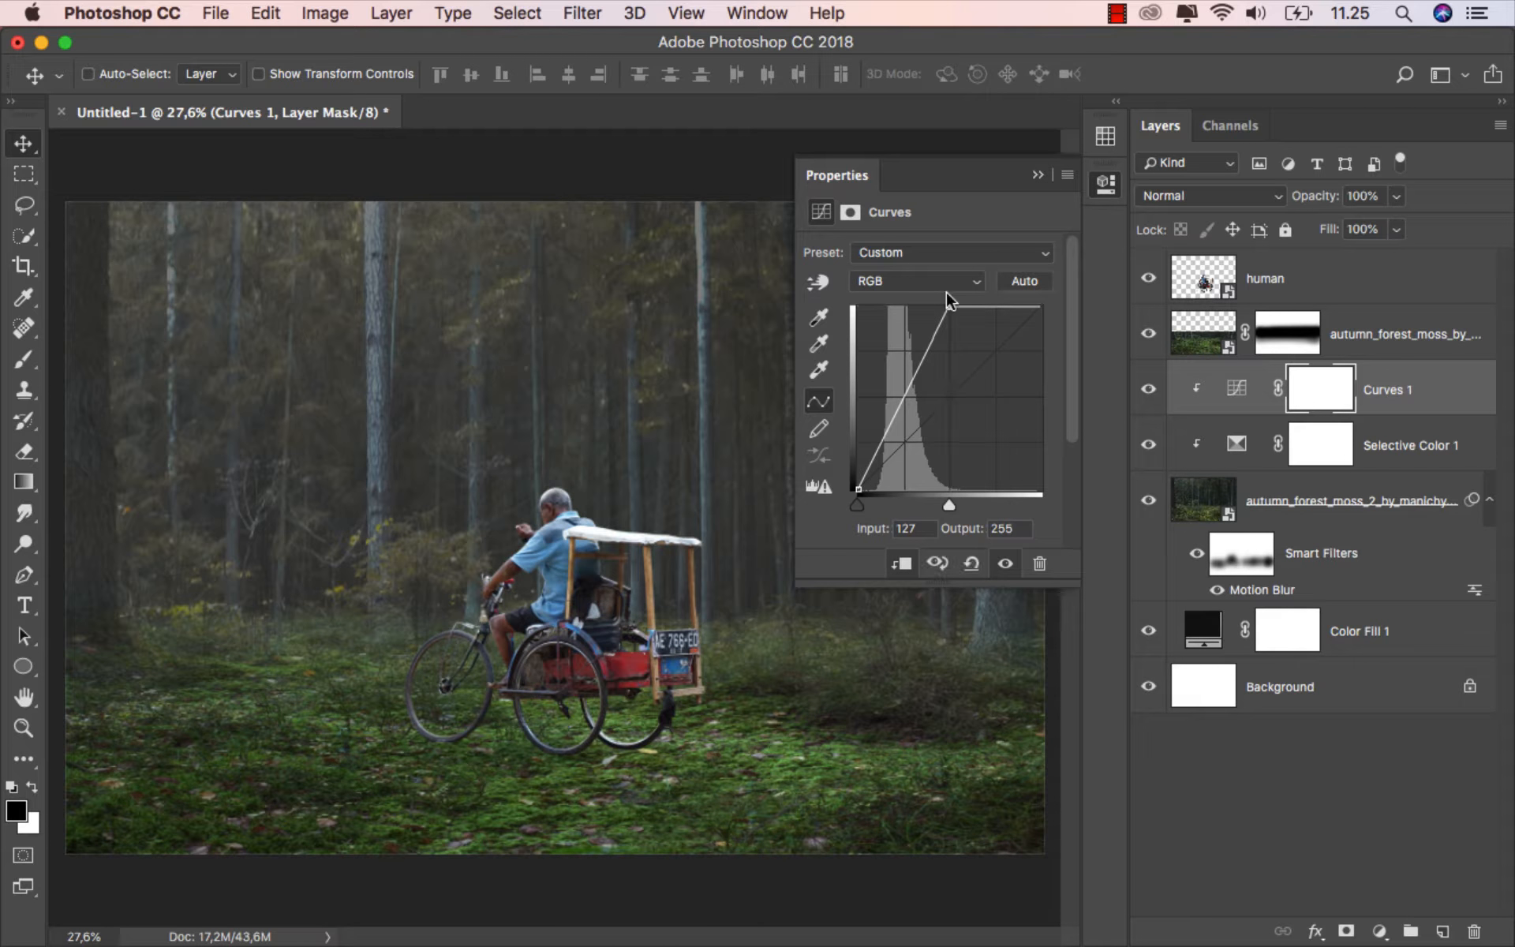
left_click(1037, 175)
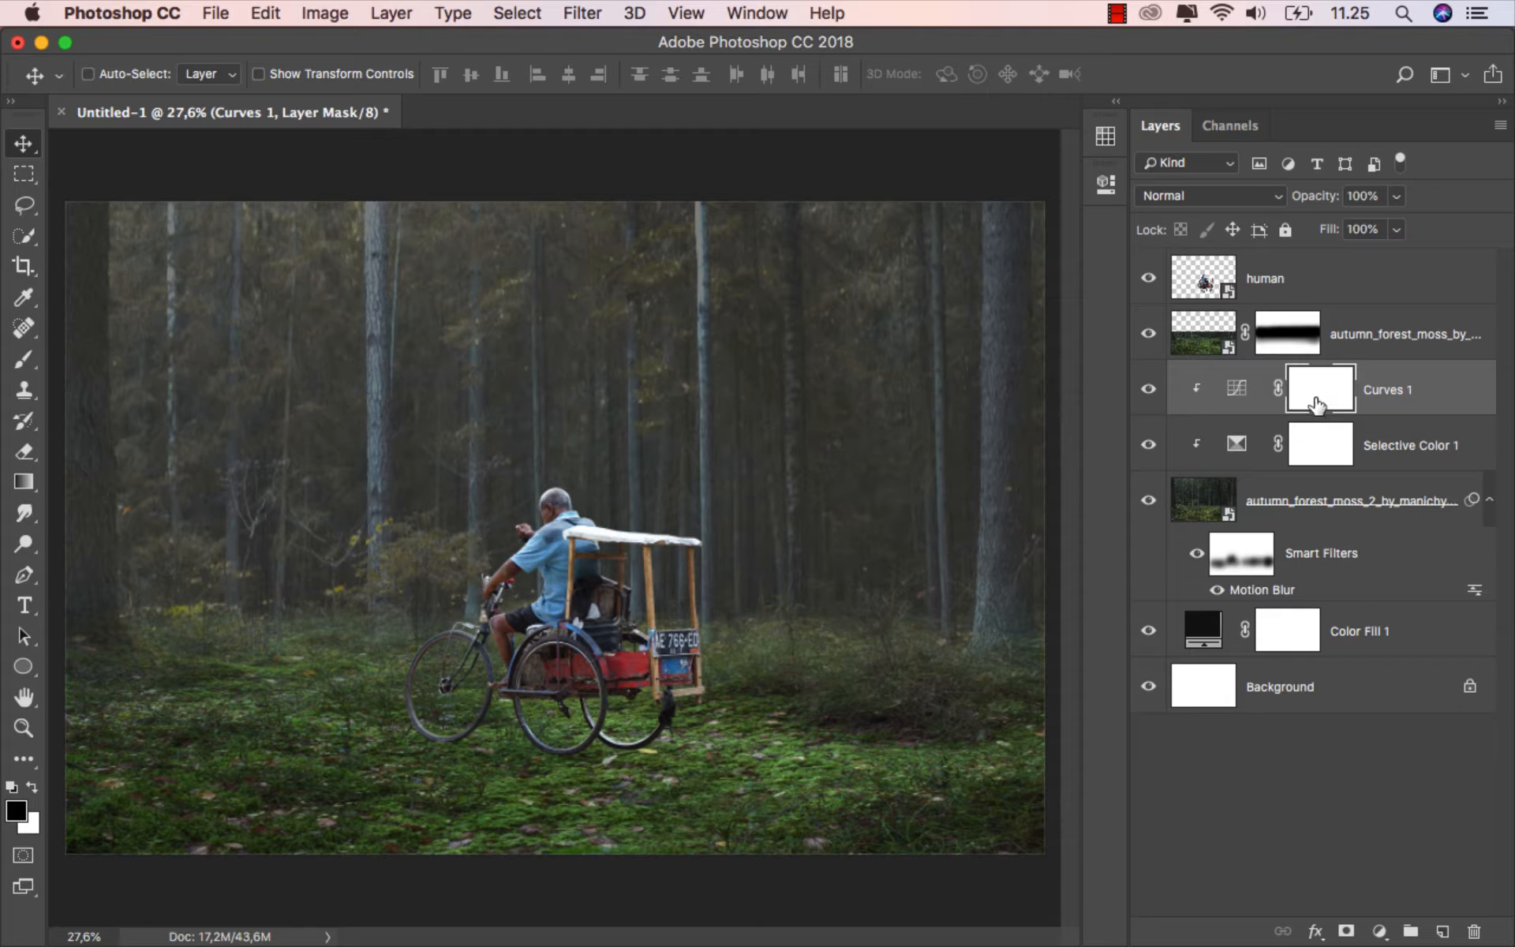
- Invert the Curves mask and paint it white from the rider to the forest's upper-left corner with a 900 px brush at 19% opacity
key("super+i")
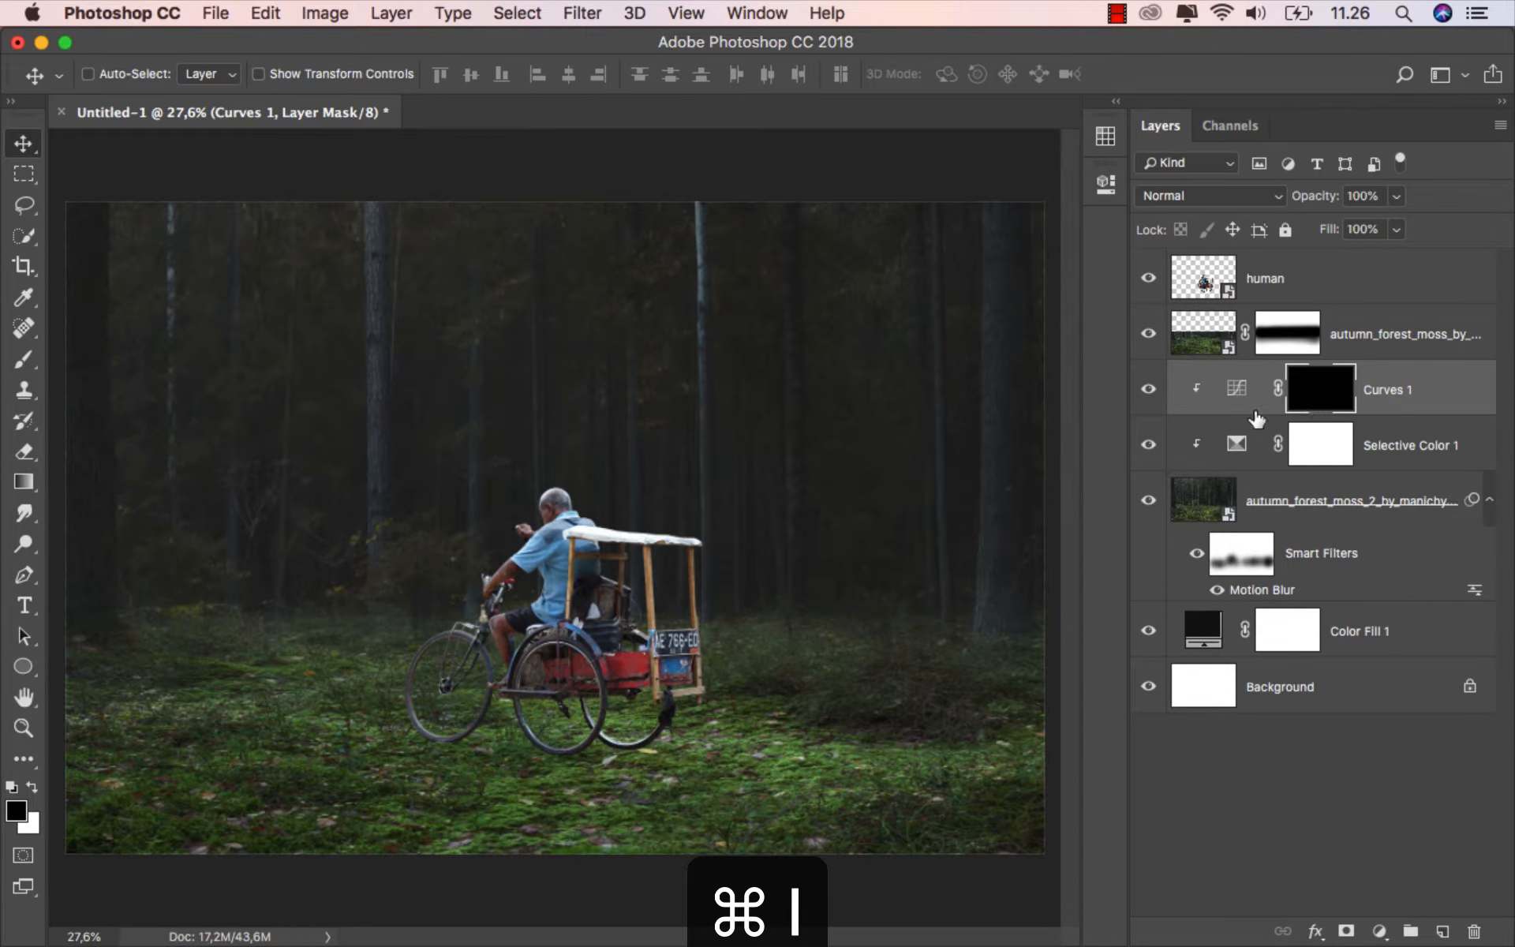
left_click(33, 362)
left_click(118, 358)
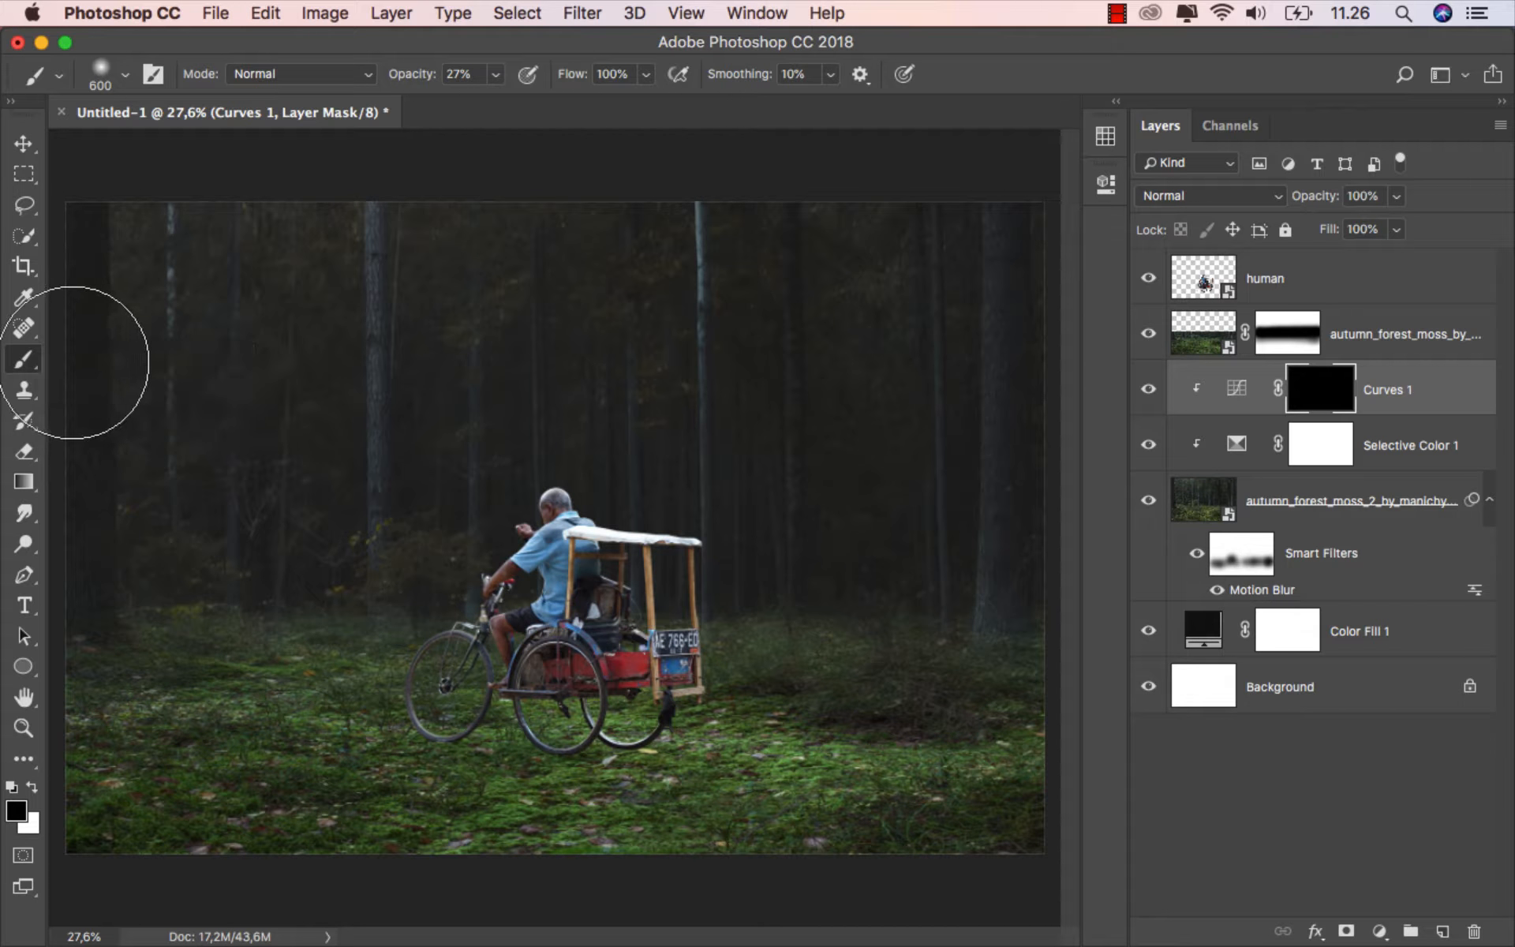
left_click_drag(426, 75, 392, 93)
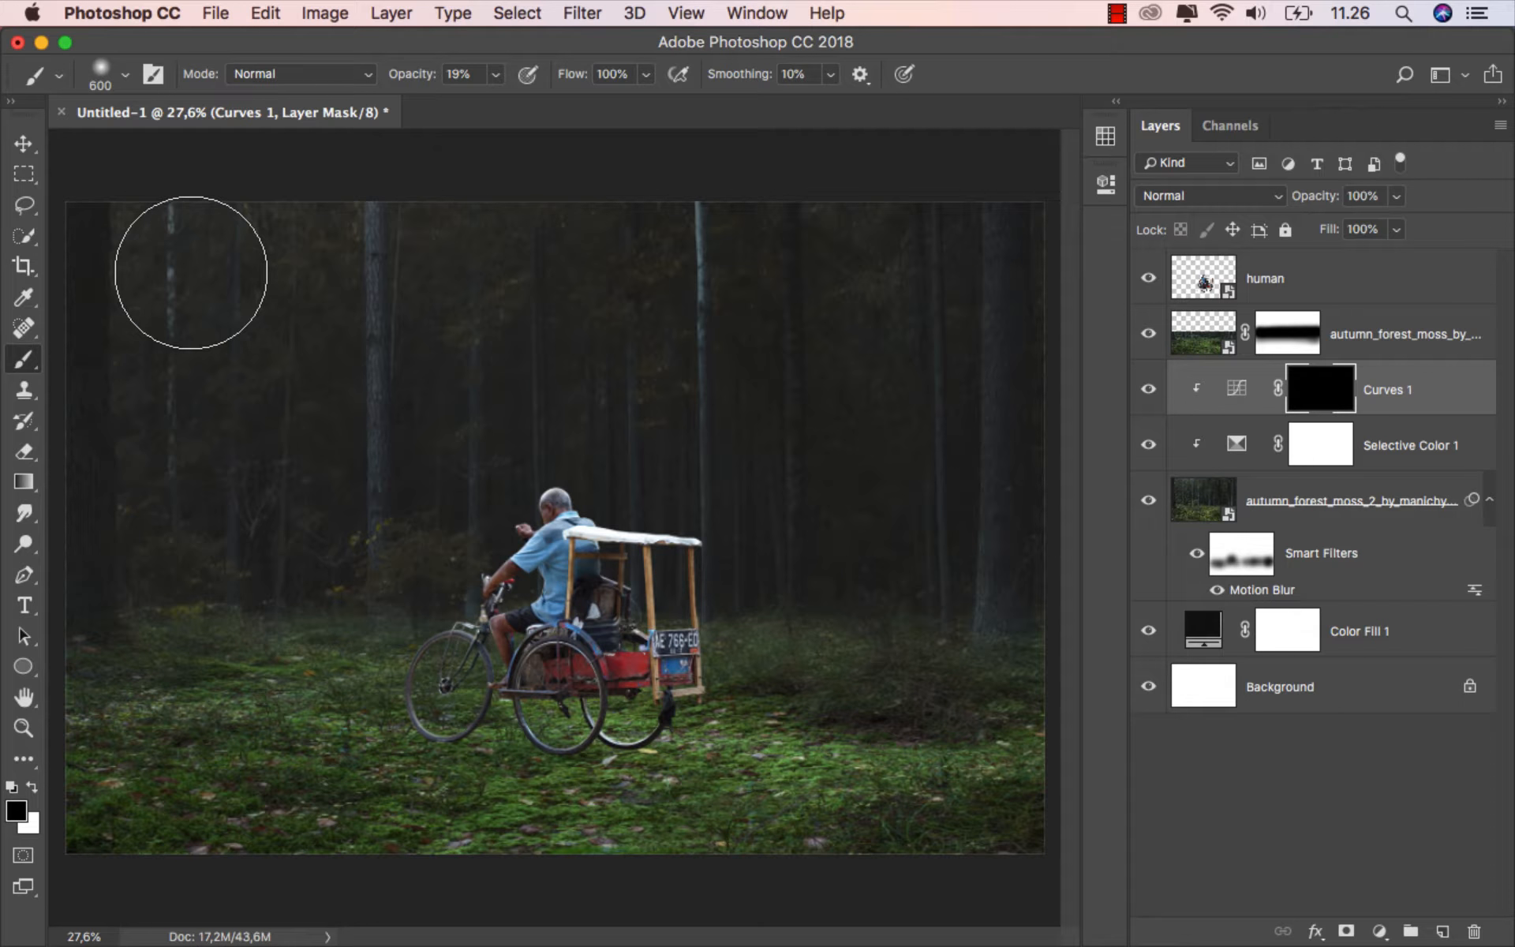
left_click(31, 787)
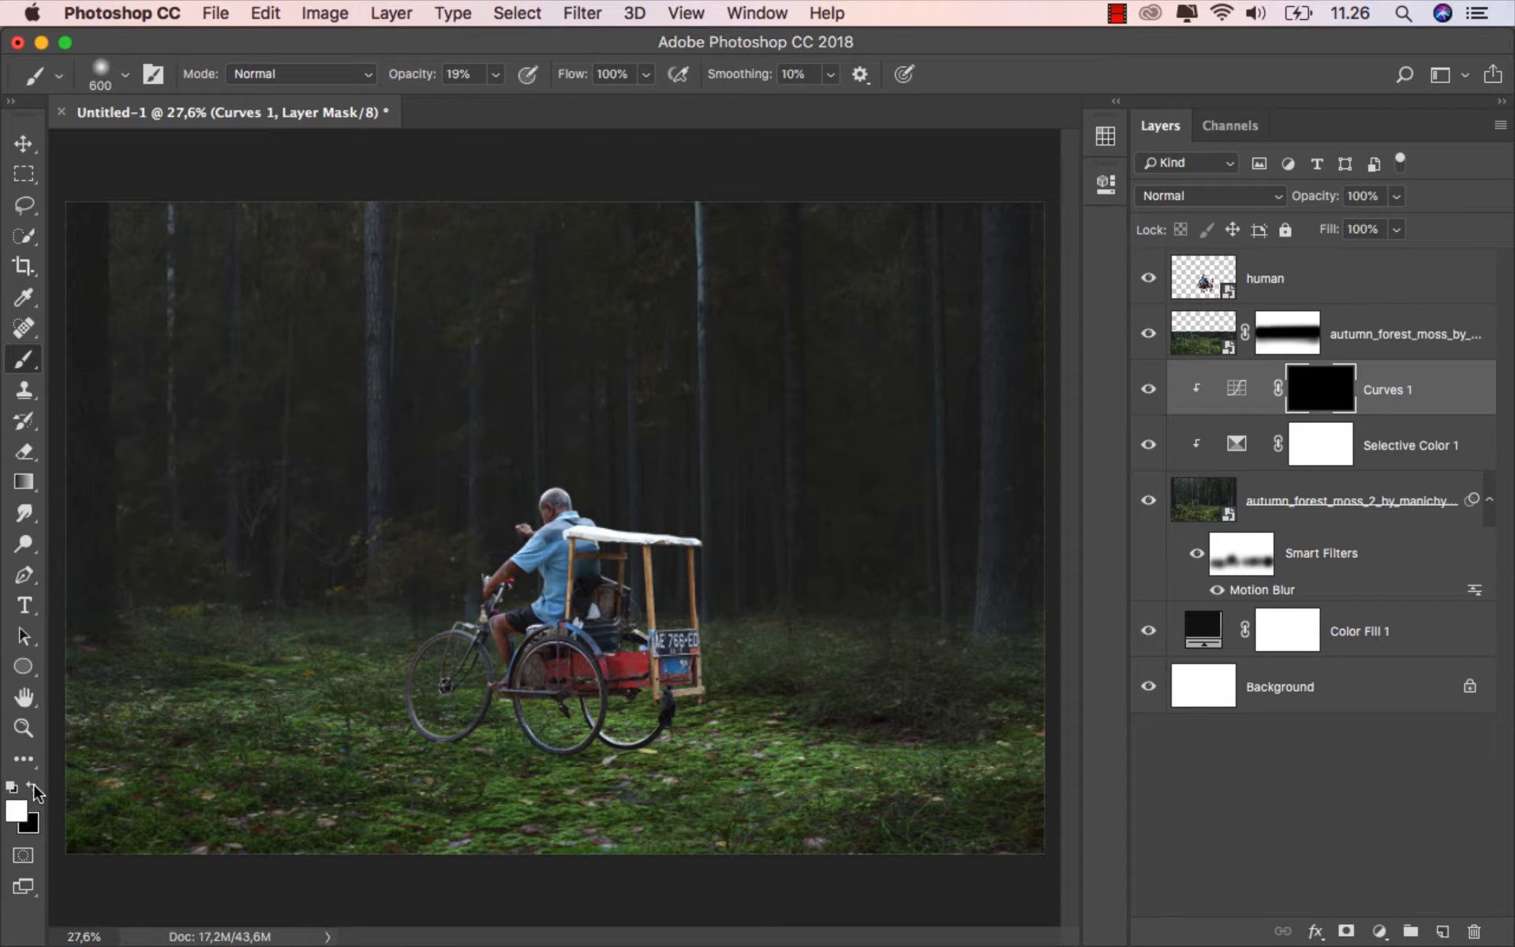
key("bracketright")
key("bracketright")
key("bracketright")
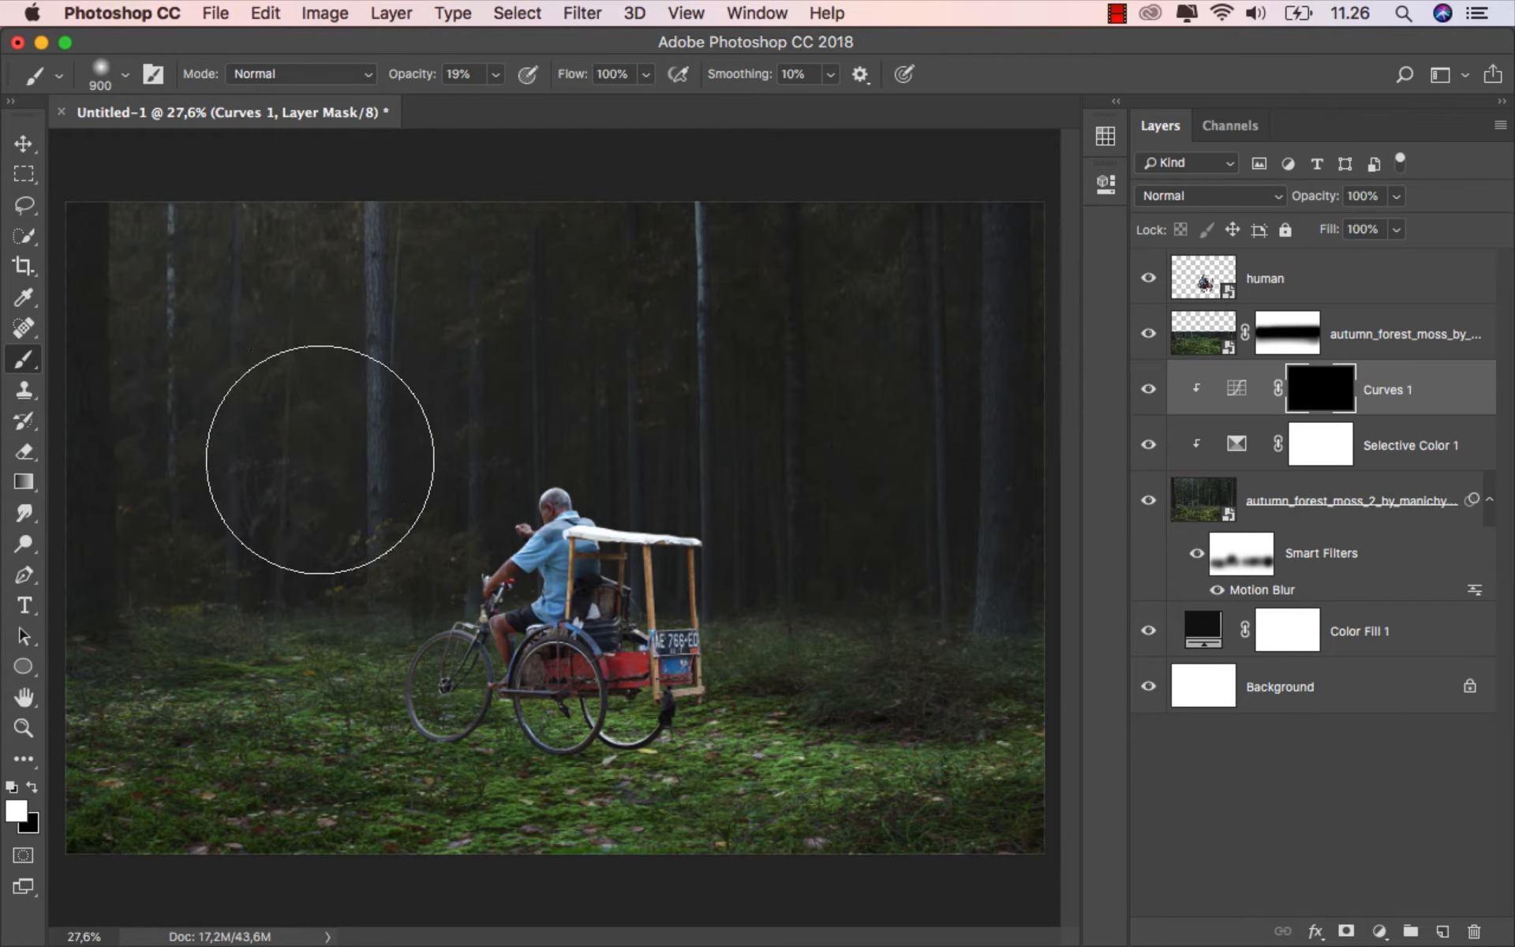
left_click_drag(511, 590, 220, 253)
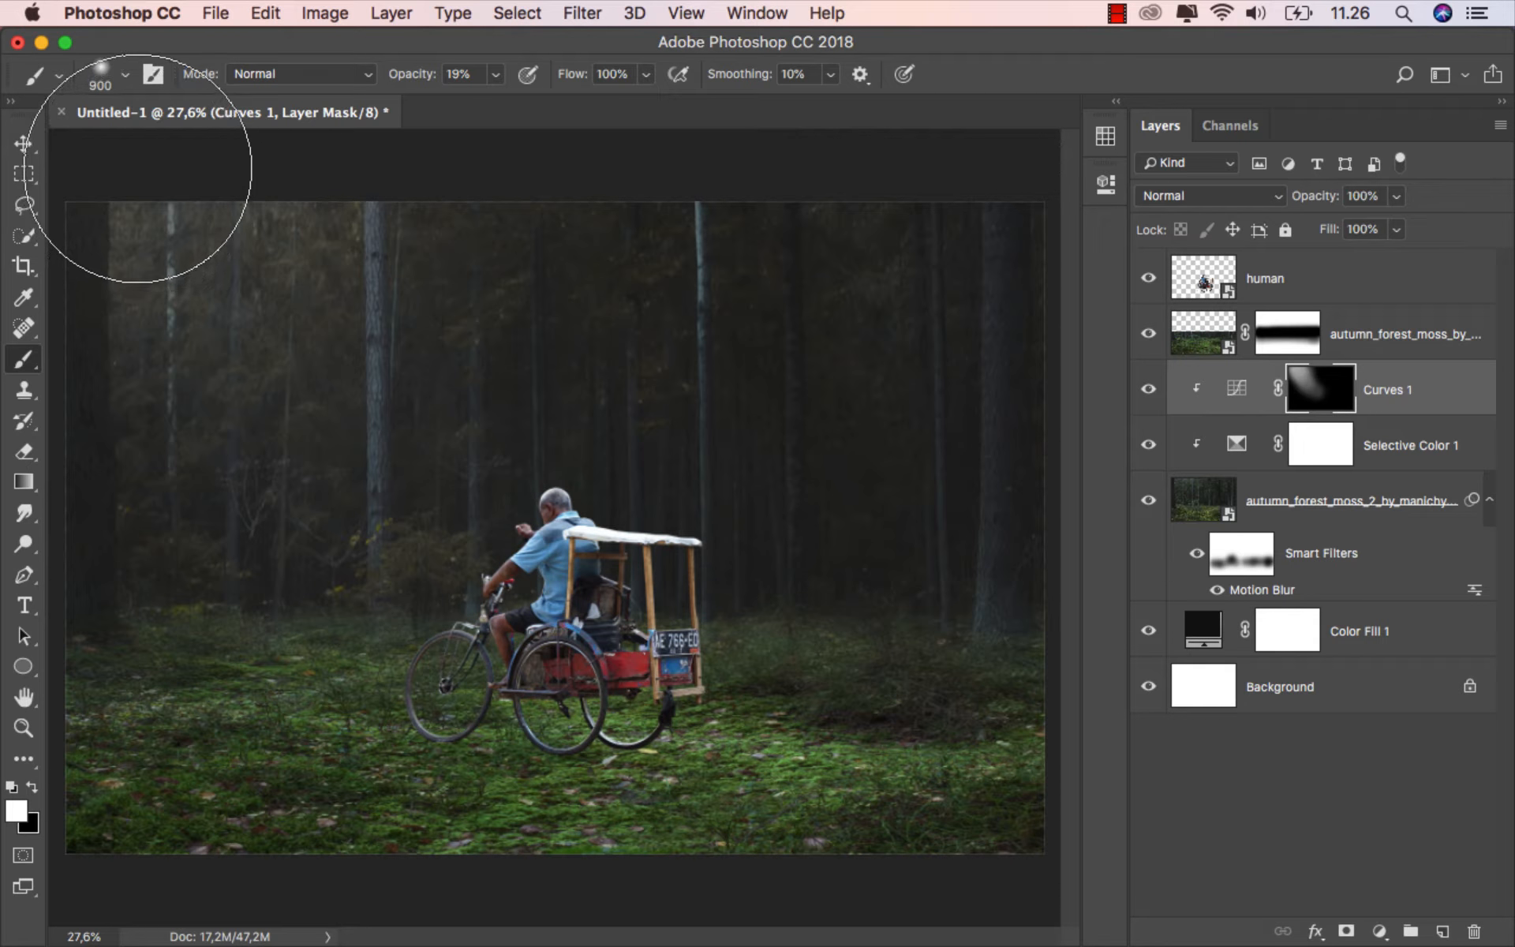
- Brighten the upper-left trees further on the Curves mask with a 1200 px white brush, and compare the image with Curves off and on
key("bracketright")
key("bracketright")
key("bracketright")
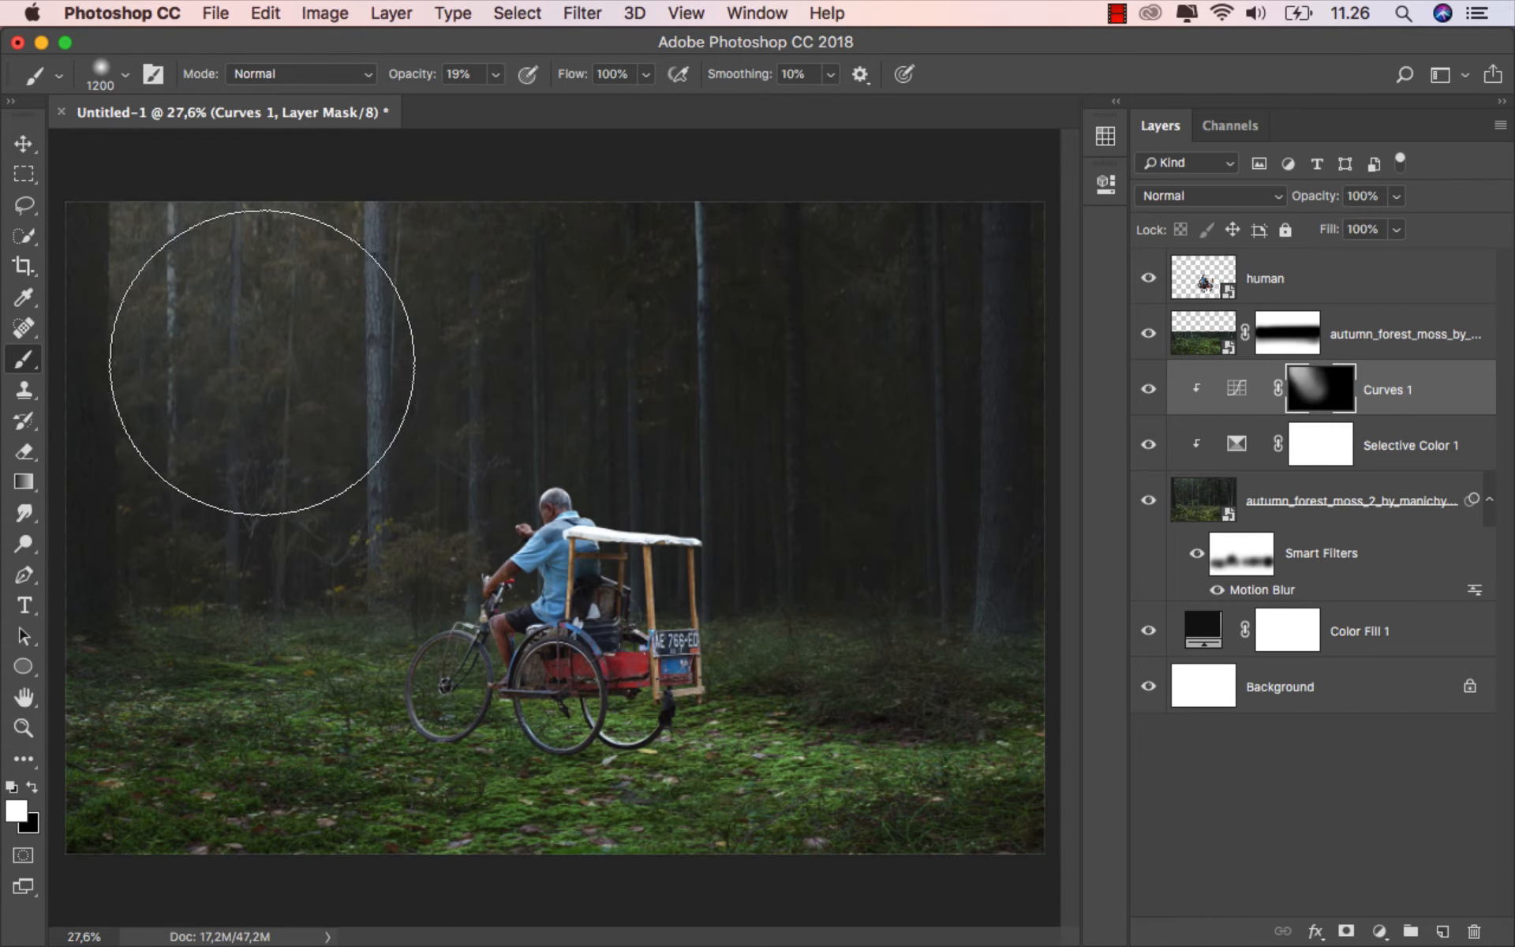
left_click_drag(321, 405, 161, 216)
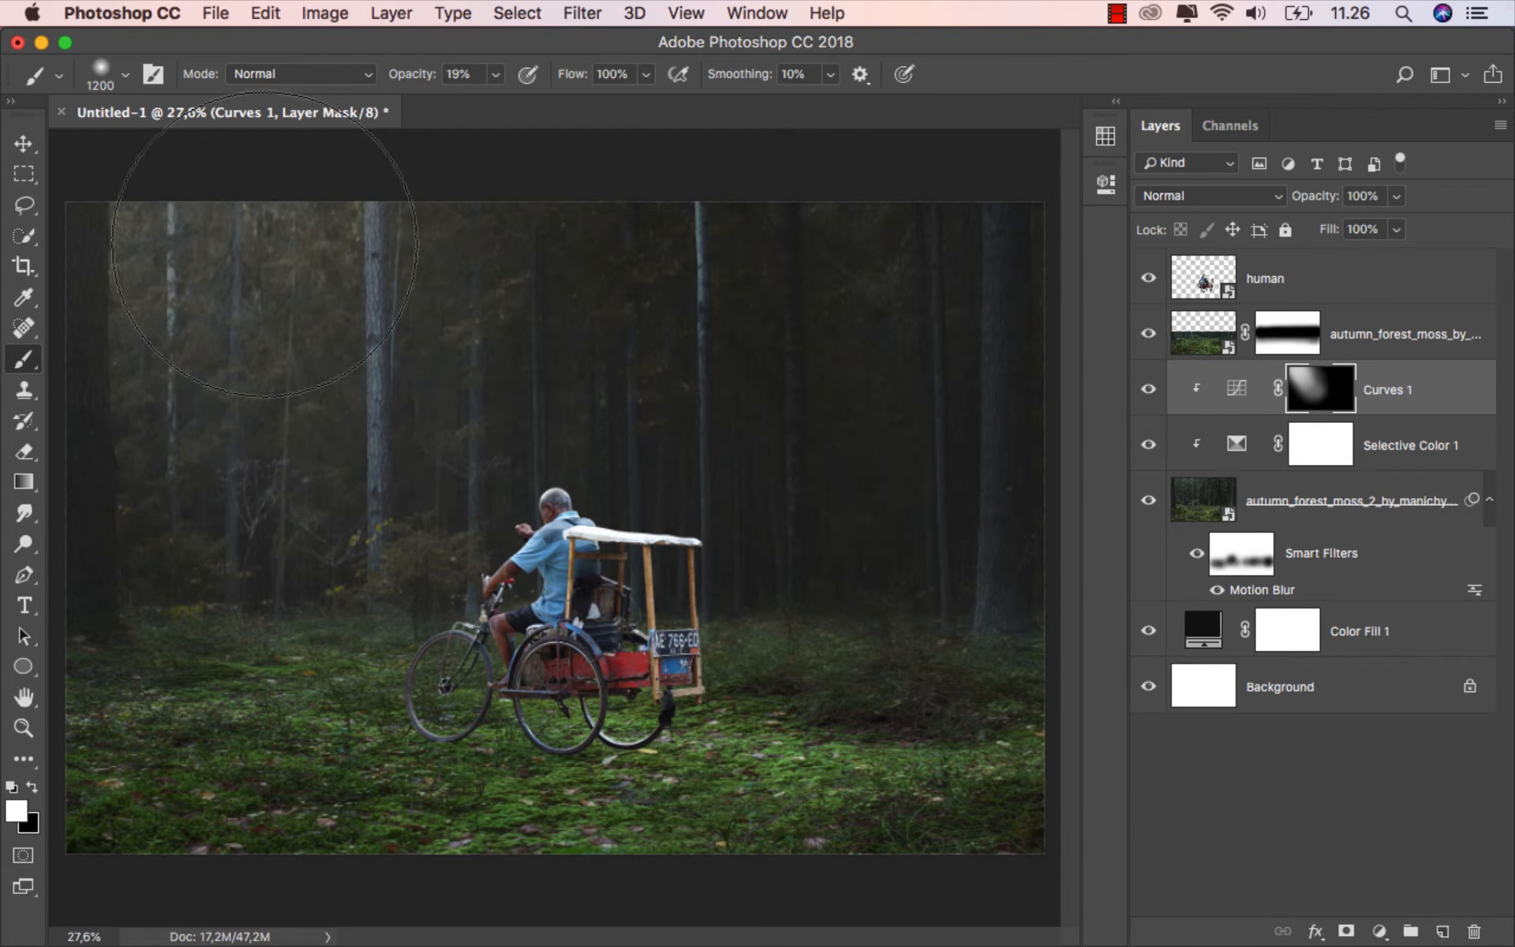
left_click(24, 144)
left_click(1146, 389)
left_click(1146, 389)
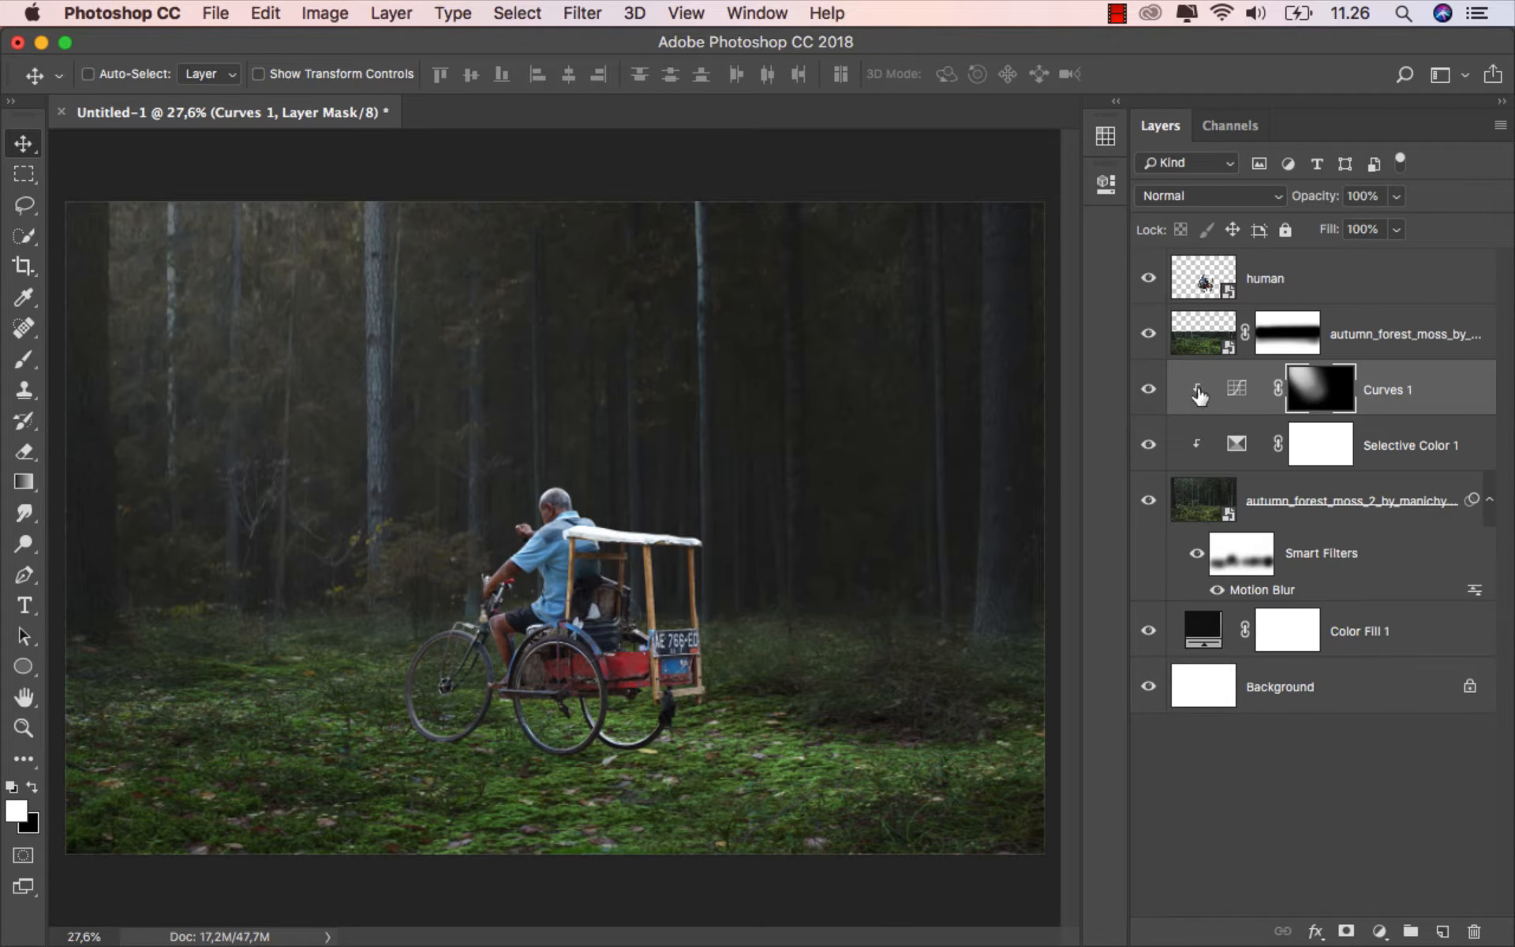
- Add a Selective Color adjustment clipped to the mossy ground layer and set Black to -5% for the Blacks
left_click(1399, 393)
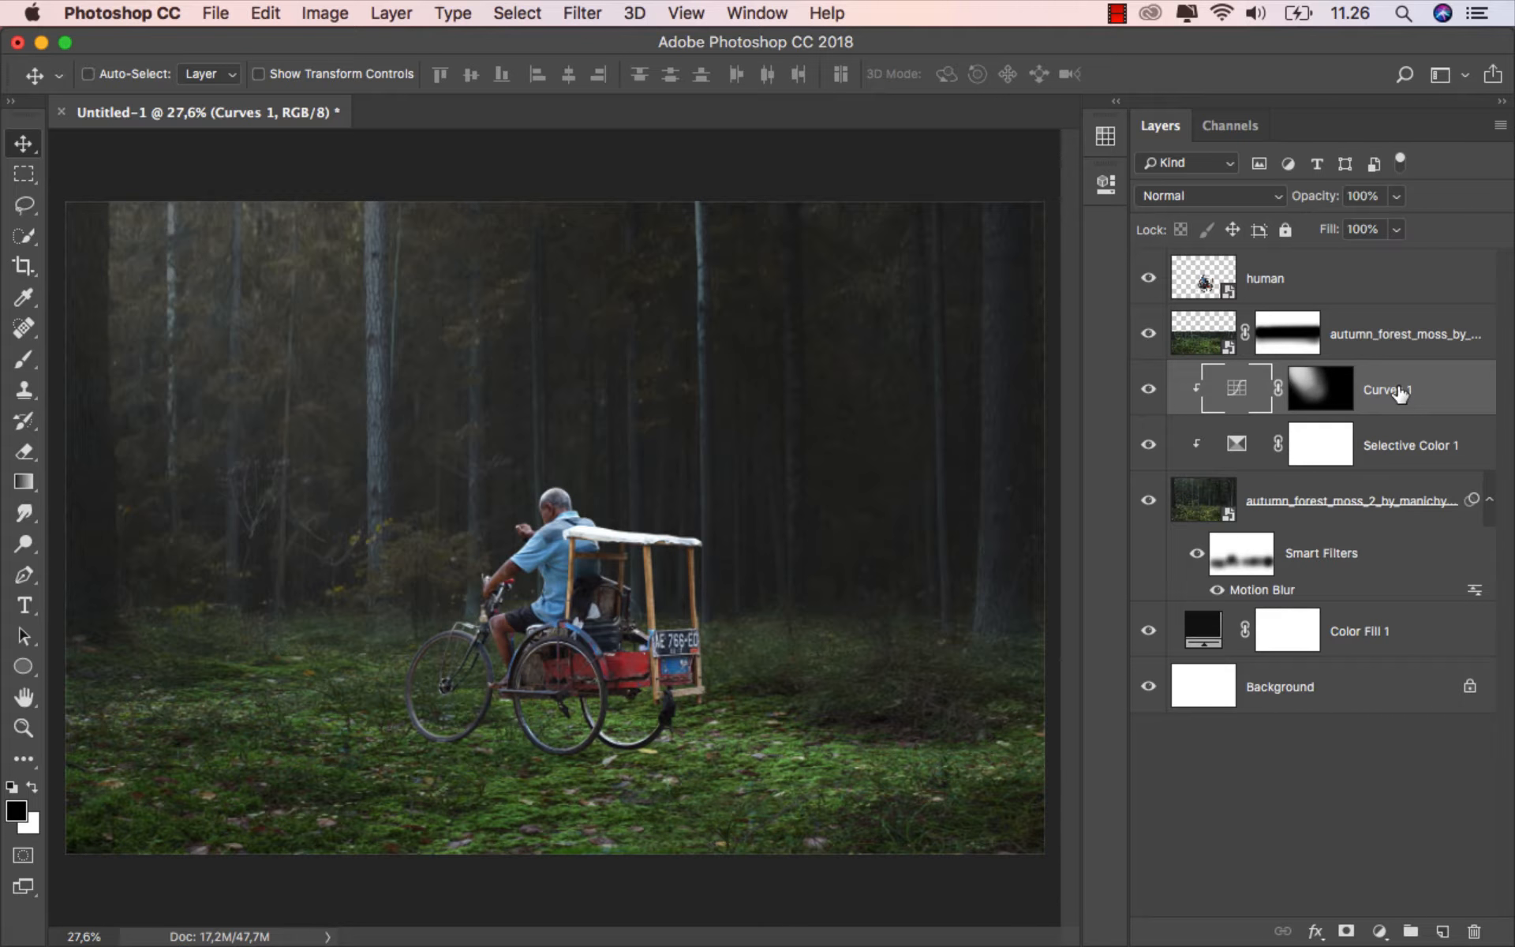
left_click(1359, 339)
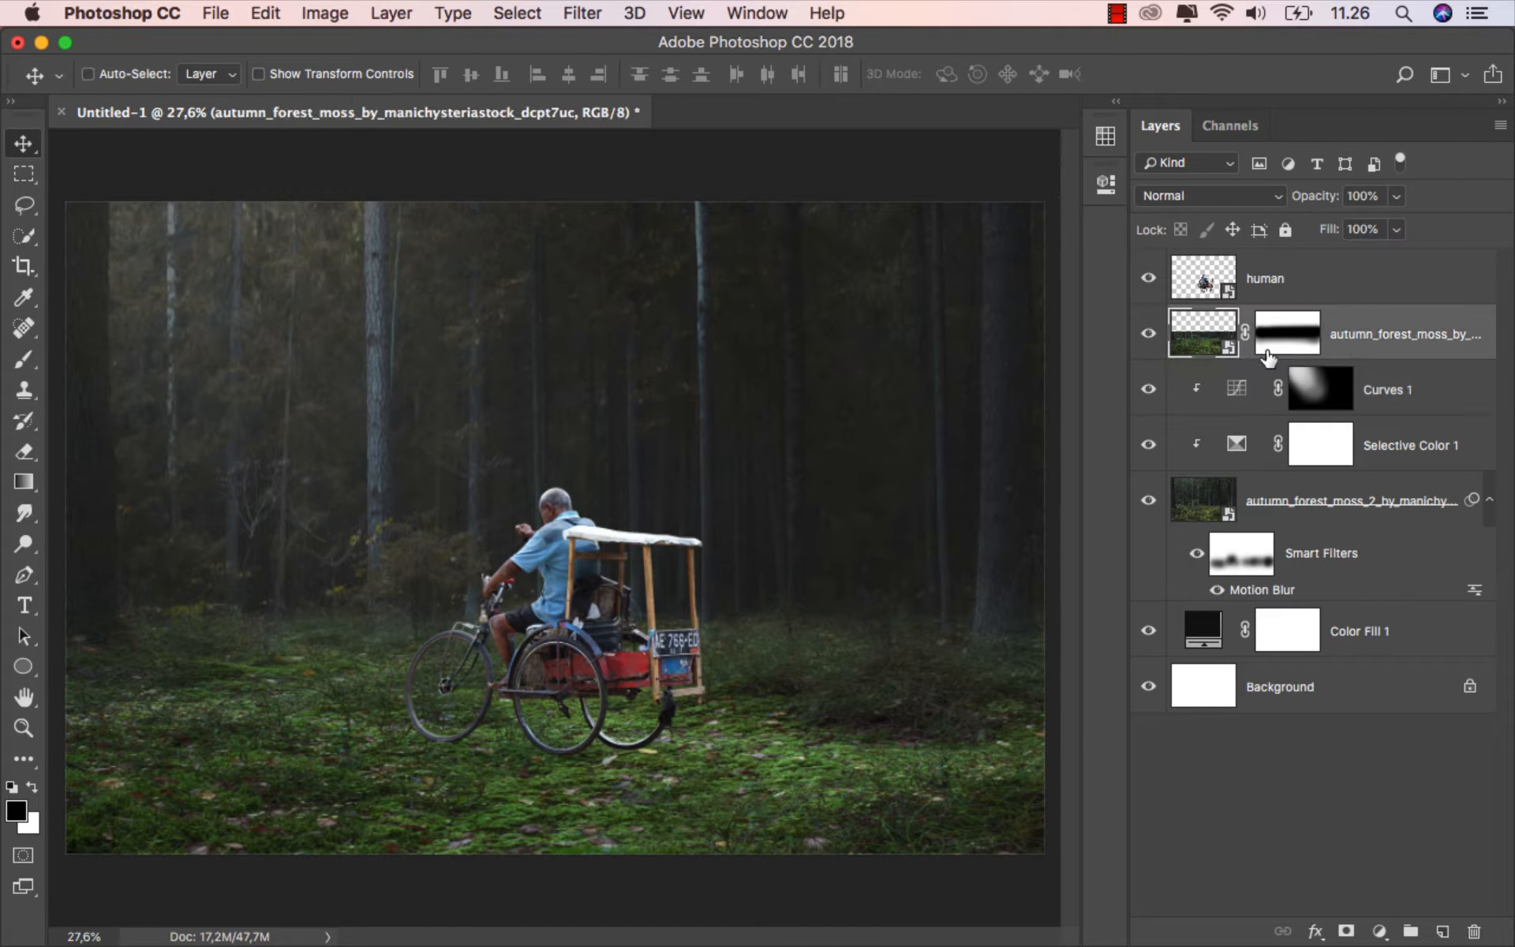
left_click(1147, 334)
left_click(1146, 335)
left_click(1380, 919)
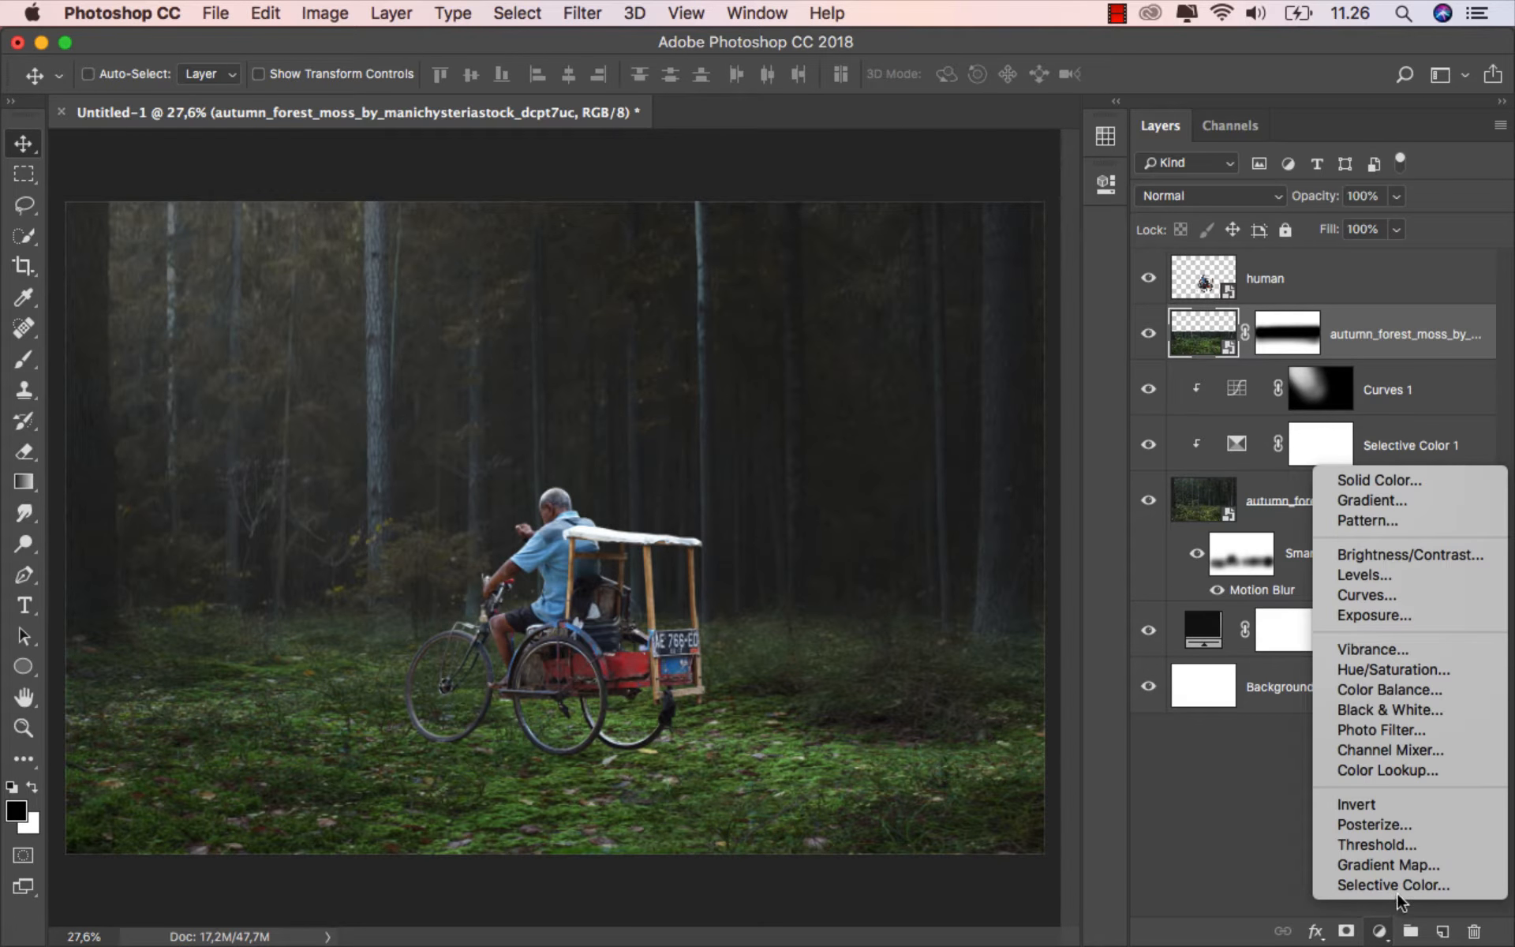
left_click(1400, 883)
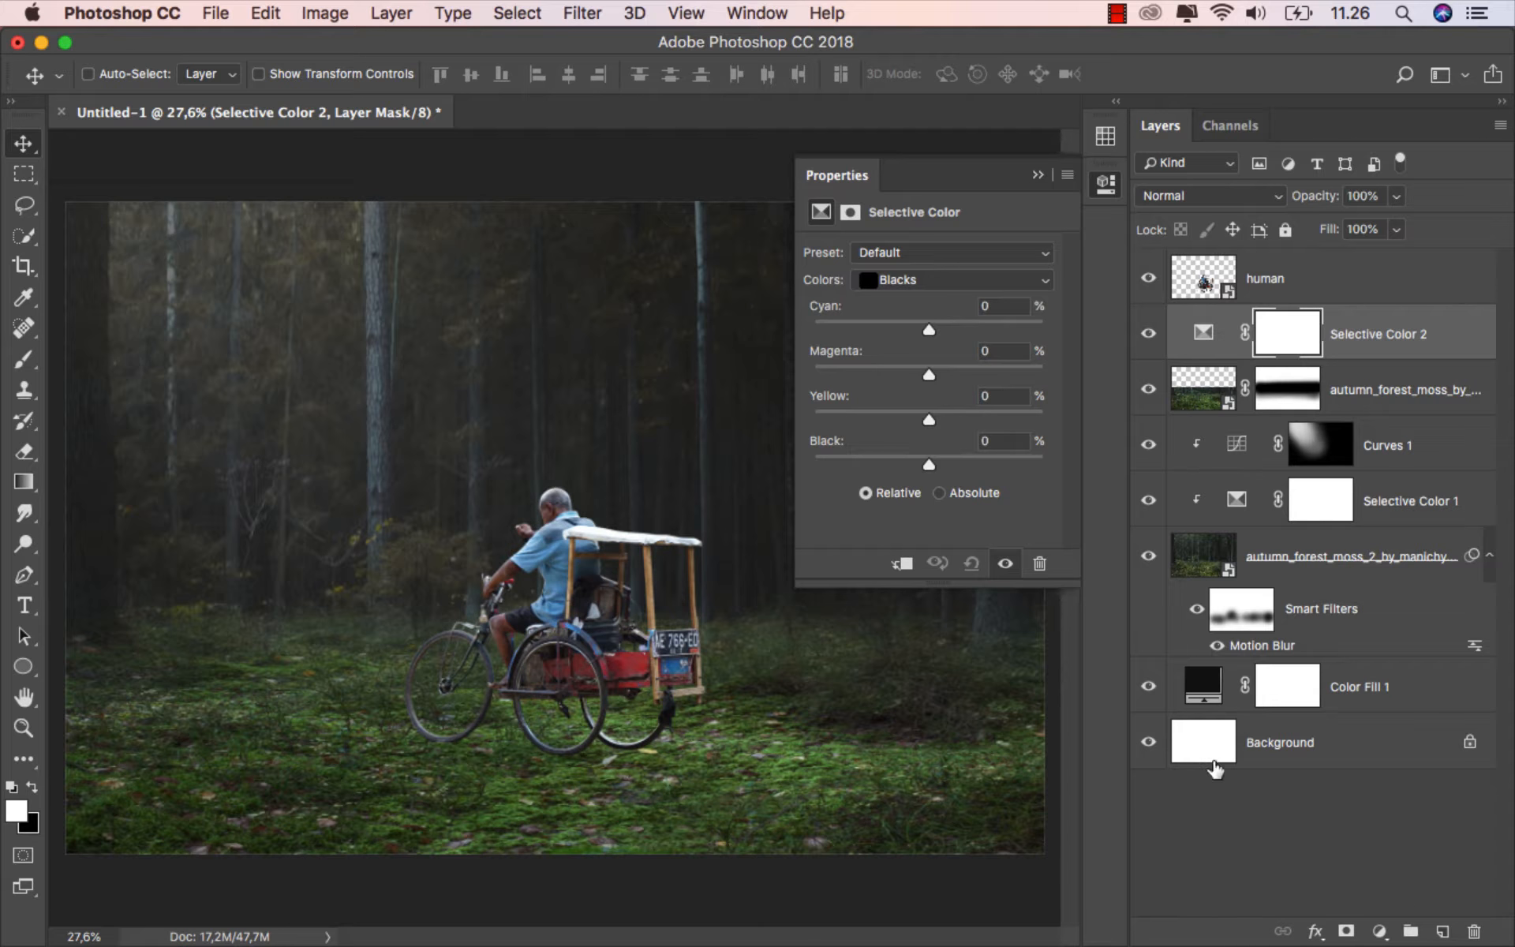
left_click(902, 563)
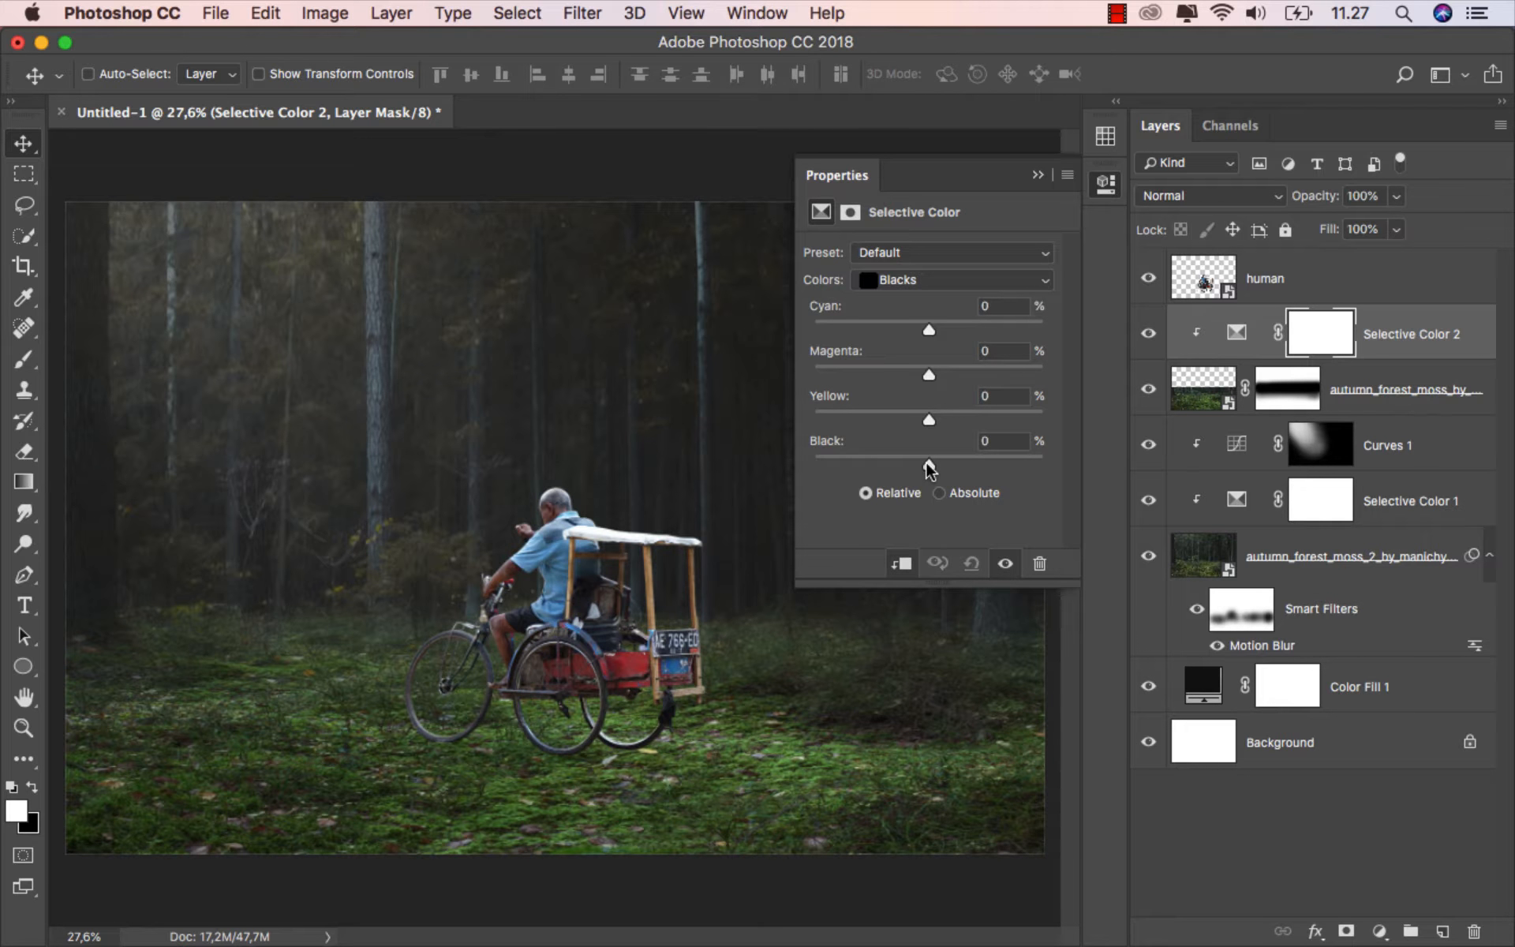
left_click_drag(928, 463, 922, 466)
- Set the ground's Greens to Cyan -100% and Magenta +100% in Selective Color 2, and compare the image with the adjustment off and on
left_click(947, 280)
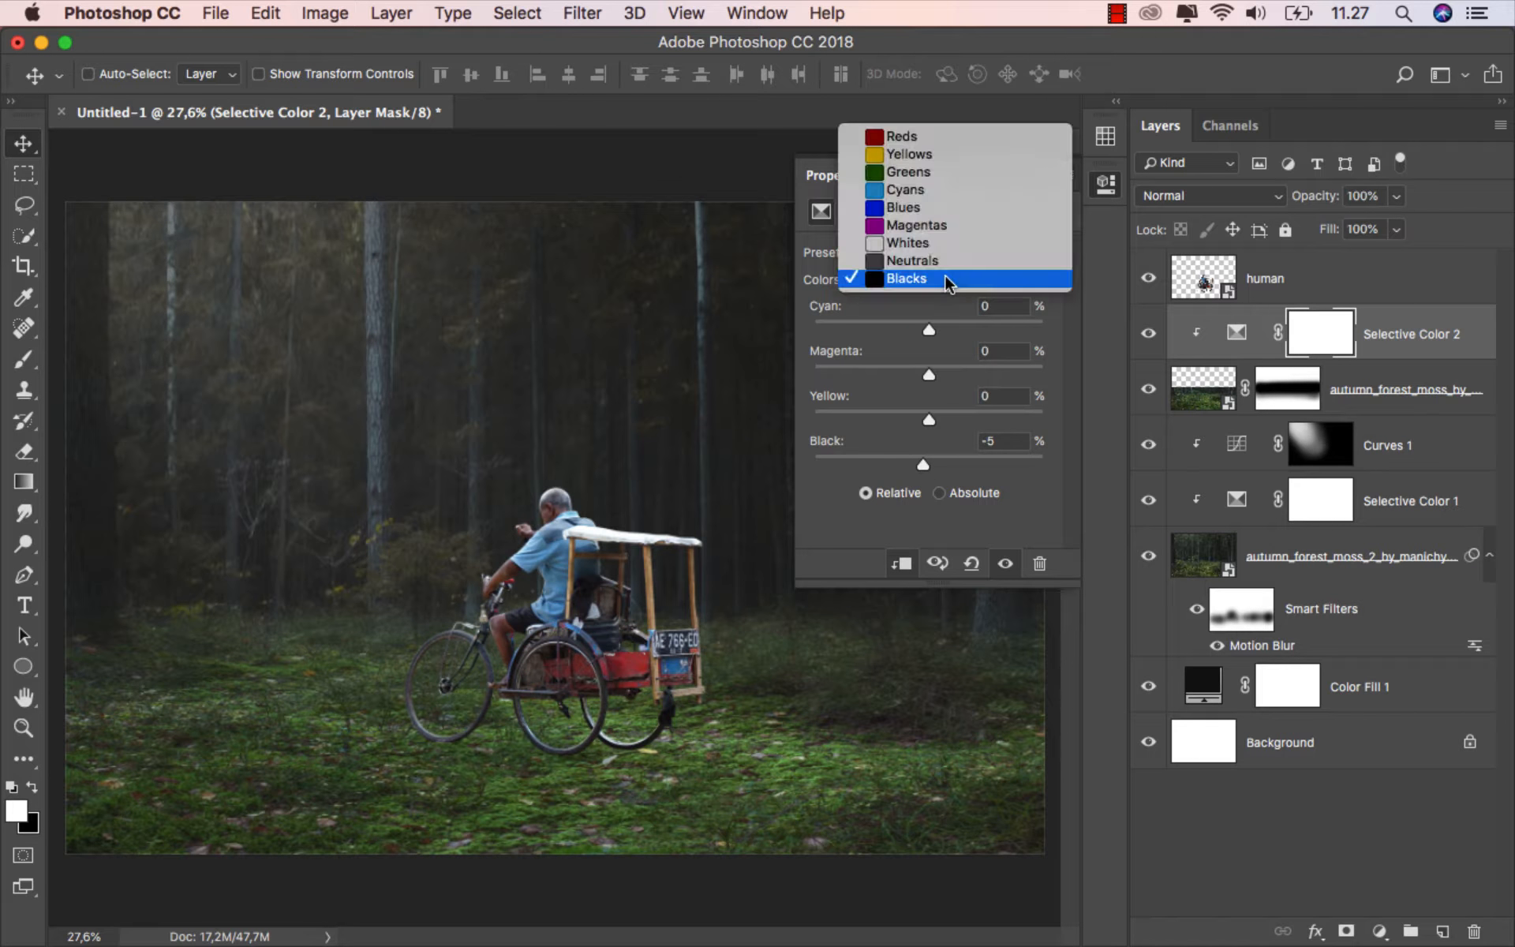
left_click(940, 173)
left_click_drag(929, 327, 825, 323)
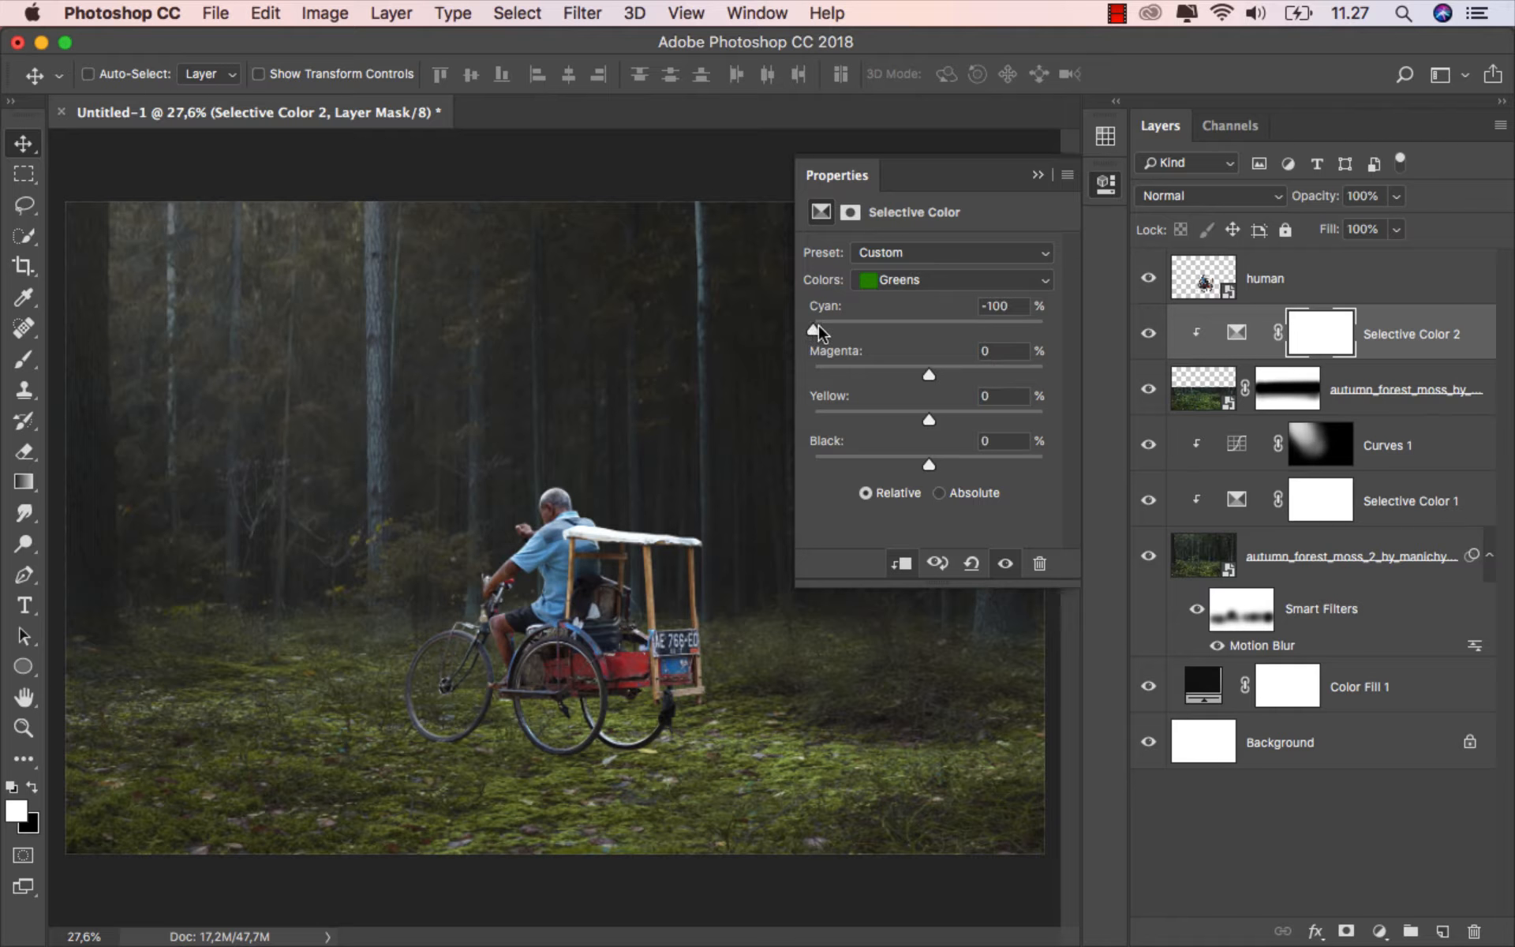
left_click_drag(927, 375, 937, 381)
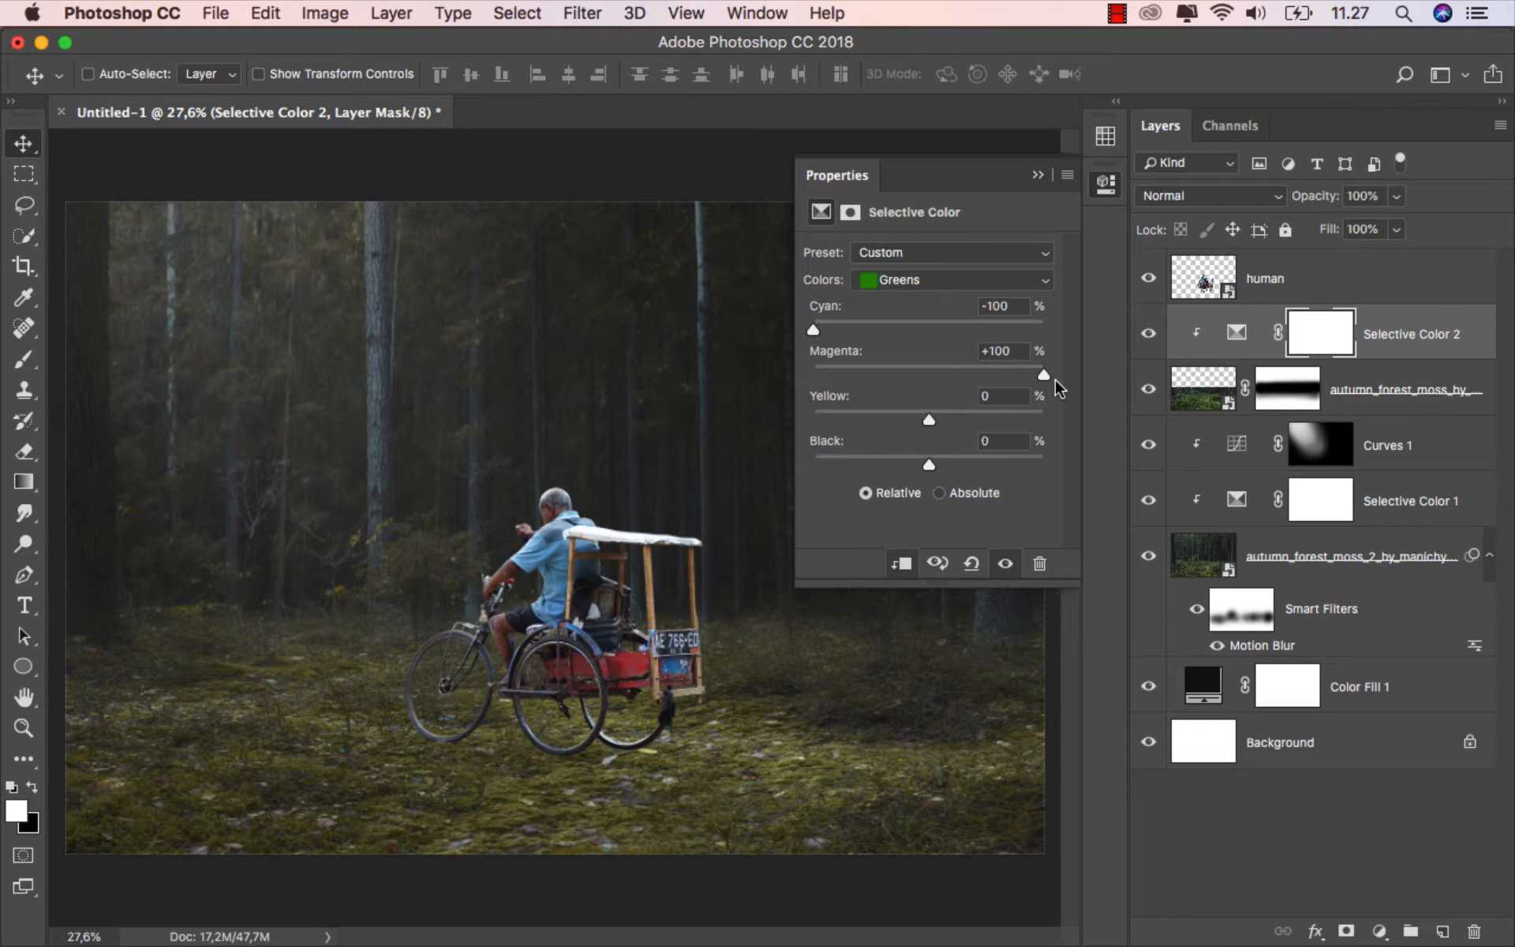
left_click(1038, 174)
left_click(1141, 343)
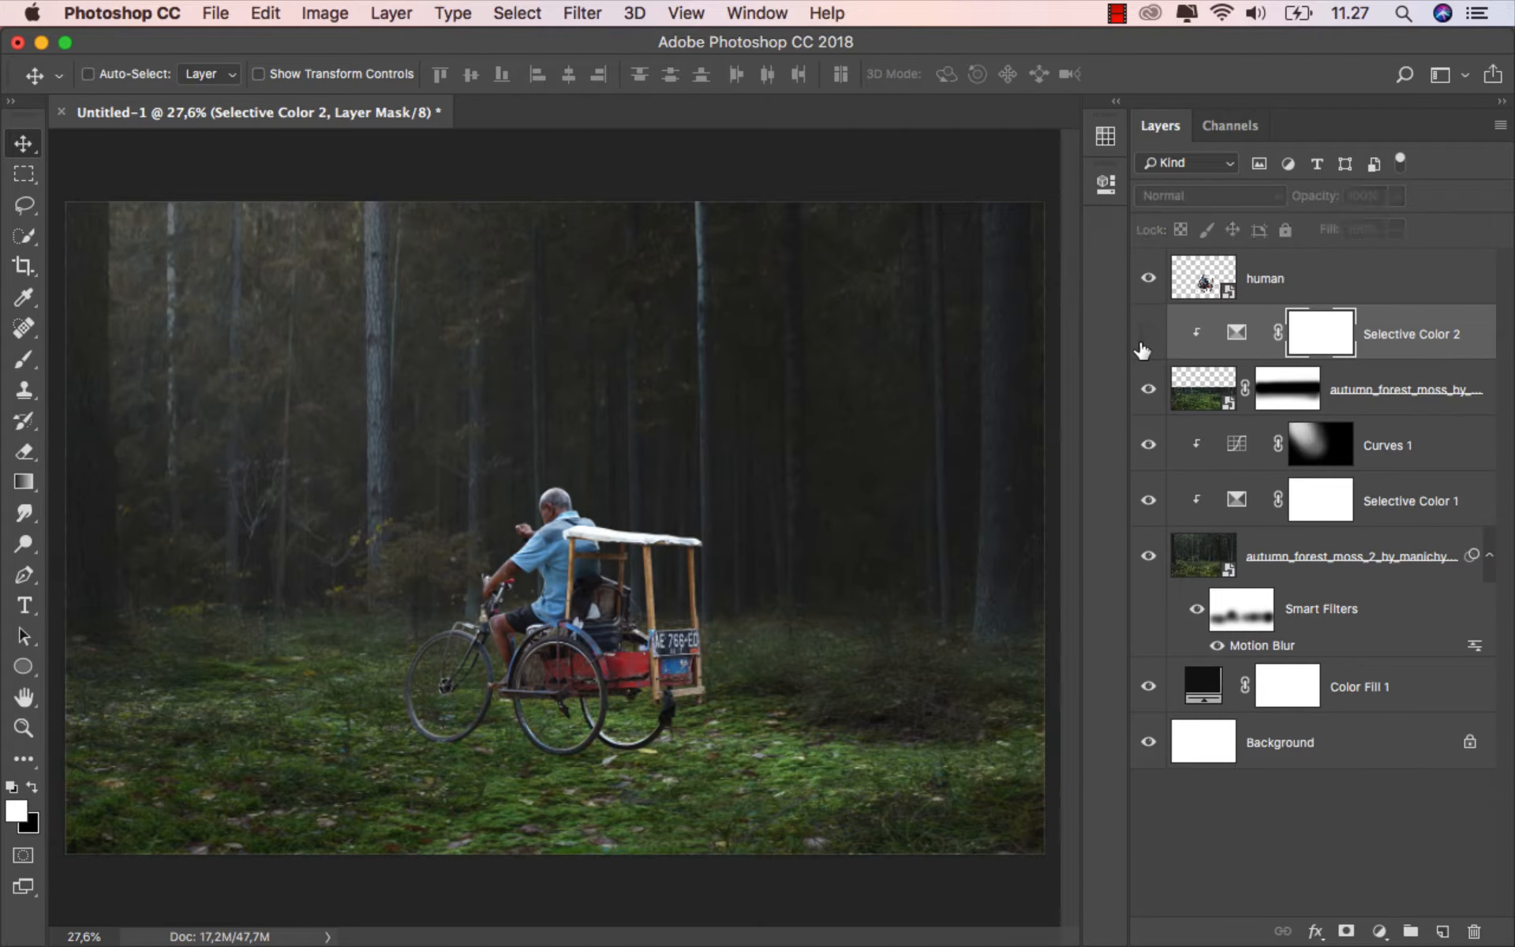
left_click(1142, 347)
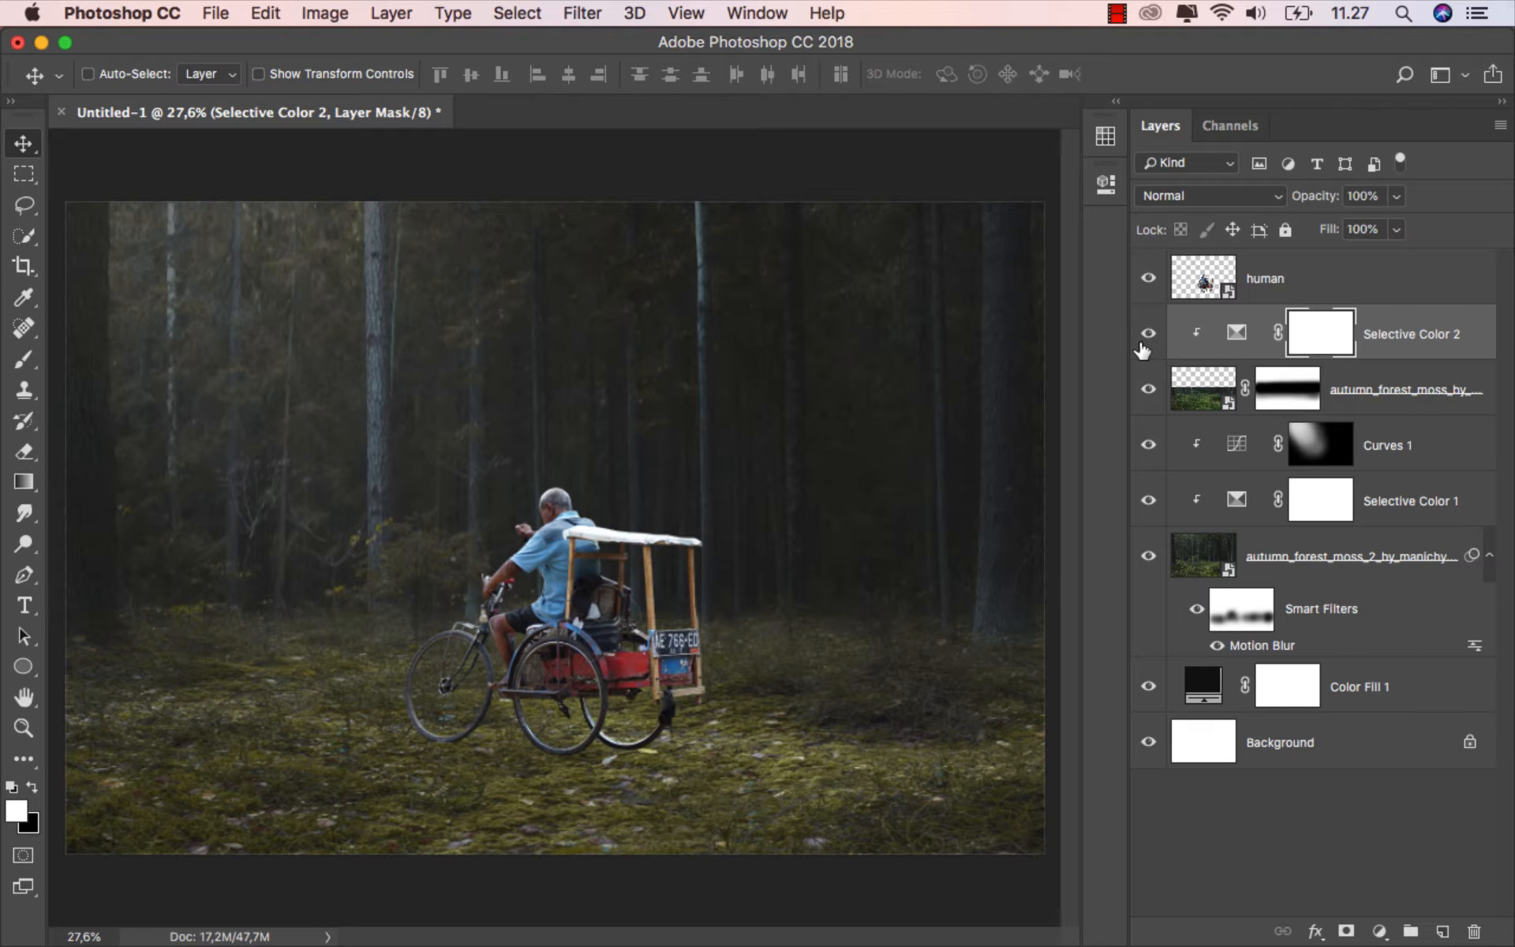
- Add a Brightness/Contrast adjustment above Selective Color 2, clipped to the mossy ground layer, and set Brightness to -118
left_click(1394, 347)
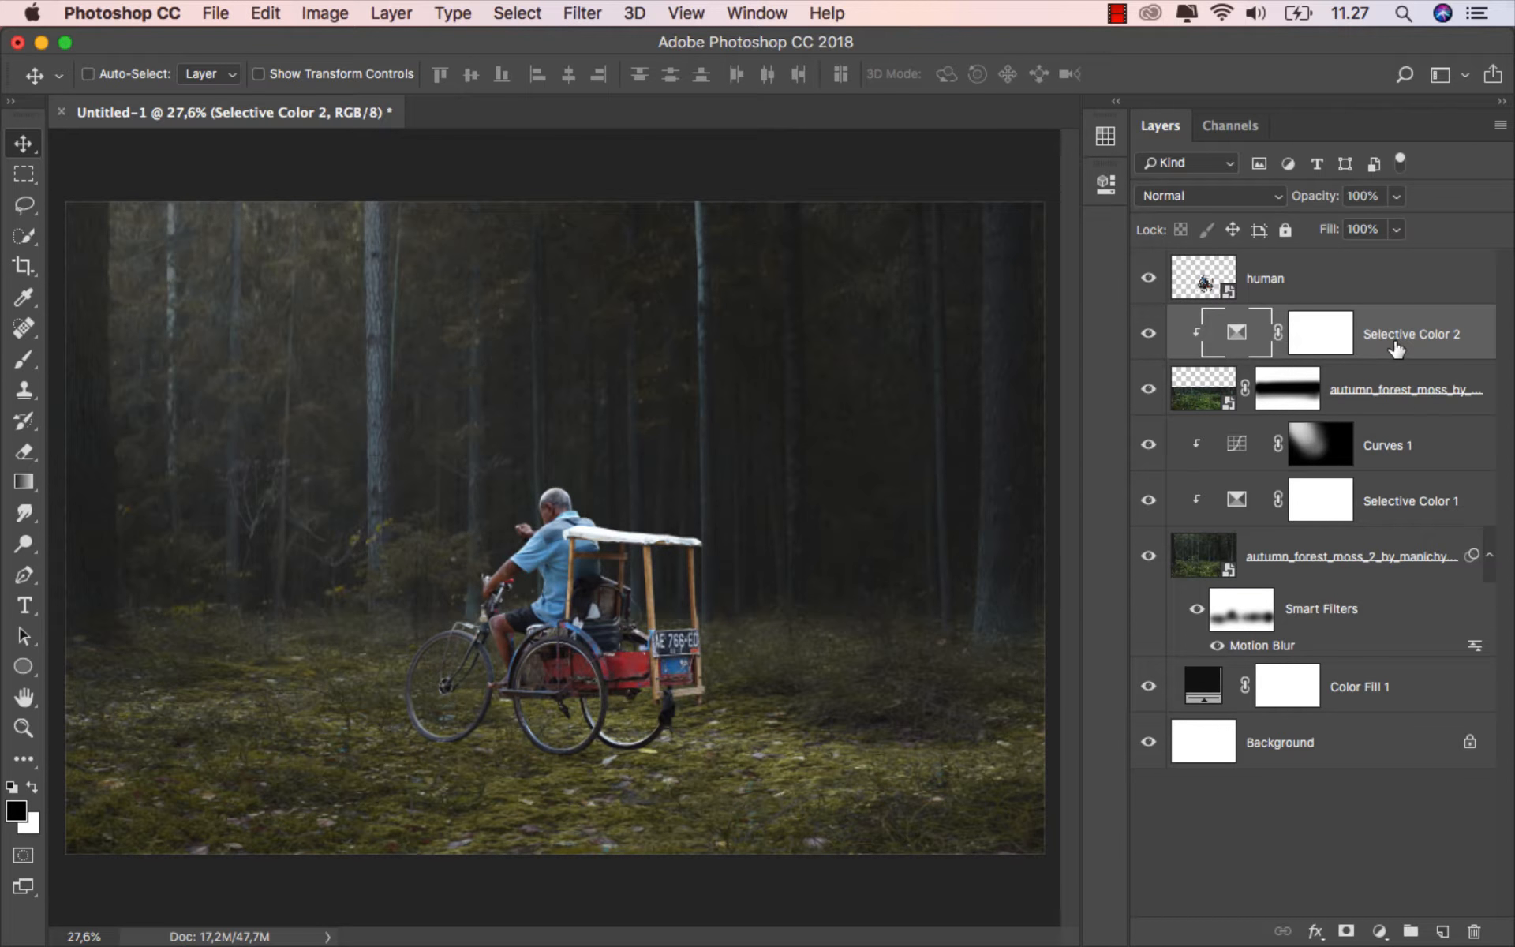
left_click(1378, 931)
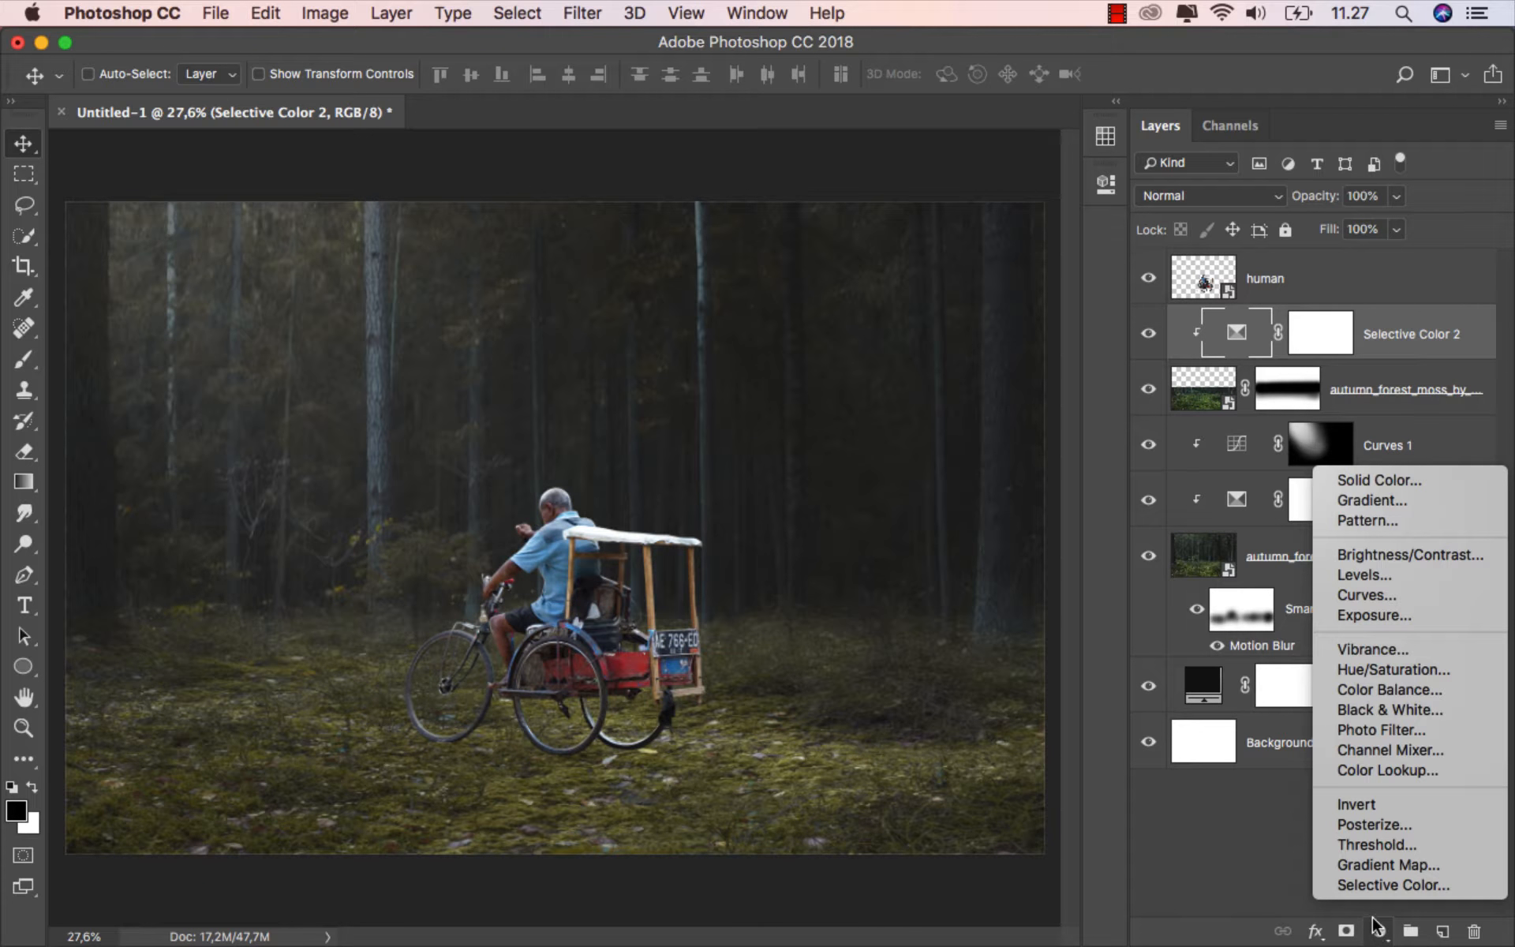
left_click(1414, 554)
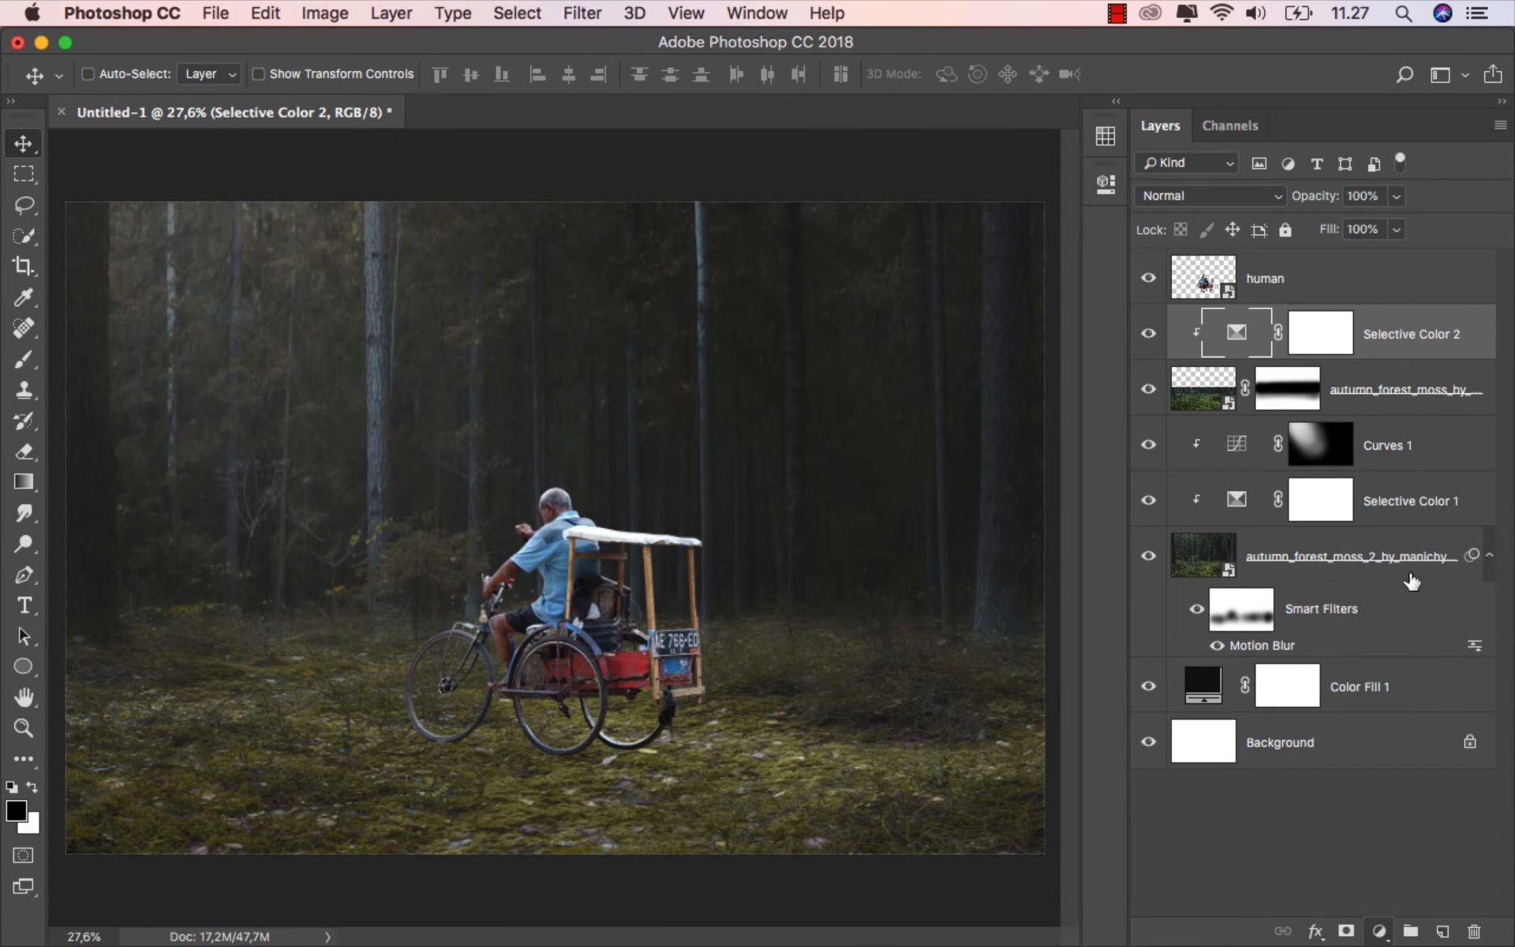
left_click(903, 565)
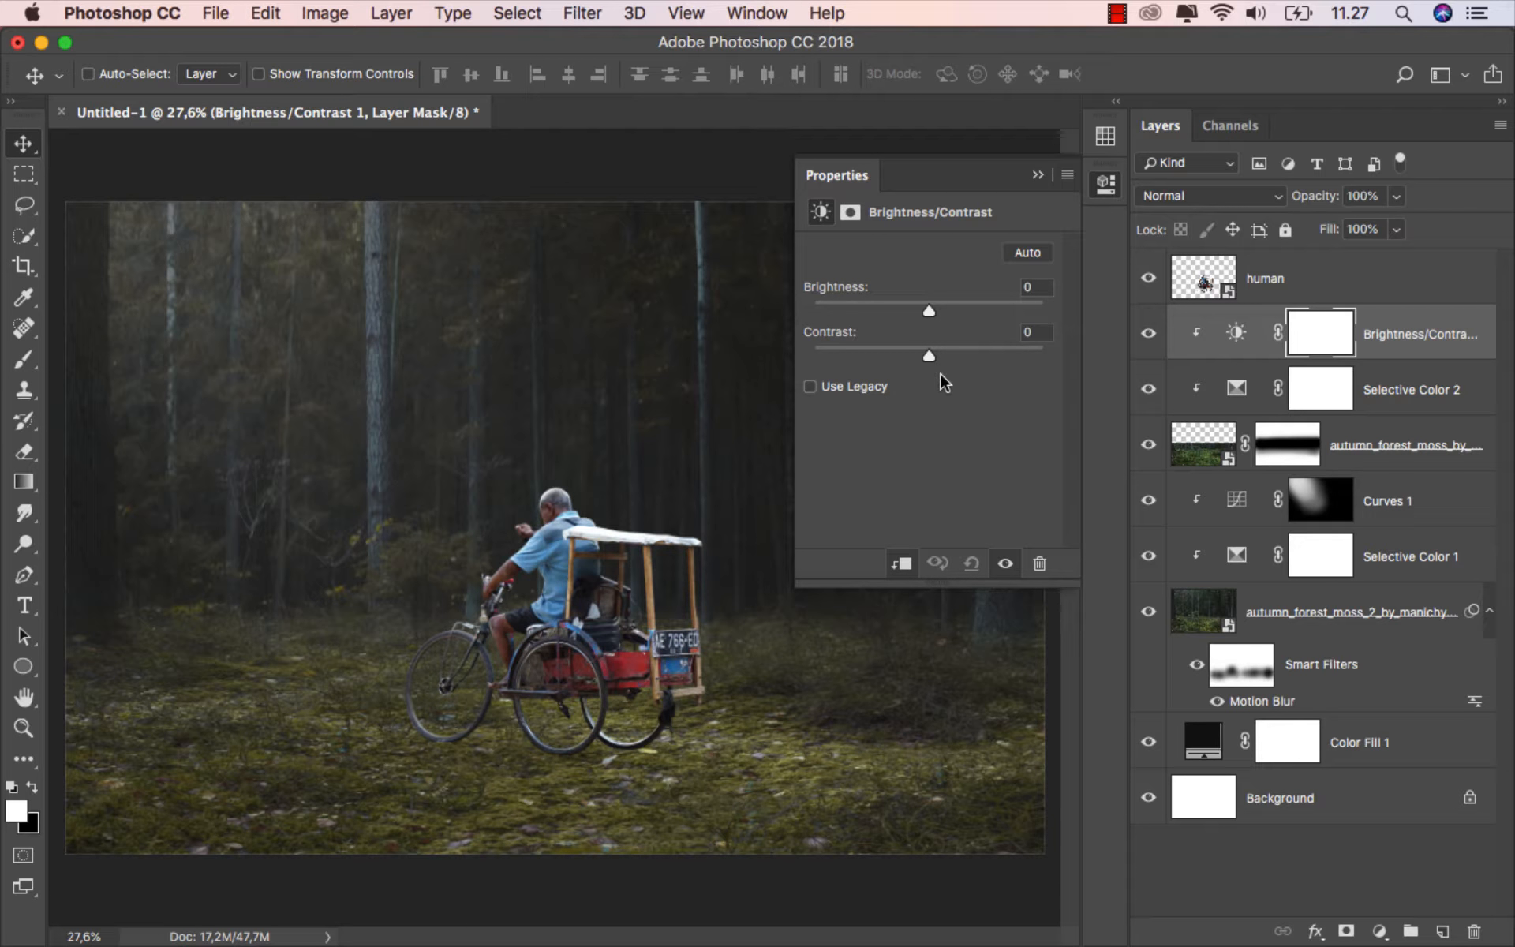
left_click_drag(926, 308, 863, 310)
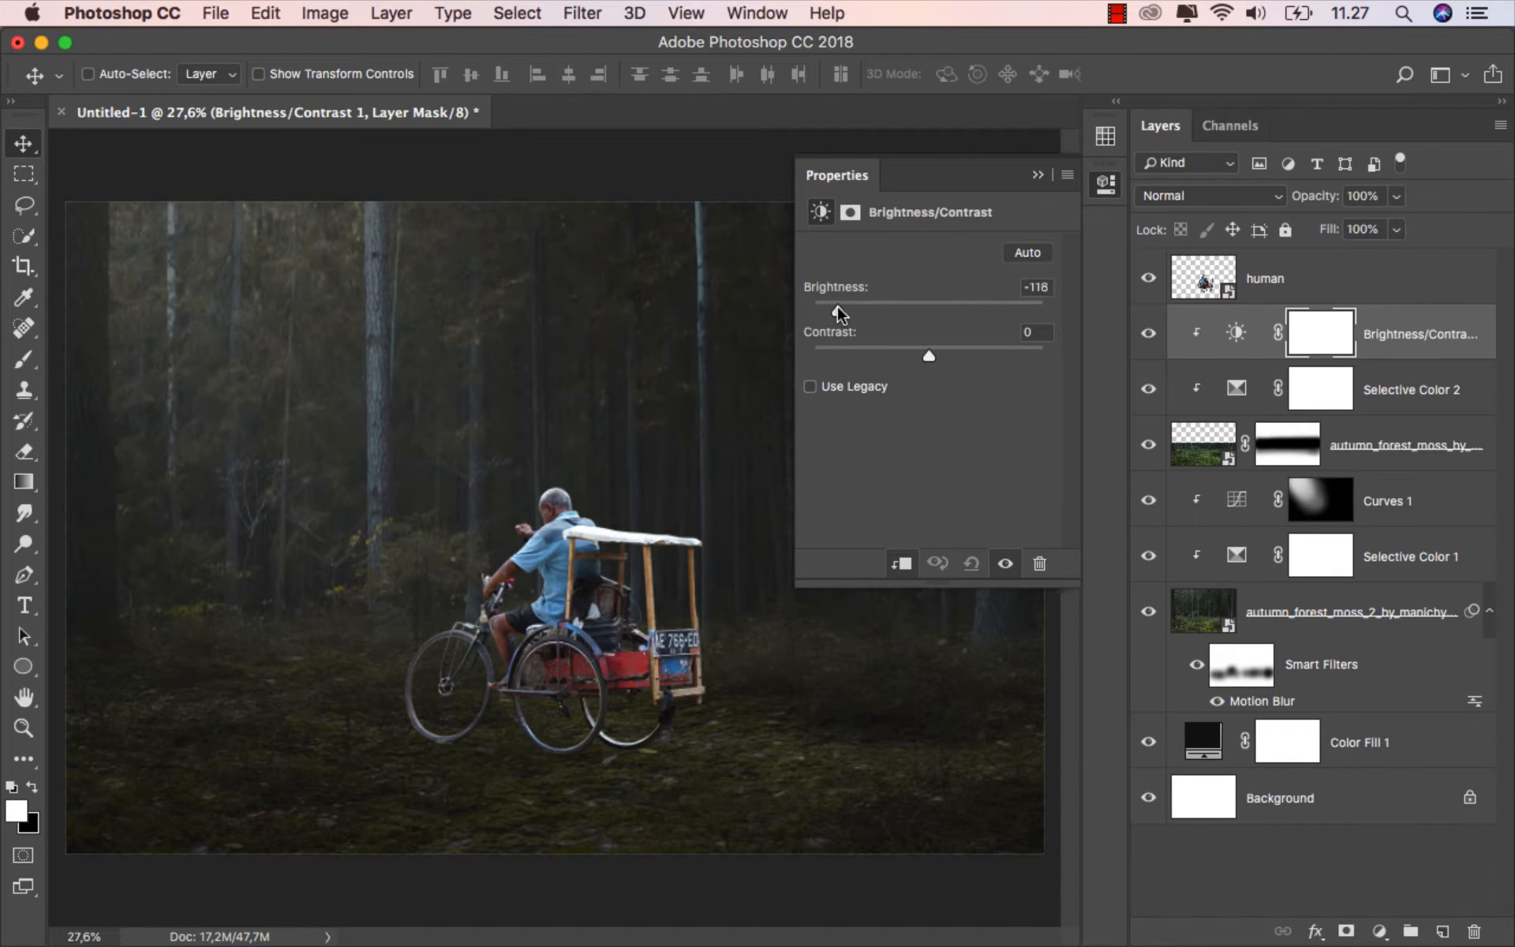
left_click(1038, 175)
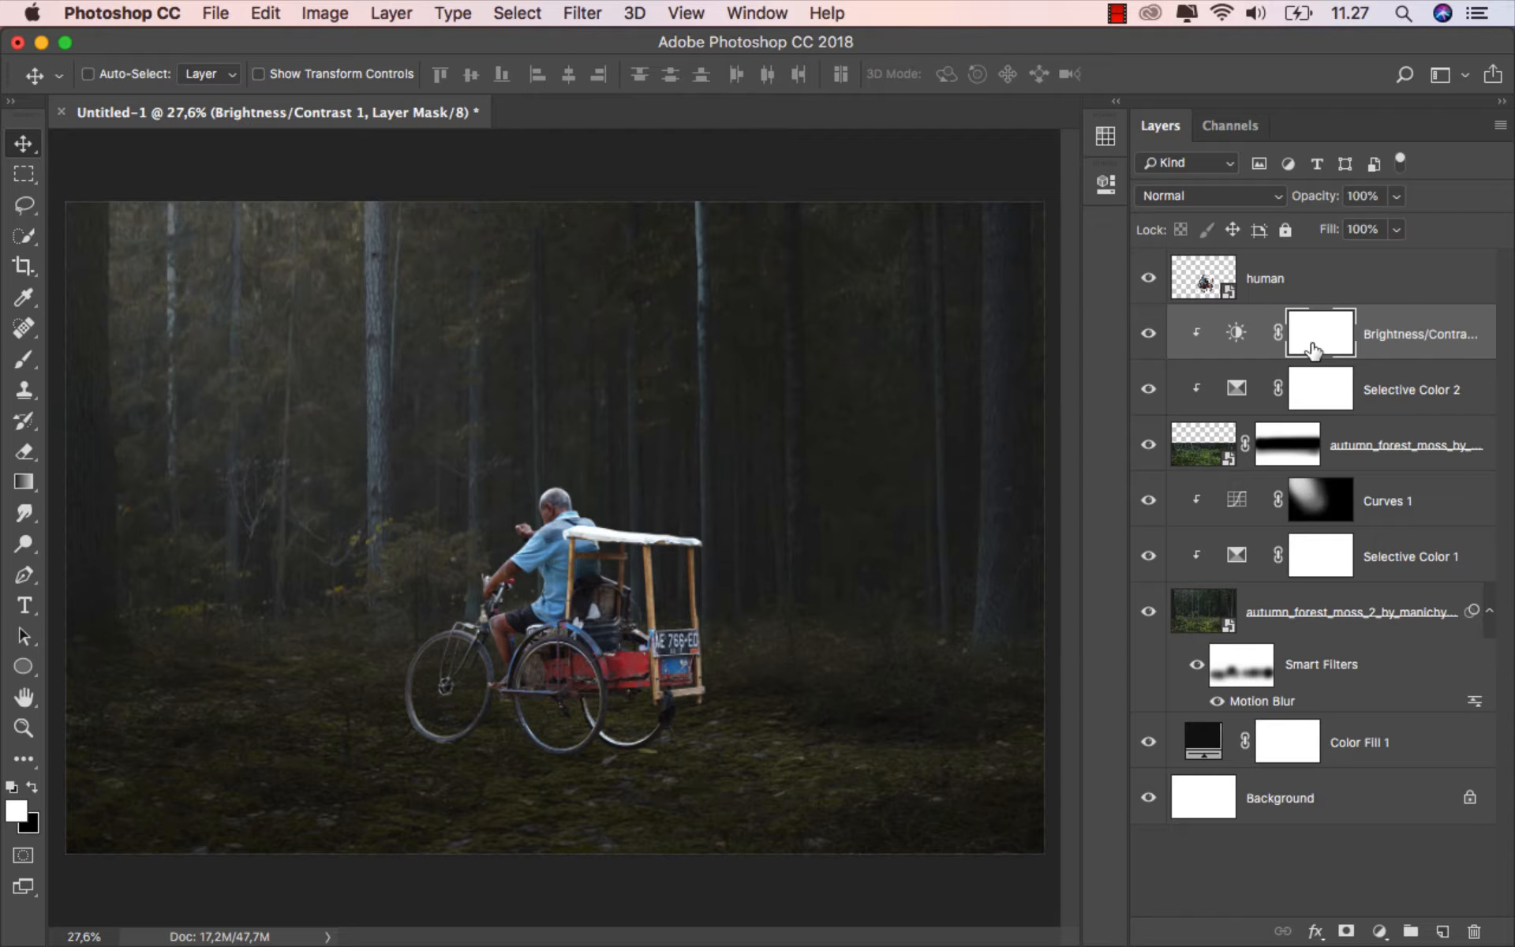
- Lighten the ground around the rickshaw by painting the Brightness/Contrast mask with a 200 px black brush at 19% opacity
left_click(24, 359)
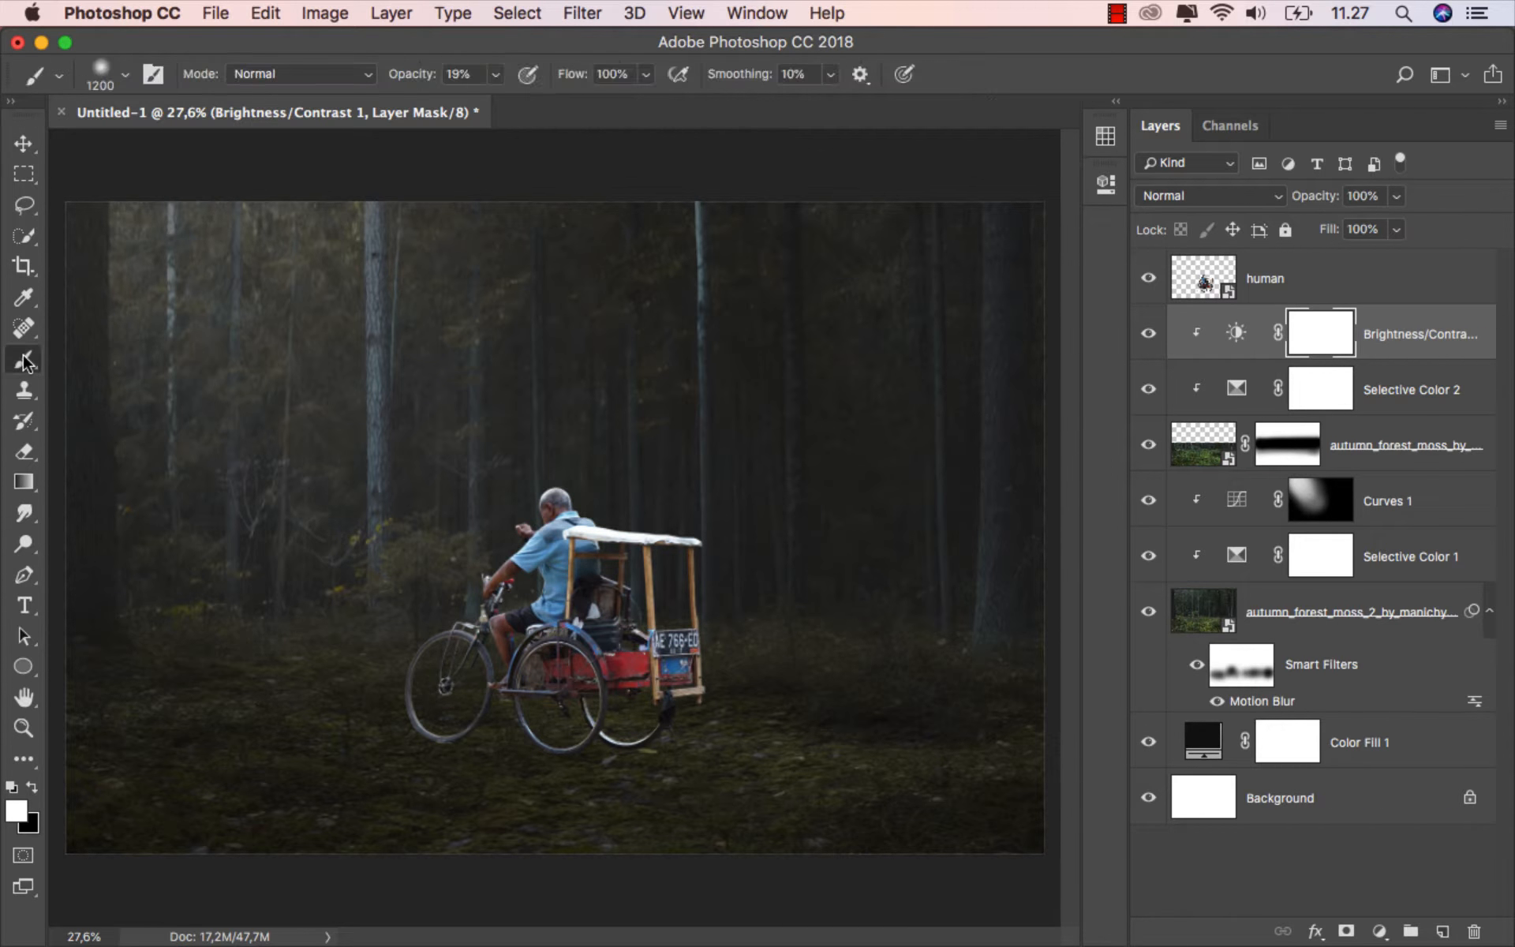
key("bracketleft")
key("bracketleft")
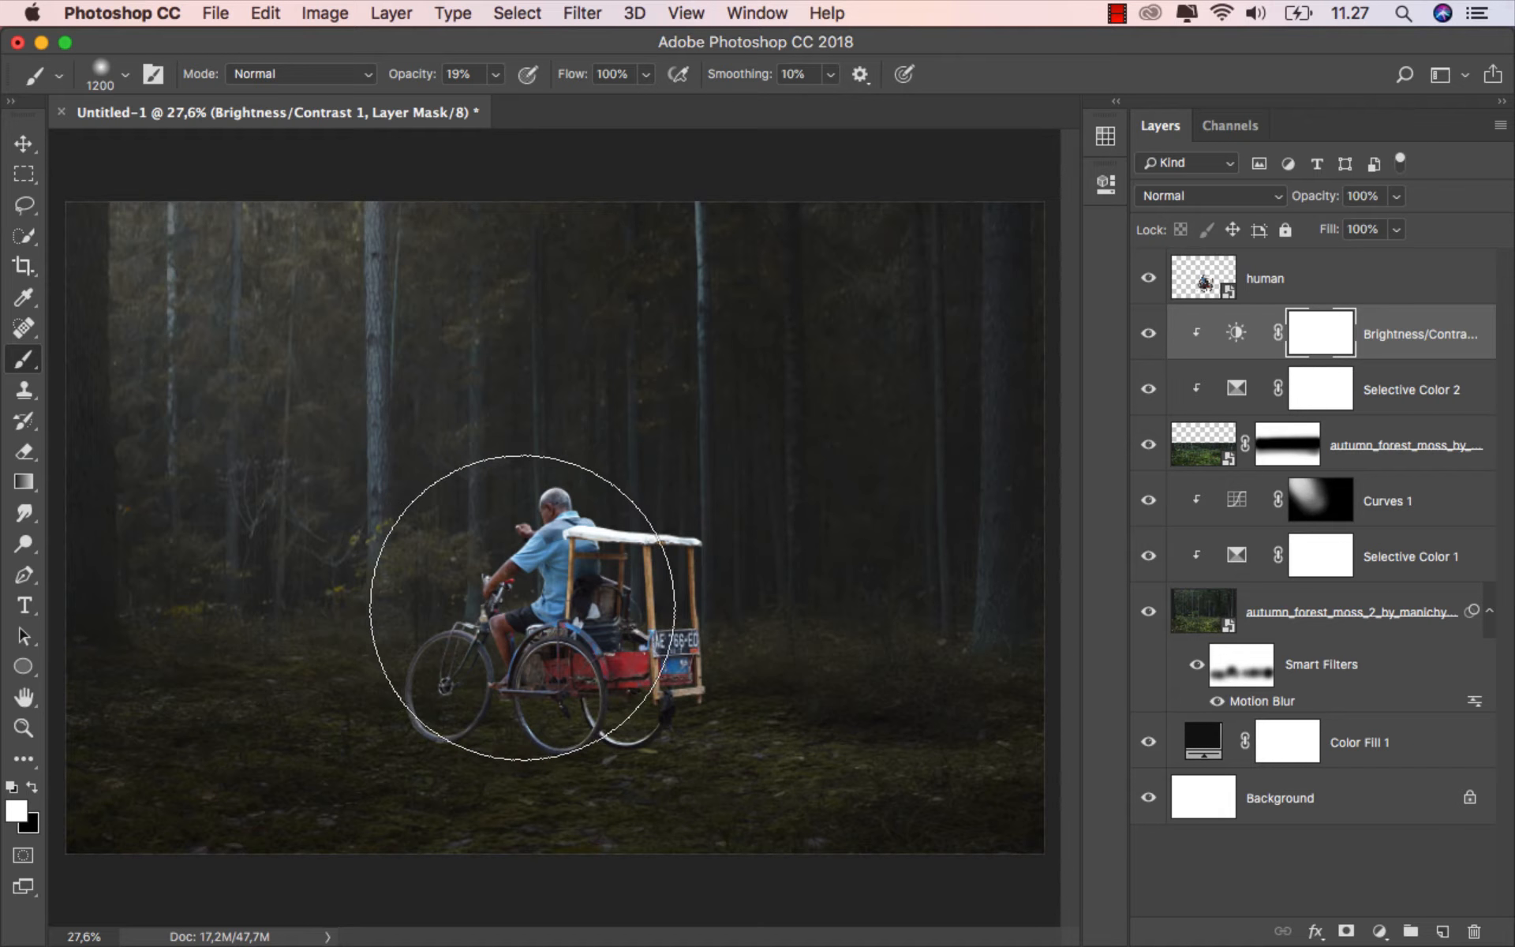
key("bracketleft")
key("bracketleft")
key("bracketleft")
key("bracketleft")
key("bracketleft")
key("bracketleft")
key("bracketleft")
key("bracketleft")
key("bracketleft")
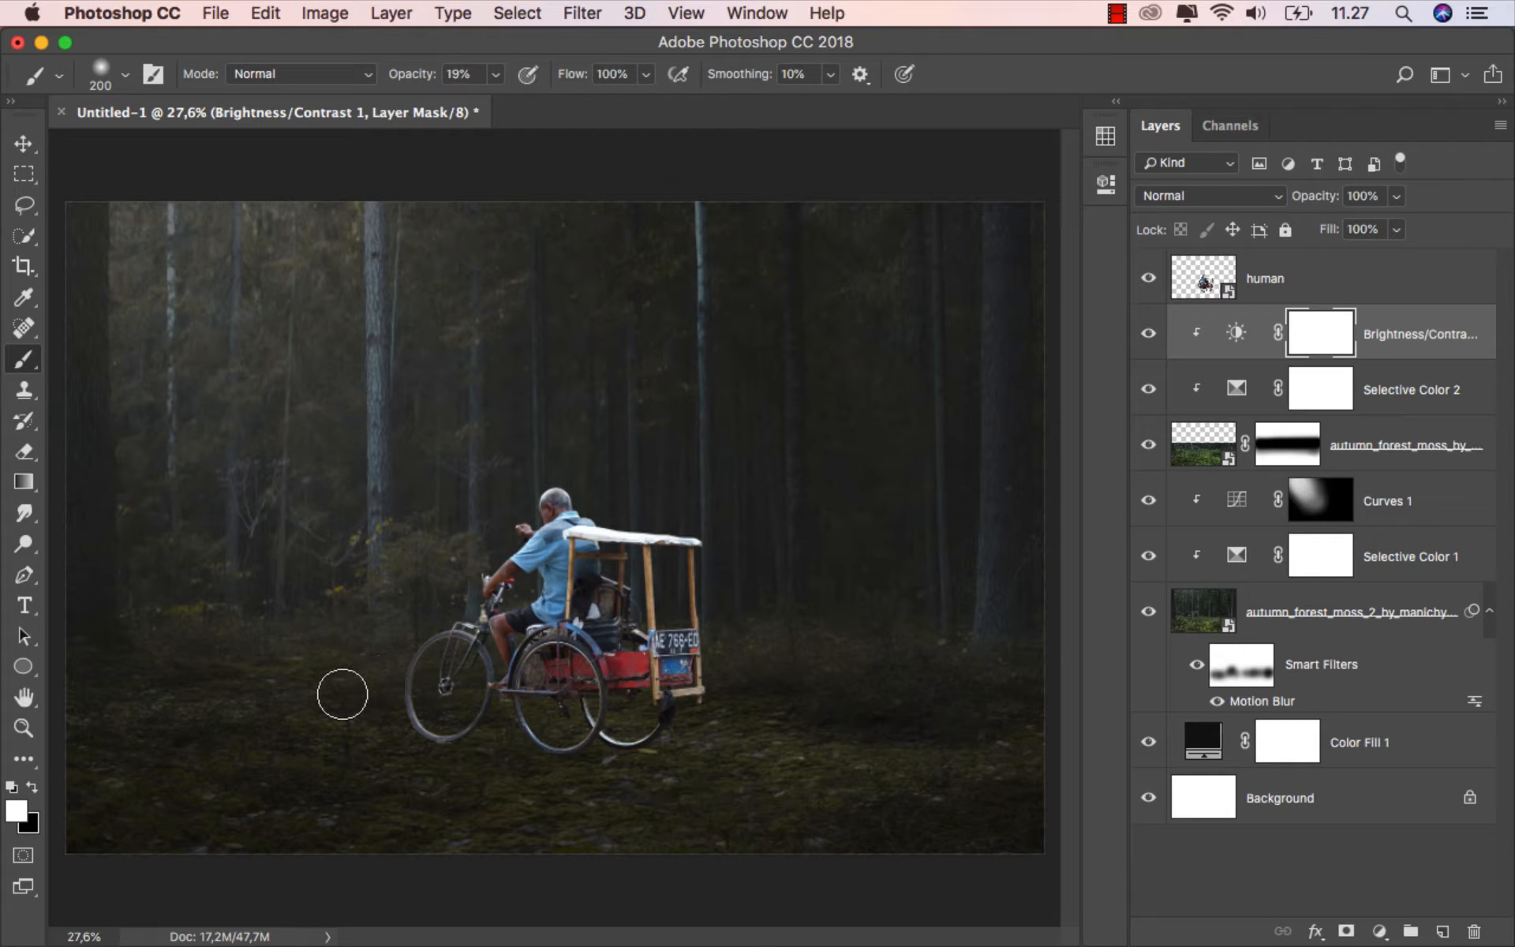
left_click(32, 786)
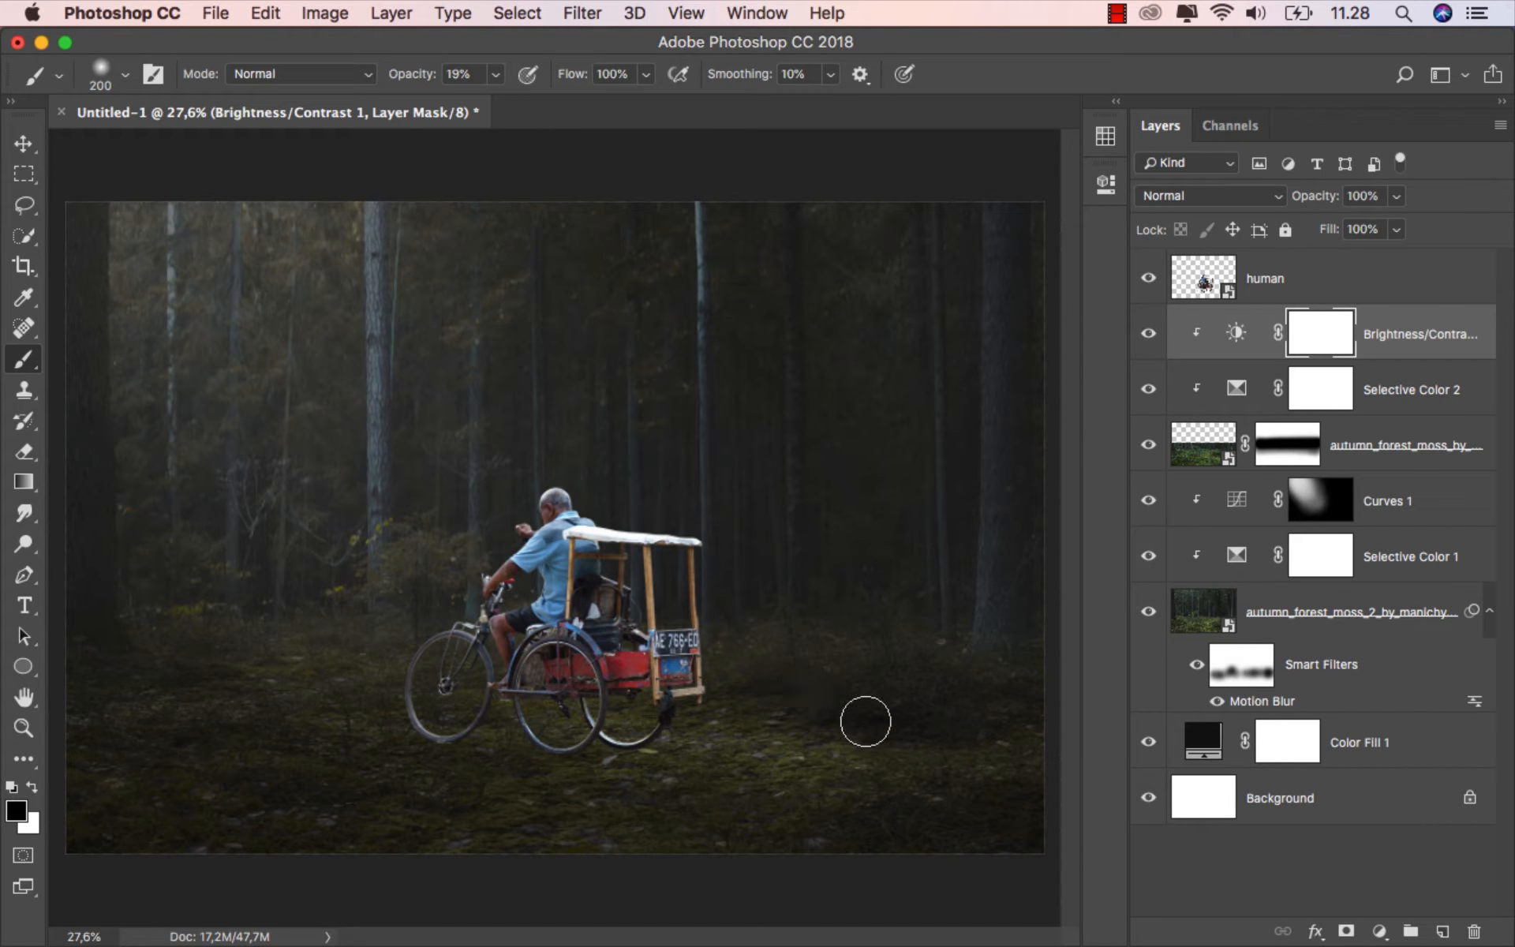
mouse_move(863, 757)
left_mouse_down()
mouse_move(649, 757)
mouse_move(431, 722)
mouse_move(403, 637)
left_mouse_up()
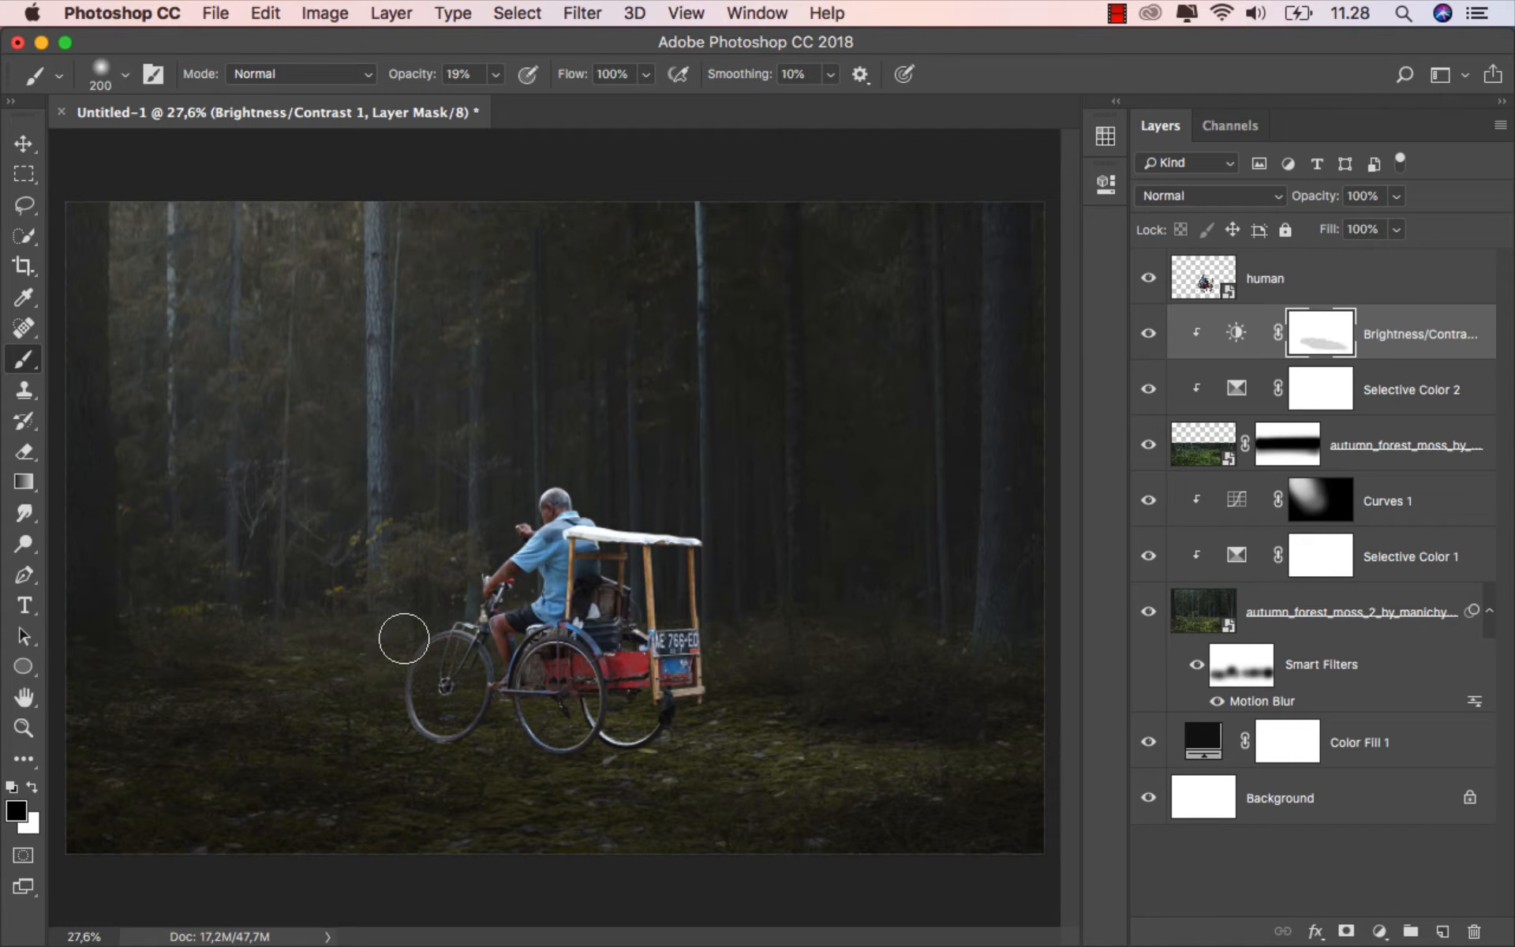
- Blend the lit ground around the wheels on the Brightness/Contrast mask with a 700 px black brush at 8% opacity
left_click_drag(422, 79, 400, 87)
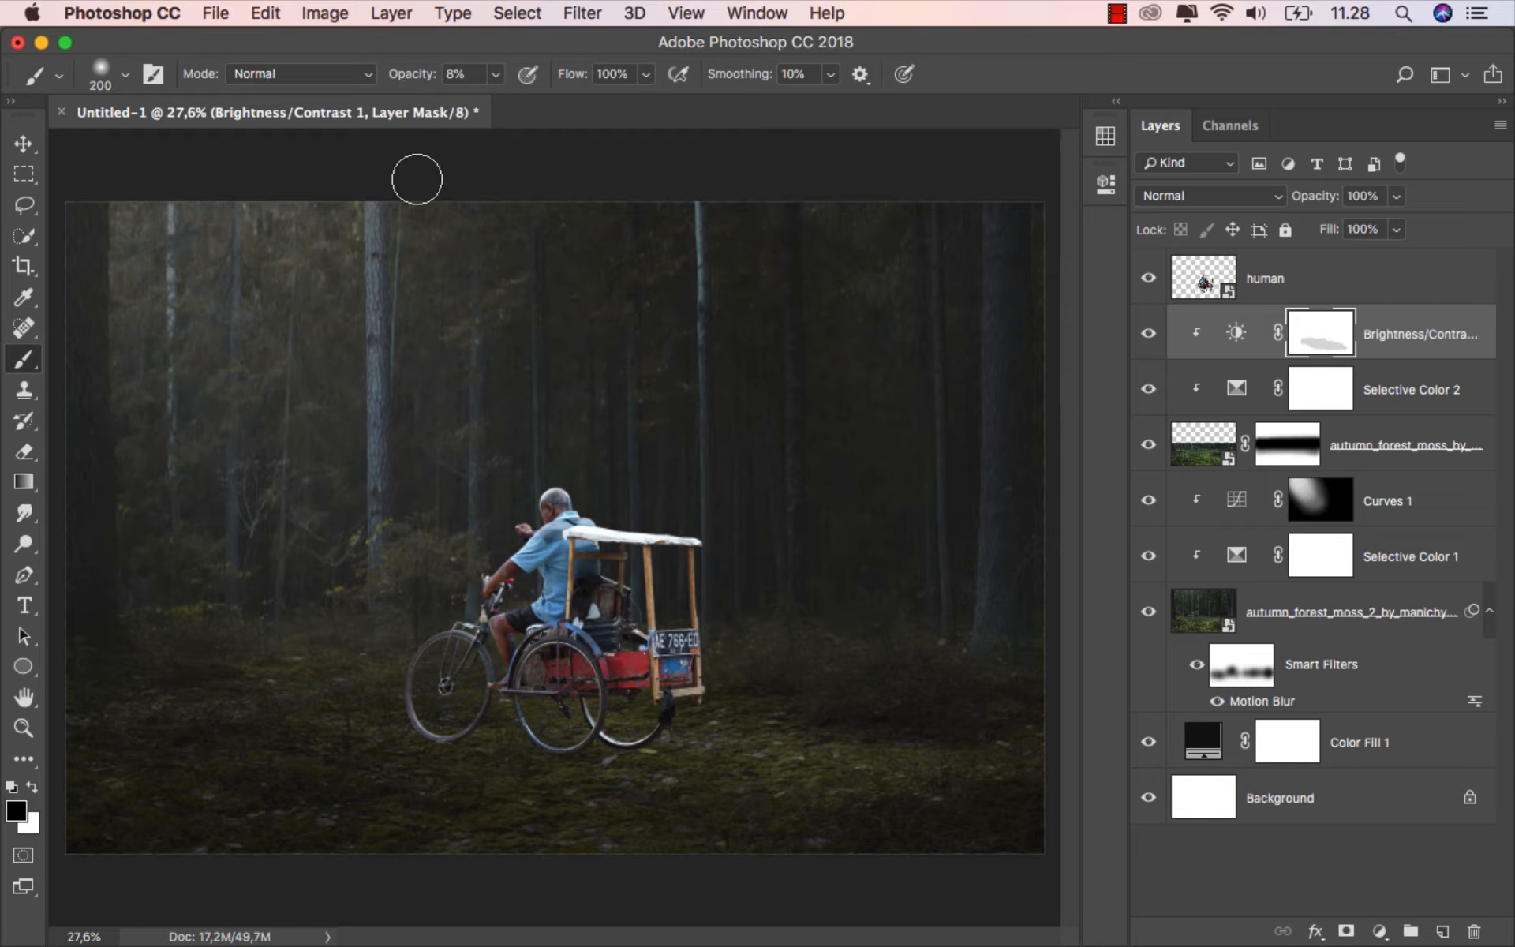
key("bracketright")
key("bracketright")
key("bracketright")
key("bracketright")
key("bracketright")
key("bracketright")
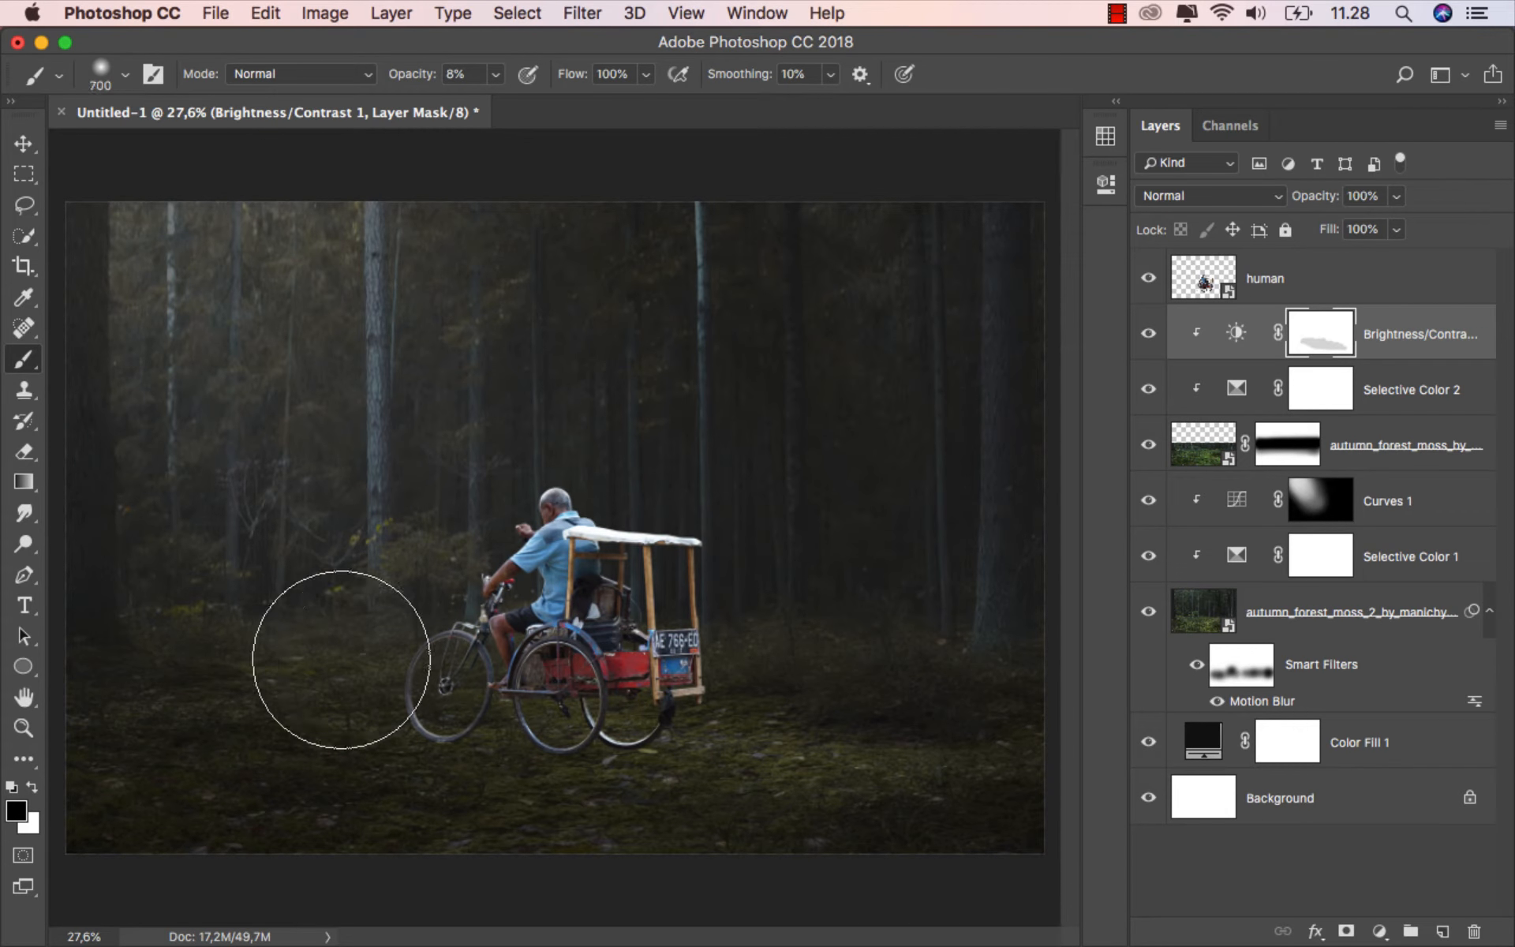
mouse_move(328, 643)
left_mouse_down()
mouse_move(315, 676)
mouse_move(210, 642)
mouse_move(355, 676)
mouse_move(710, 694)
mouse_move(744, 737)
mouse_move(755, 712)
left_mouse_up()
- Lighten the moss further on the Brightness/Contrast mask with a 400 px brush, and compare the image with the adjustment off and on
key("bracketleft")
key("bracketleft")
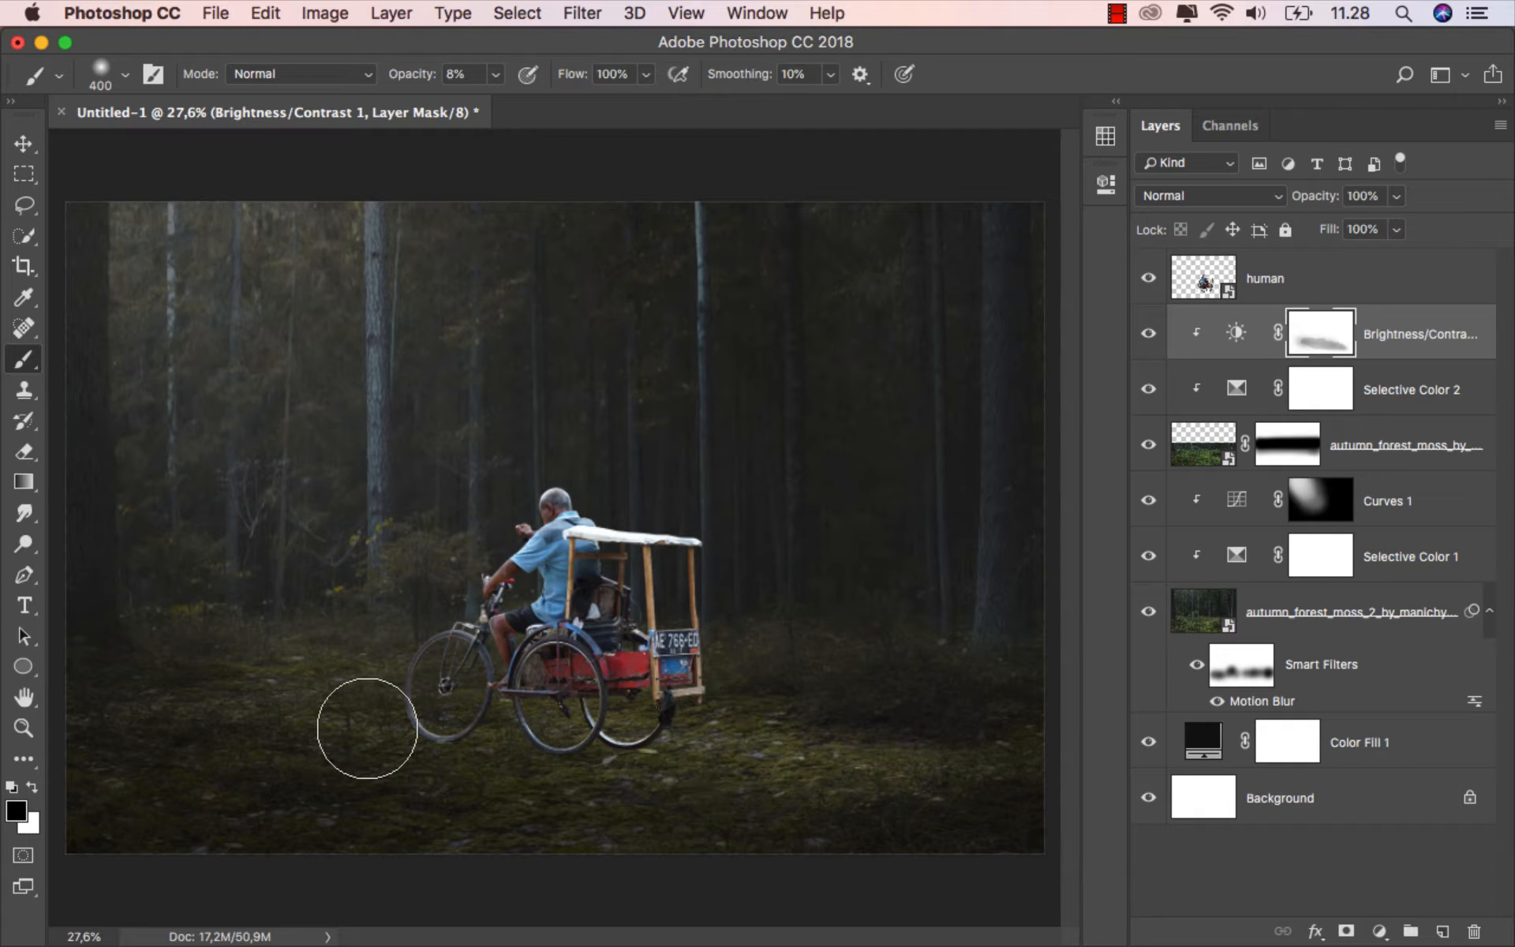
mouse_move(272, 649)
left_mouse_down()
mouse_move(211, 649)
mouse_move(324, 643)
left_mouse_up()
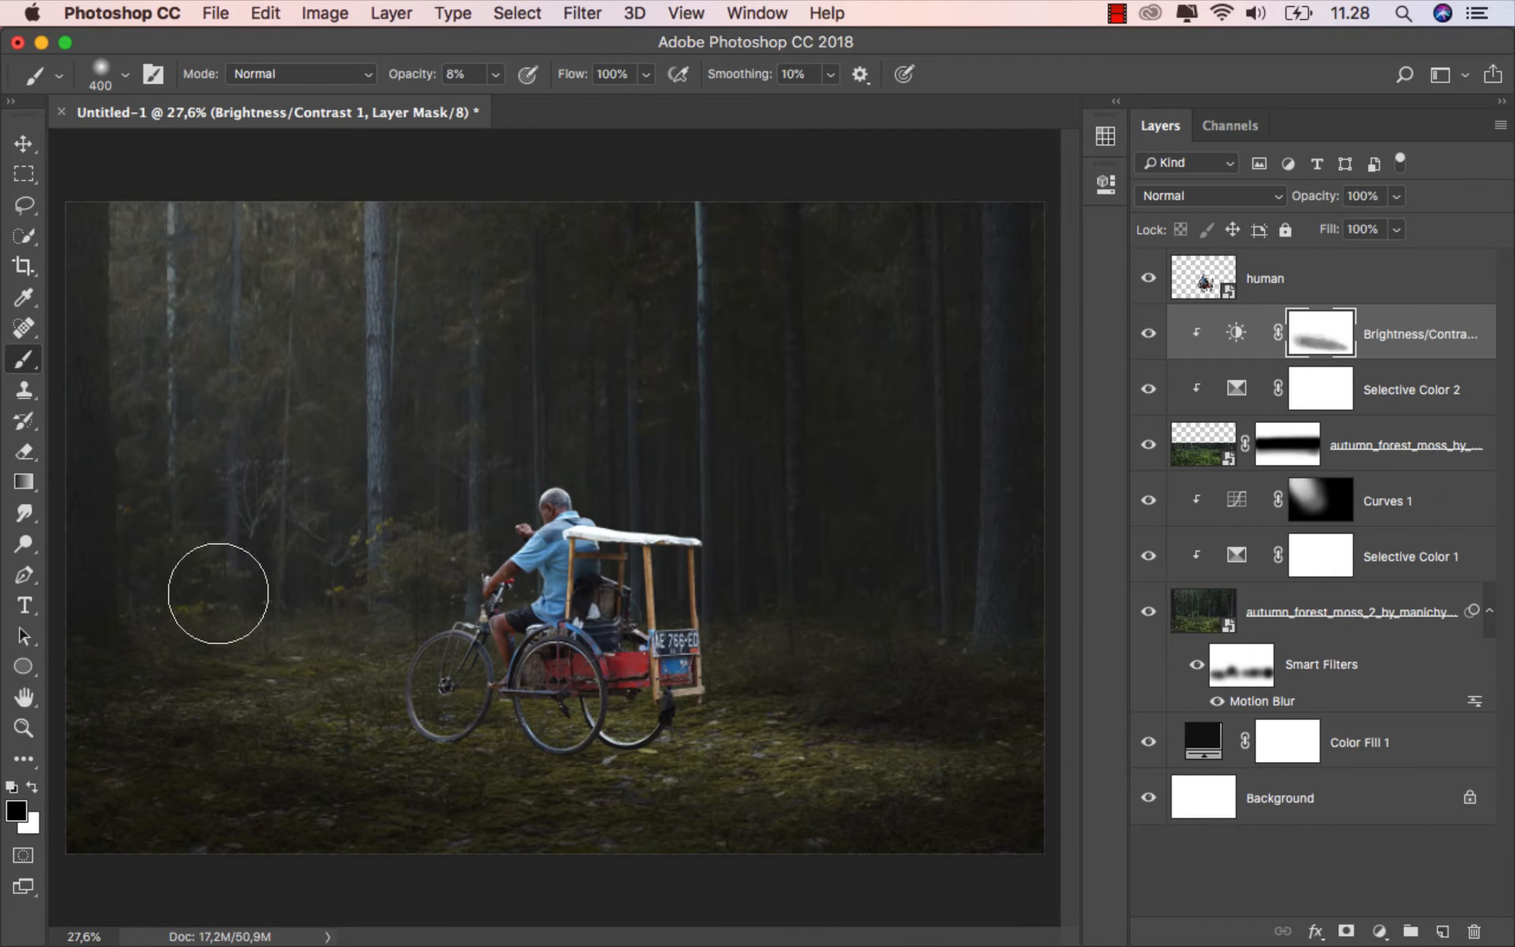
left_click(1149, 334)
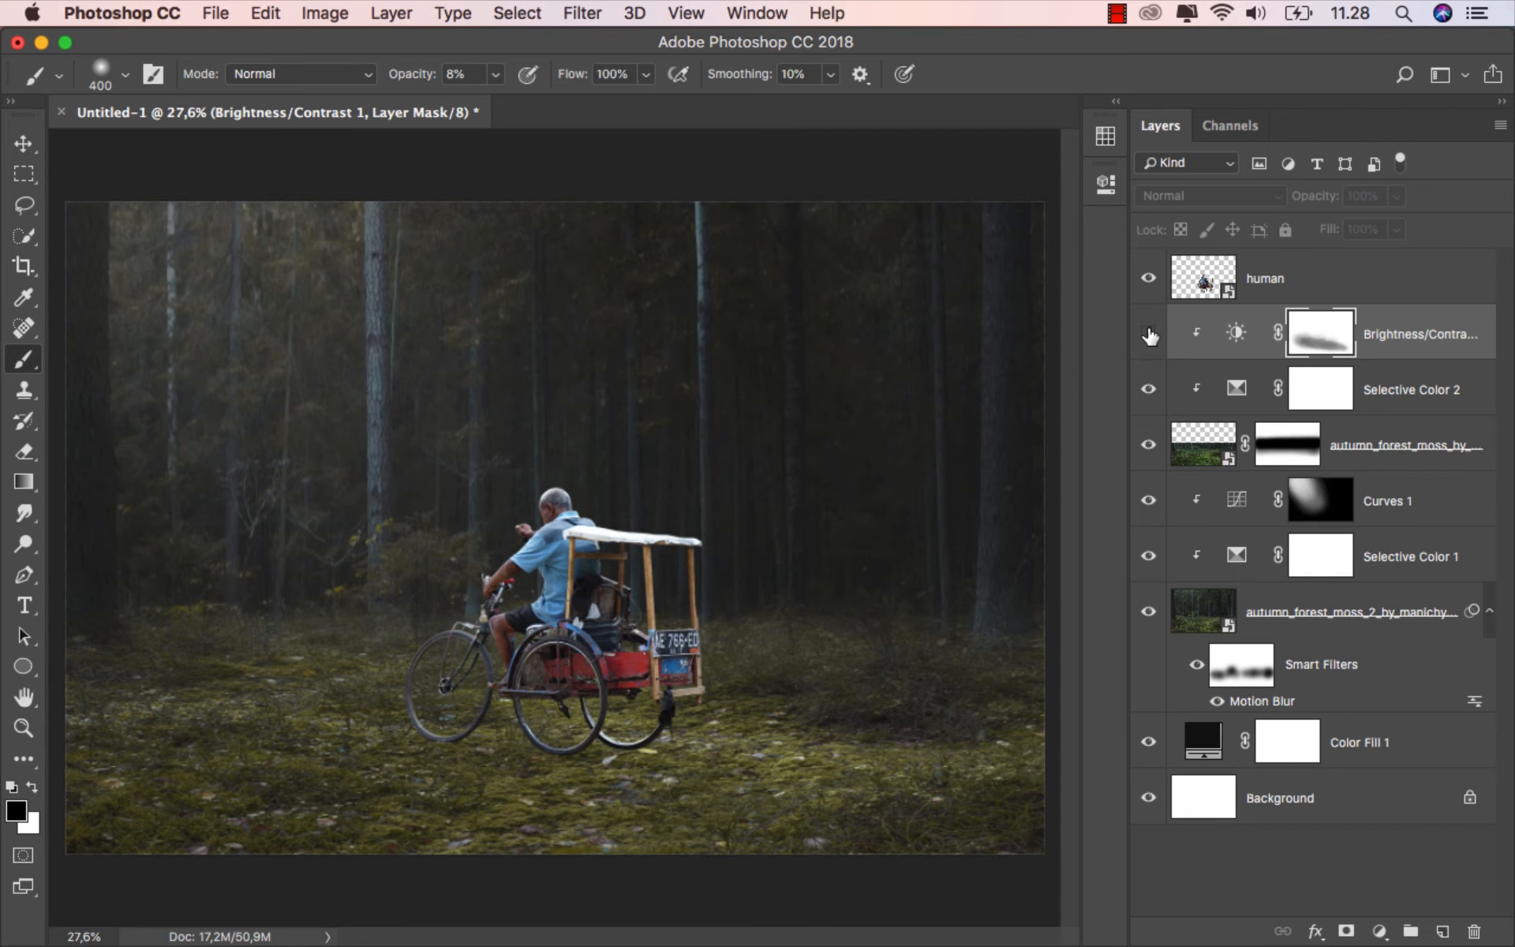
left_click(1149, 334)
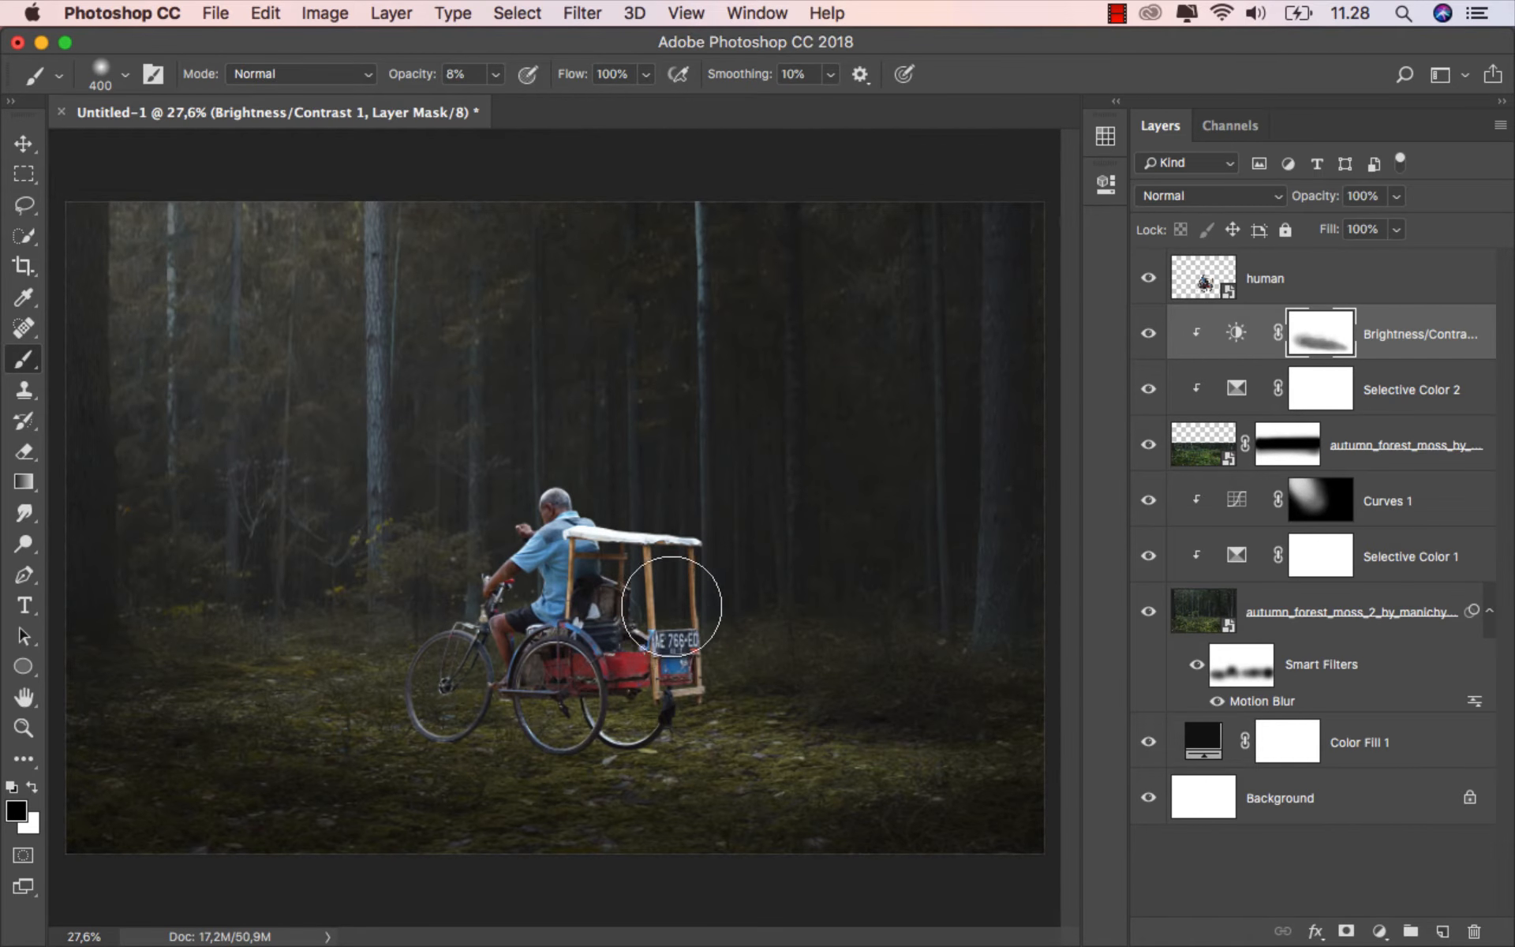
- Add a new layer named "shadow" above the ground's Brightness/Contrast adjustment
left_click(24, 144)
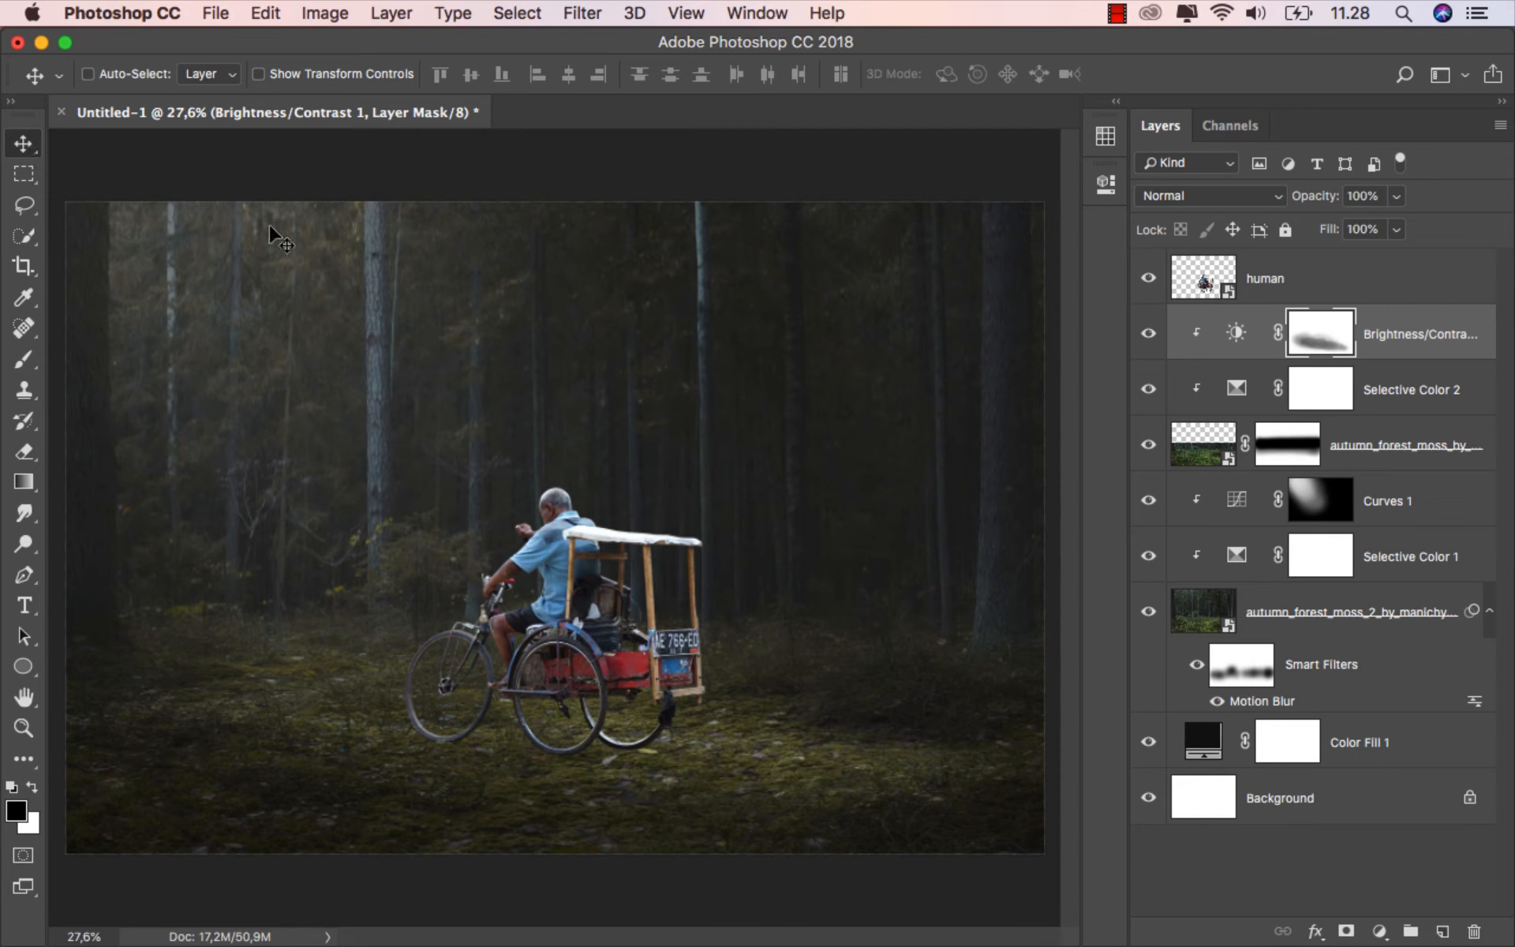
left_click(1142, 338)
left_click(1386, 335)
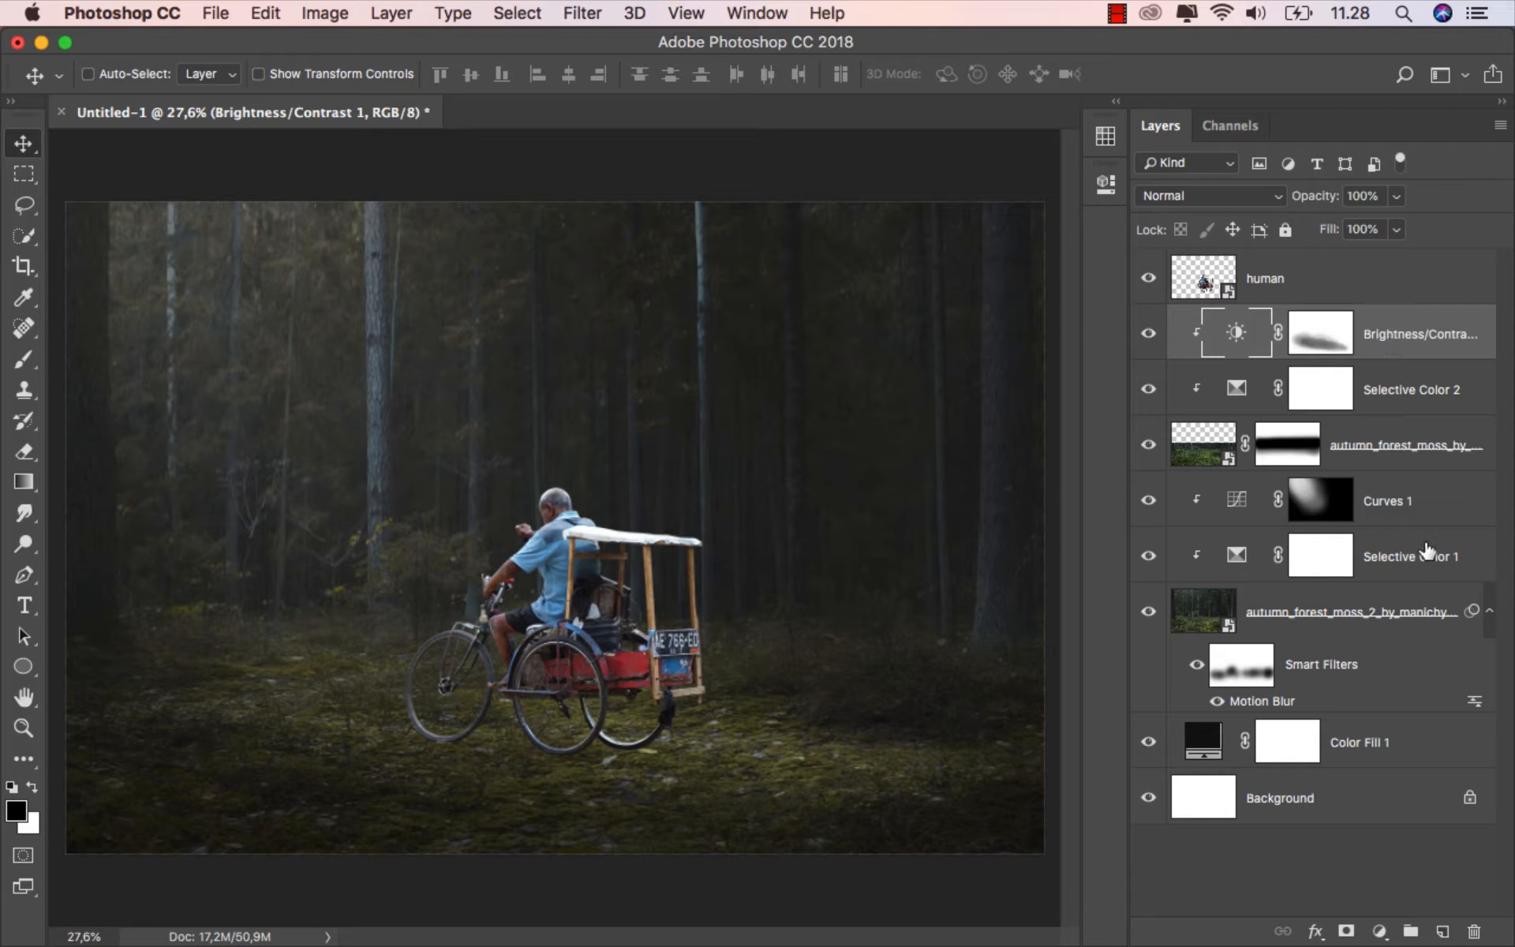
left_click(1442, 931)
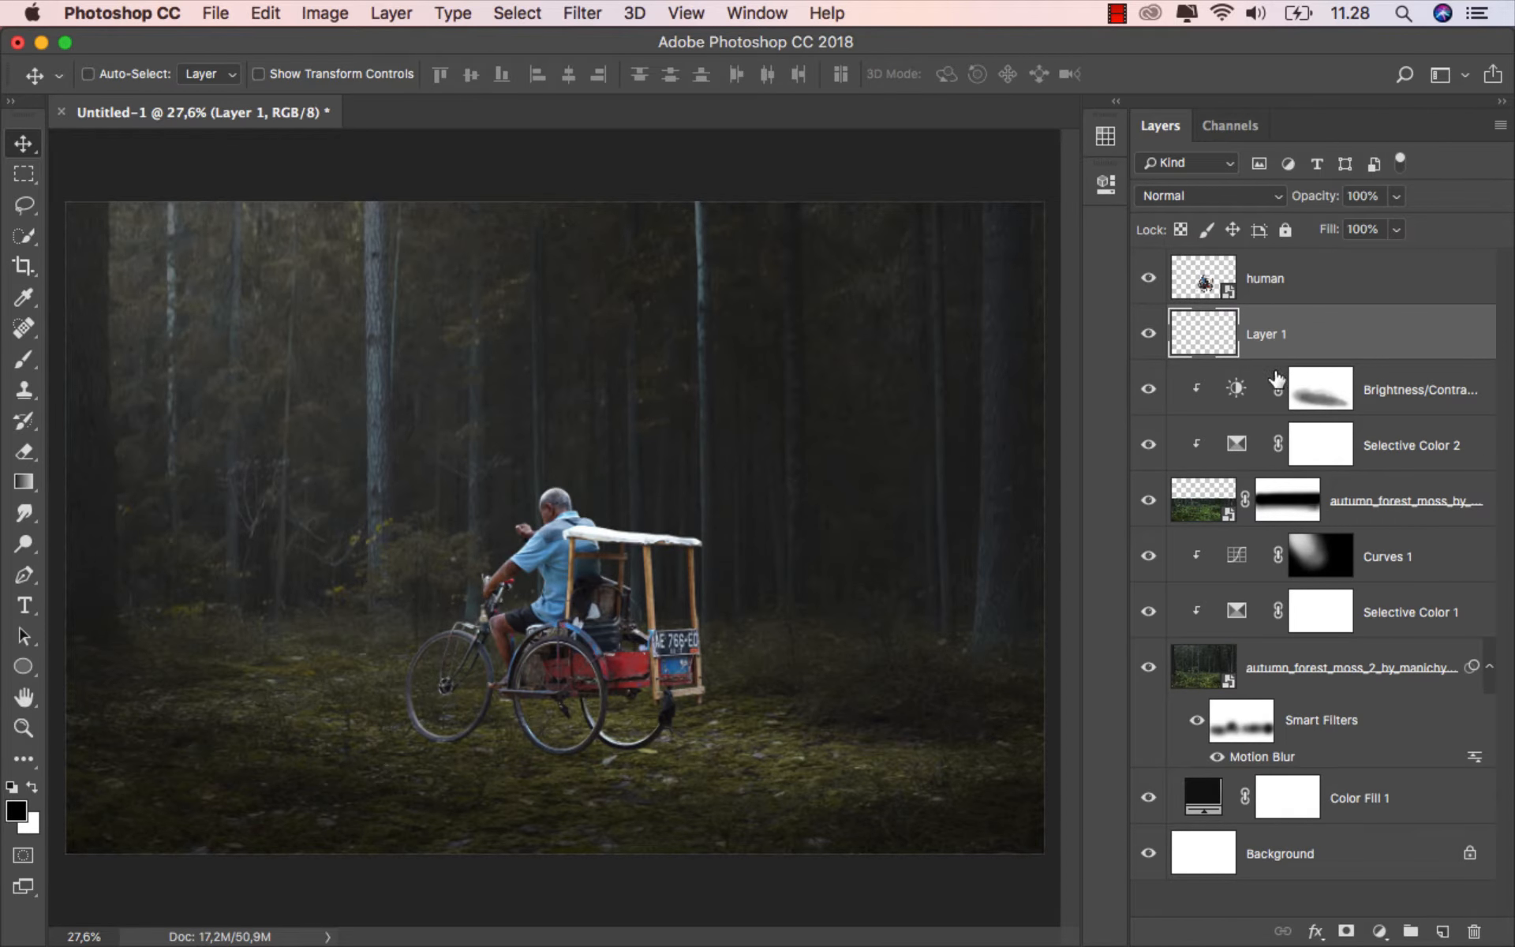
type("shadow")
key("Return")
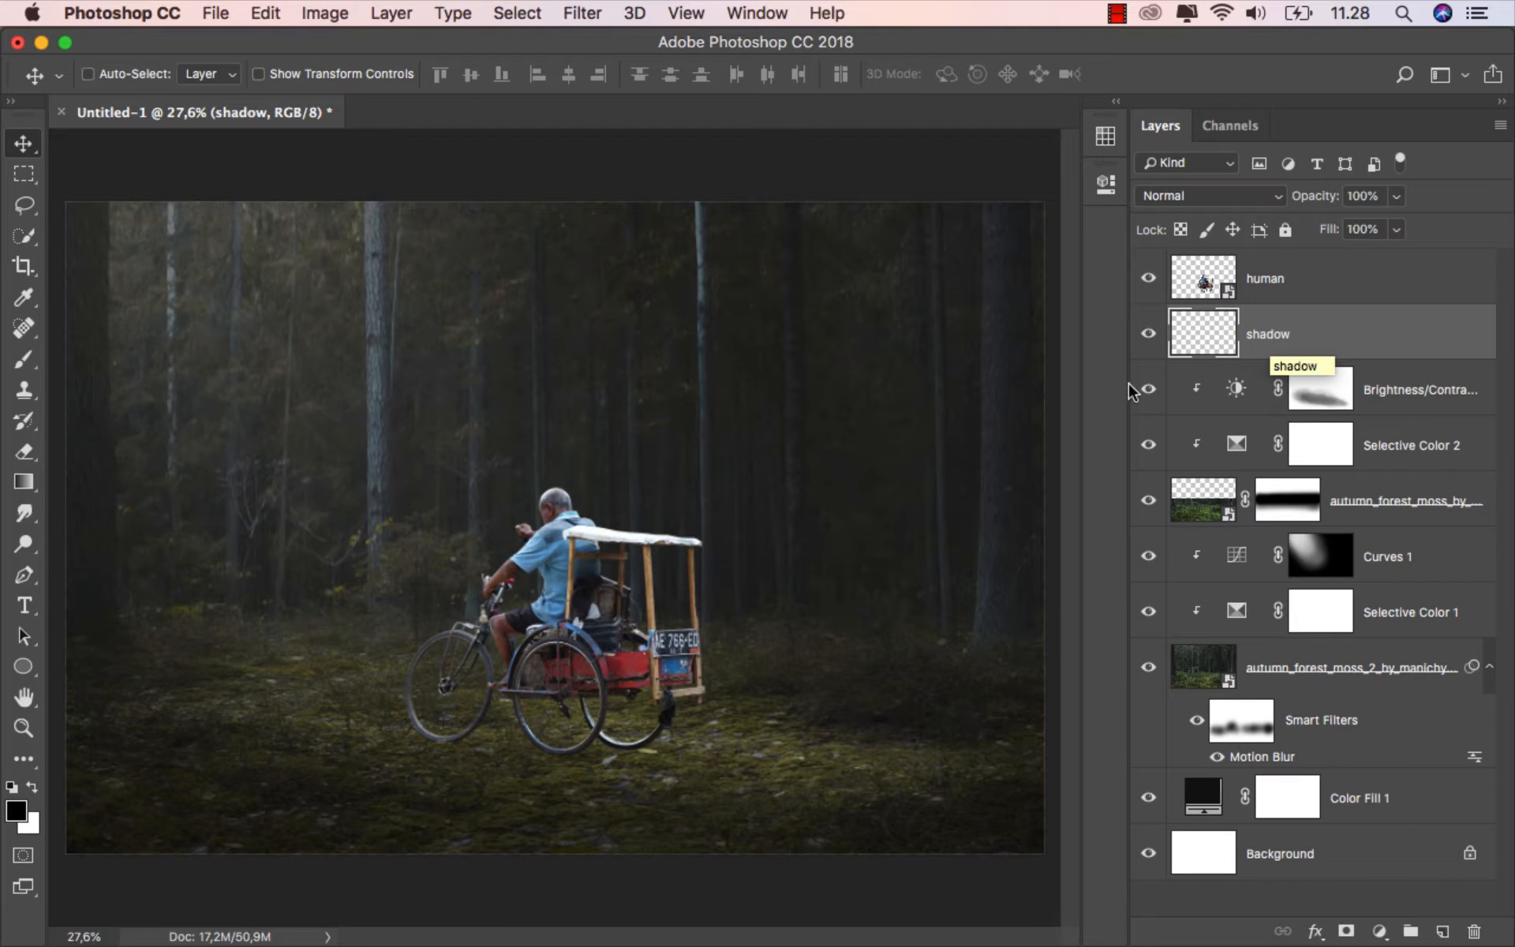
- Set the brush opacity to 20% and the shadow layer's blend mode to Soft Light
left_click(31, 361)
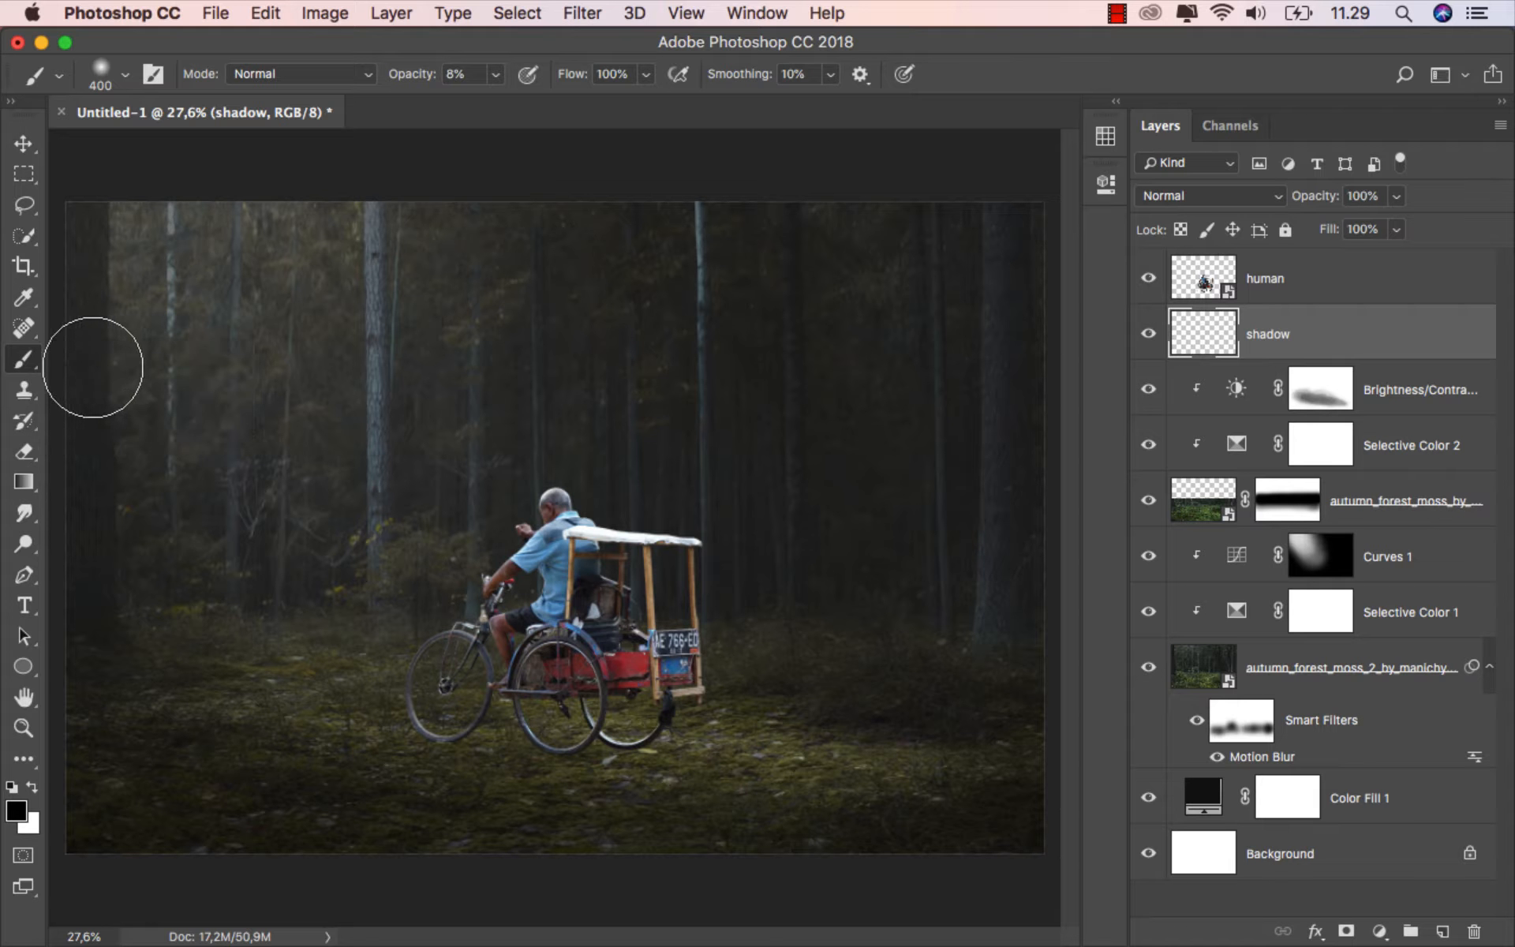
left_click_drag(414, 79, 430, 82)
left_click(1193, 204)
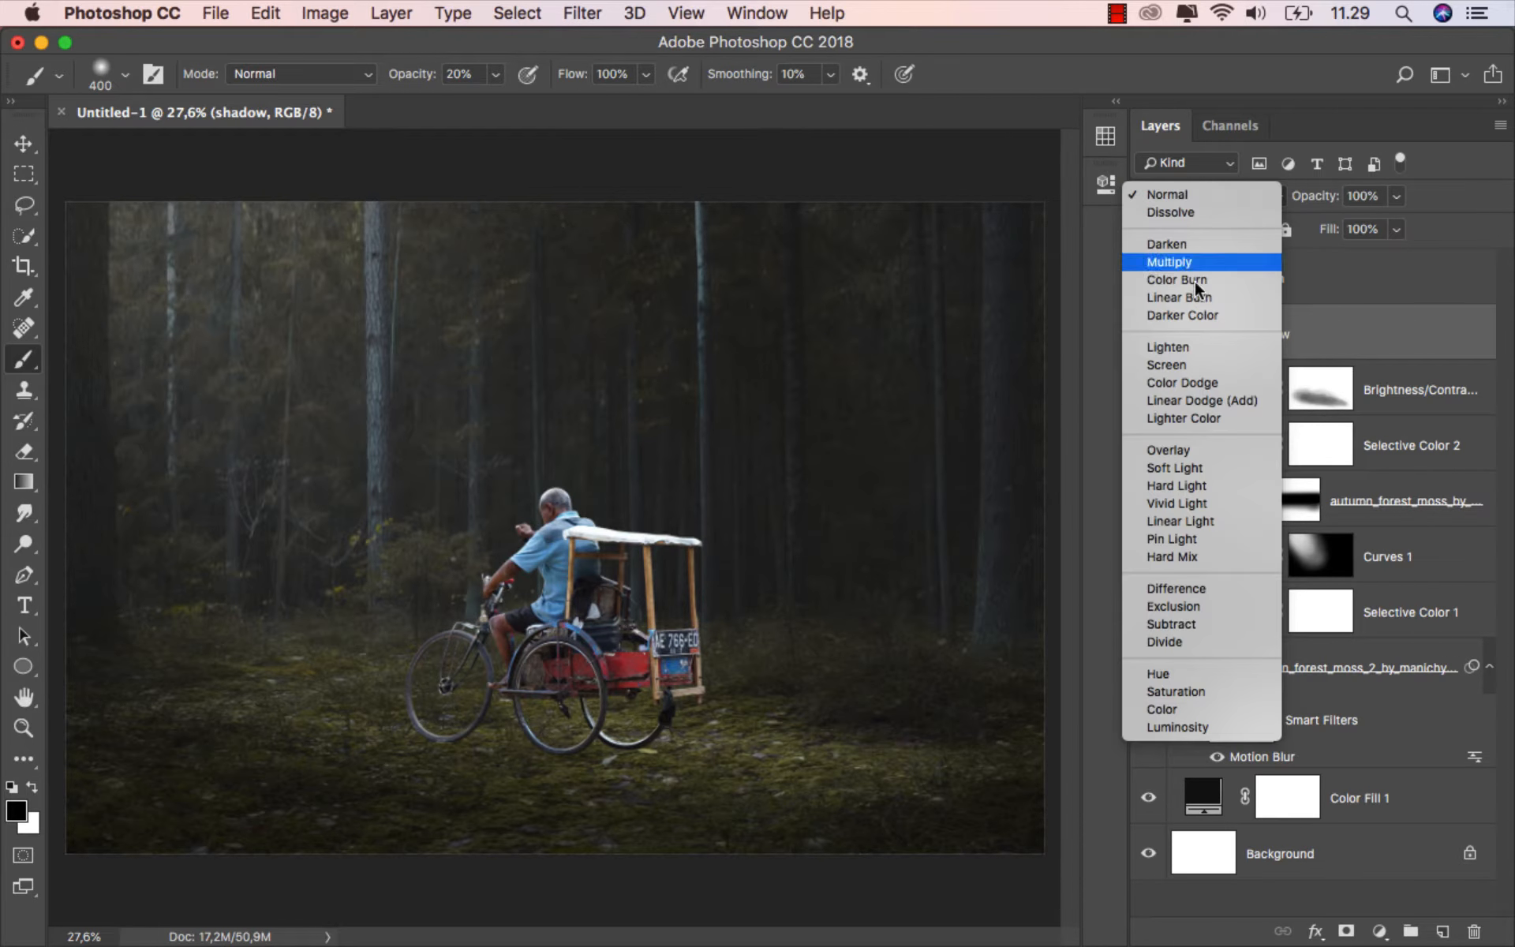
left_click(1209, 465)
- Paint a black shadow on the ground beneath the wheels and out behind the rickshaw with a 35 px brush
key("bracketleft")
key("bracketleft")
key("bracketleft")
key("bracketleft")
key("bracketleft")
key("bracketleft")
key("bracketleft")
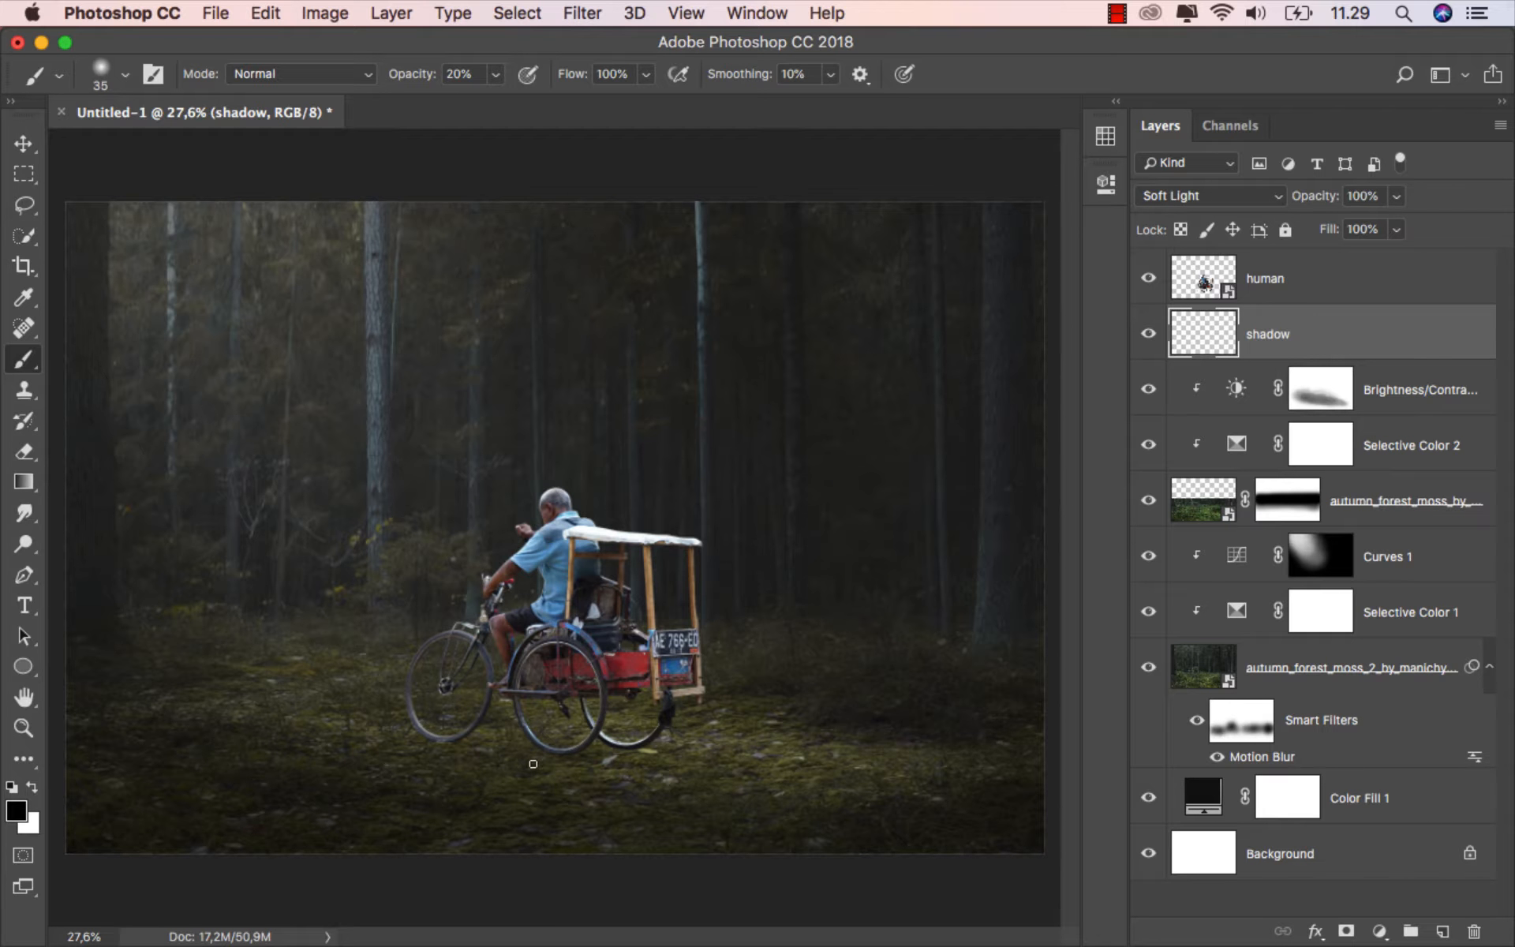
mouse_move(640, 751)
left_mouse_down()
mouse_move(745, 775)
mouse_move(581, 733)
left_mouse_up()
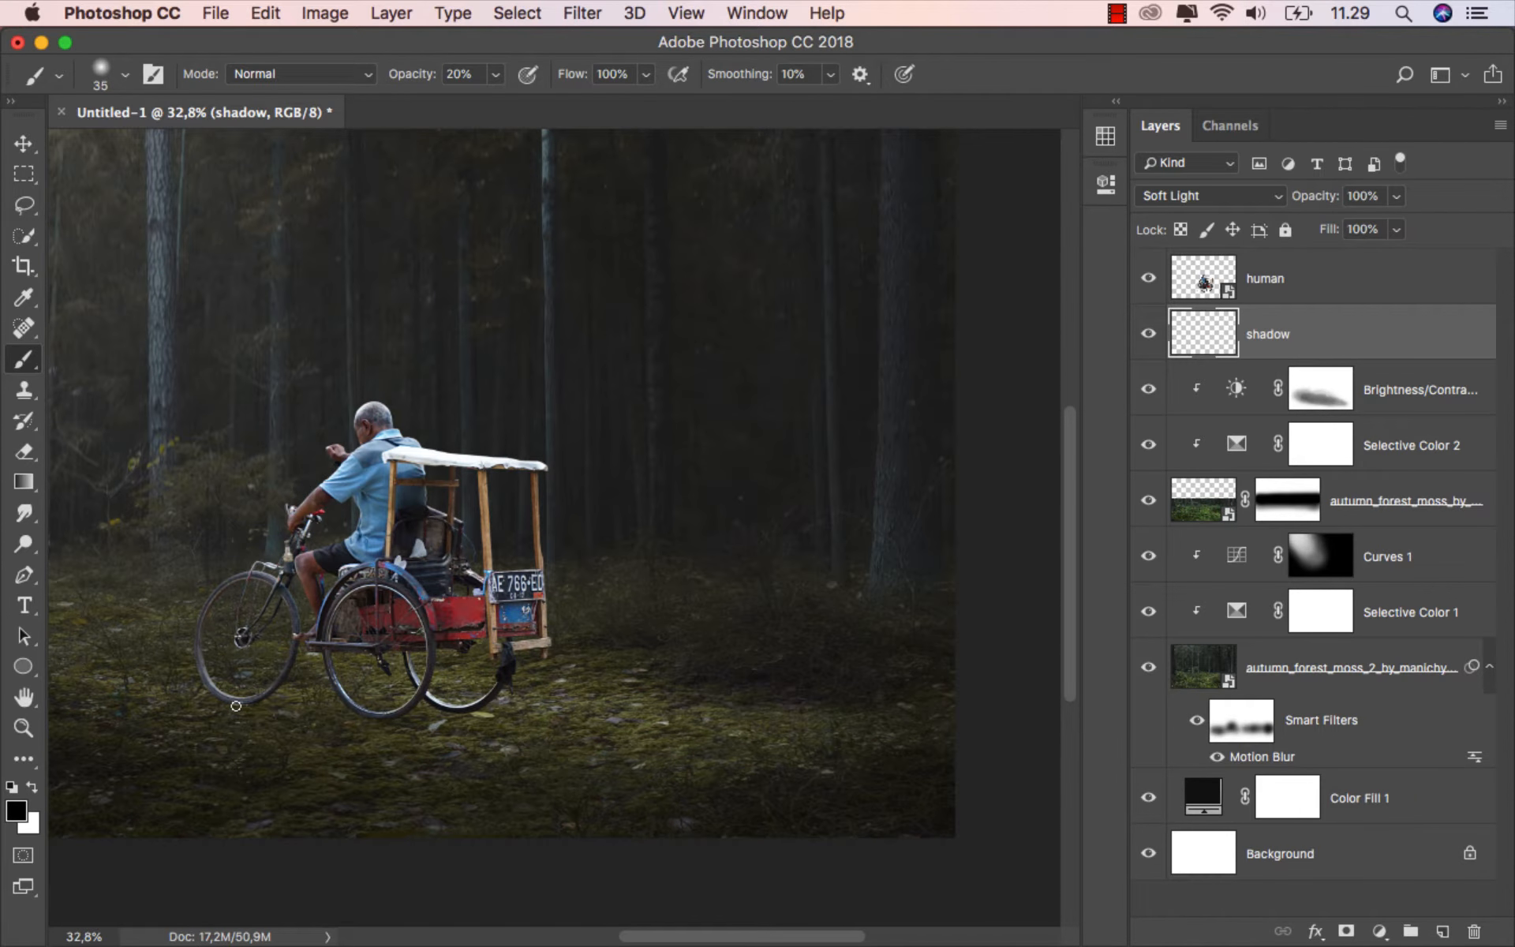
left_click_drag(411, 711, 750, 731)
scroll(376, 742, "down", 1)
left_click_drag(252, 700, 333, 715)
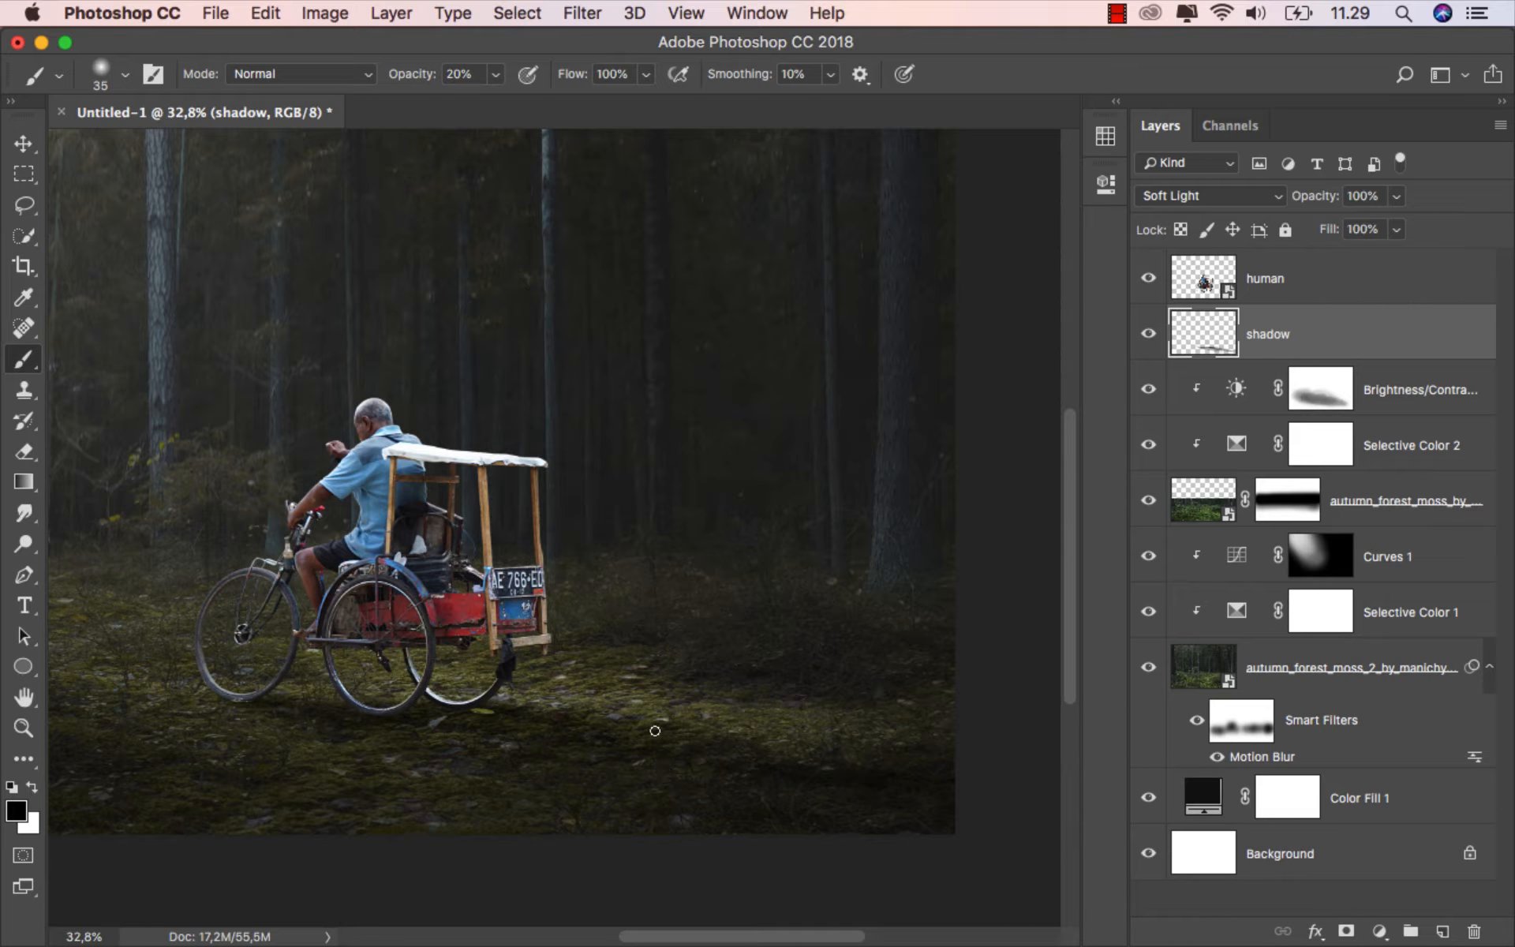
key("super+0")
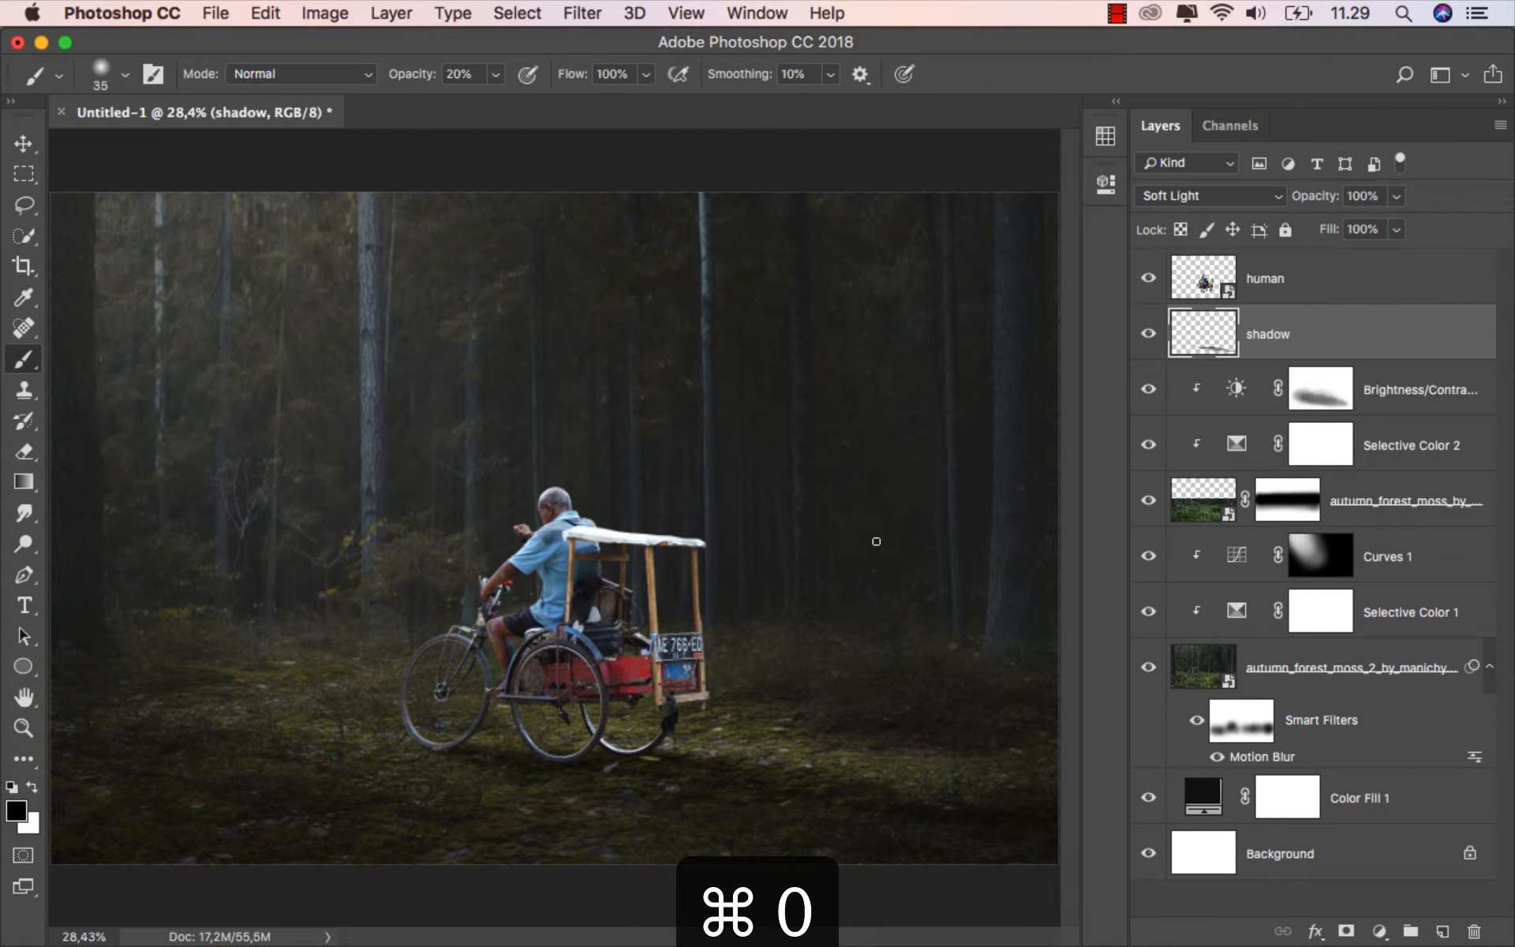
- Slightly lower the shadow layer's opacity
left_click(23, 143)
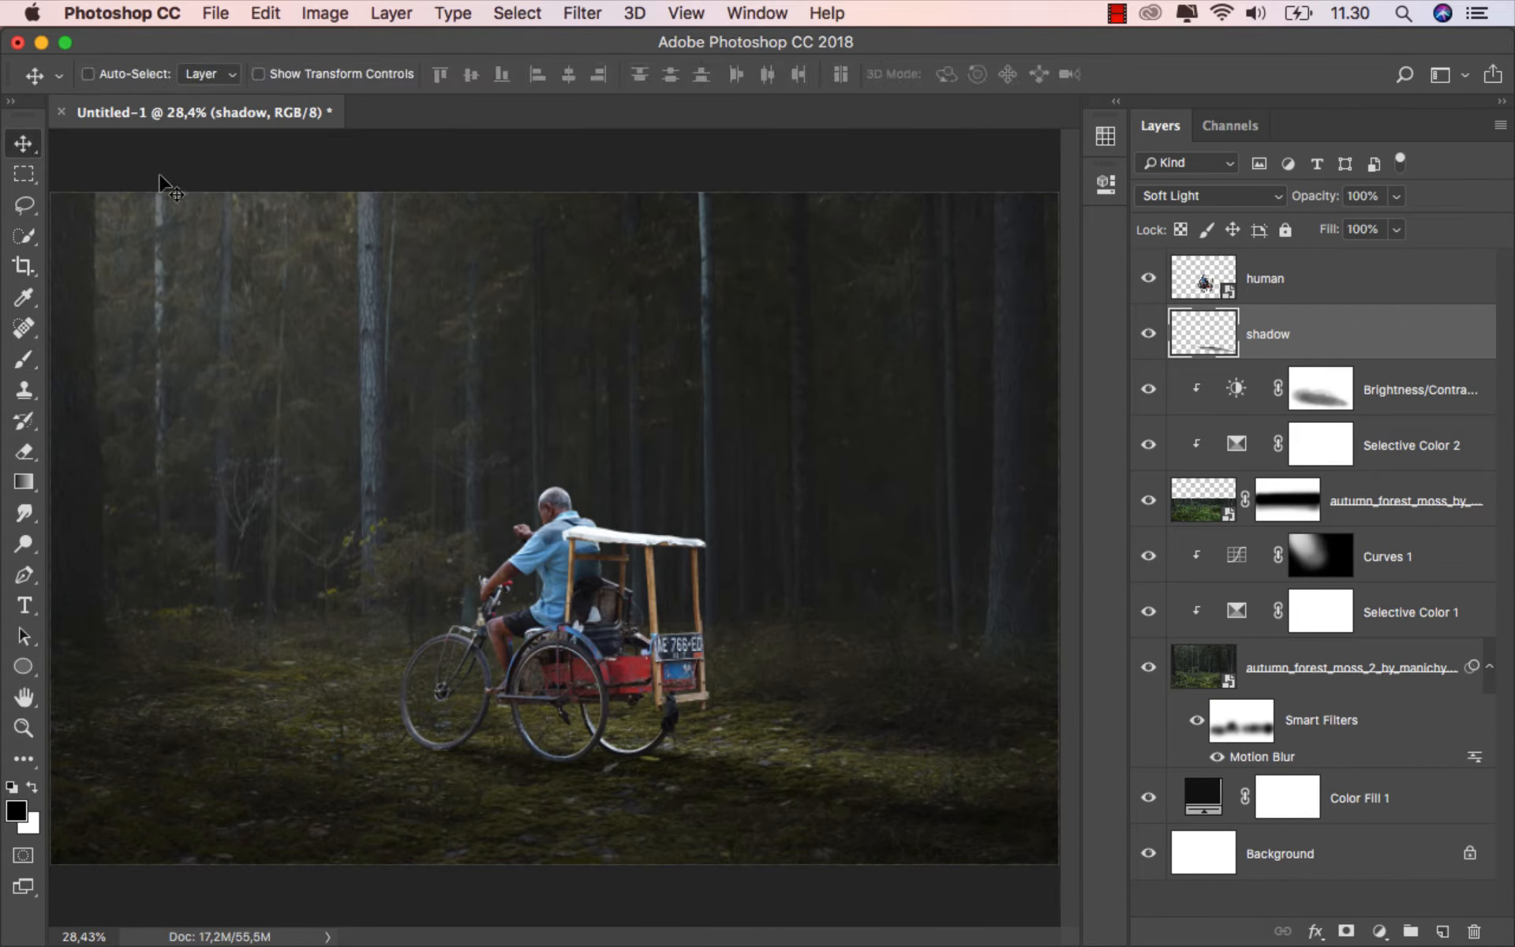
left_click(1395, 197)
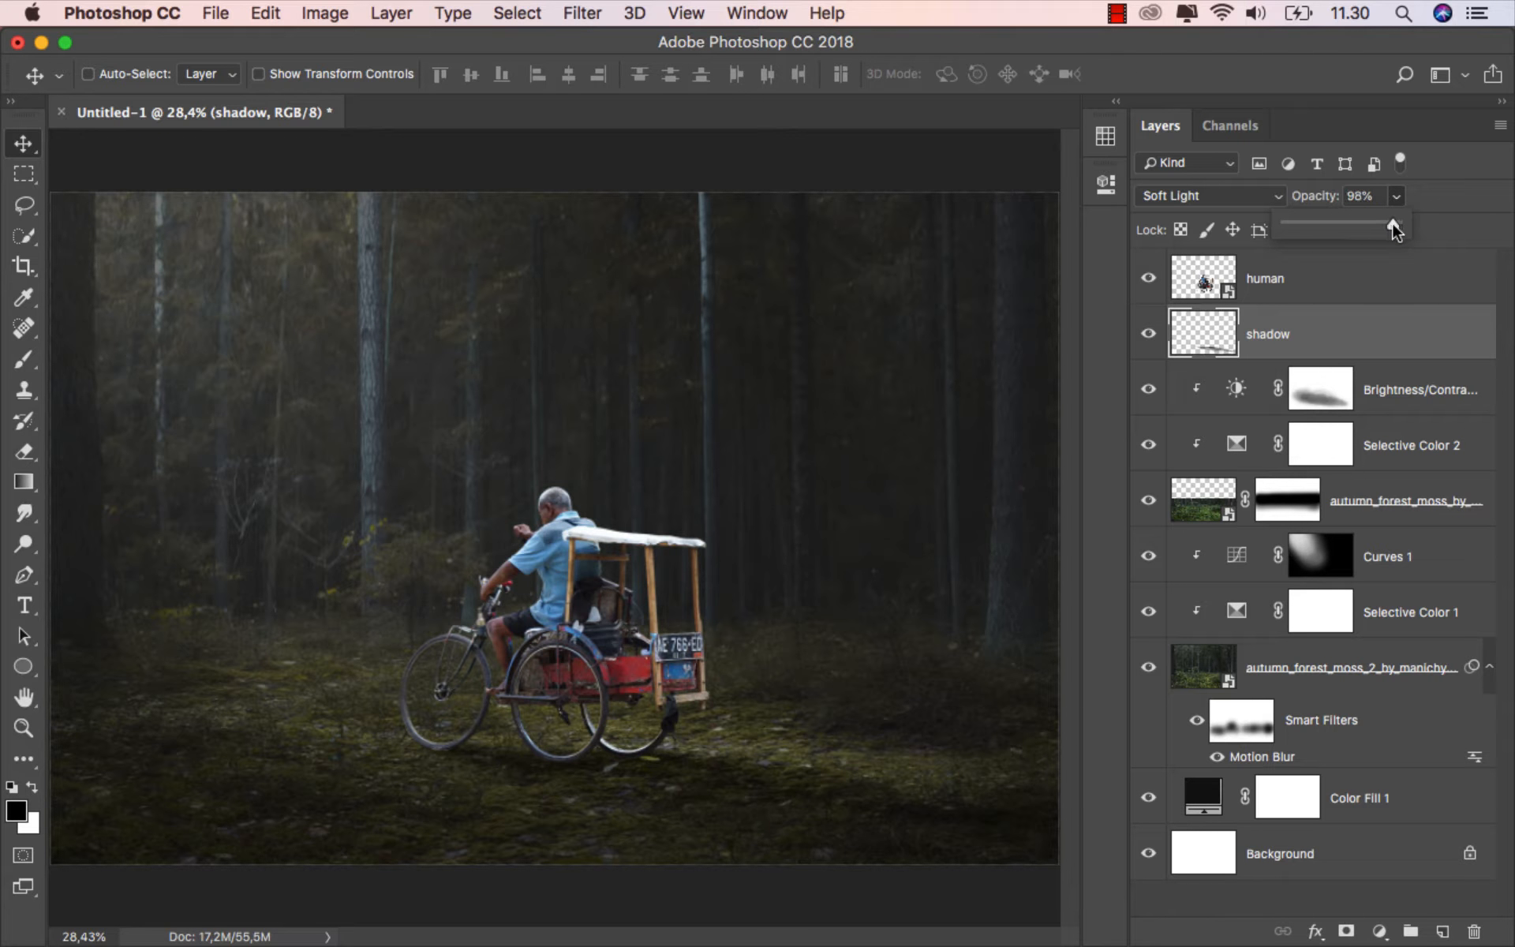
left_click_drag(1395, 230, 1388, 232)
- Add a mask to the human layer and blend the wheels' lower edges into the moss with a 35 px black brush at 20% opacity
left_click(1328, 285)
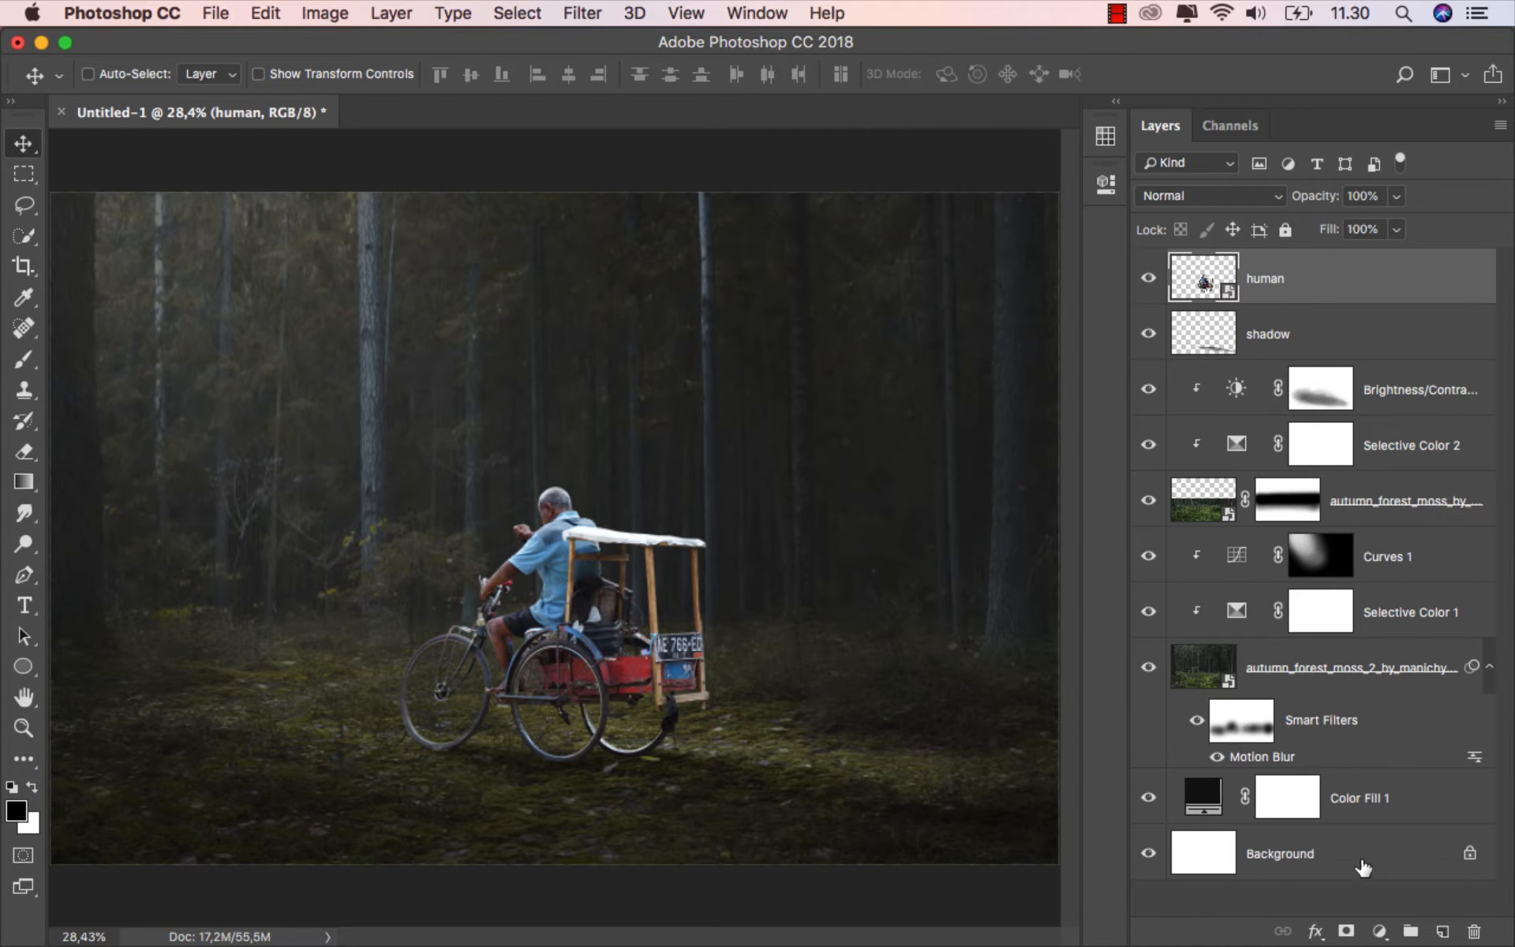
left_click(1346, 931)
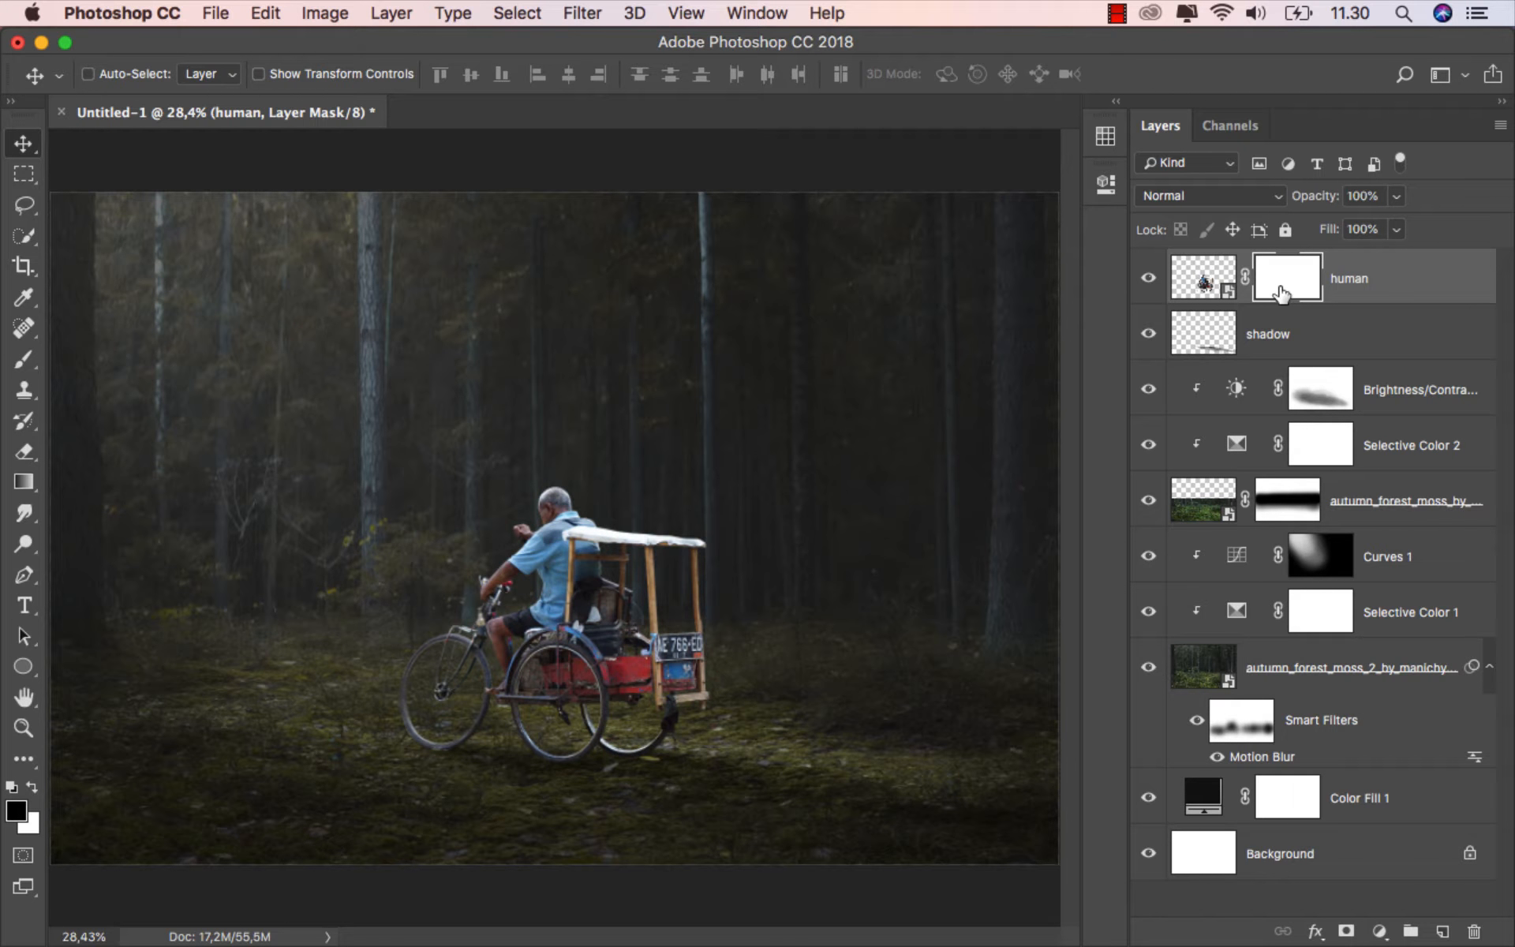
left_click(26, 360)
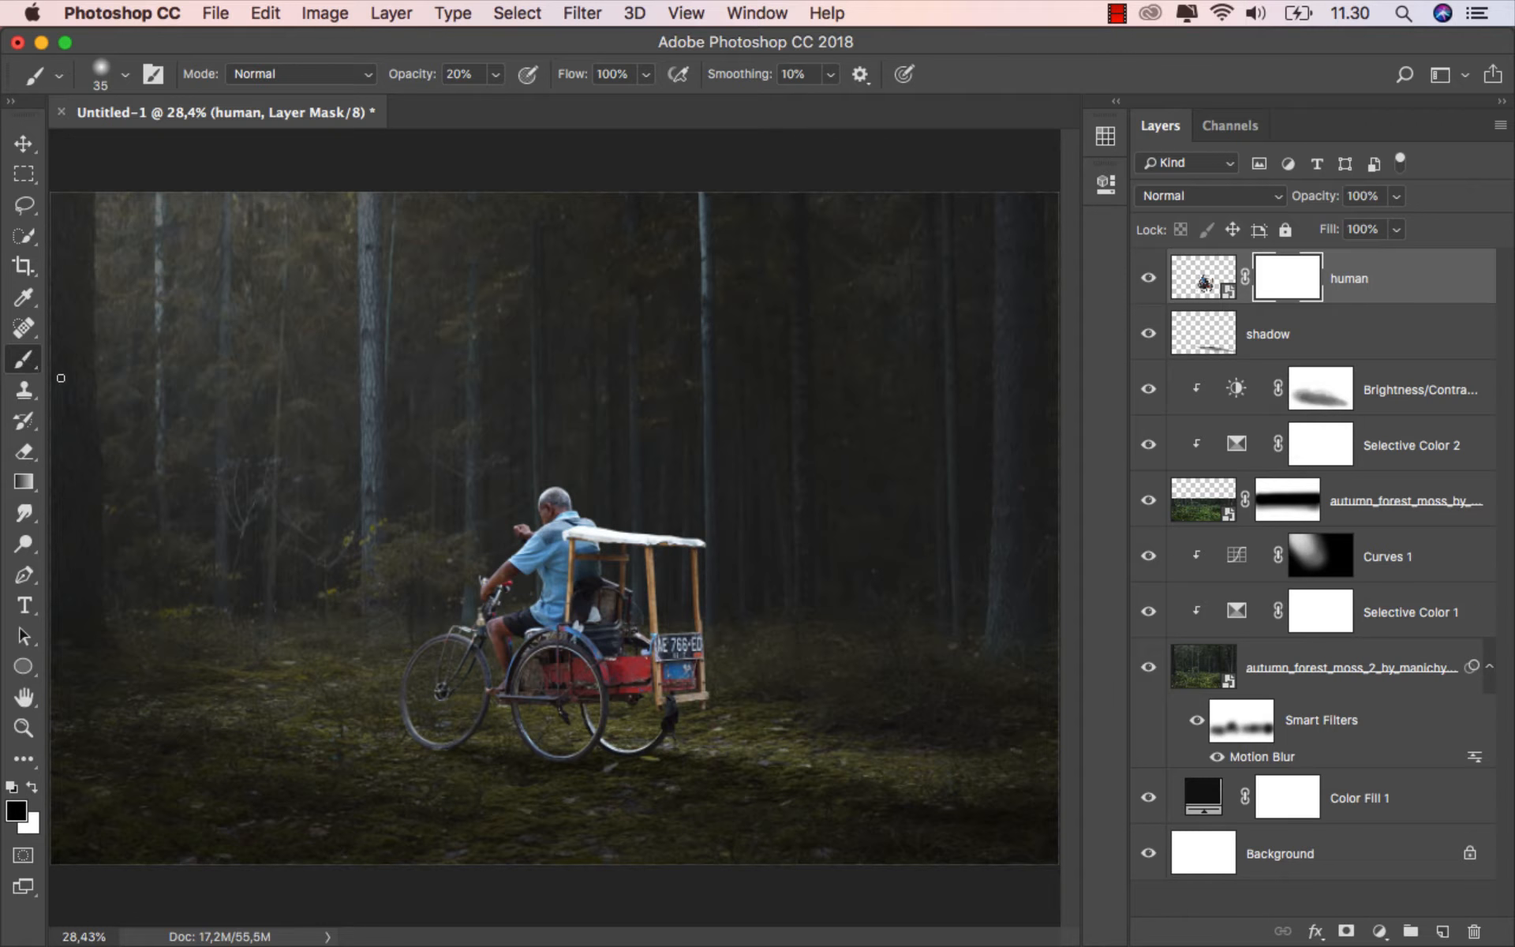
scroll(369, 632, "up", 5)
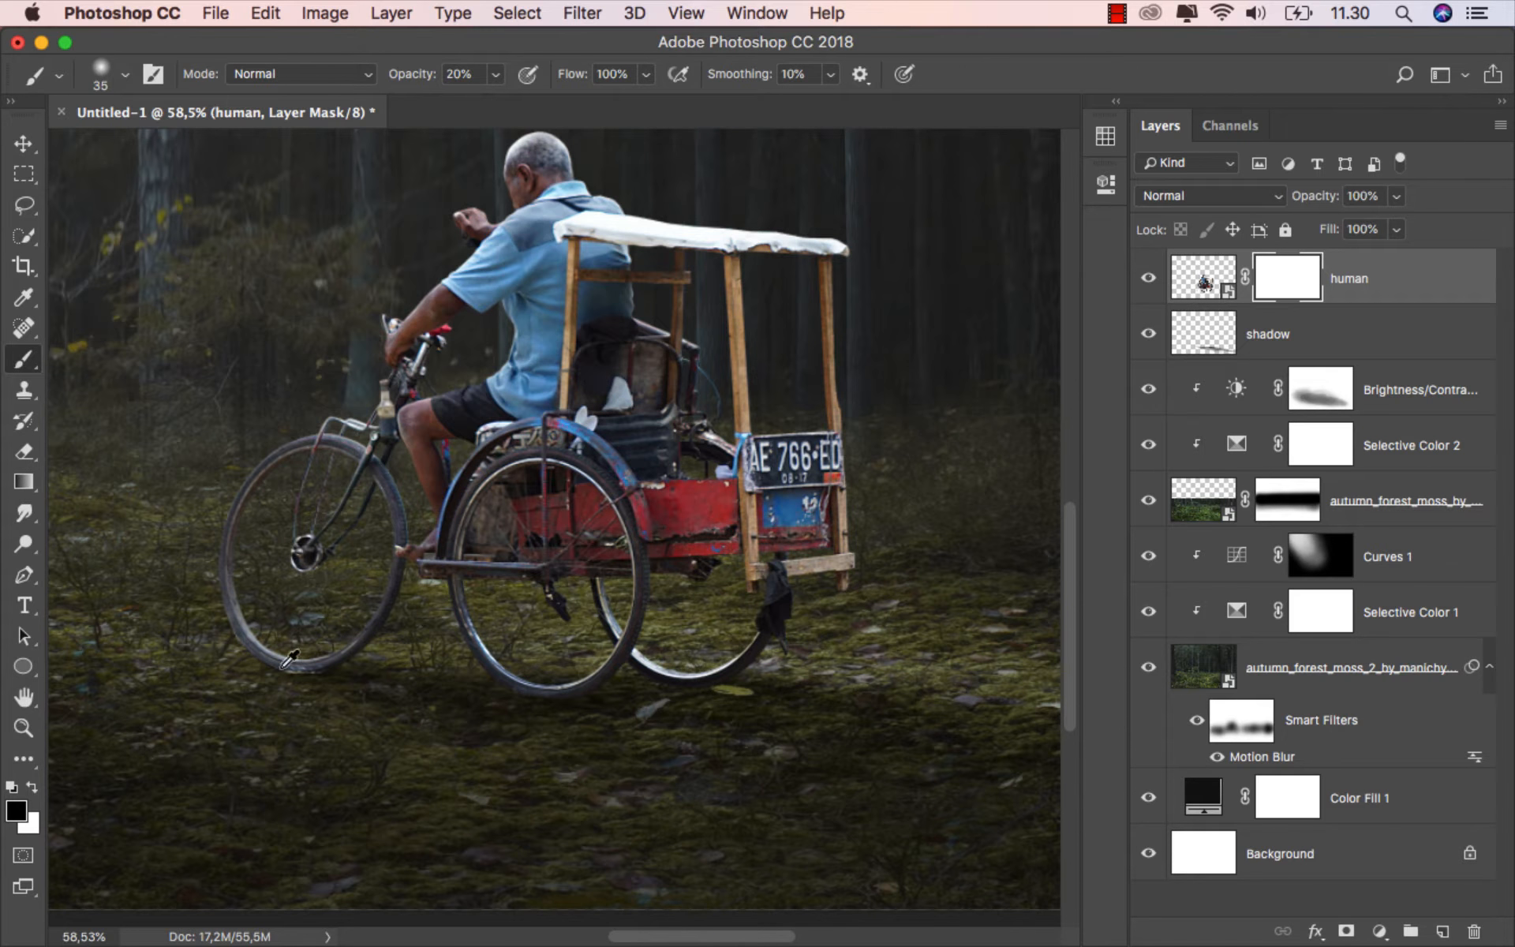
scroll(288, 646, "up", 1)
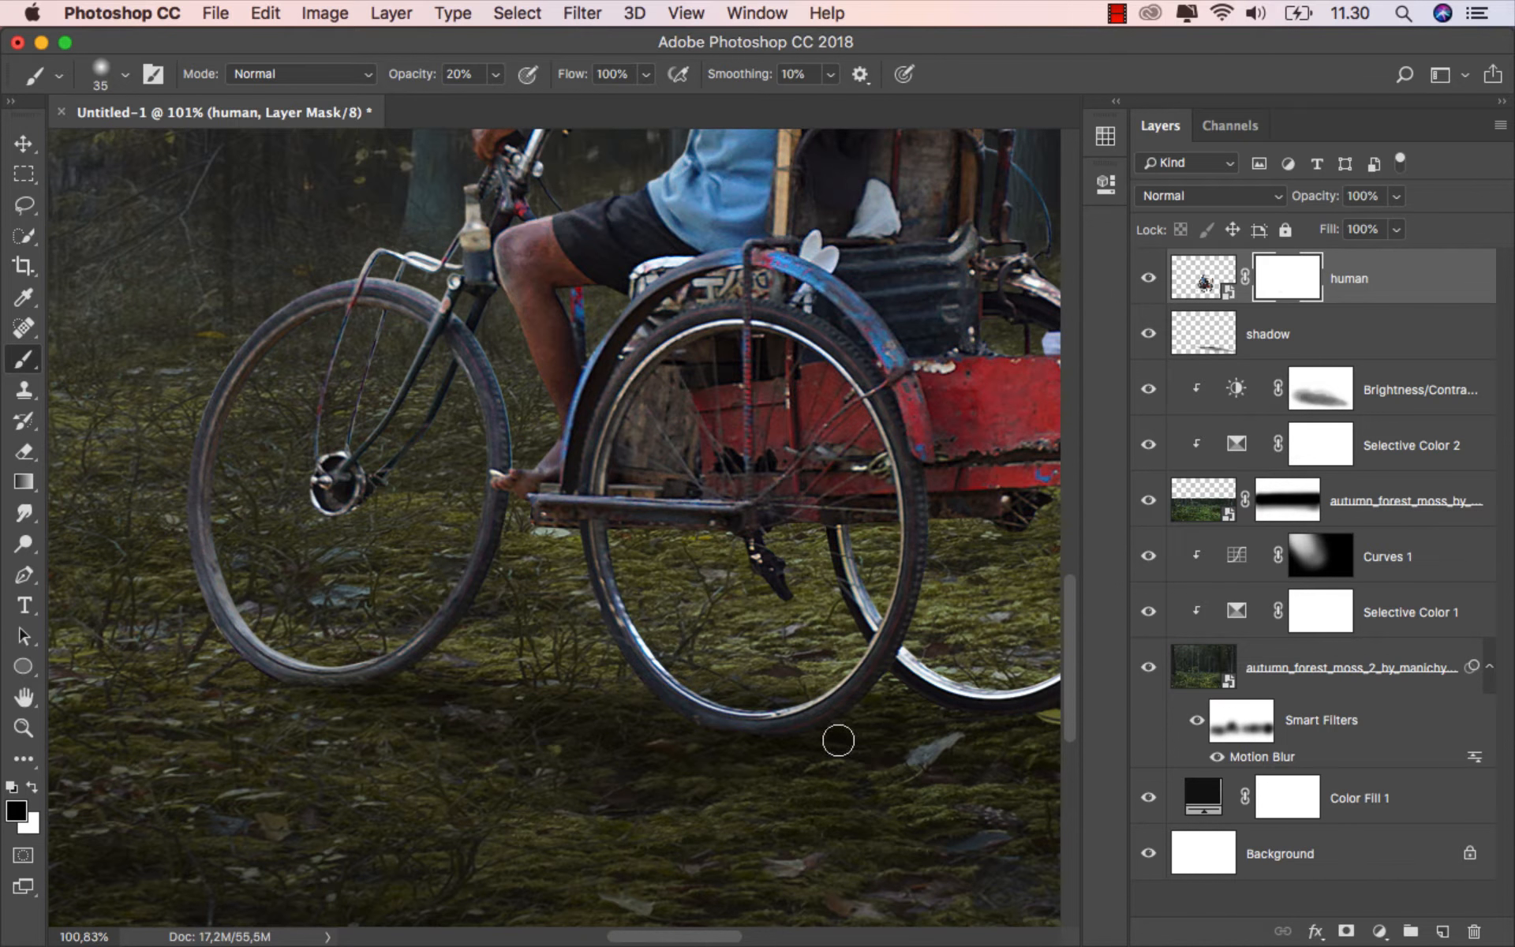
left_click_drag(886, 736, 584, 750)
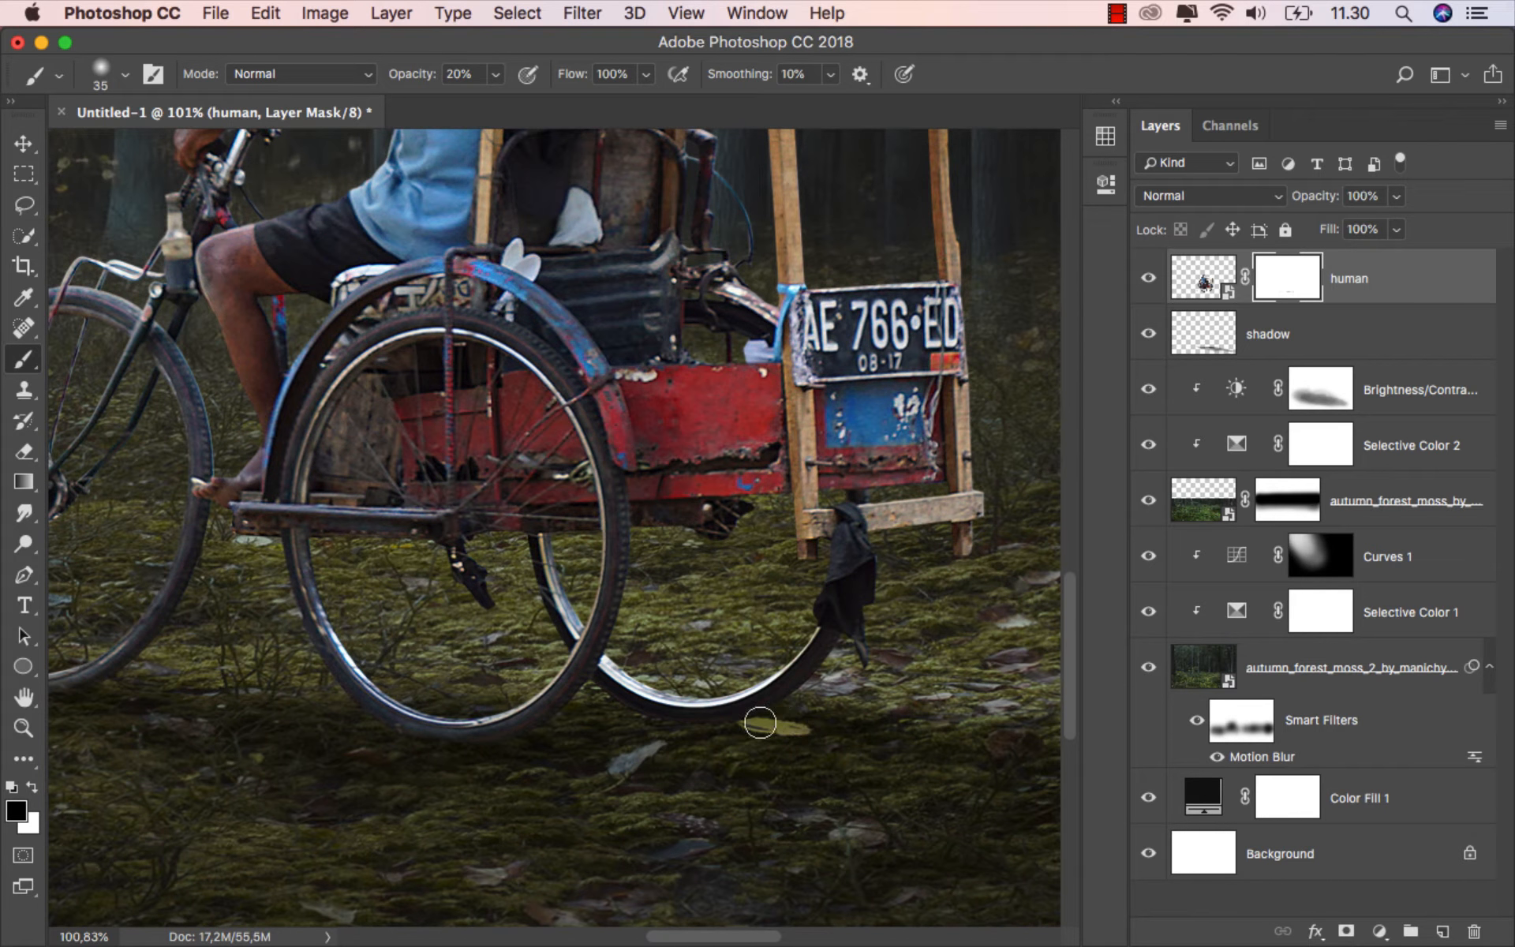
scroll(760, 722, "down", 5)
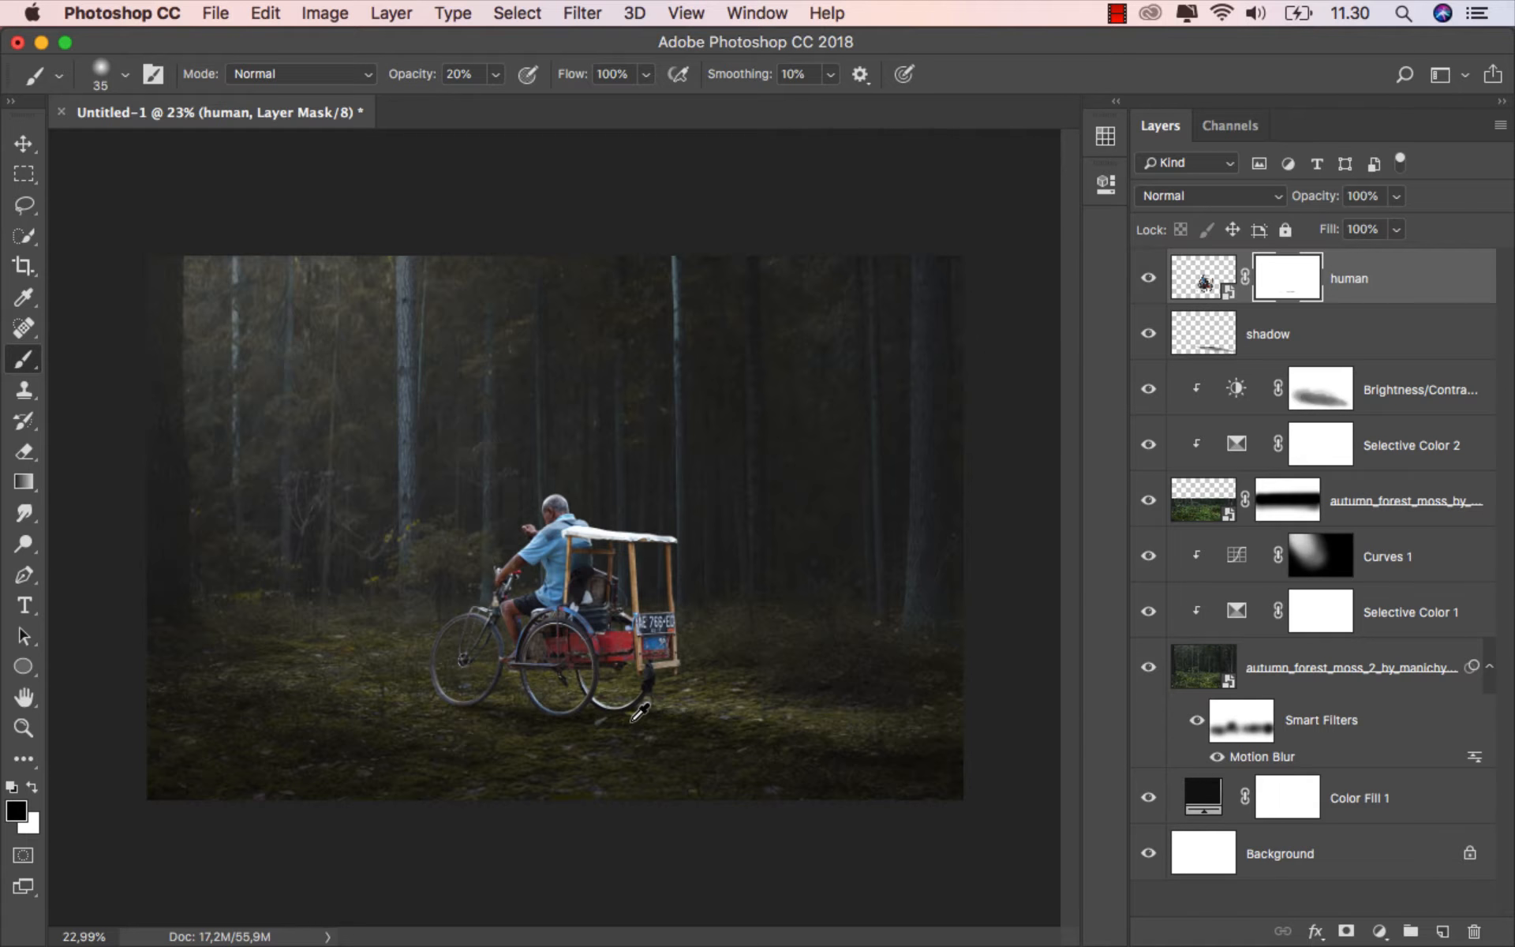
scroll(639, 712, "up", 3)
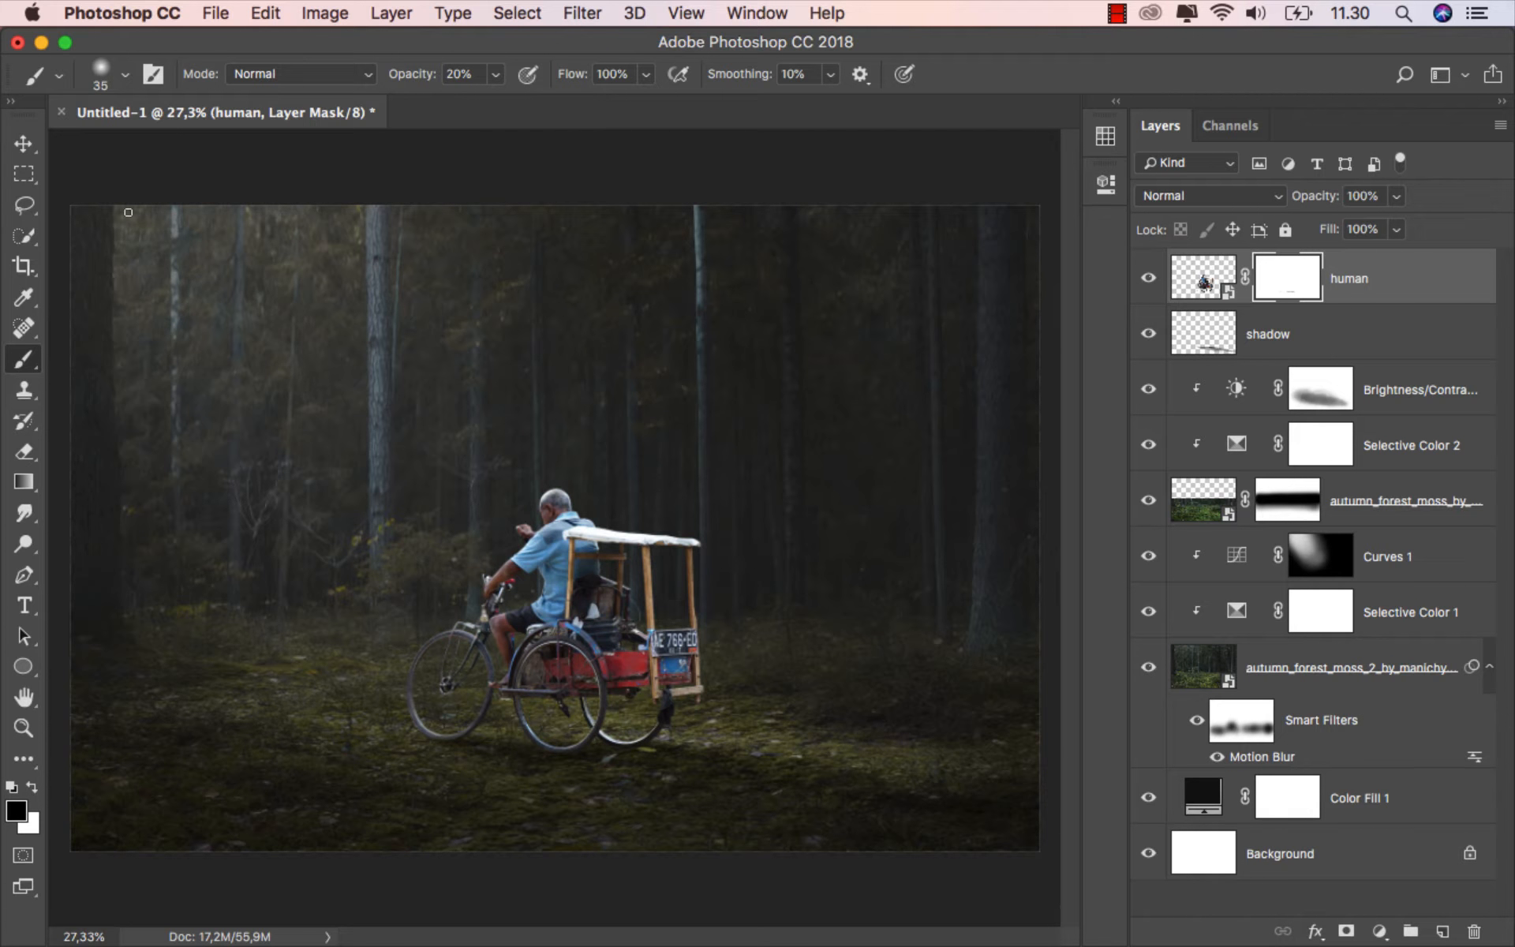
- Add a Vibrance adjustment clipped to the human layer, lower its saturation moderately, and compare the image with and without it
left_click(28, 145)
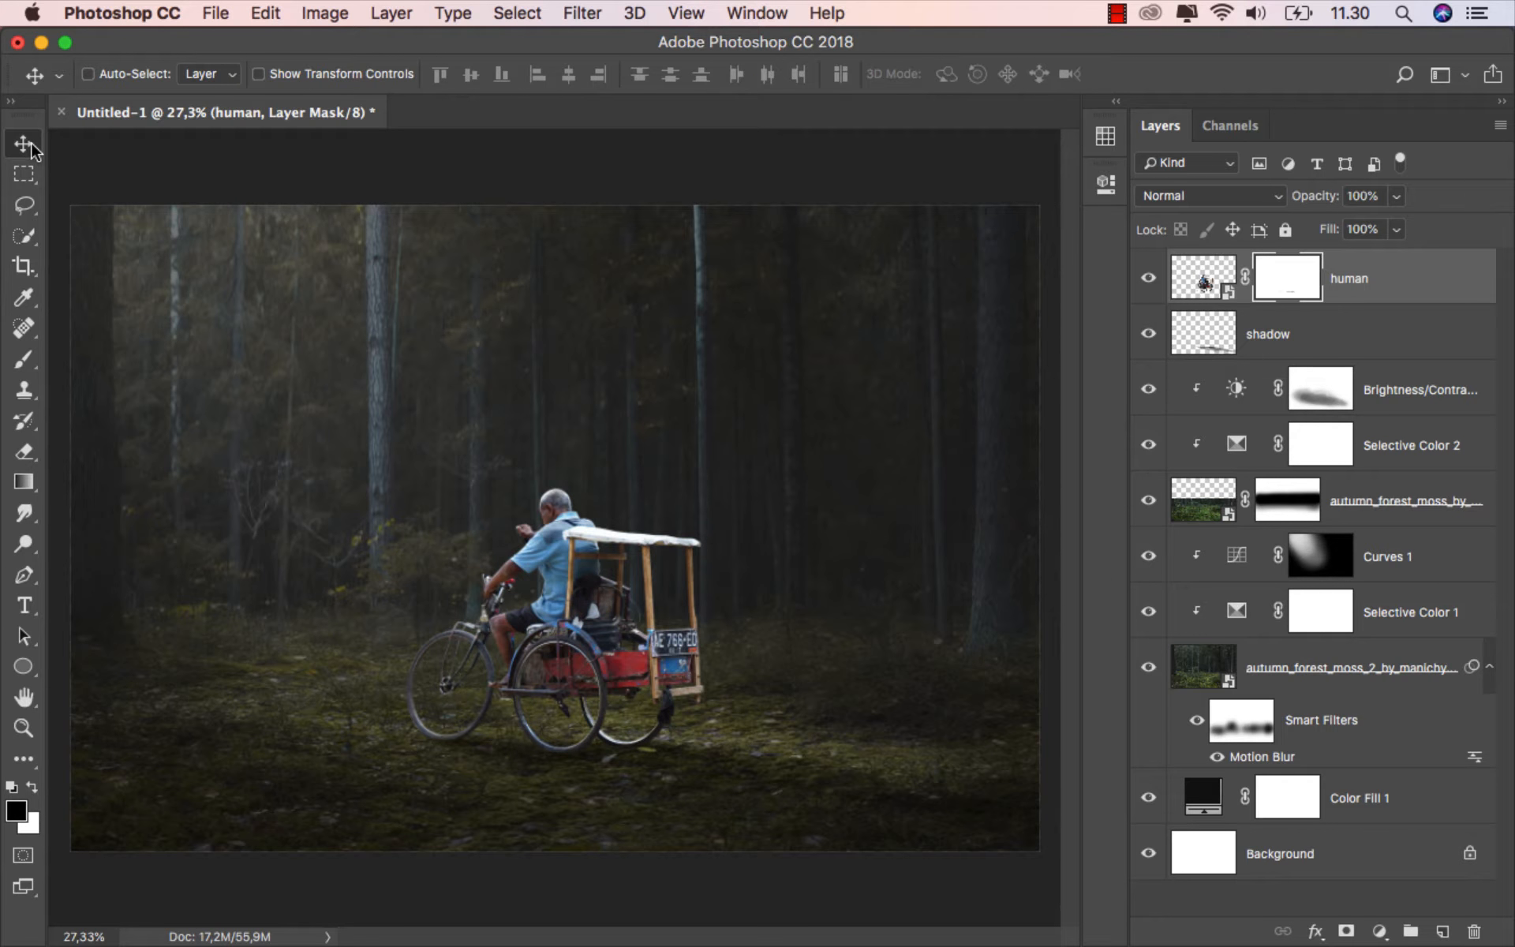
left_click(1367, 282)
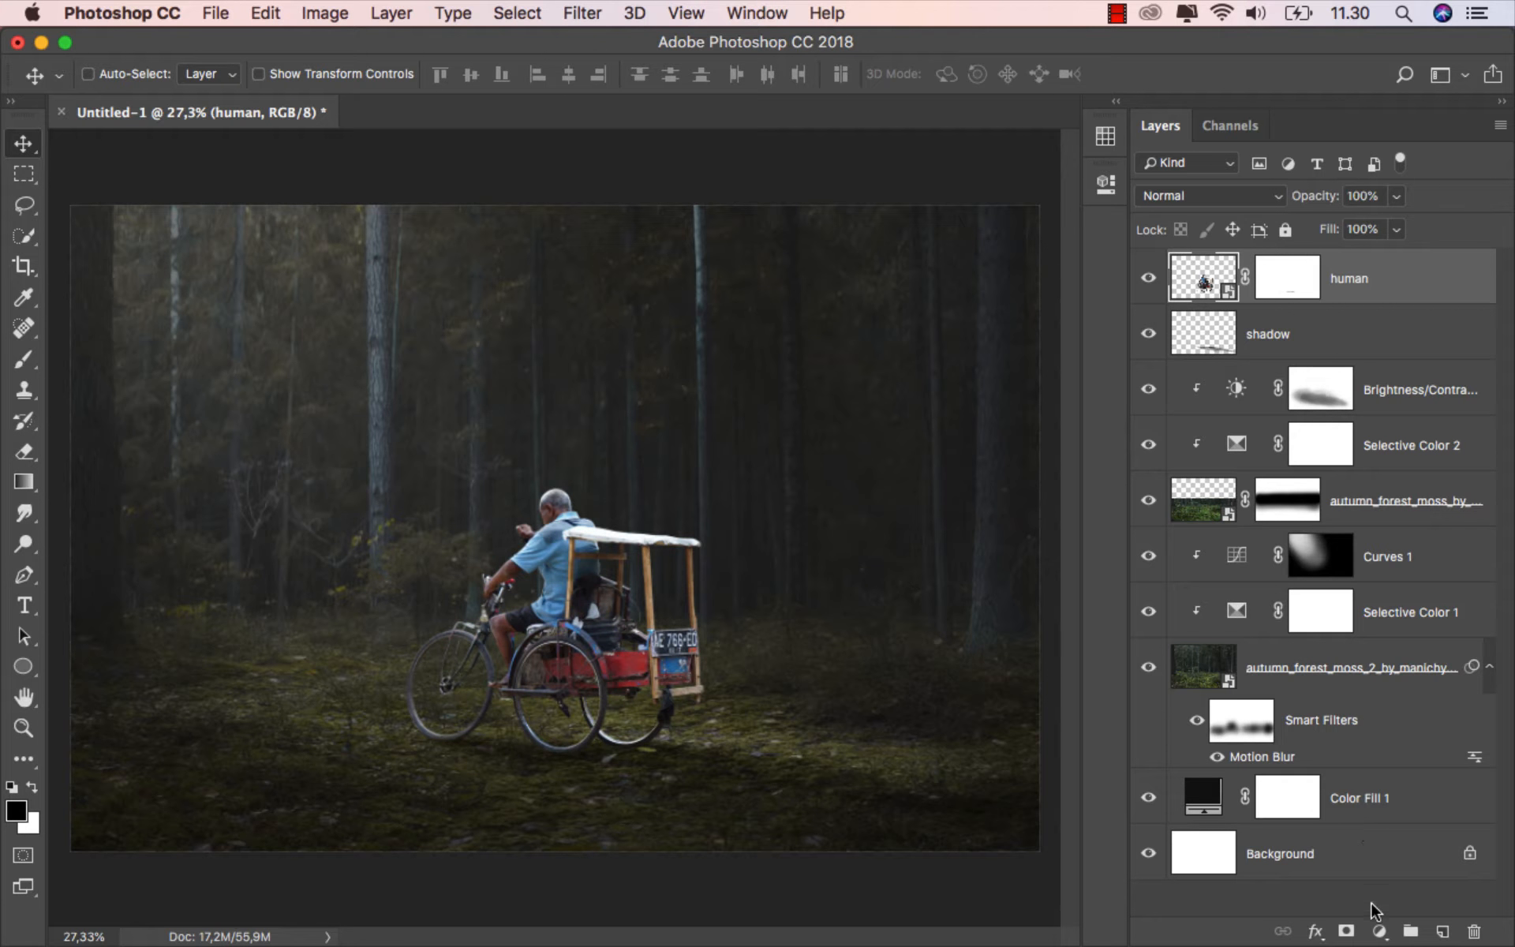
left_click(1378, 931)
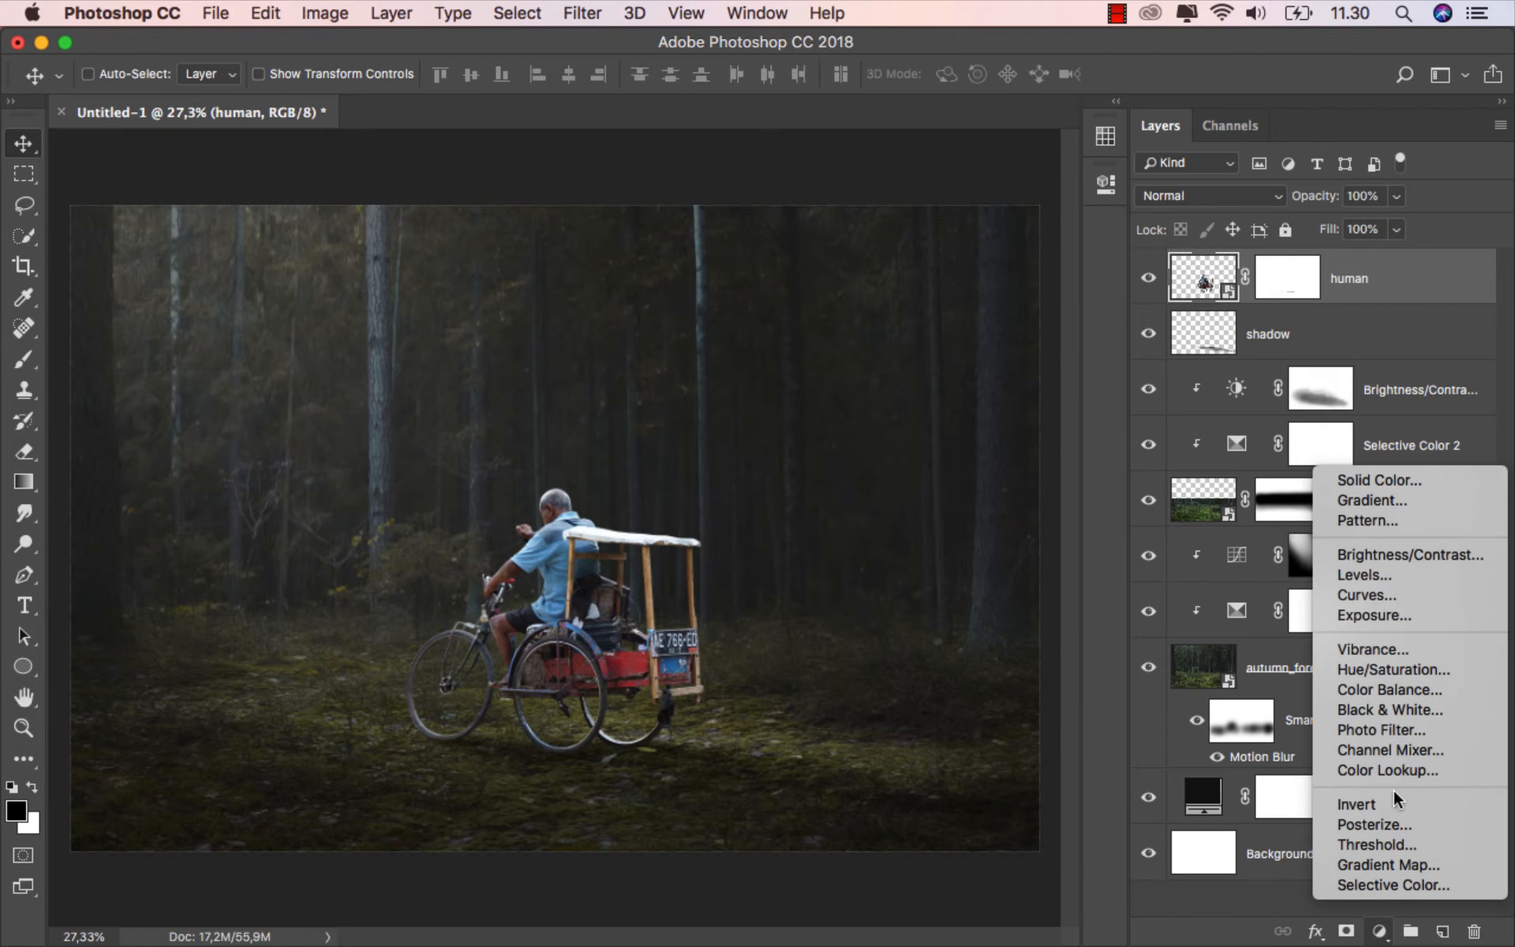
left_click(1434, 651)
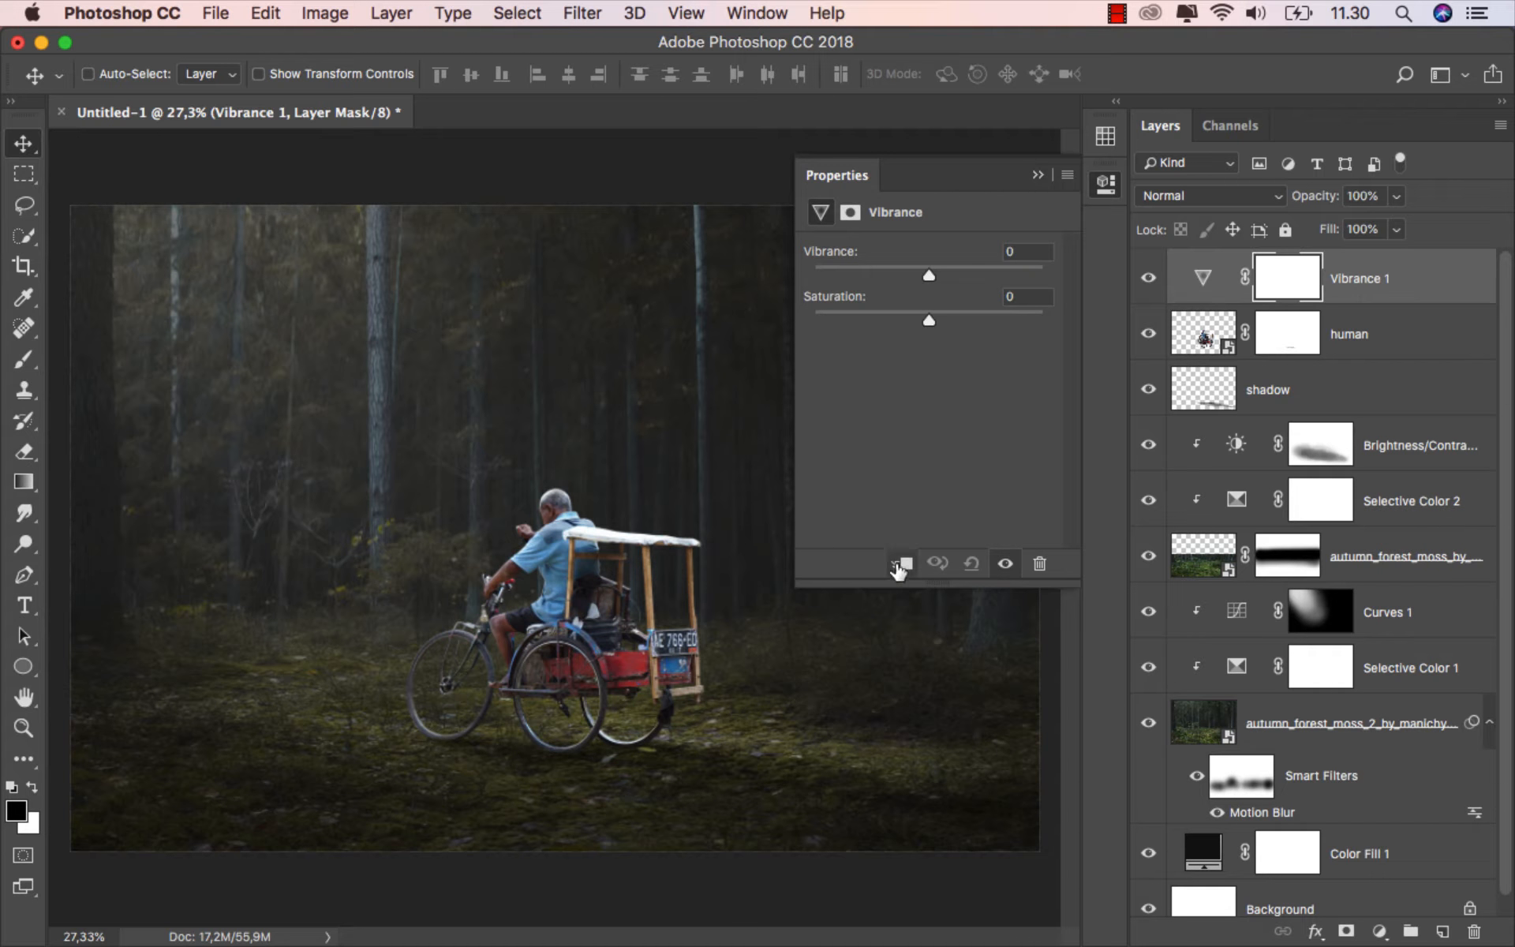
left_click(901, 564)
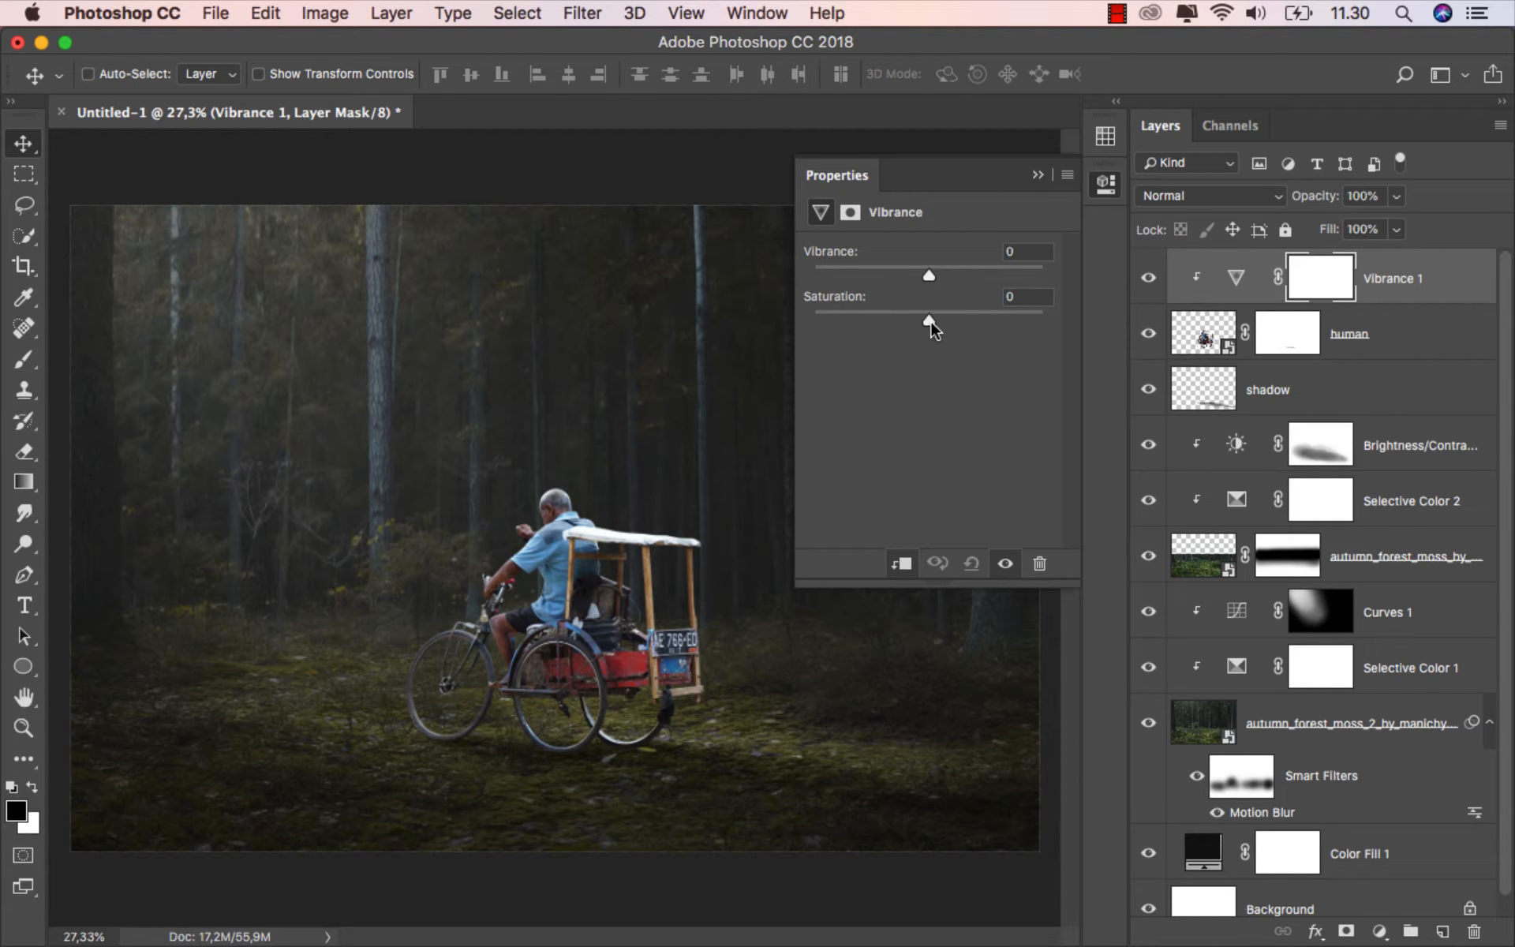
left_click_drag(931, 322, 901, 324)
left_click(1039, 177)
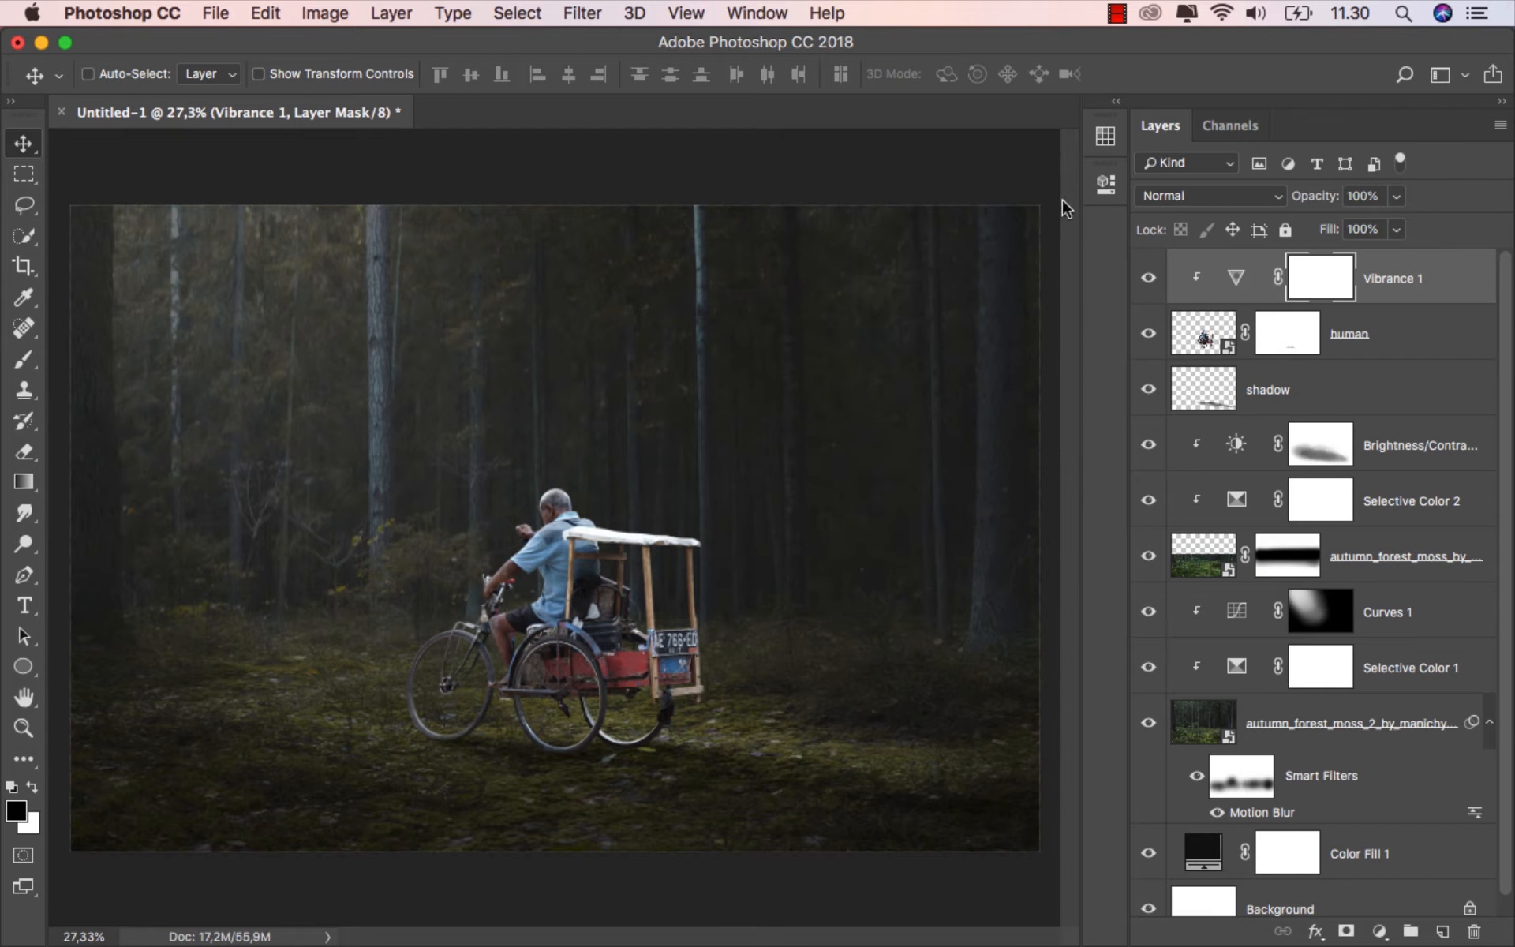
left_click(1149, 278)
left_click(1149, 278)
- Create a new layer above the Vibrance adjustment, clip it to the human layer, and name it black
left_click(1389, 297)
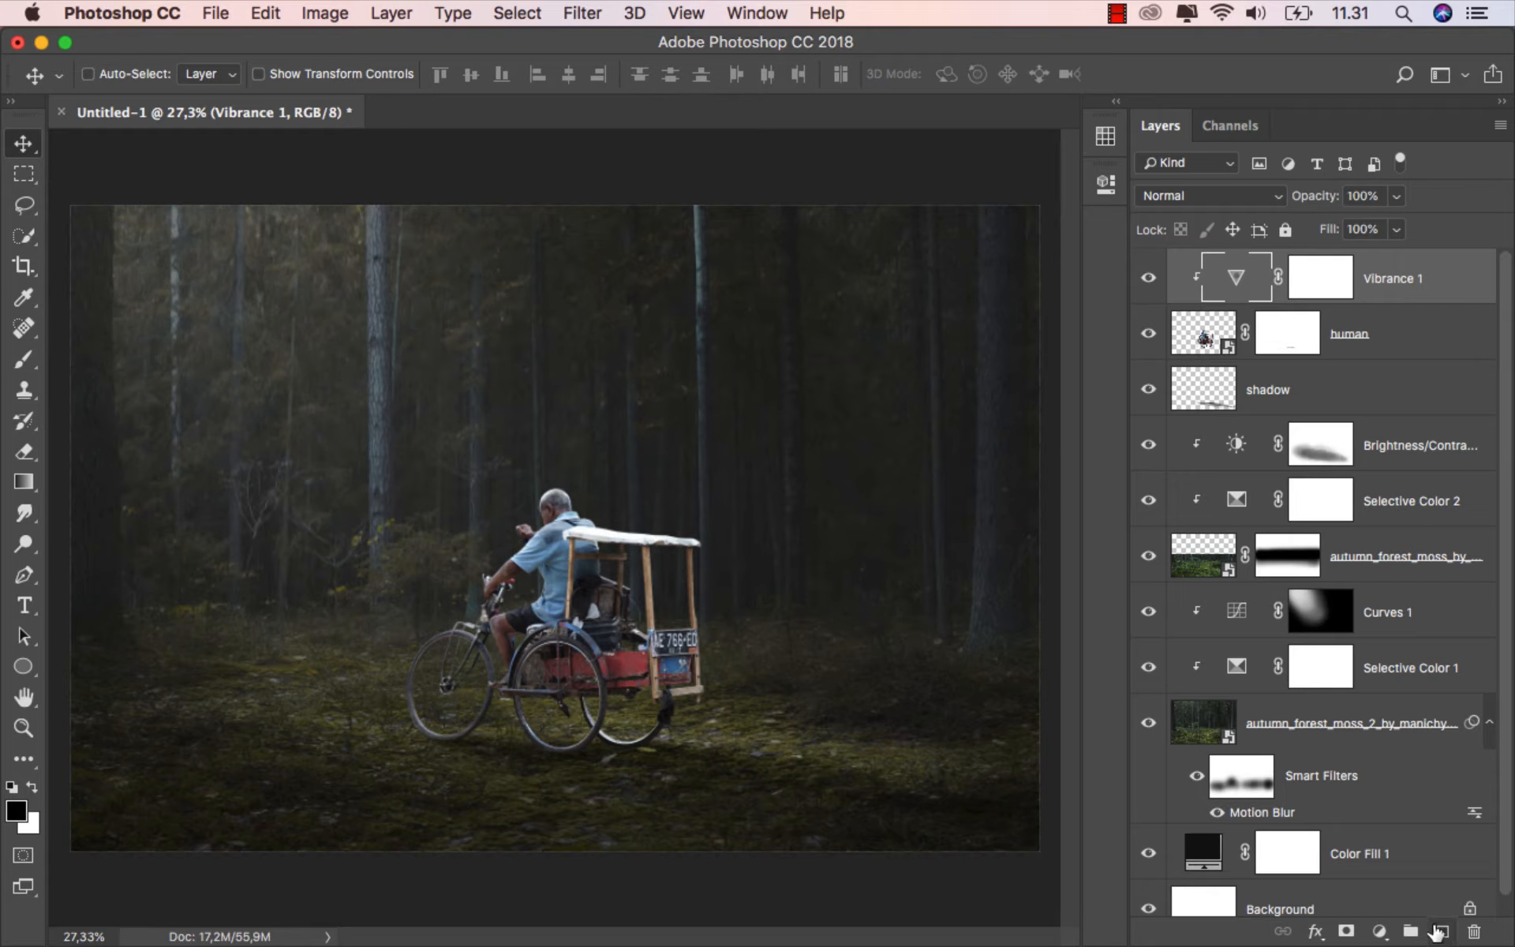
left_click(1438, 933)
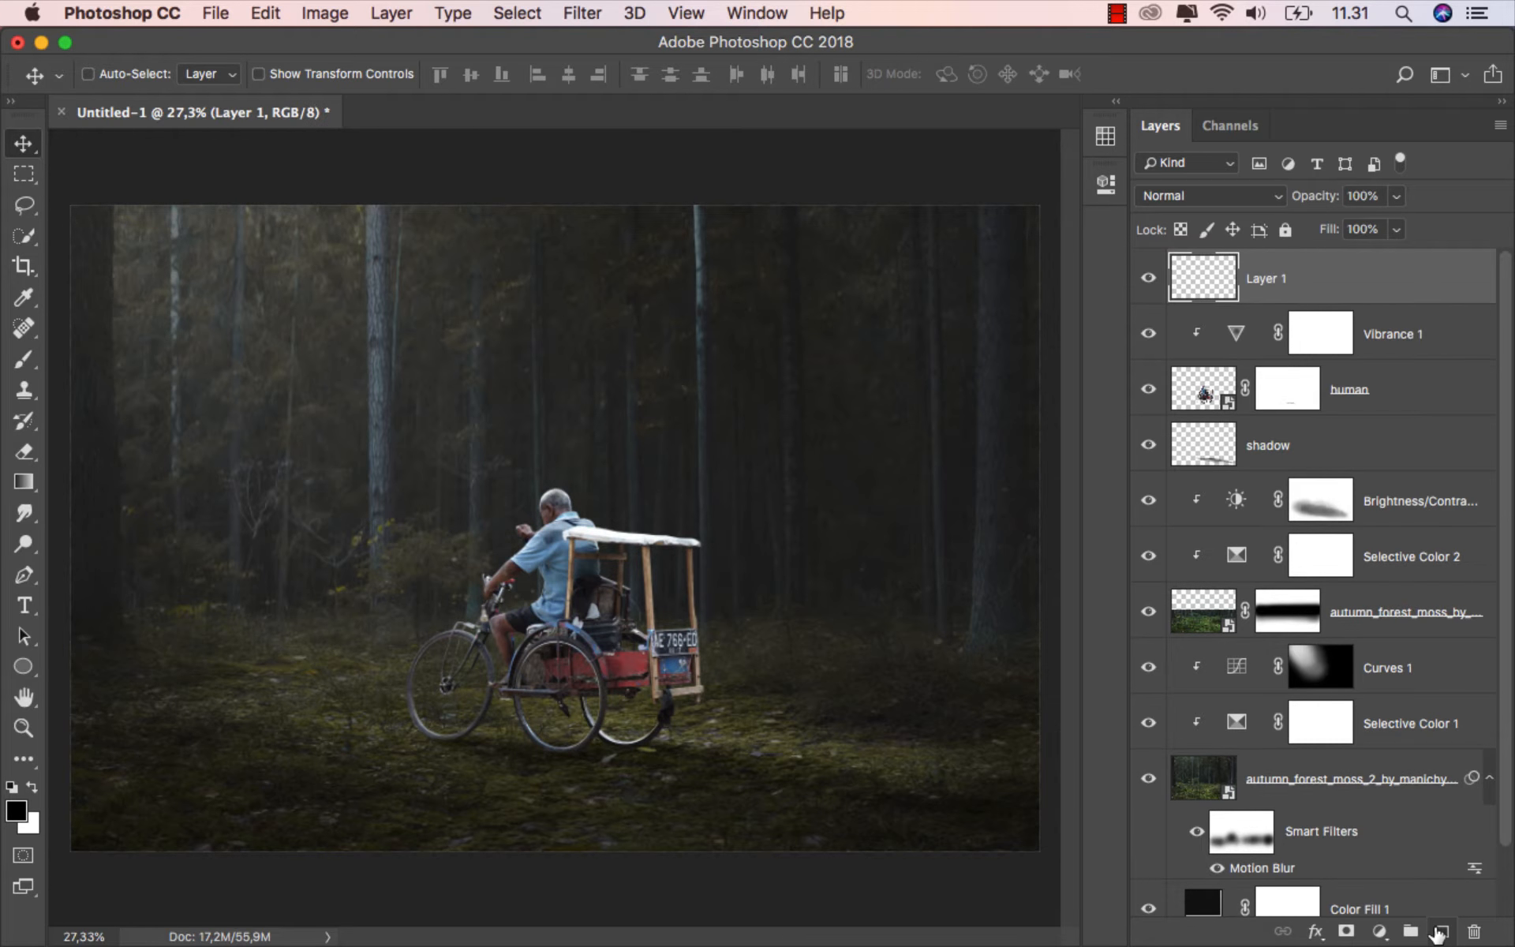
right_click(1305, 287)
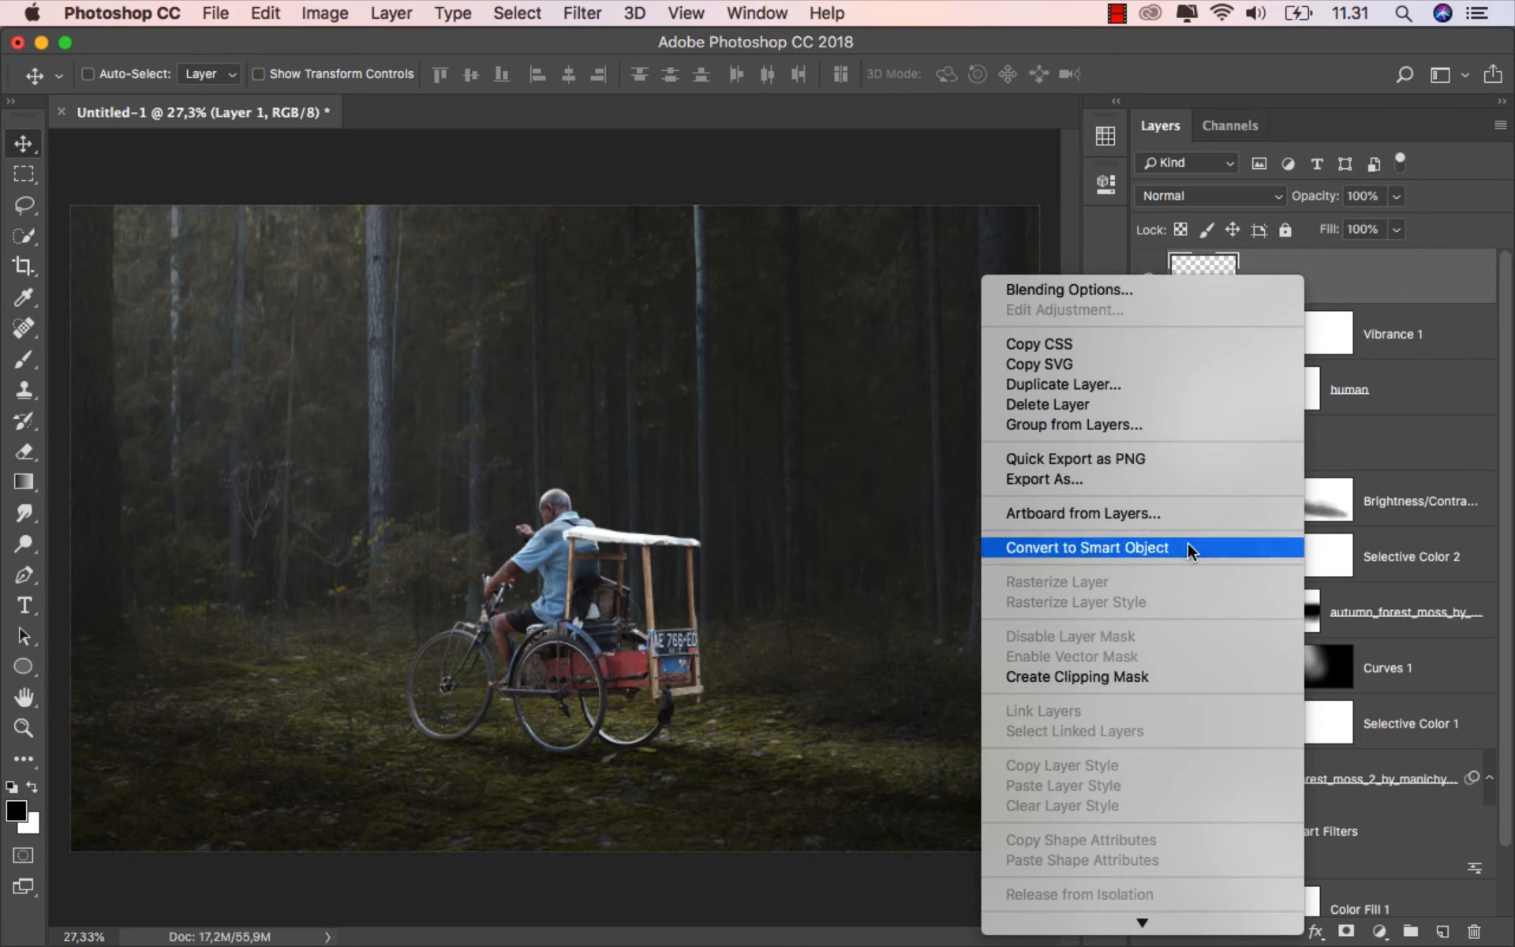
left_click(1164, 676)
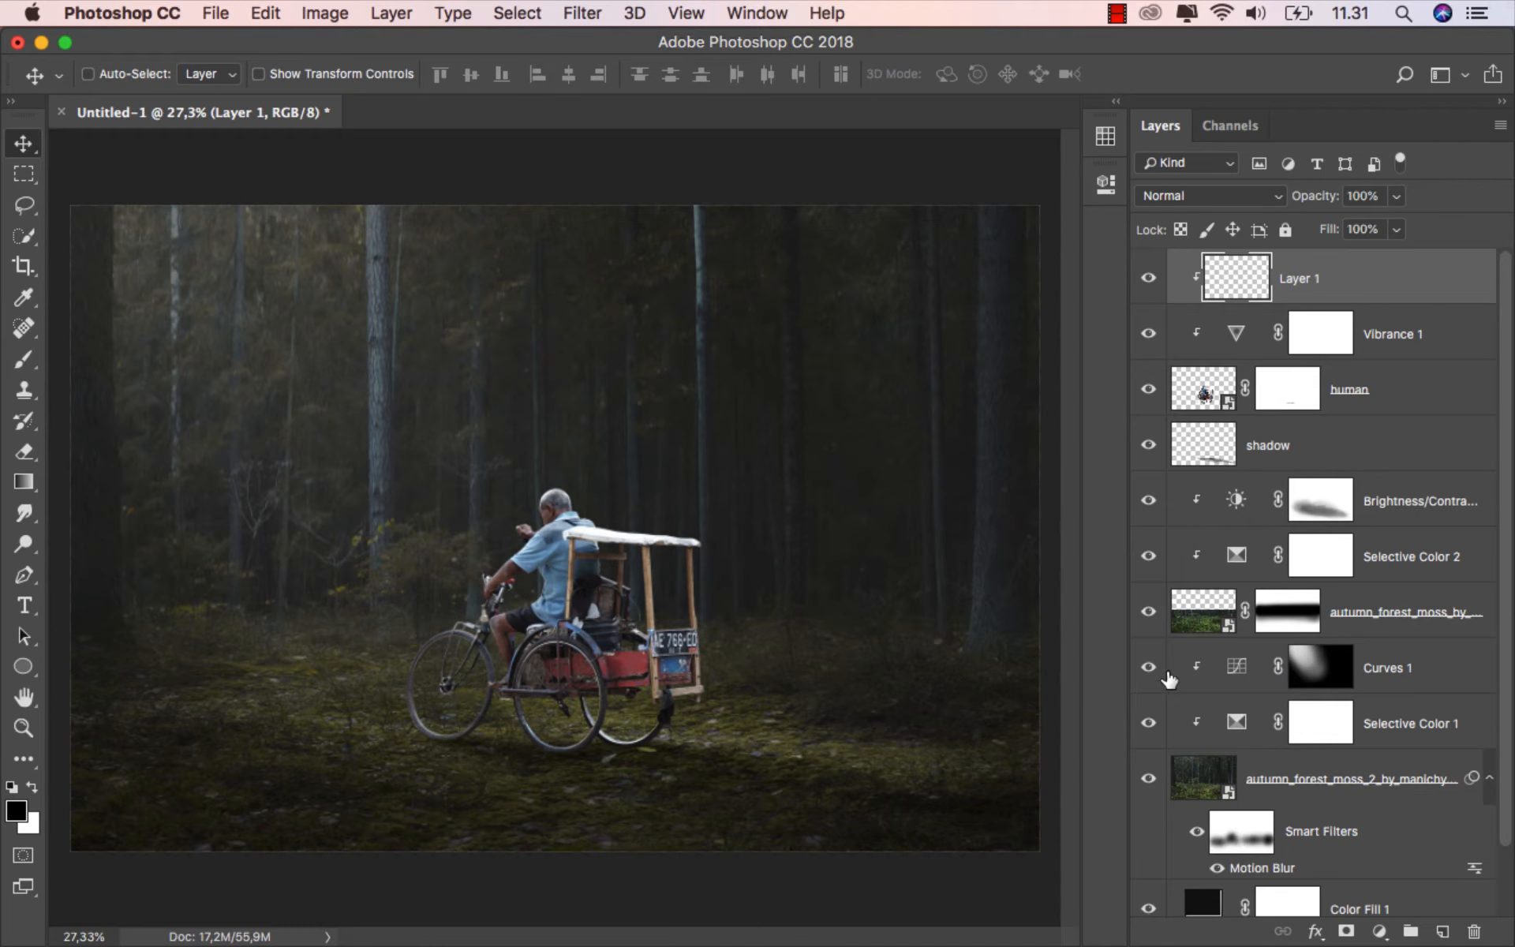
double_click(1306, 278)
type("black")
key("Return")
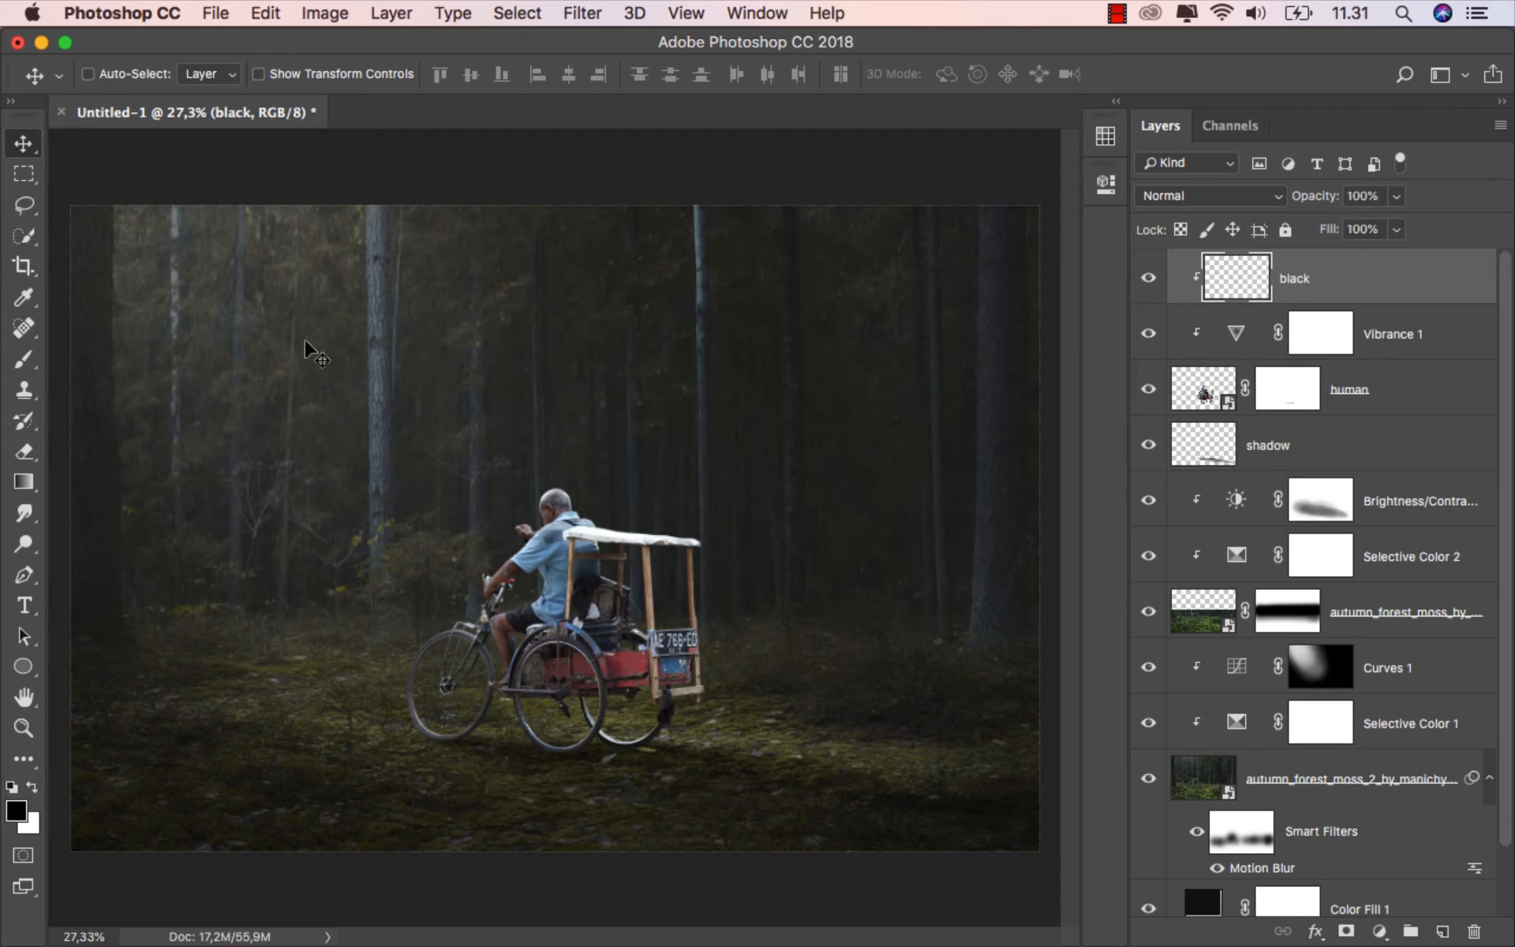
- Darken the man and rickshaw on the black layer with a soft 250 px black brush at 20% opacity, and compare before and after
left_click(26, 360)
left_click(92, 361)
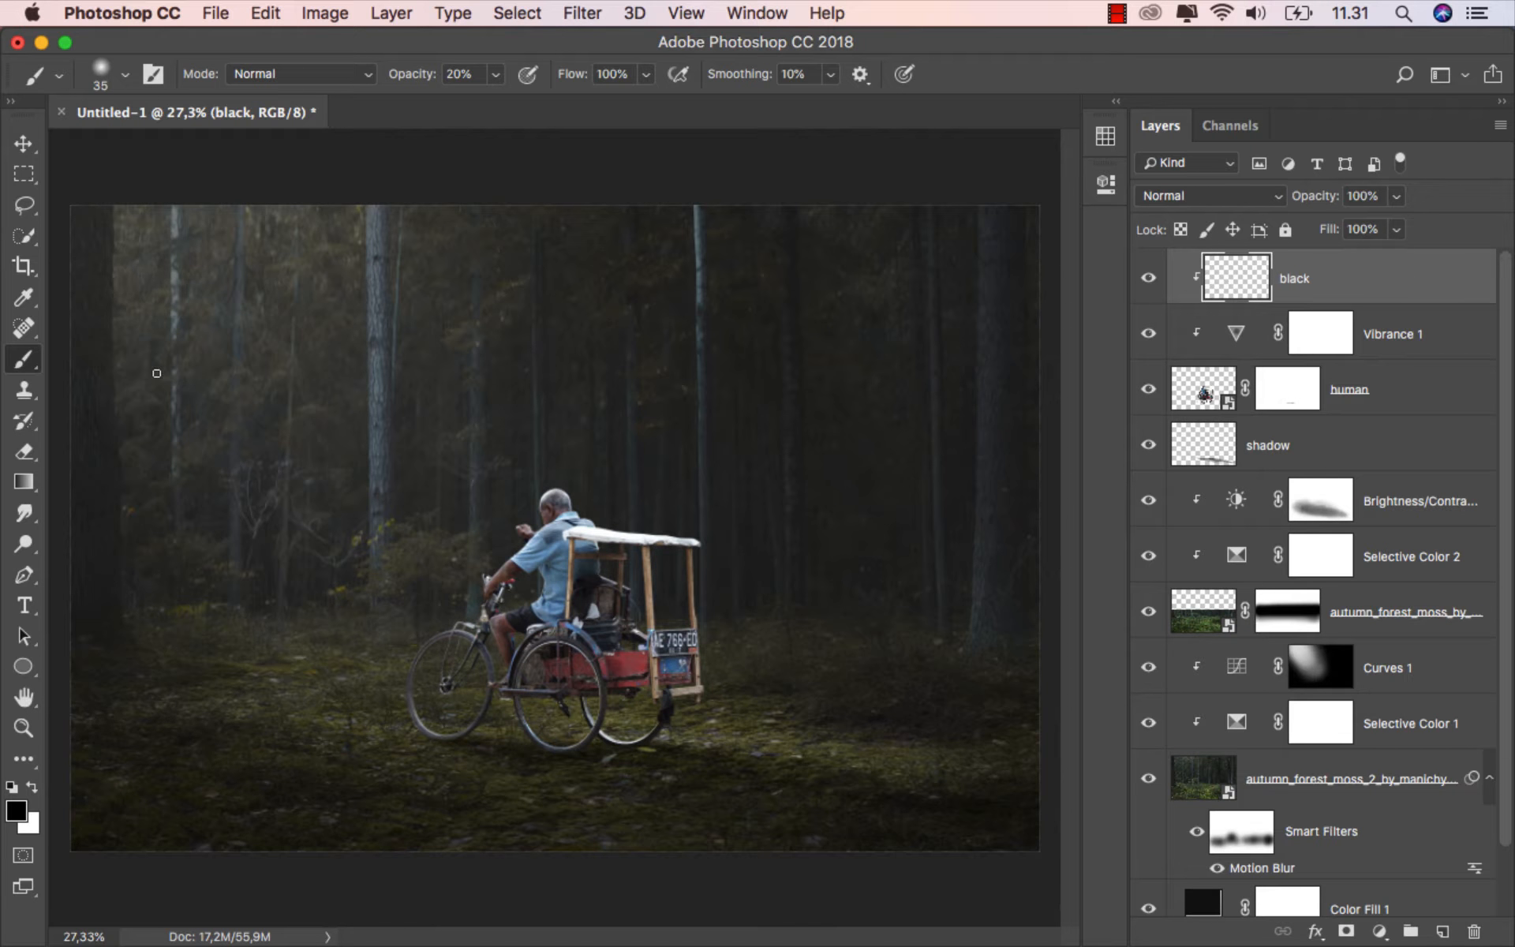
scroll(530, 640, "up", 5)
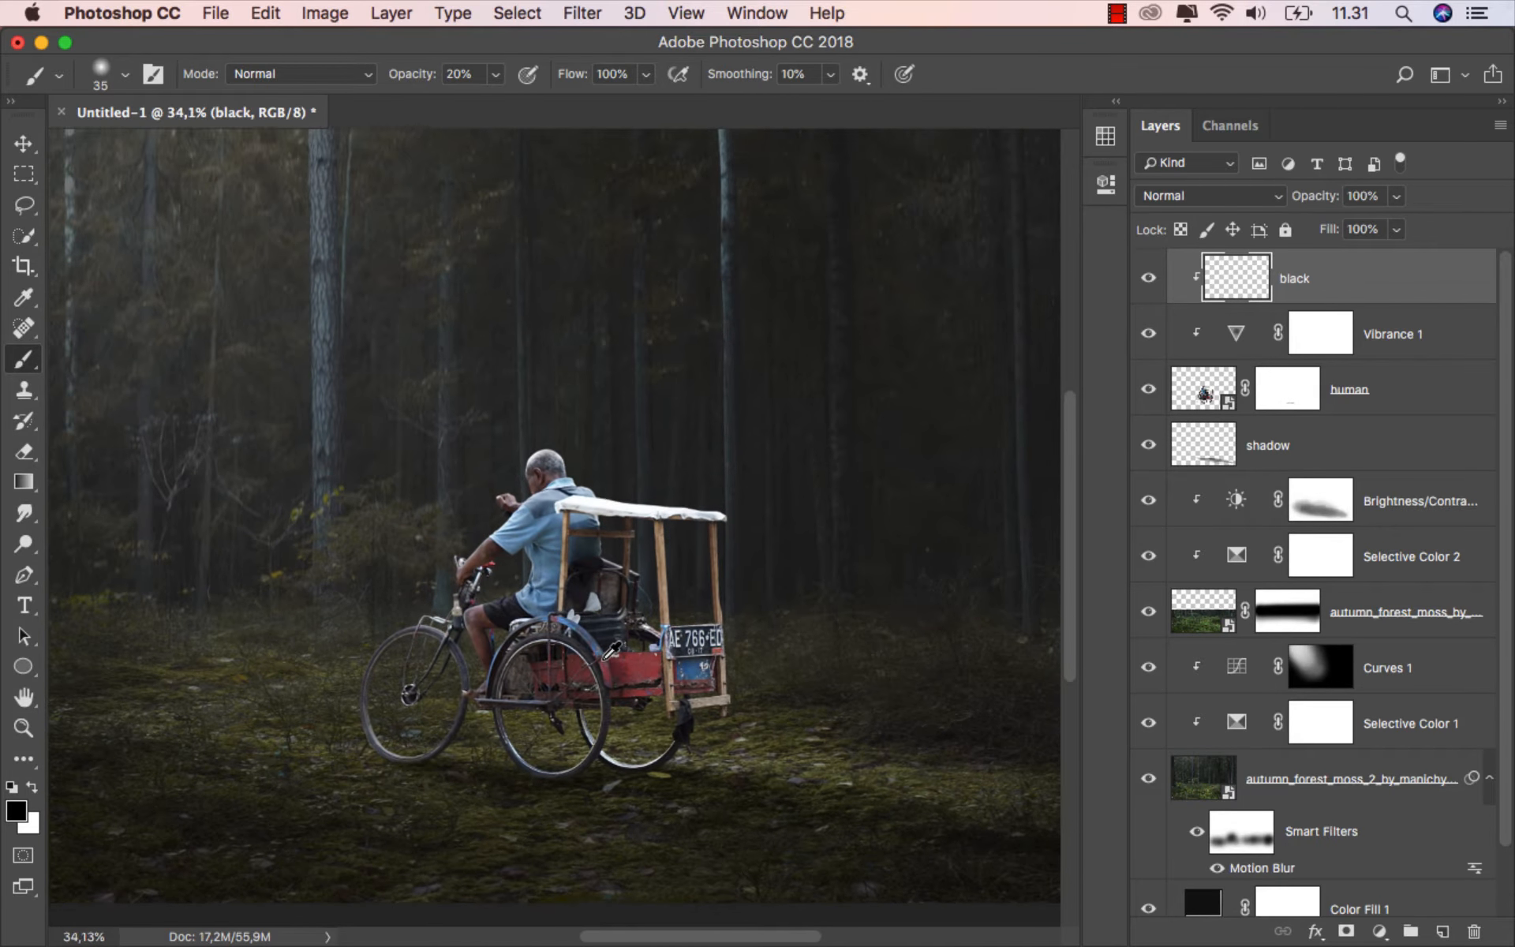
scroll(602, 658, "down", 2)
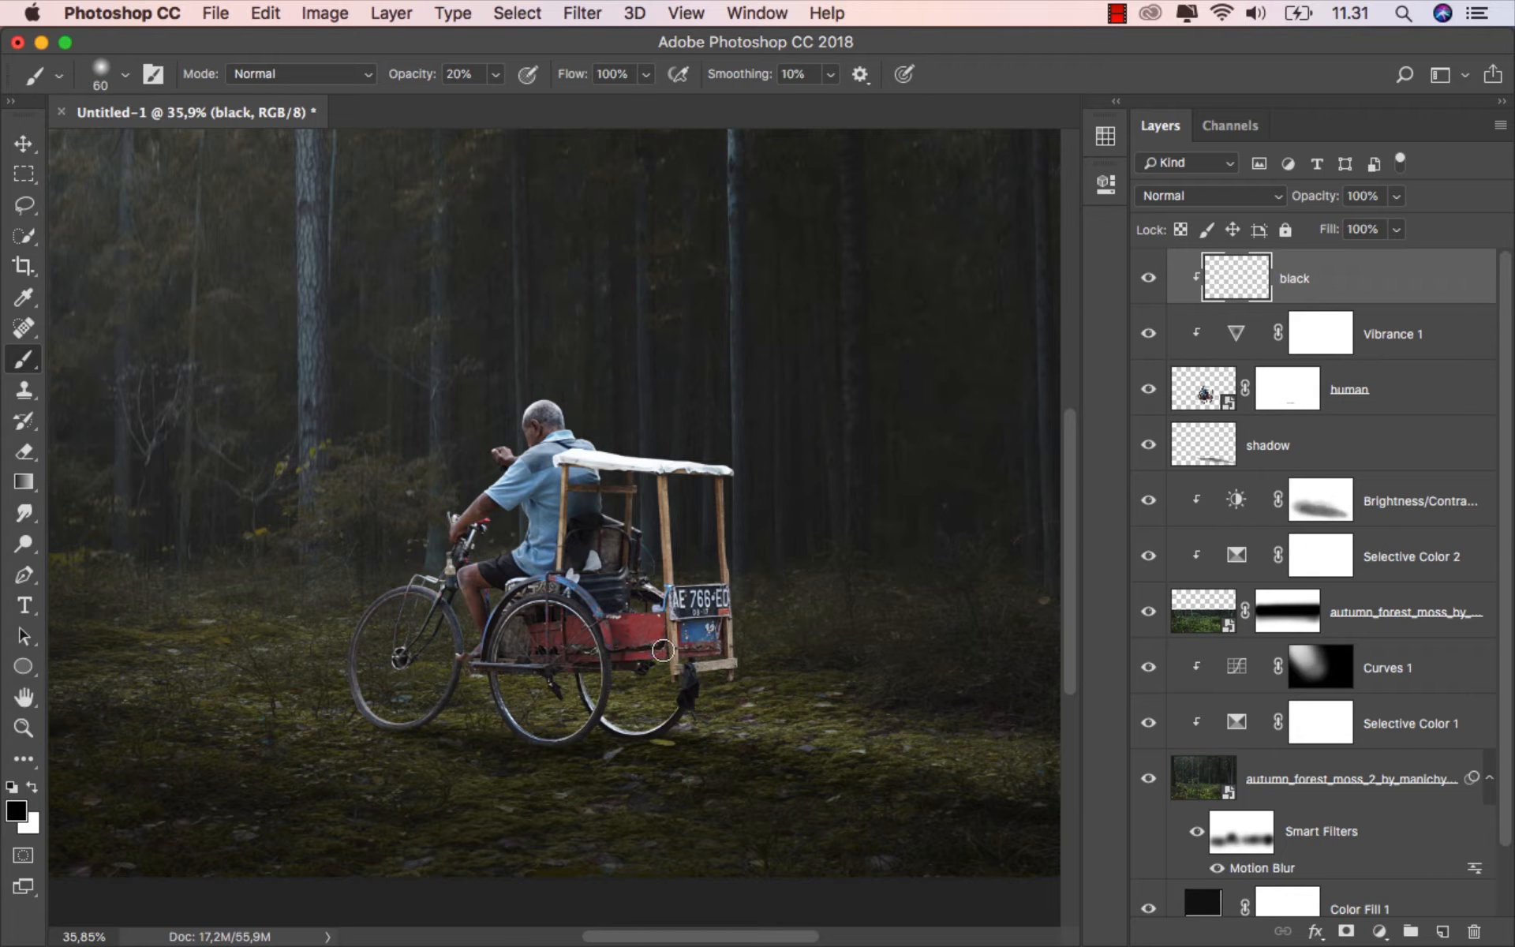
key("bracketright")
key("bracketright")
key("bracketright")
key("bracketright")
key("bracketright")
key("bracketright")
key("bracketright")
key("bracketright")
key("bracketright")
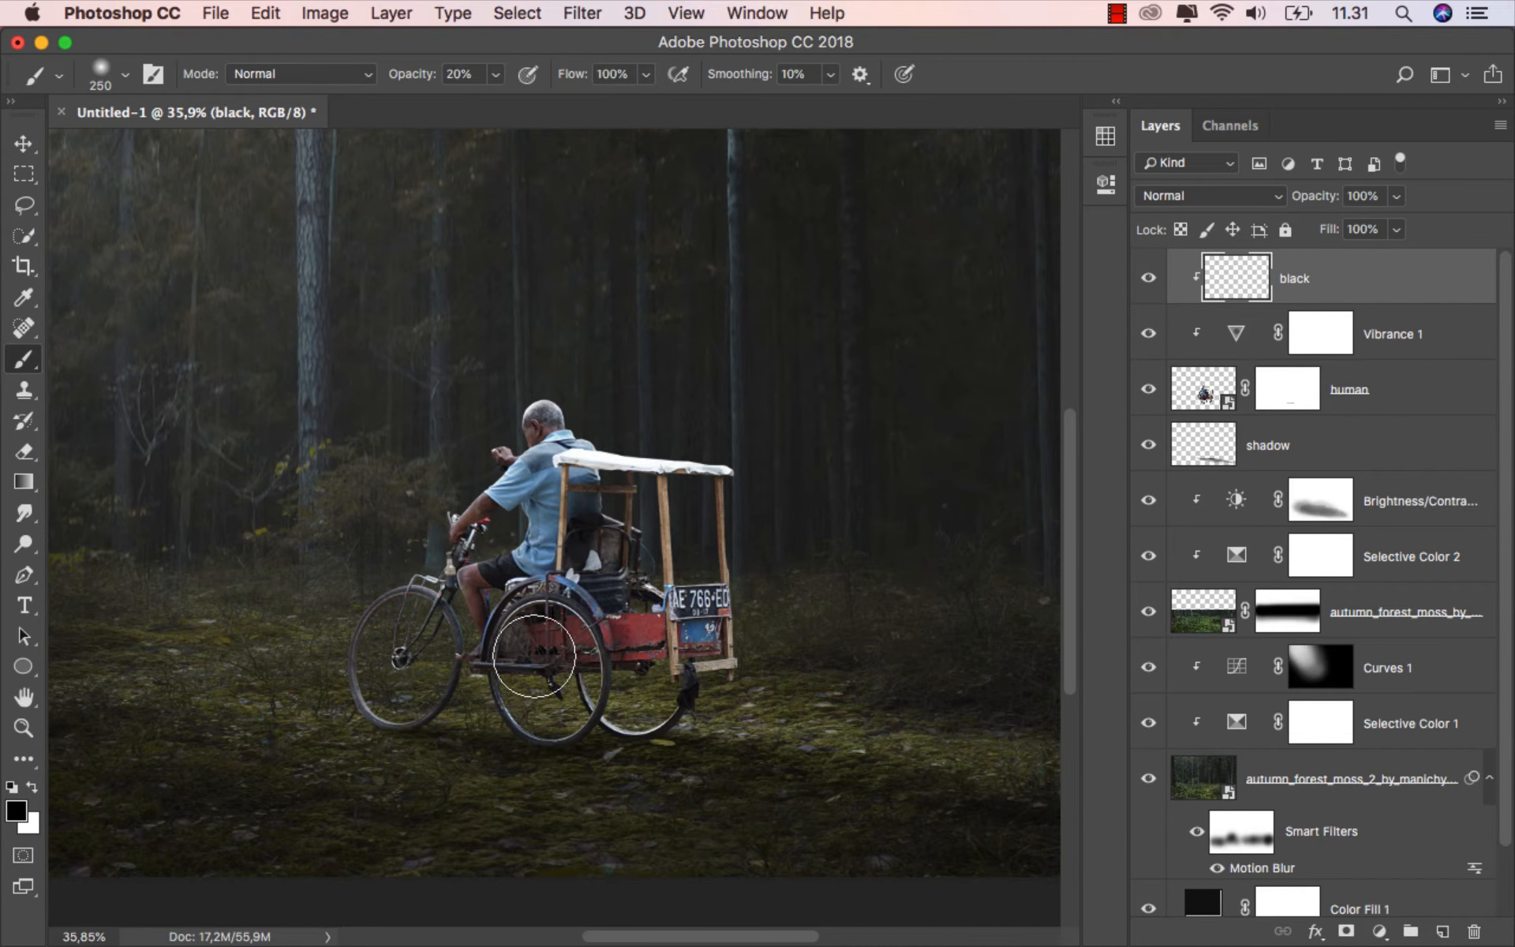
mouse_move(533, 655)
left_mouse_down()
mouse_move(699, 625)
mouse_move(709, 492)
mouse_move(602, 490)
mouse_move(589, 520)
mouse_move(630, 651)
mouse_move(657, 624)
mouse_move(670, 693)
mouse_move(485, 726)
mouse_move(684, 707)
mouse_move(393, 712)
mouse_move(361, 695)
mouse_move(437, 709)
mouse_move(461, 655)
mouse_move(613, 711)
mouse_move(669, 647)
mouse_move(689, 577)
mouse_move(695, 617)
mouse_move(676, 663)
mouse_move(539, 579)
mouse_move(587, 543)
mouse_move(590, 504)
mouse_move(758, 548)
mouse_move(582, 413)
mouse_move(583, 434)
mouse_move(629, 429)
left_mouse_up()
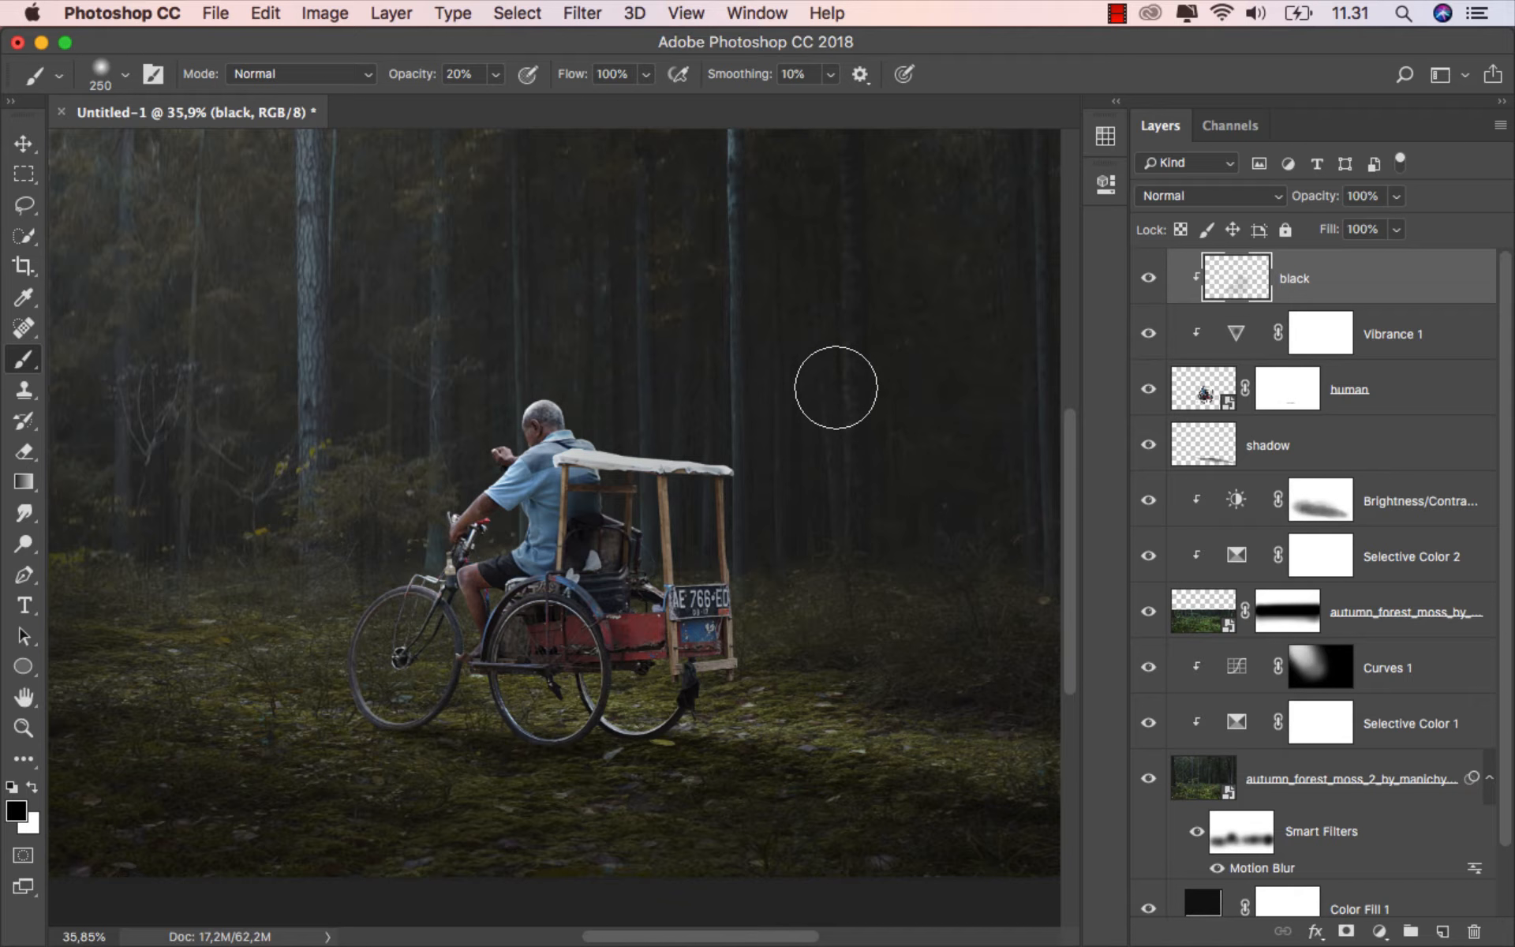
key("super+0")
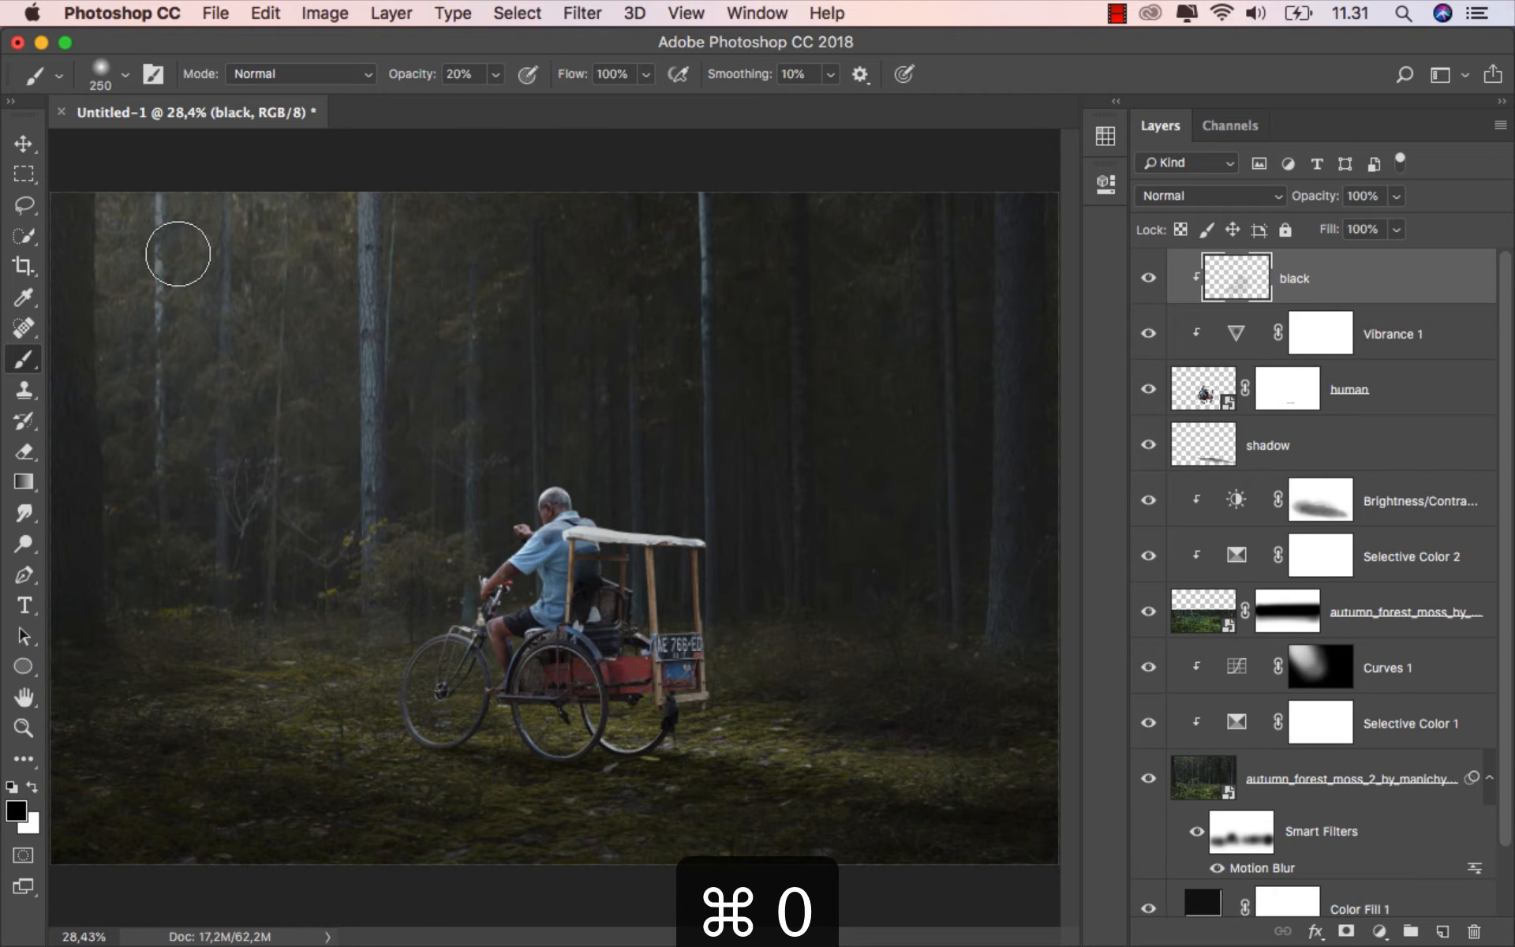
left_click(23, 143)
left_click(1149, 277)
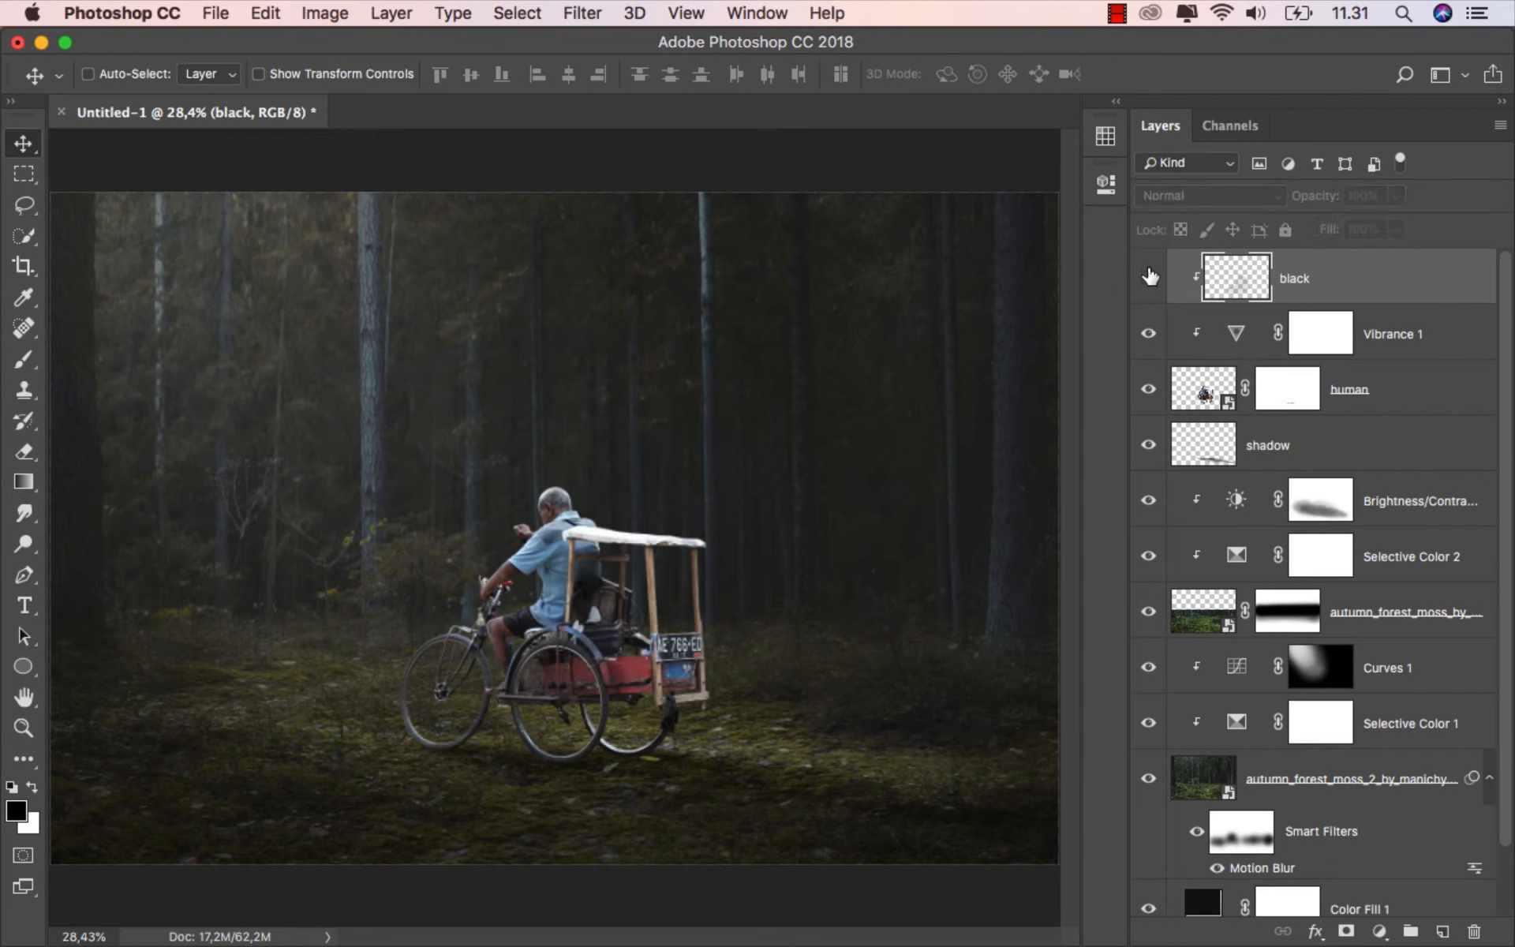
left_click(1149, 277)
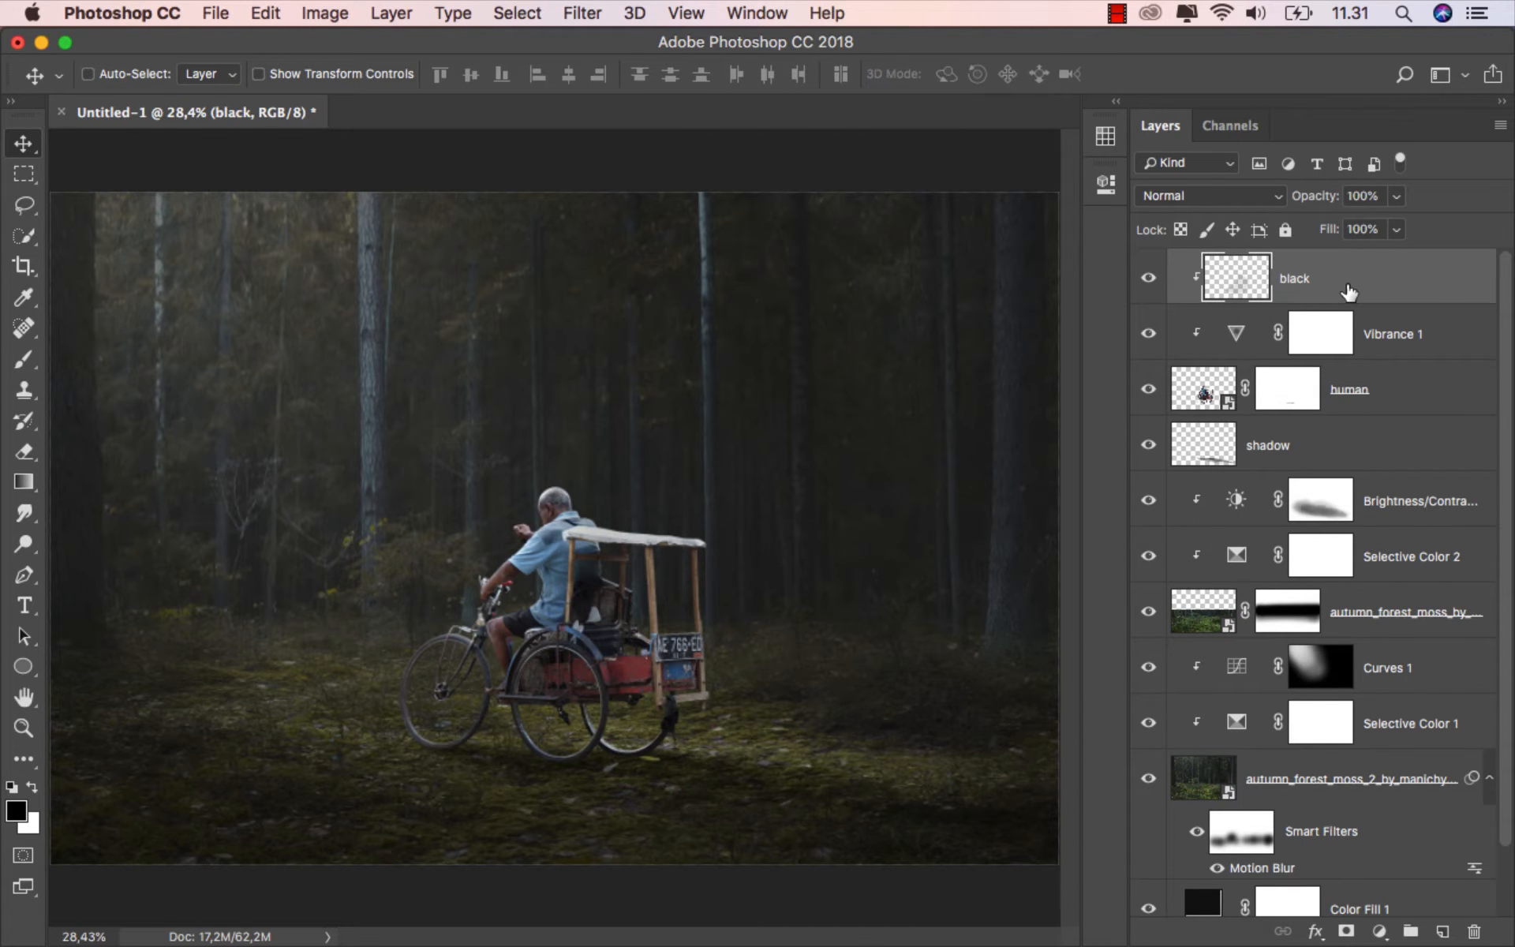
- Add a Selective Color adjustment above all layers and set its Yellows to Yellow -42% and Black -74%
left_click(1379, 930)
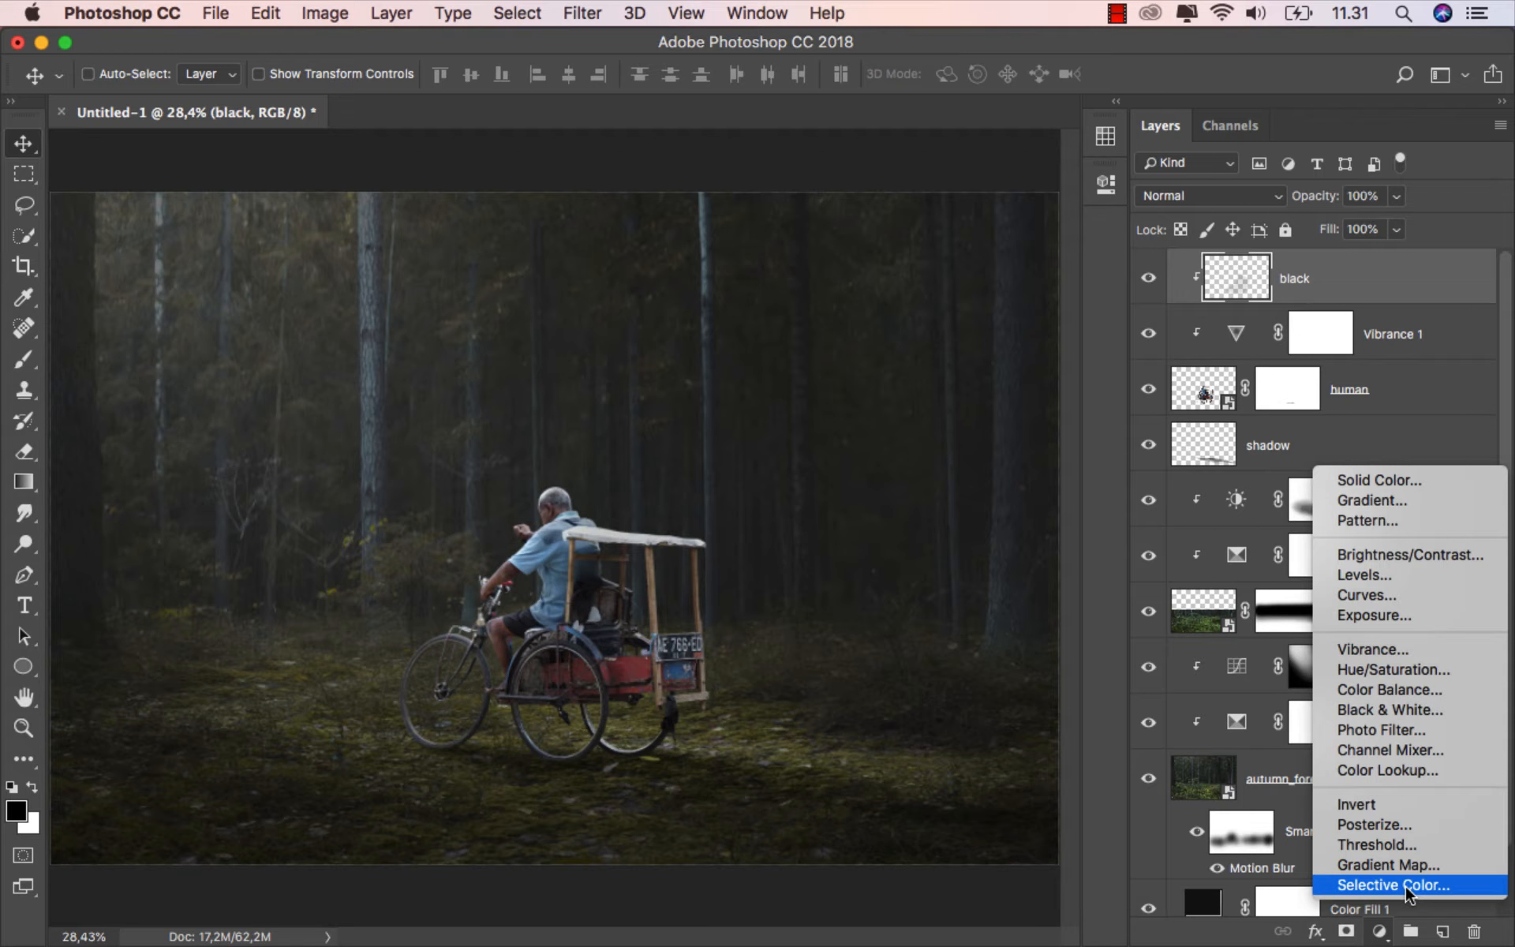
left_click(1405, 887)
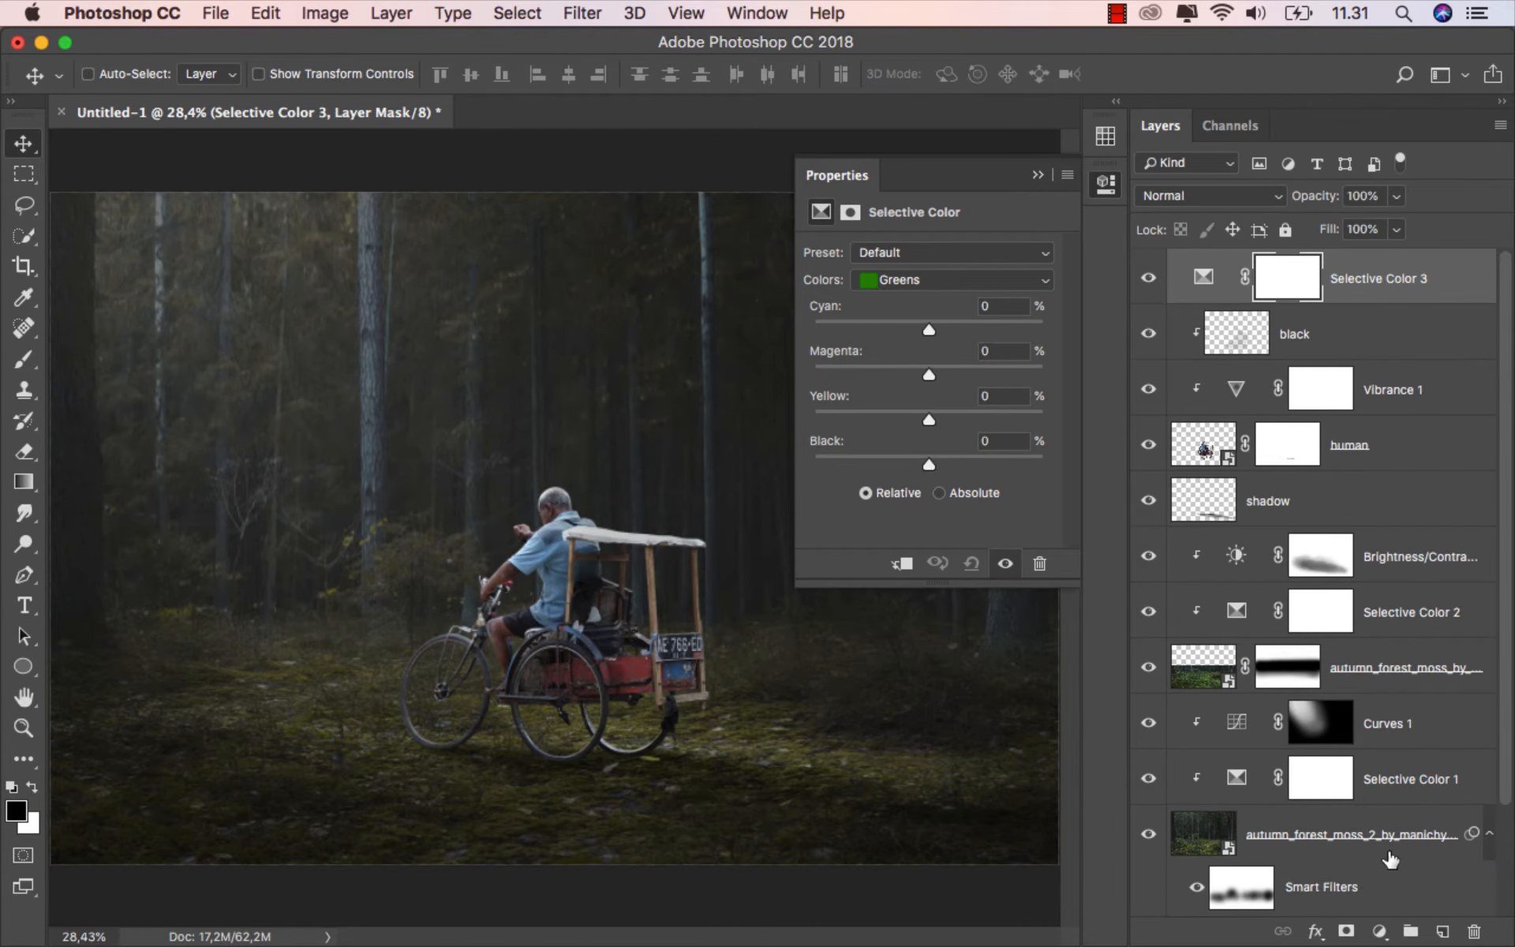
left_click(951, 278)
left_click(956, 260)
left_click_drag(927, 415, 880, 423)
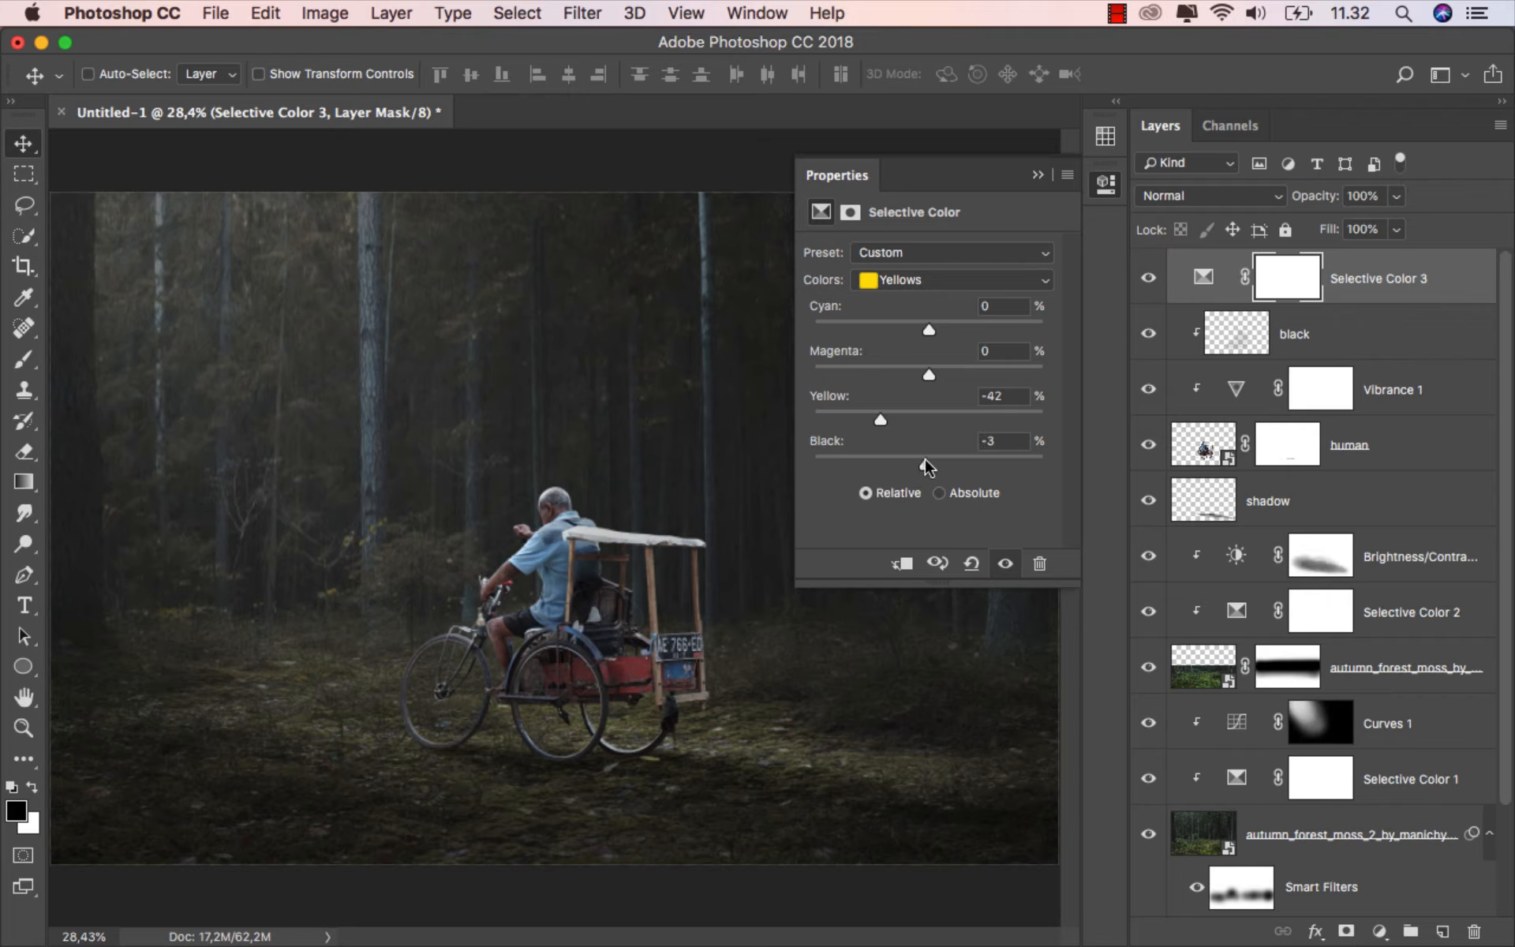
left_click_drag(927, 467, 839, 461)
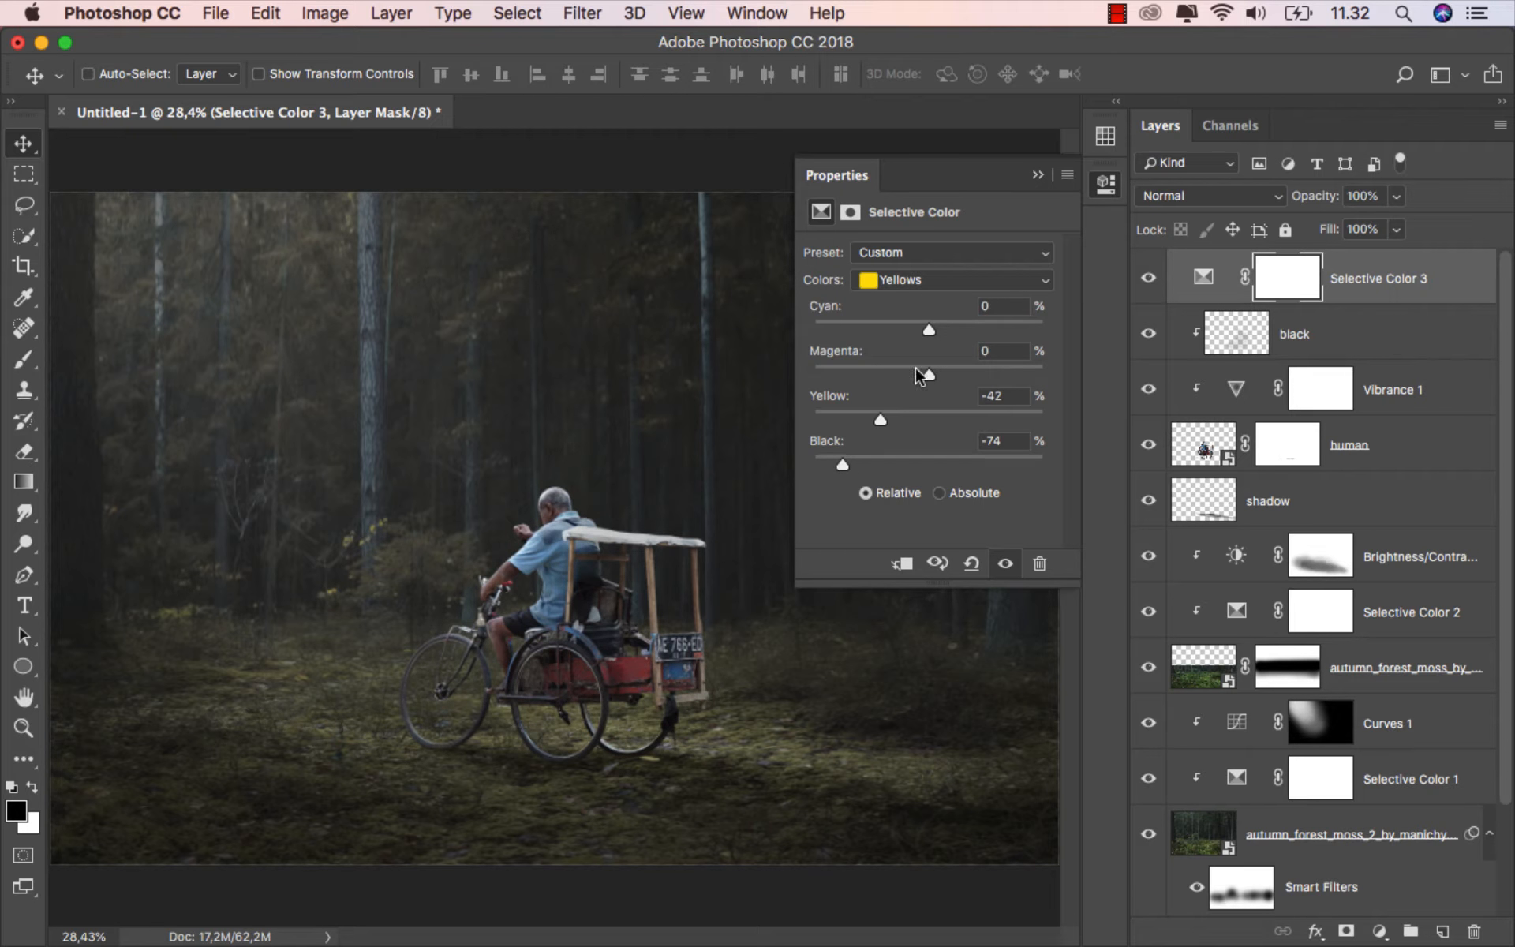
- Reduce the Black amount slightly in the Whites of the same Selective Color adjustment, and compare the image with and without it
left_click(956, 277)
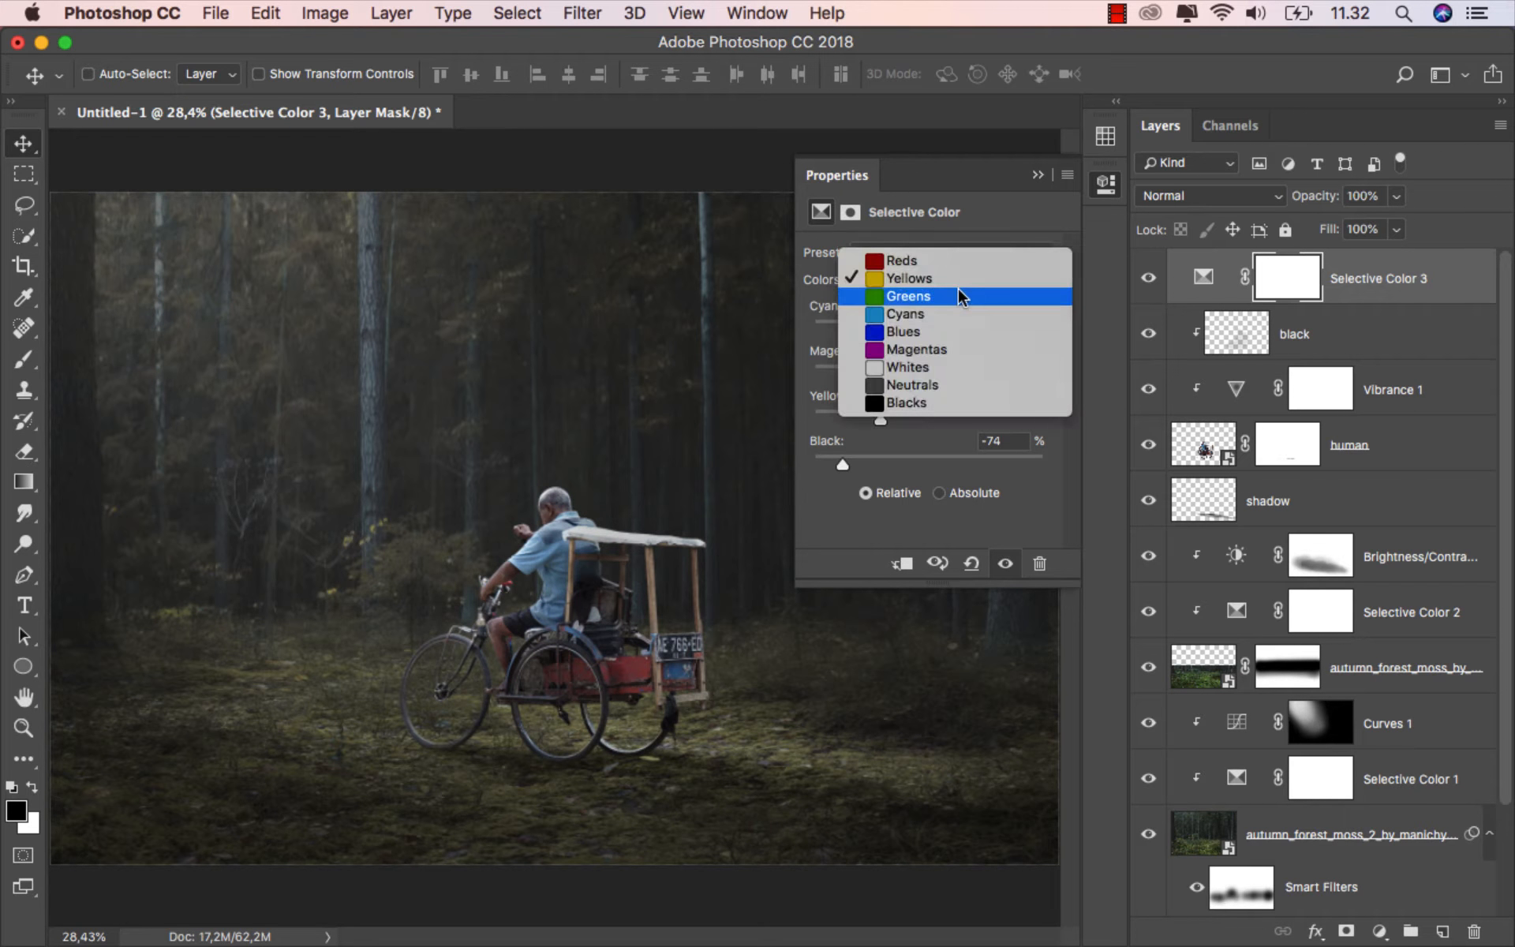
left_click(962, 367)
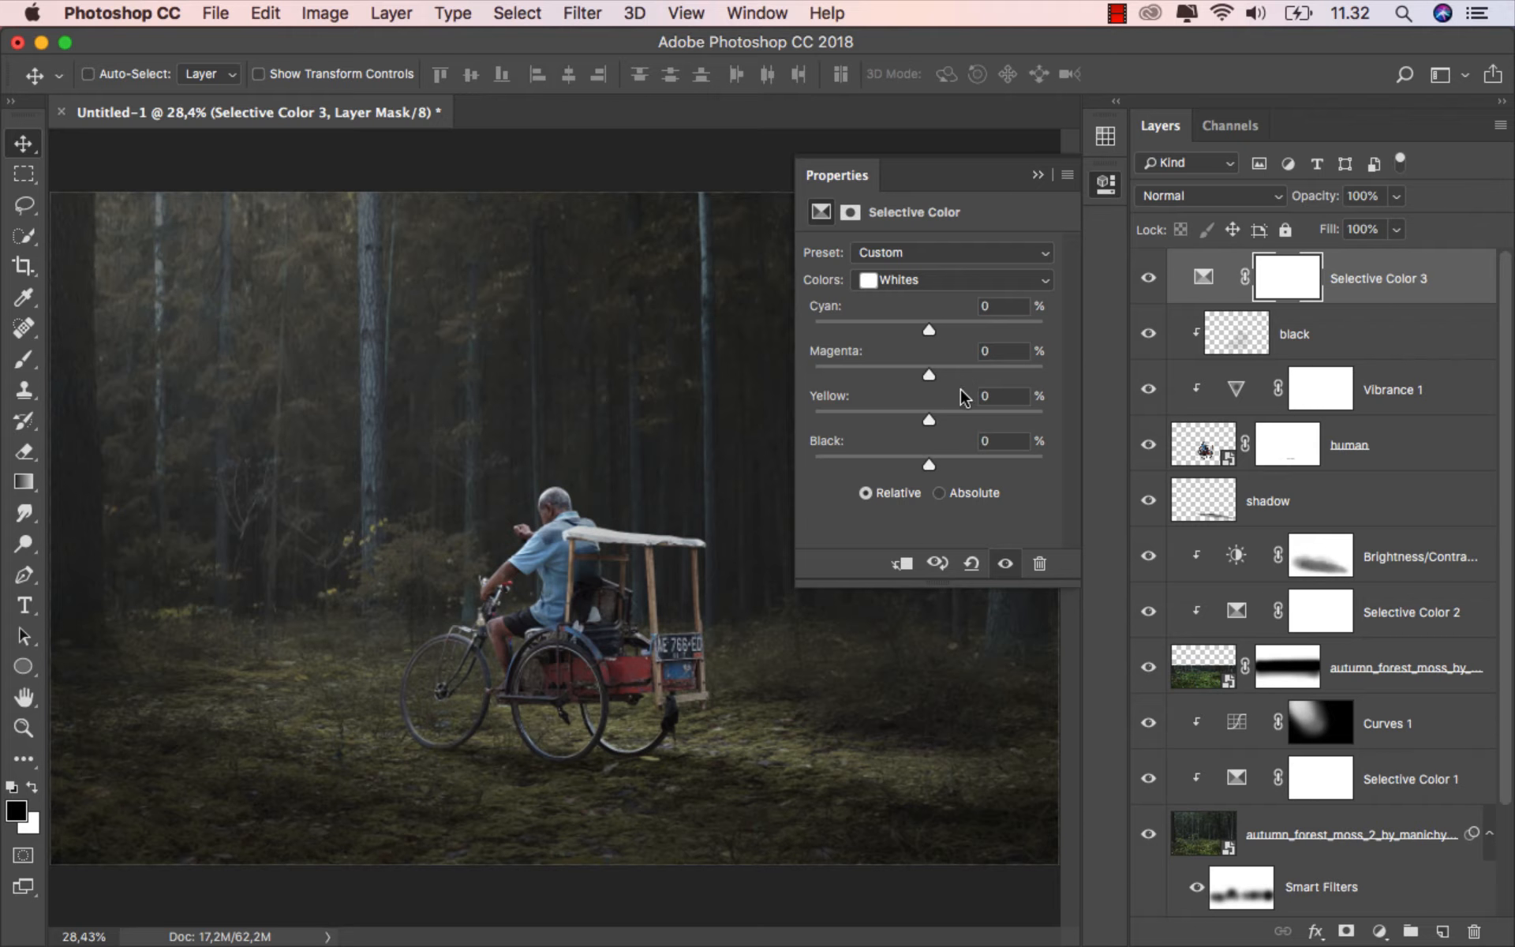
left_click_drag(928, 470, 904, 470)
left_click(1036, 174)
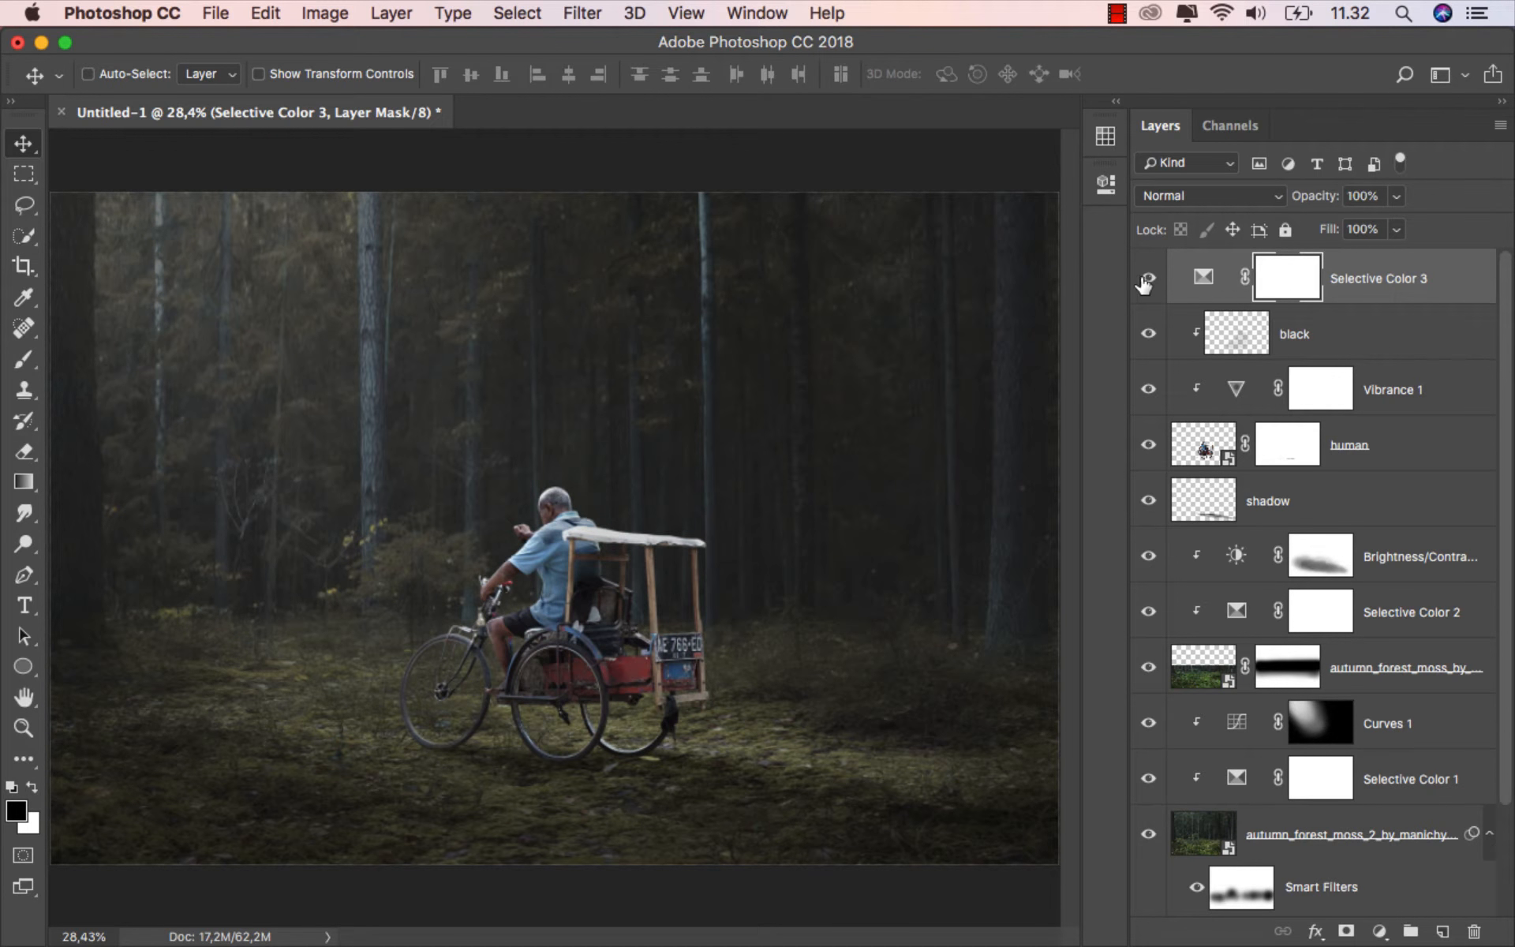
left_click(1146, 280)
left_click(1146, 281)
left_click(1355, 282)
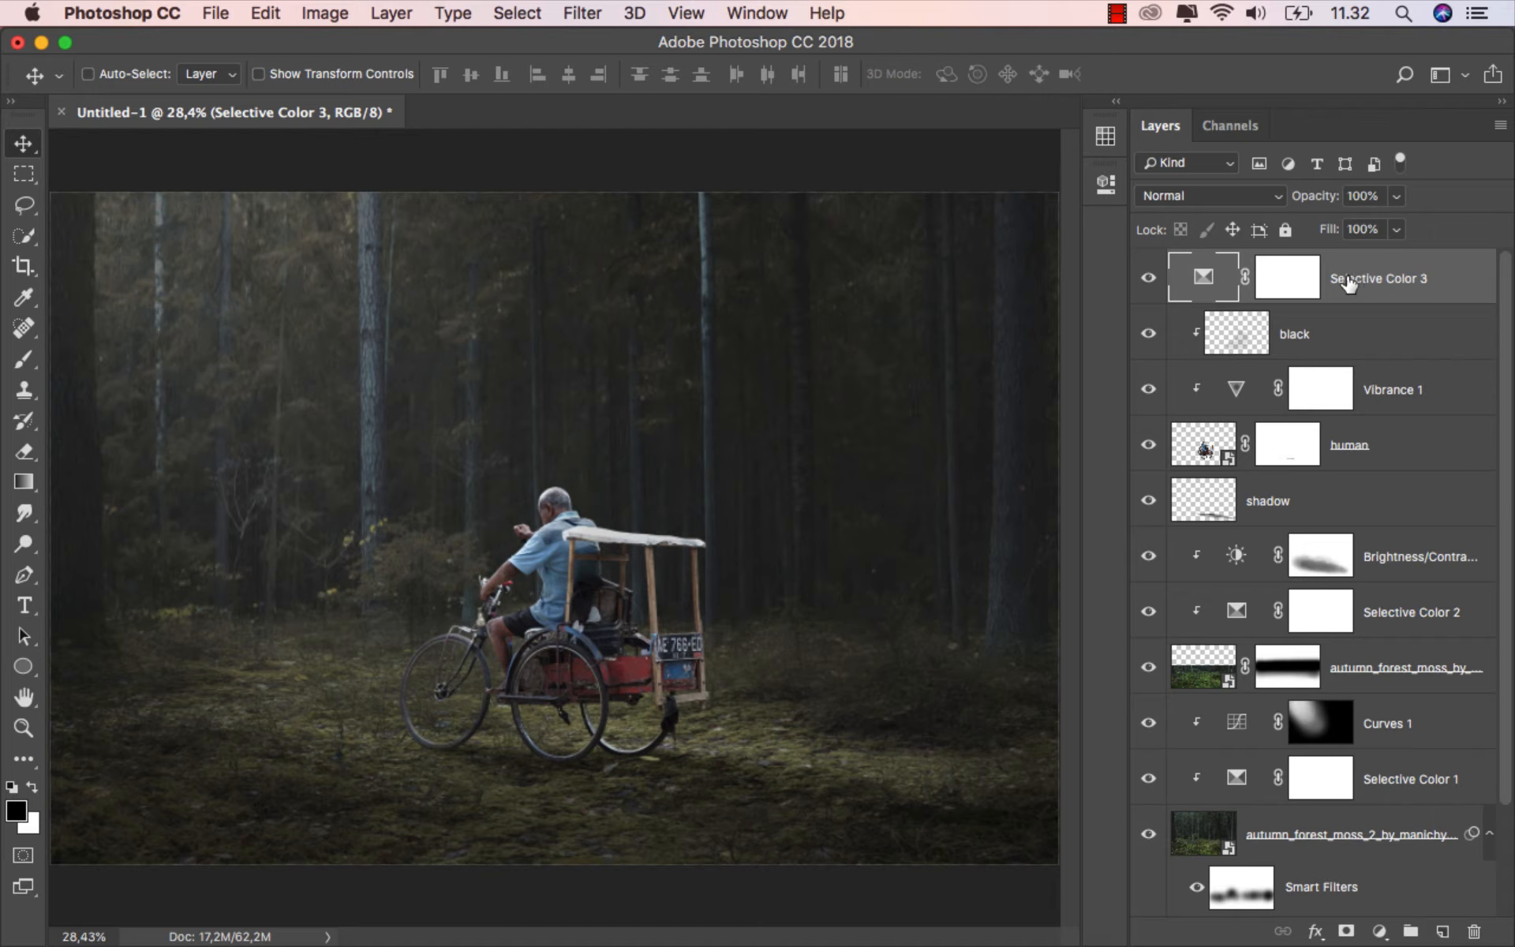
- Open the light-ray stock file 00069_by_nitchwarmer_d5e2t0r.psd from folder 30
left_click(216, 16)
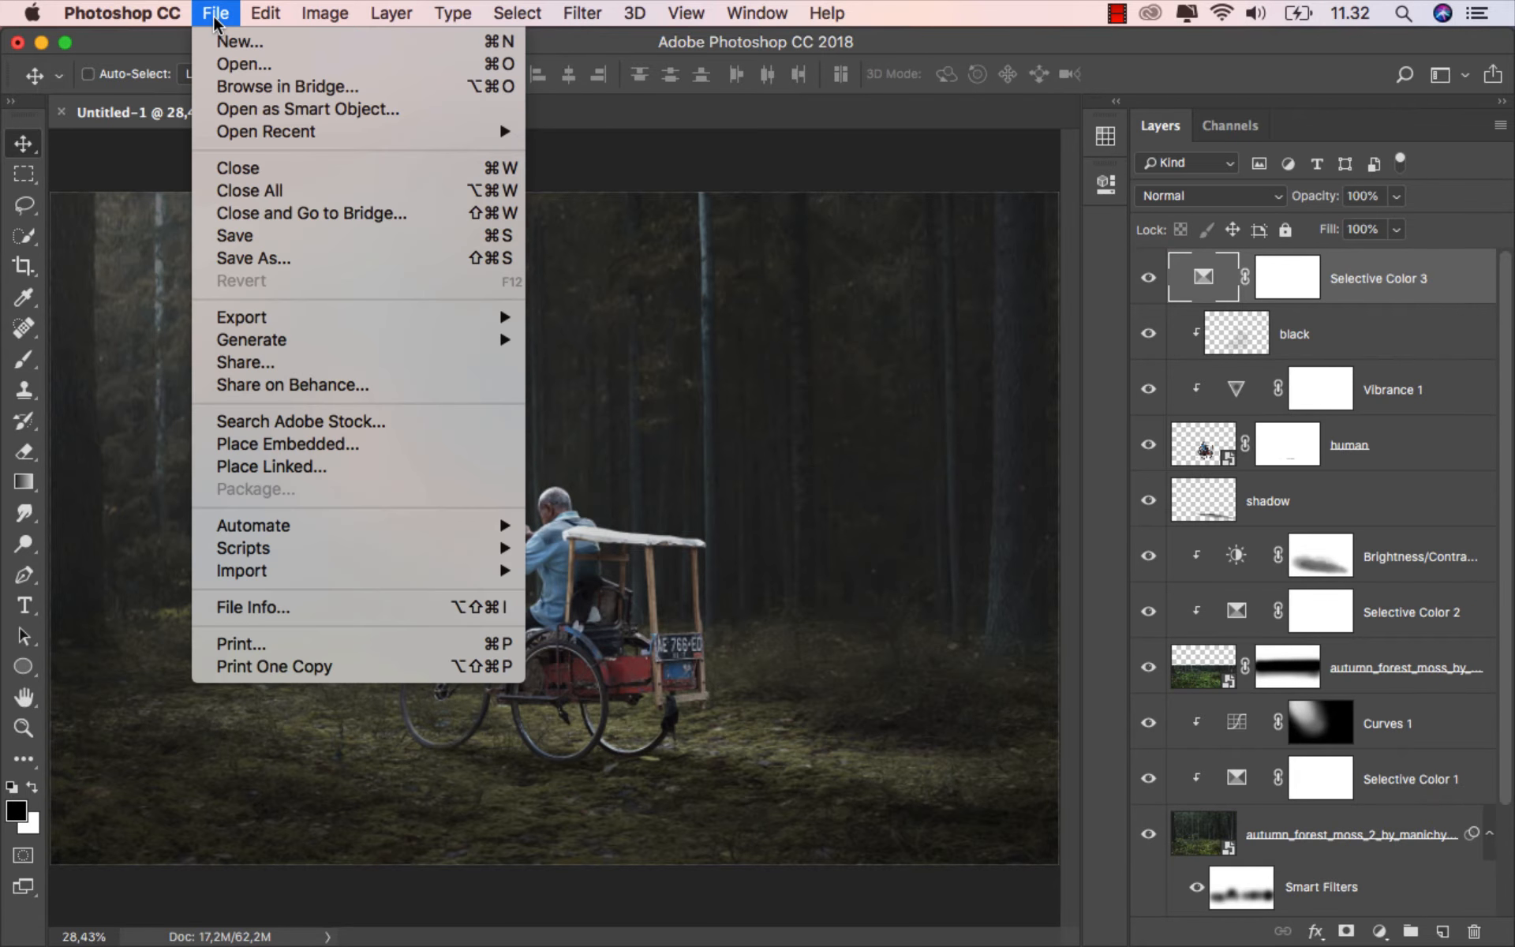
left_click(287, 68)
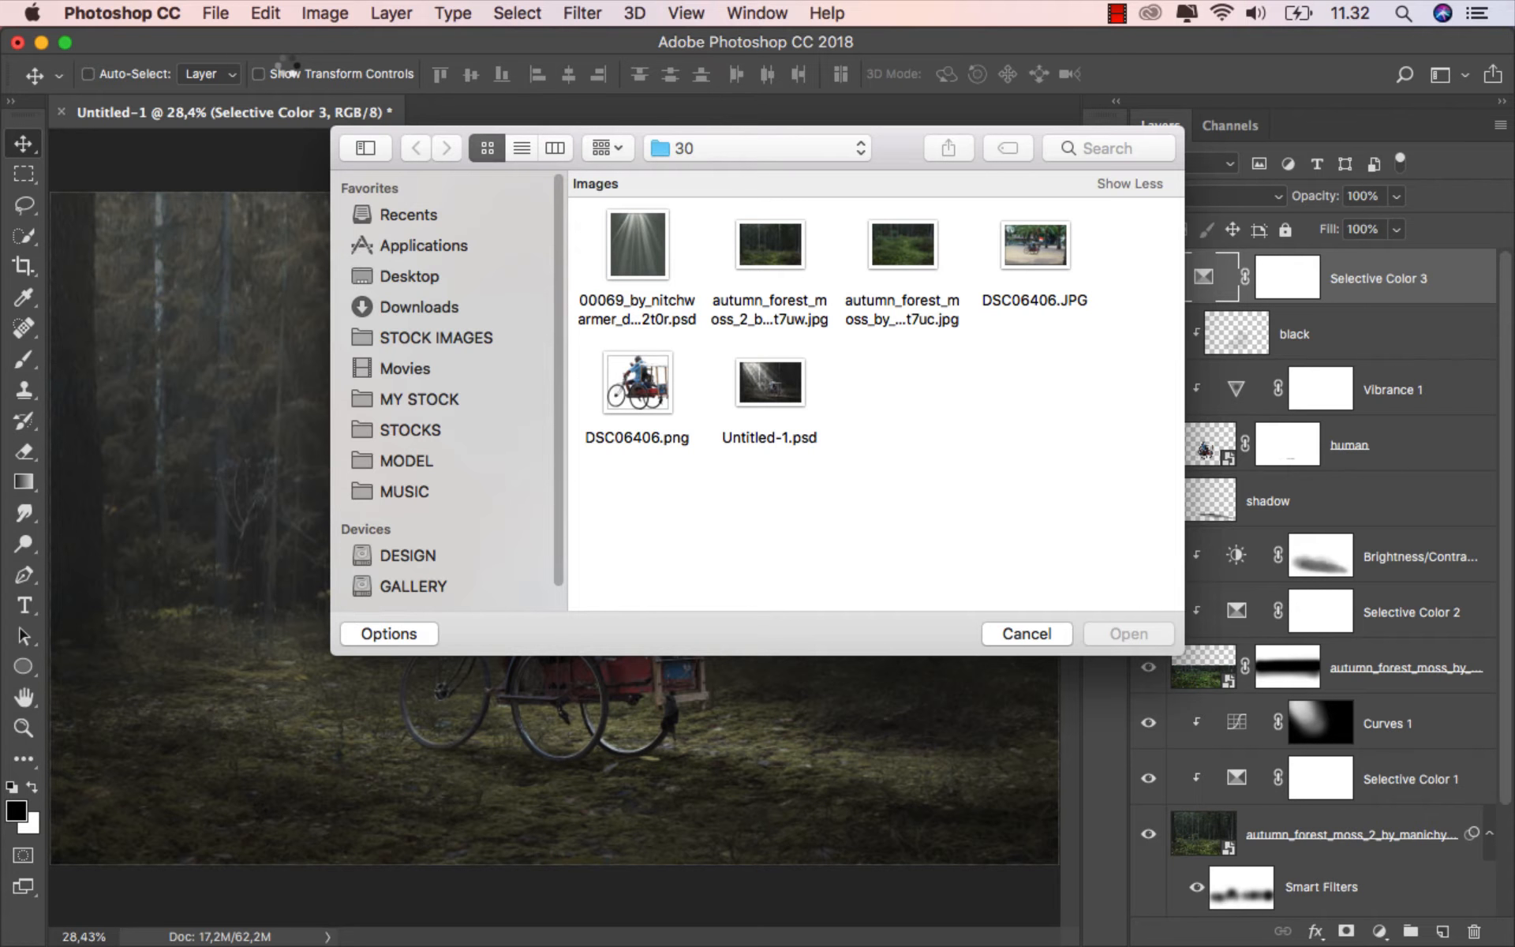
left_click(618, 245)
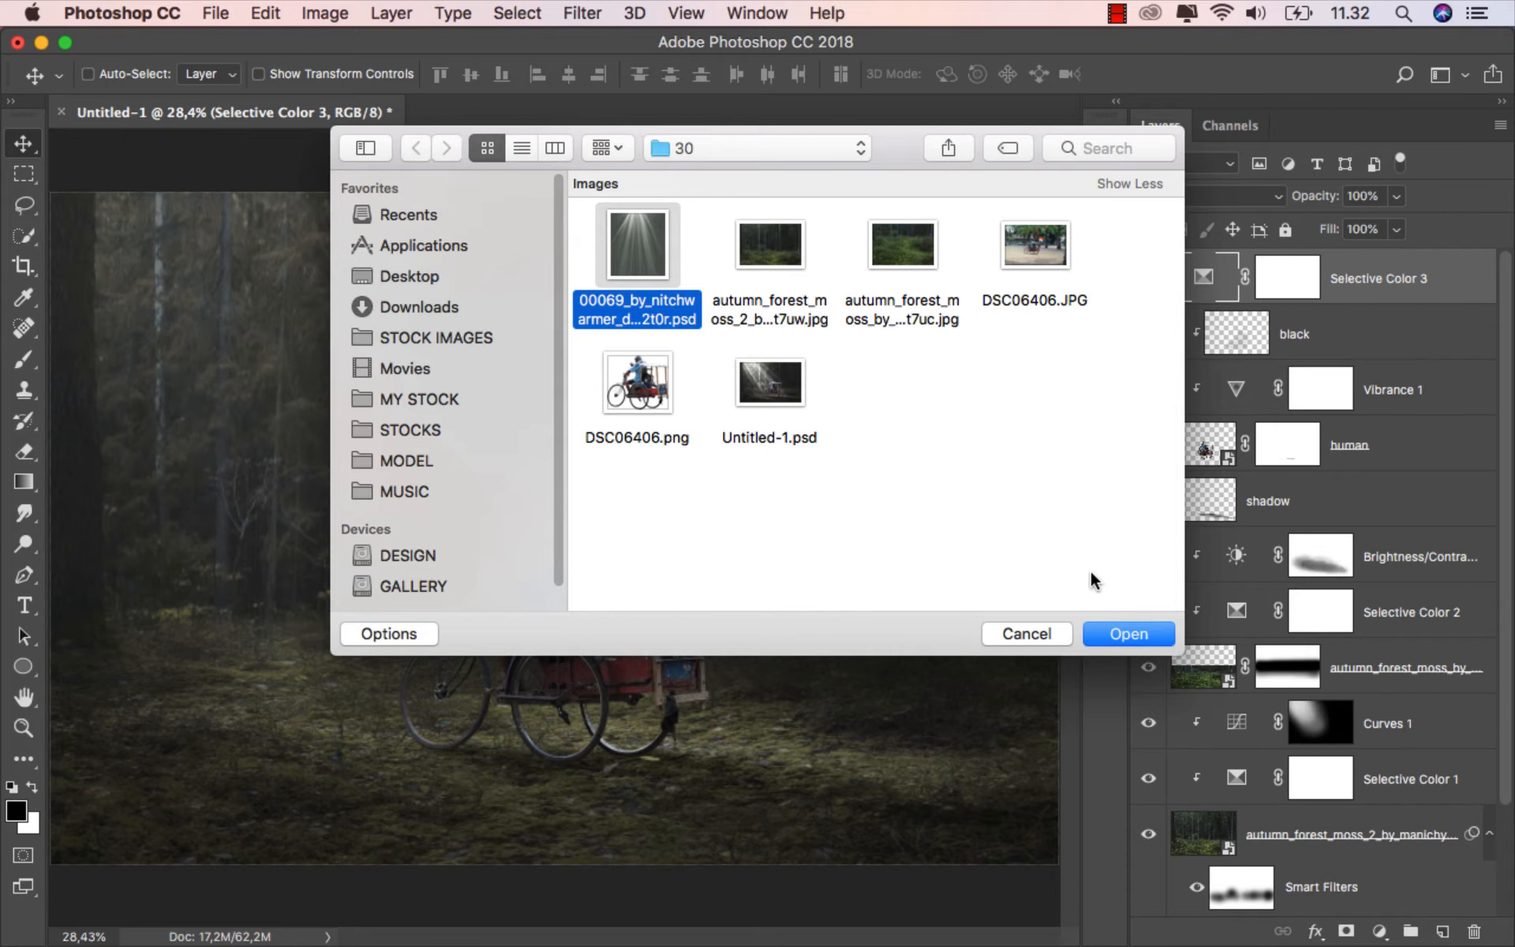
left_click(1127, 631)
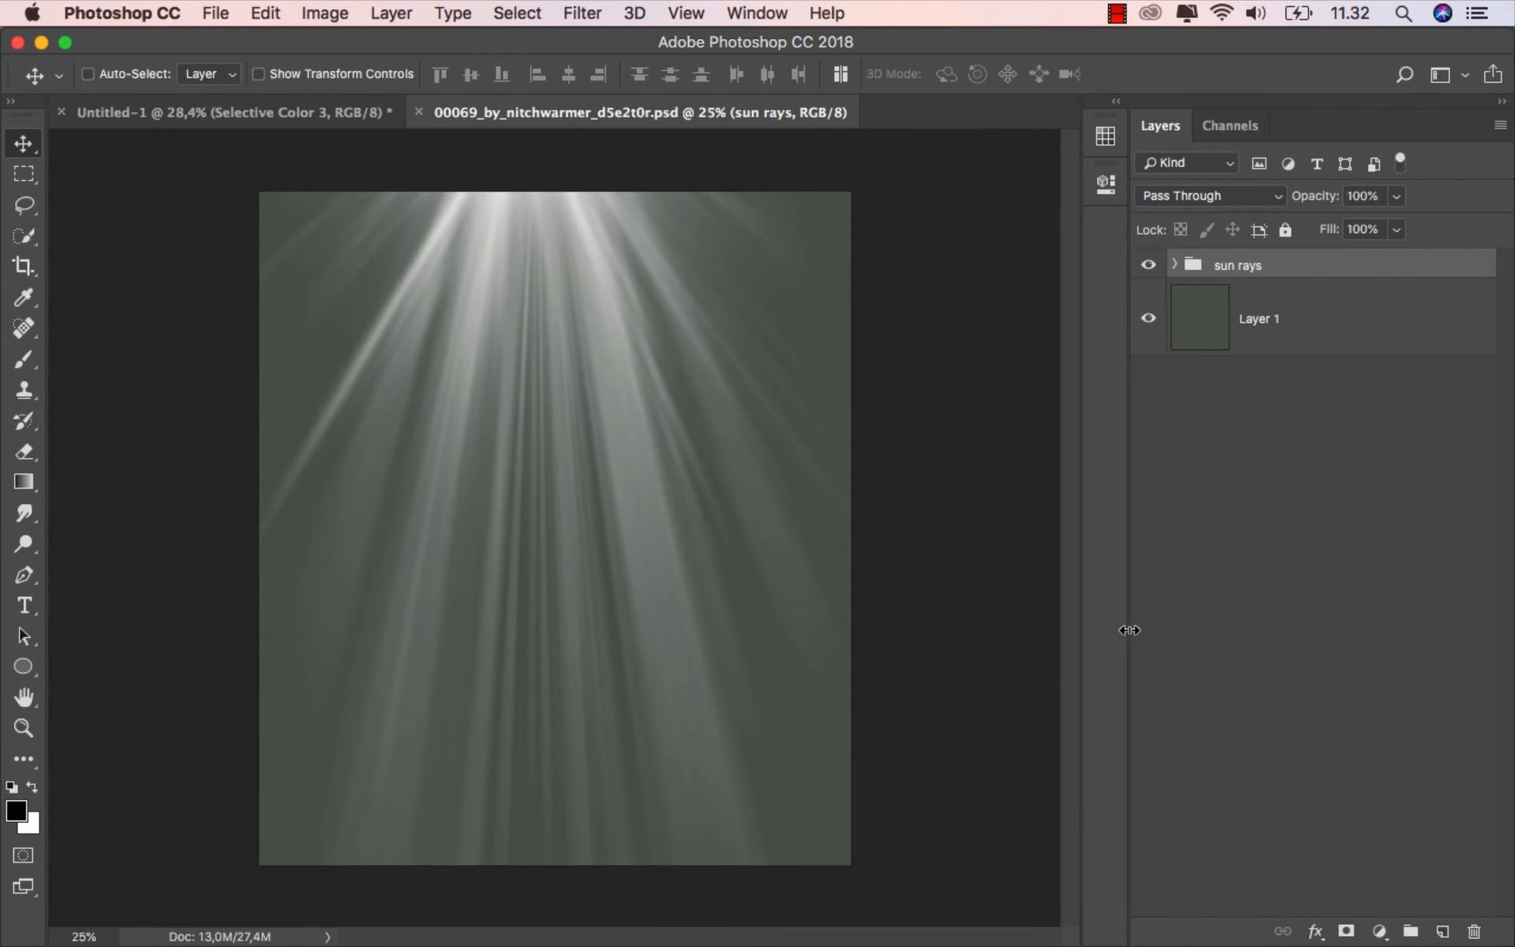
- Expand the sun rays group and copy its long rays layer into the Untitled-1 composite, placed over the rider
left_click(1174, 264)
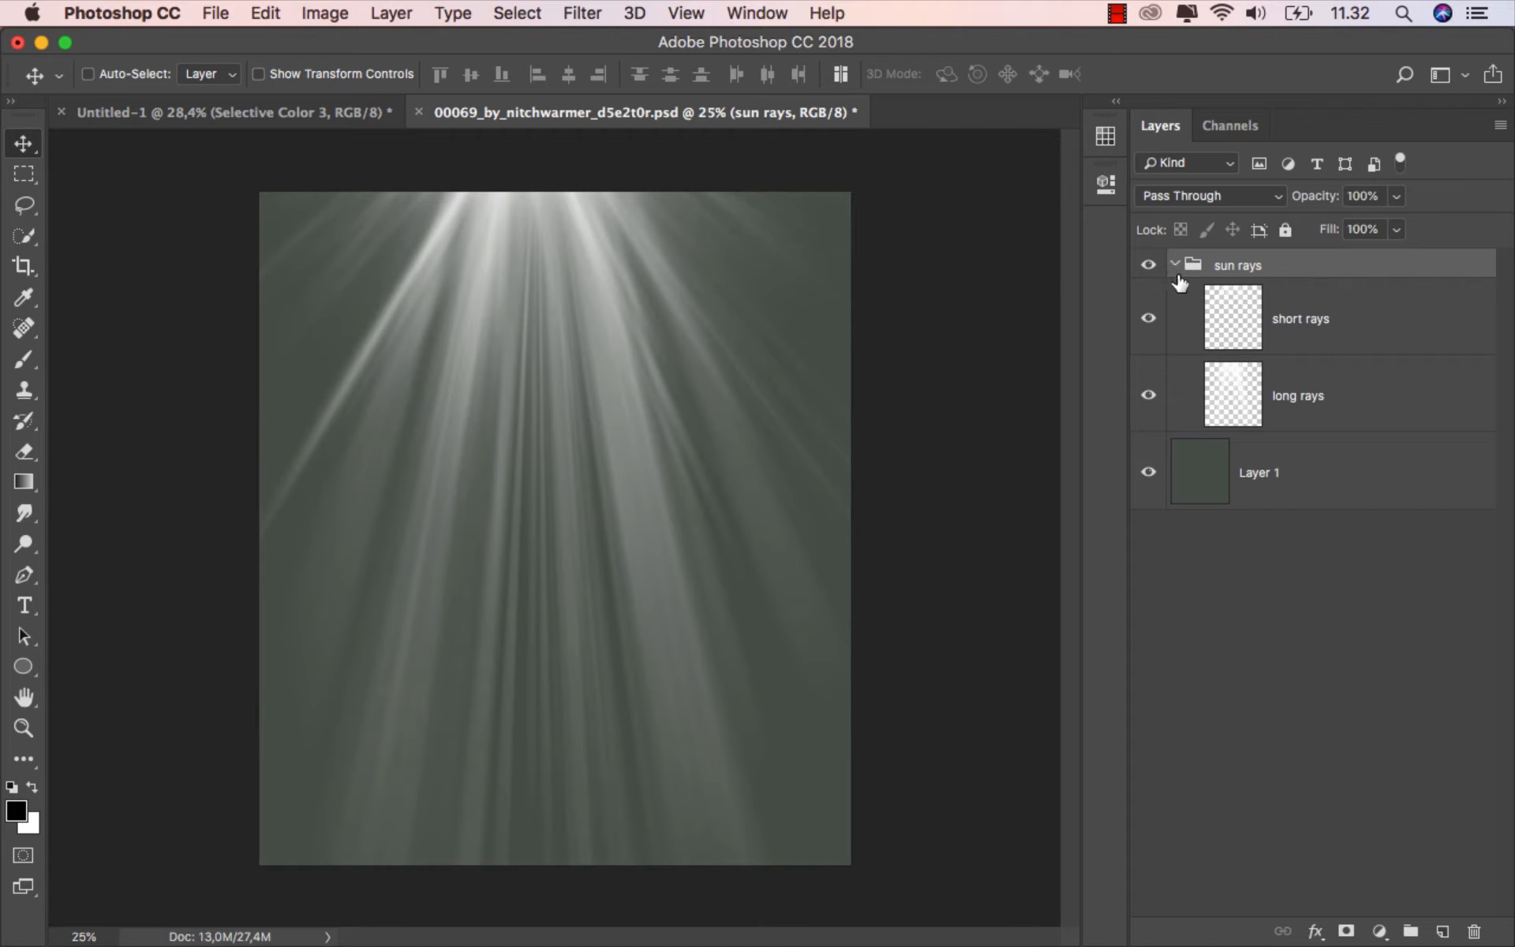
left_click(1298, 410)
left_click(1148, 395)
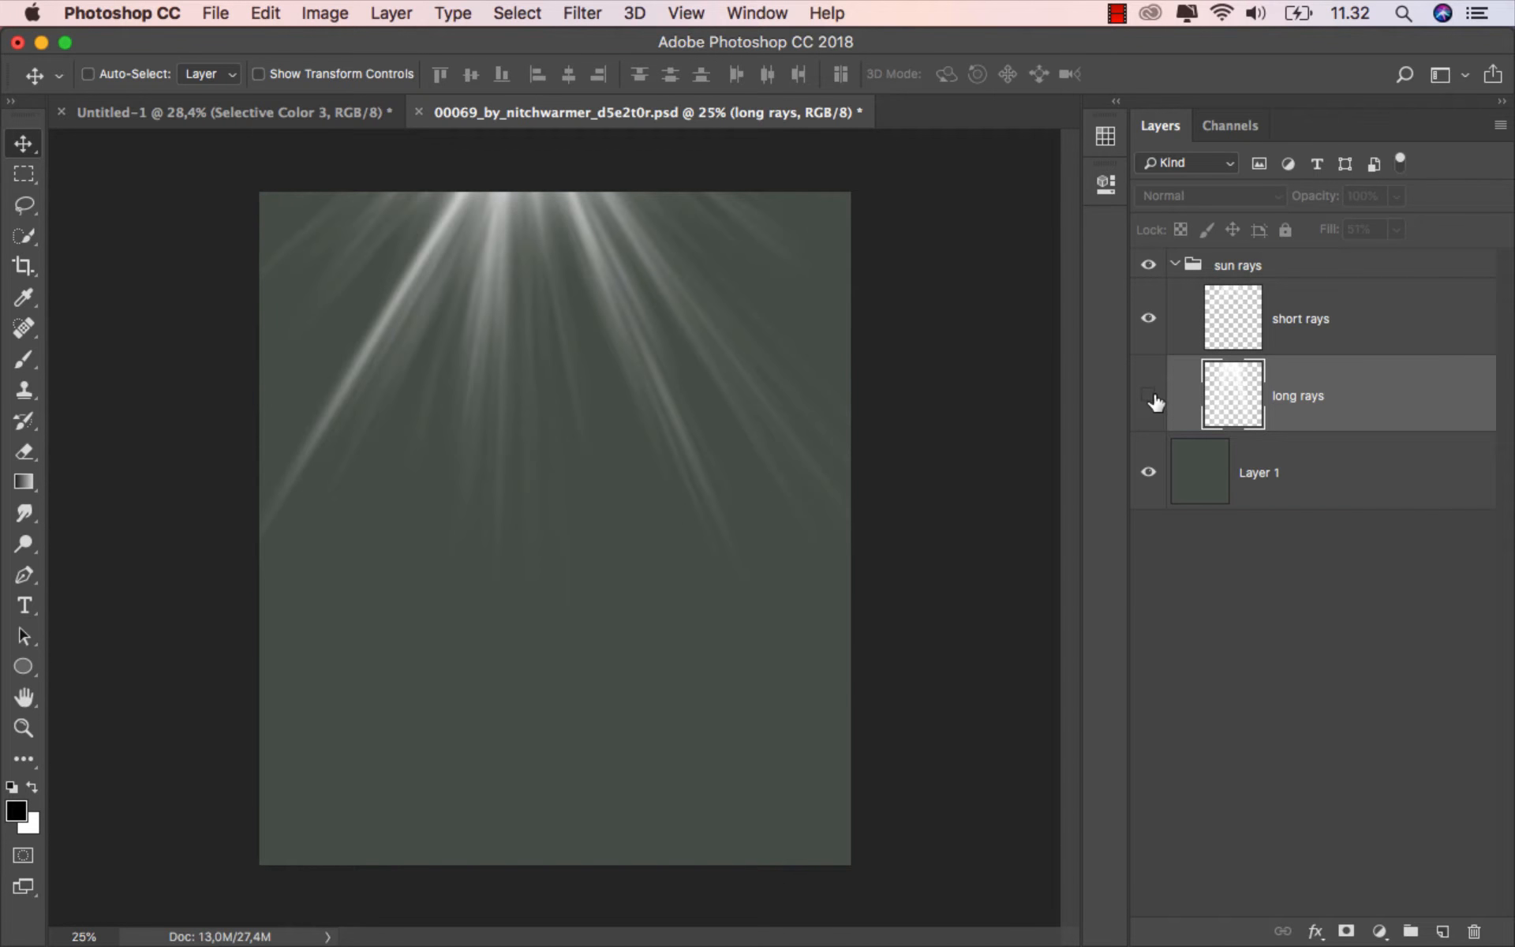
left_click(1148, 395)
left_click_drag(602, 376, 379, 173)
left_click(325, 114)
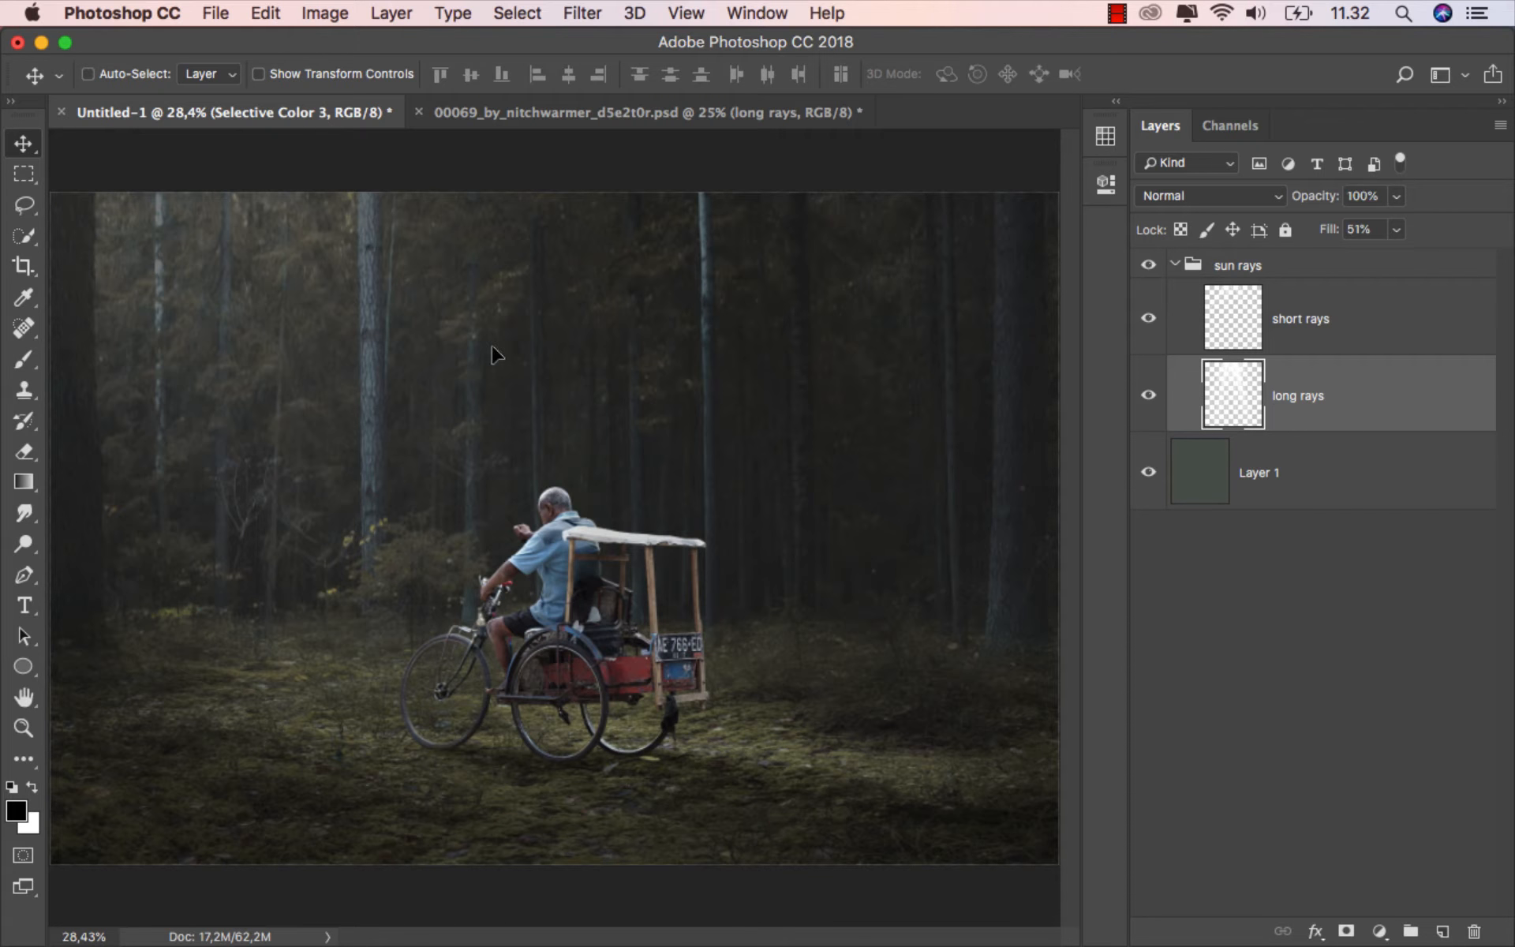
left_click_drag(516, 457, 518, 459)
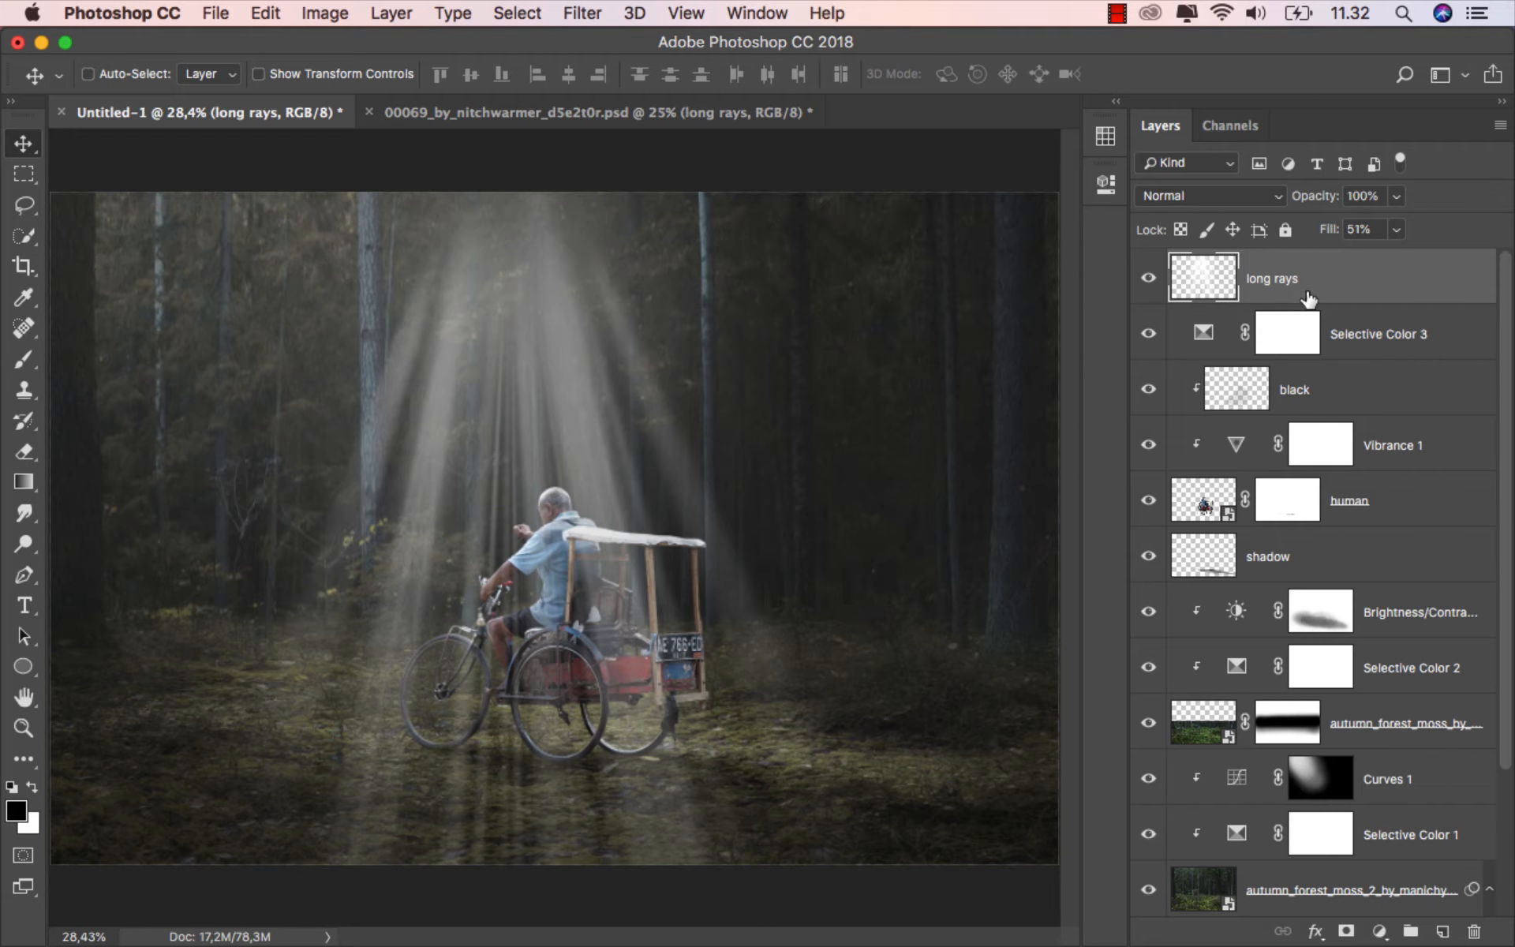
- Move the long rays layer directly beneath the masked moss ground layer and set its blend mode to Vivid Light
left_click_drag(1328, 290, 1301, 631)
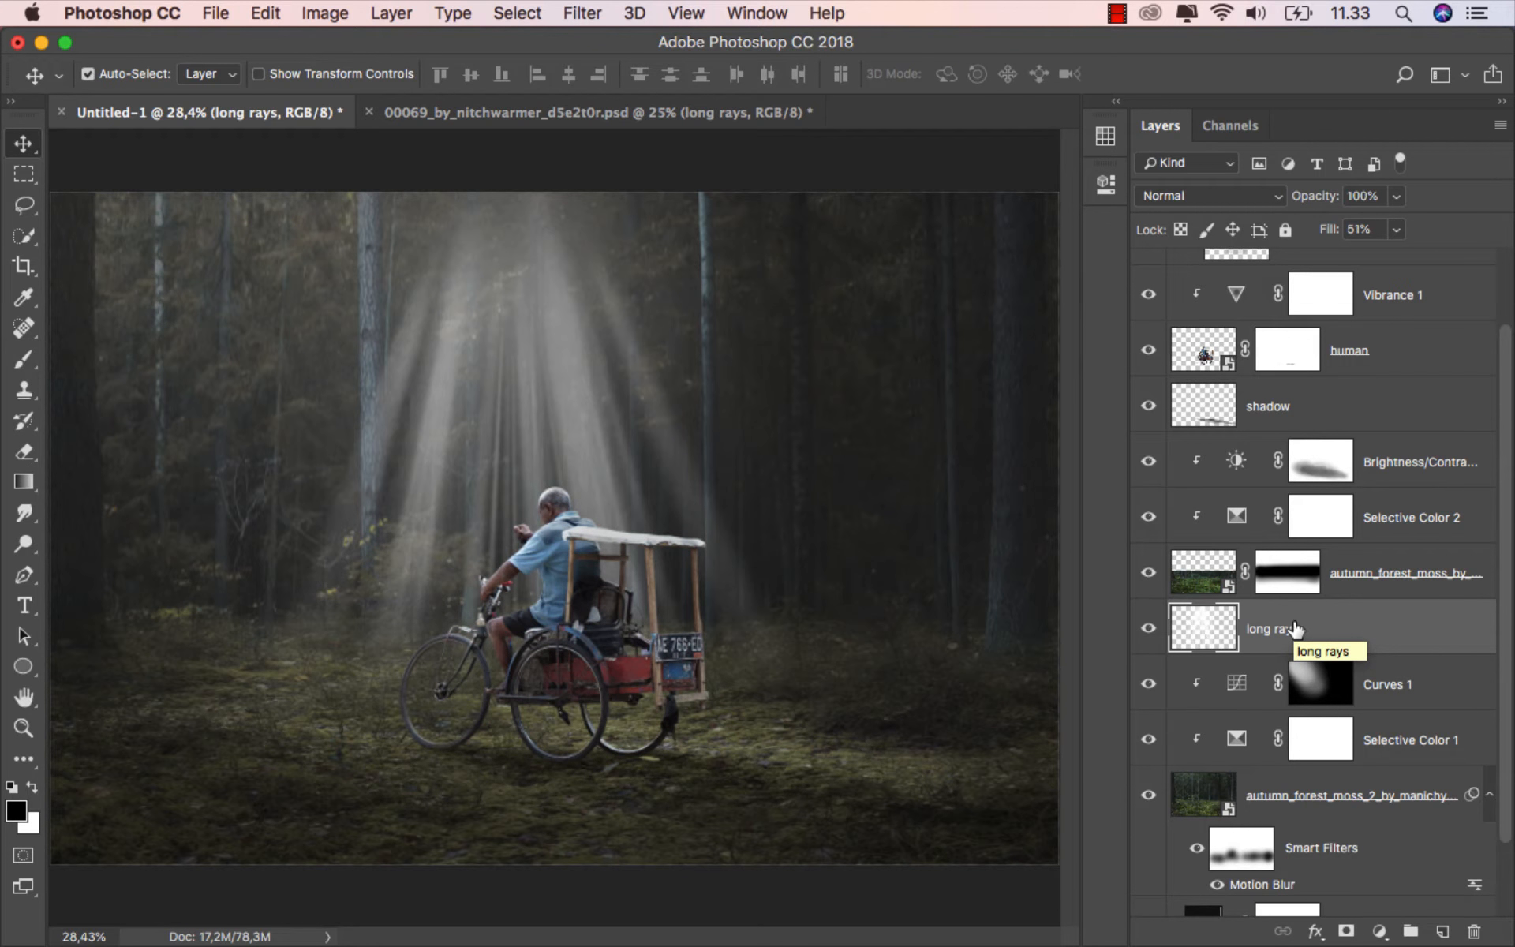
left_click(1205, 195)
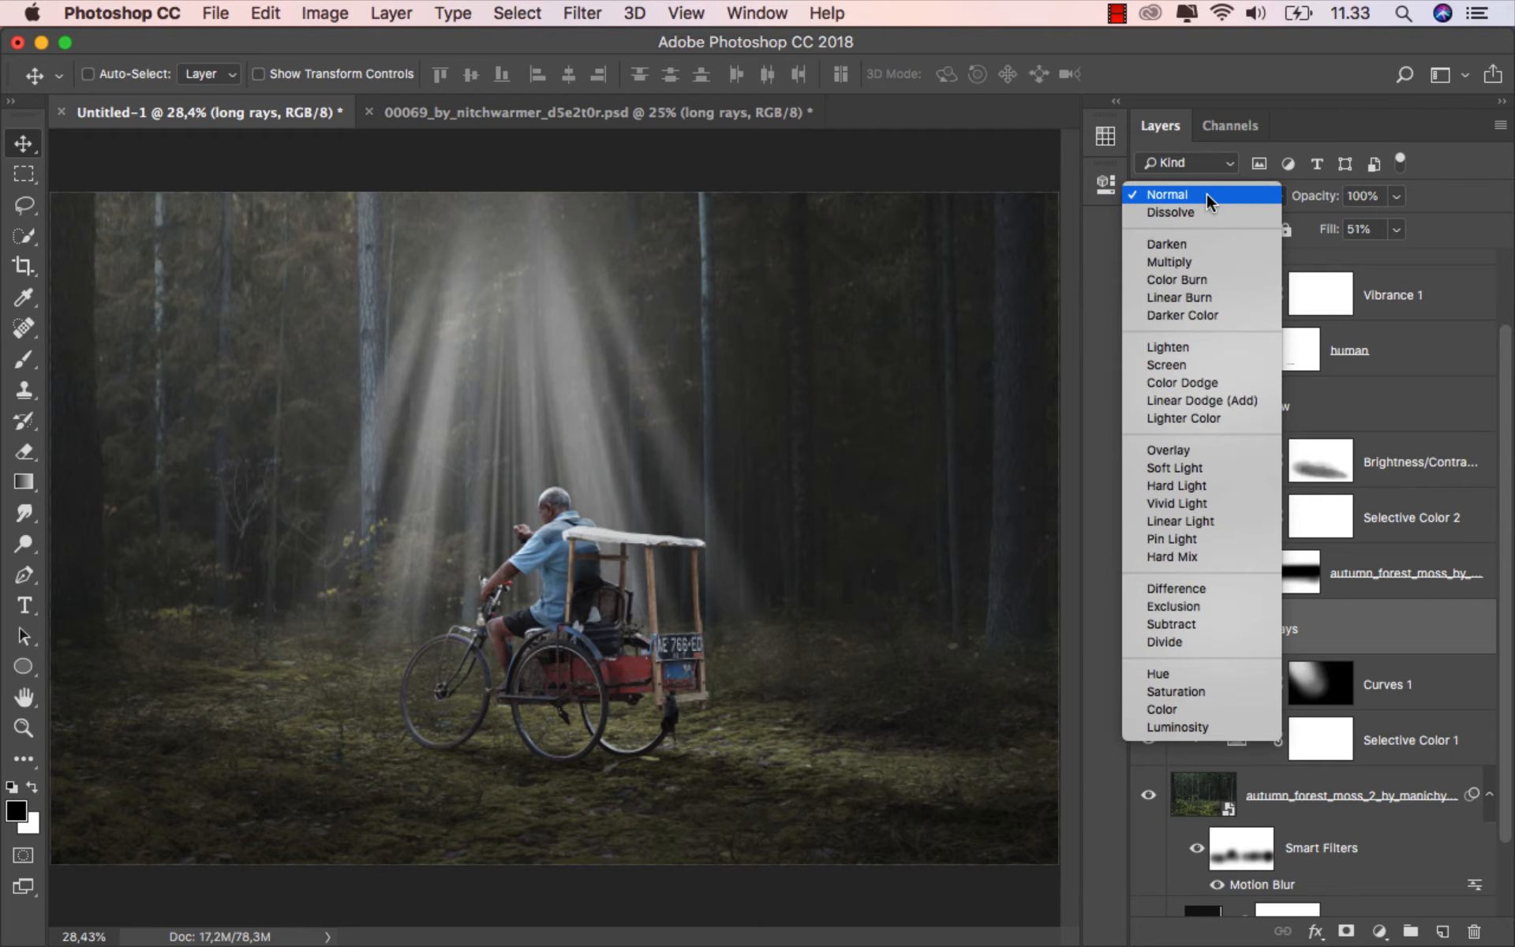
left_click(1214, 503)
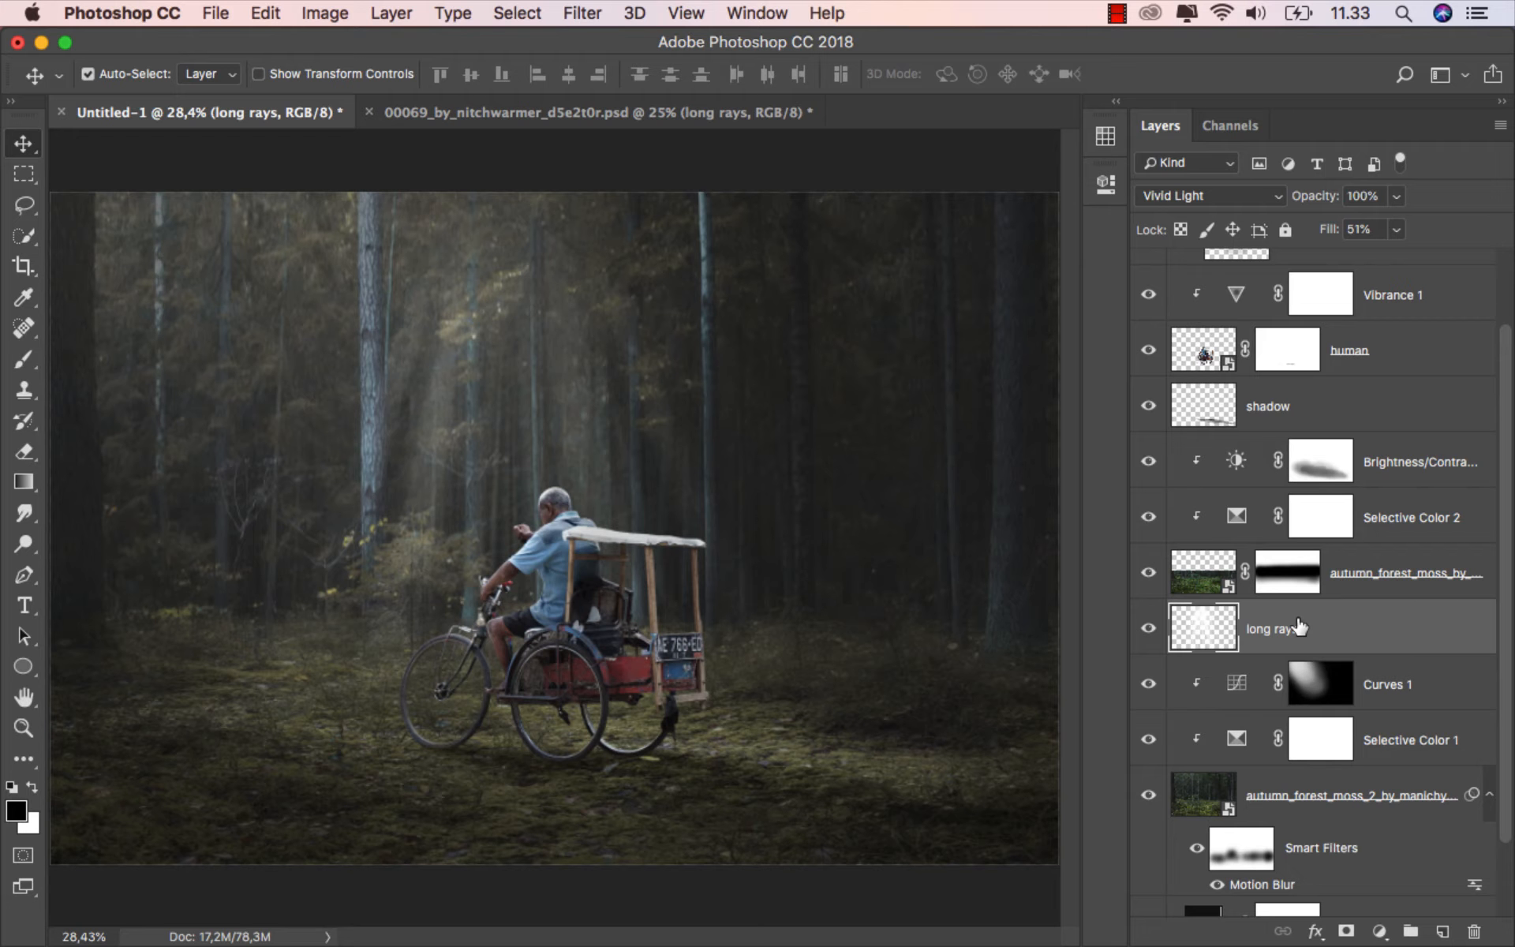
- Free-transform the long rays, rotating them about -30.4° and stretching their height to about 212%
key("super+t")
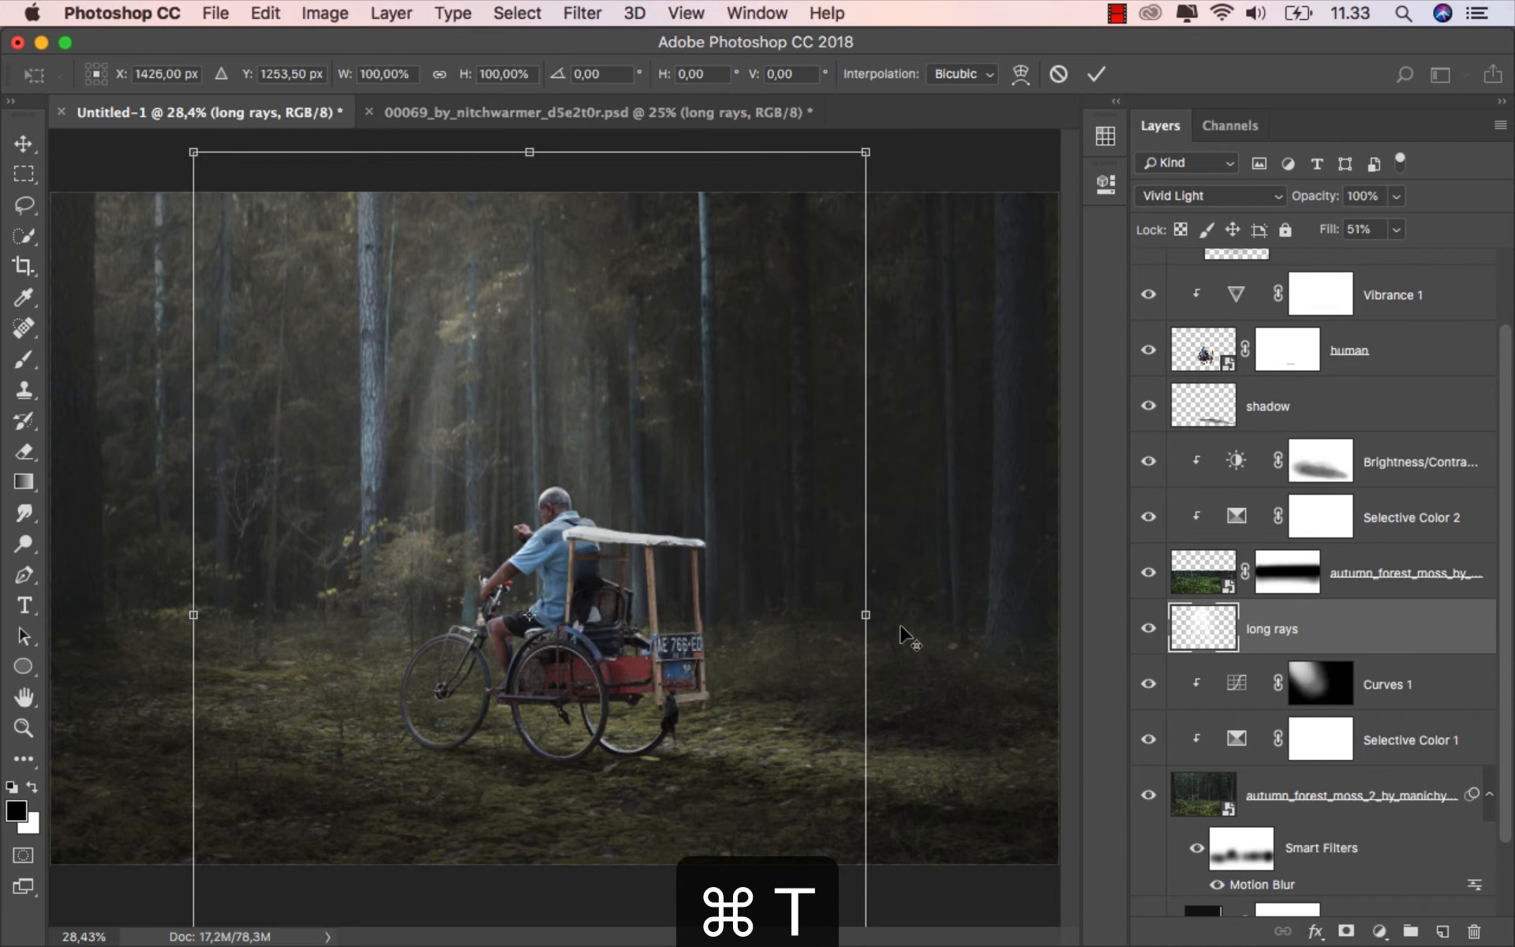
scroll(904, 636, "down", 5)
scroll(793, 620, "up", 2)
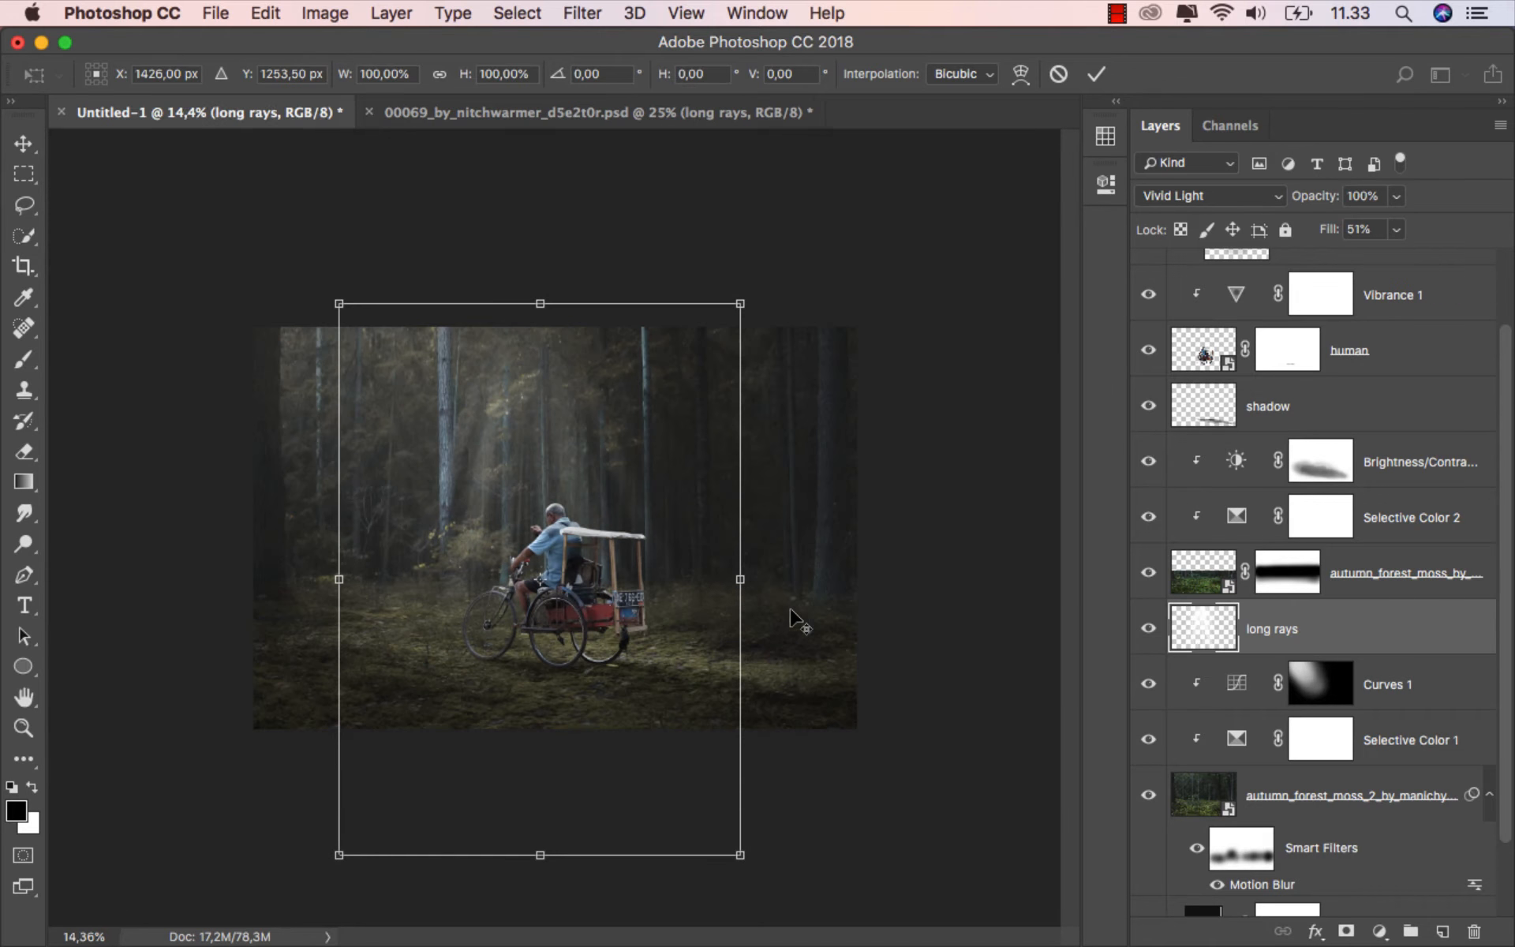
scroll(794, 620, "up", 2)
left_click_drag(854, 599, 888, 401)
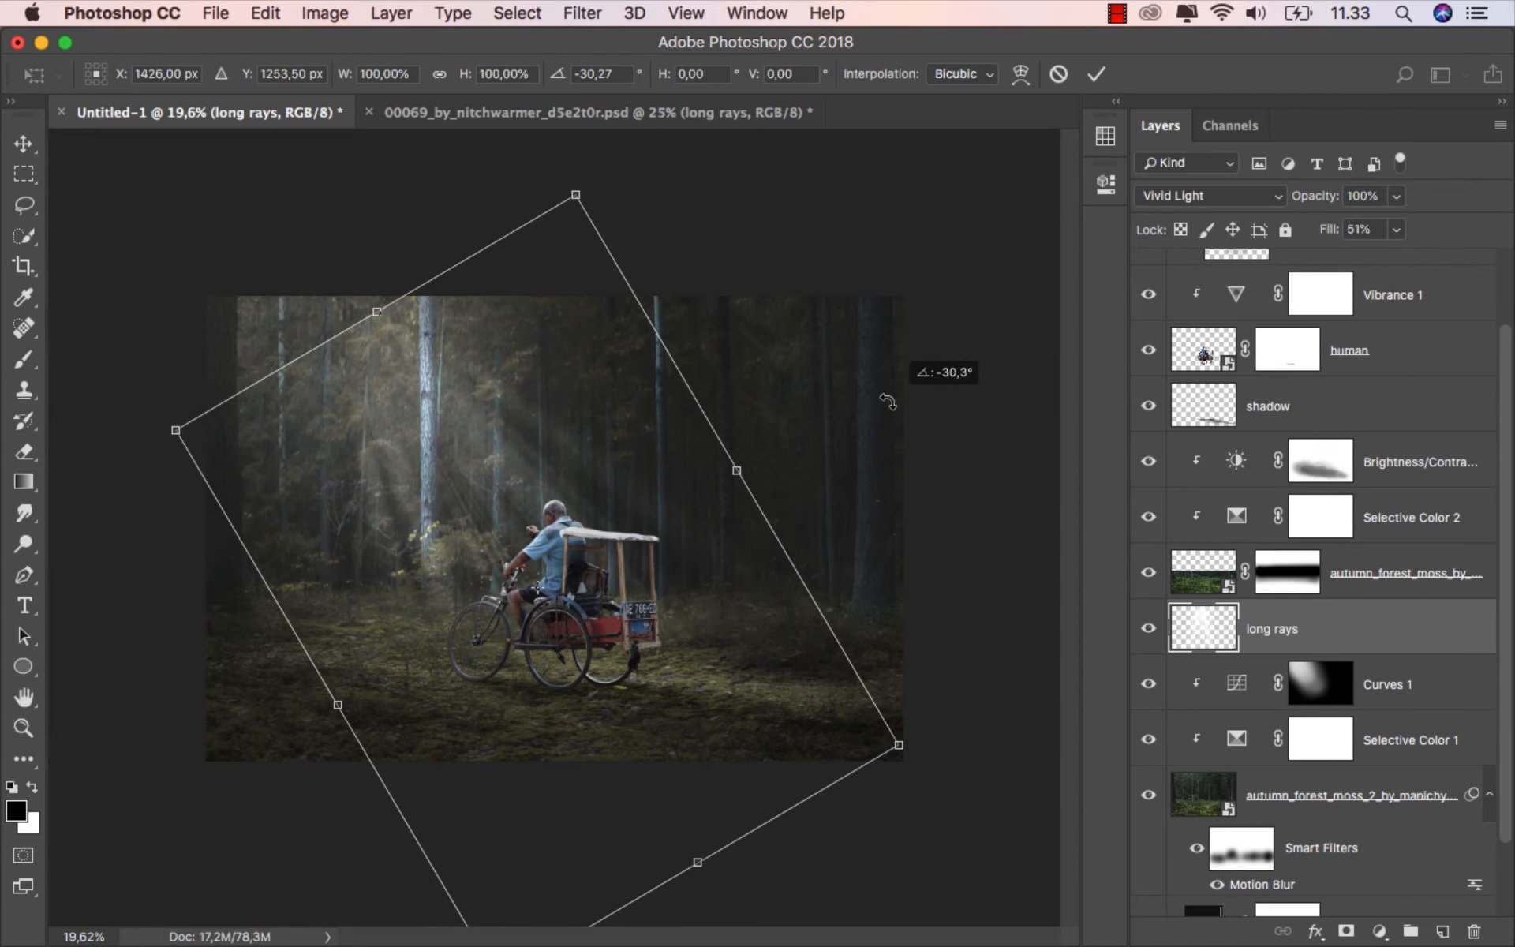
left_click_drag(377, 312, 53, 88)
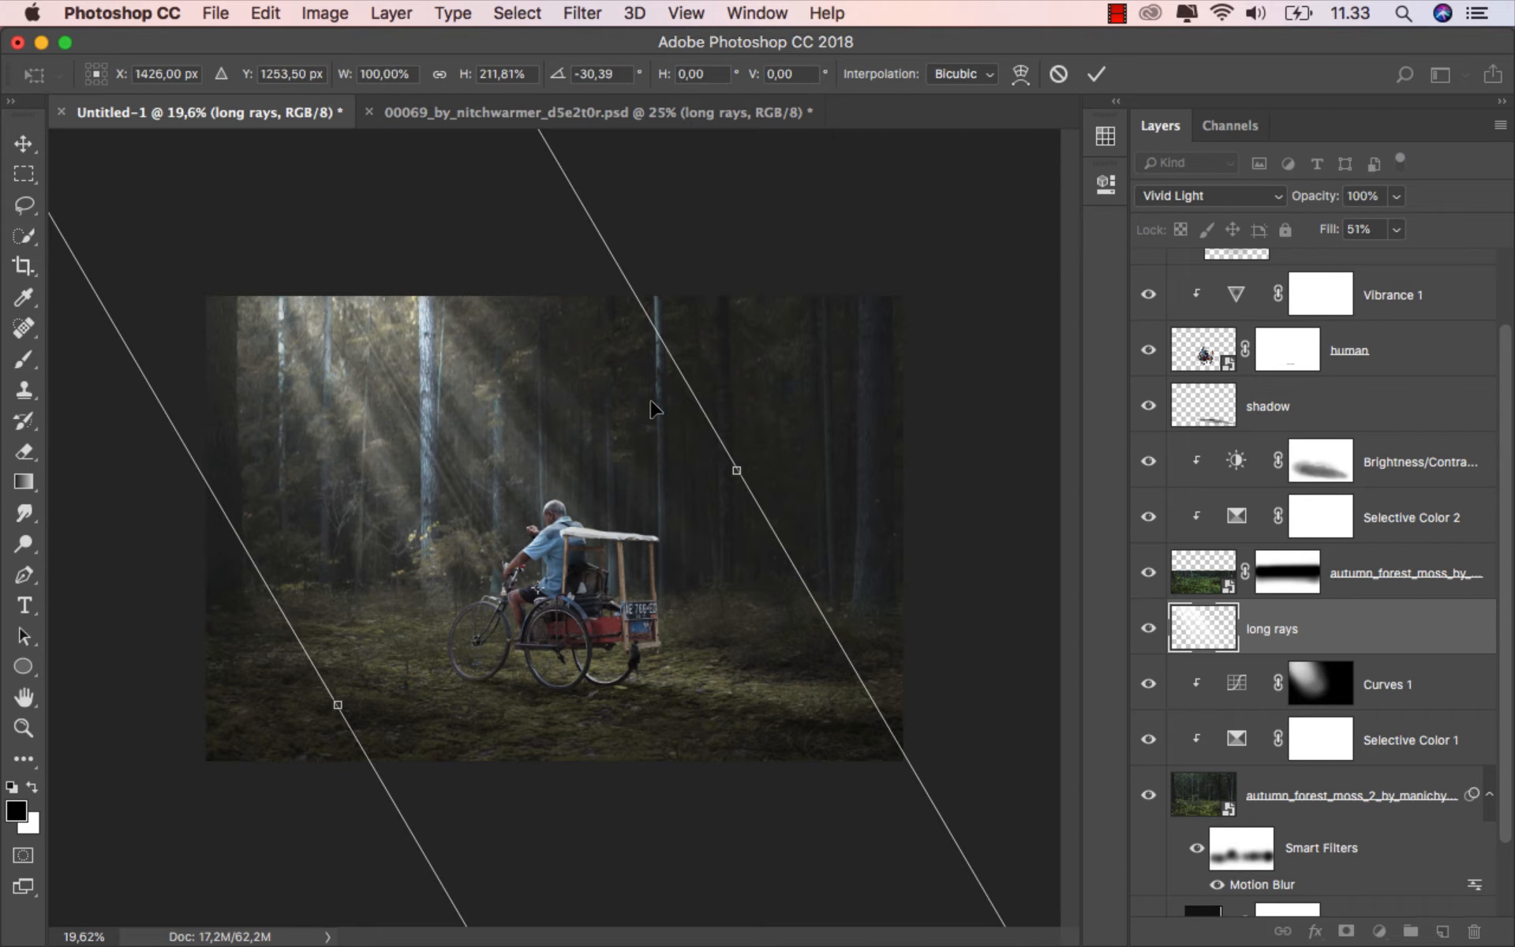
- Widen the rays to about 126%, tilt them to about -33.5° and shift them slightly down and right, then compare with and without them
left_click_drag(736, 470, 783, 418)
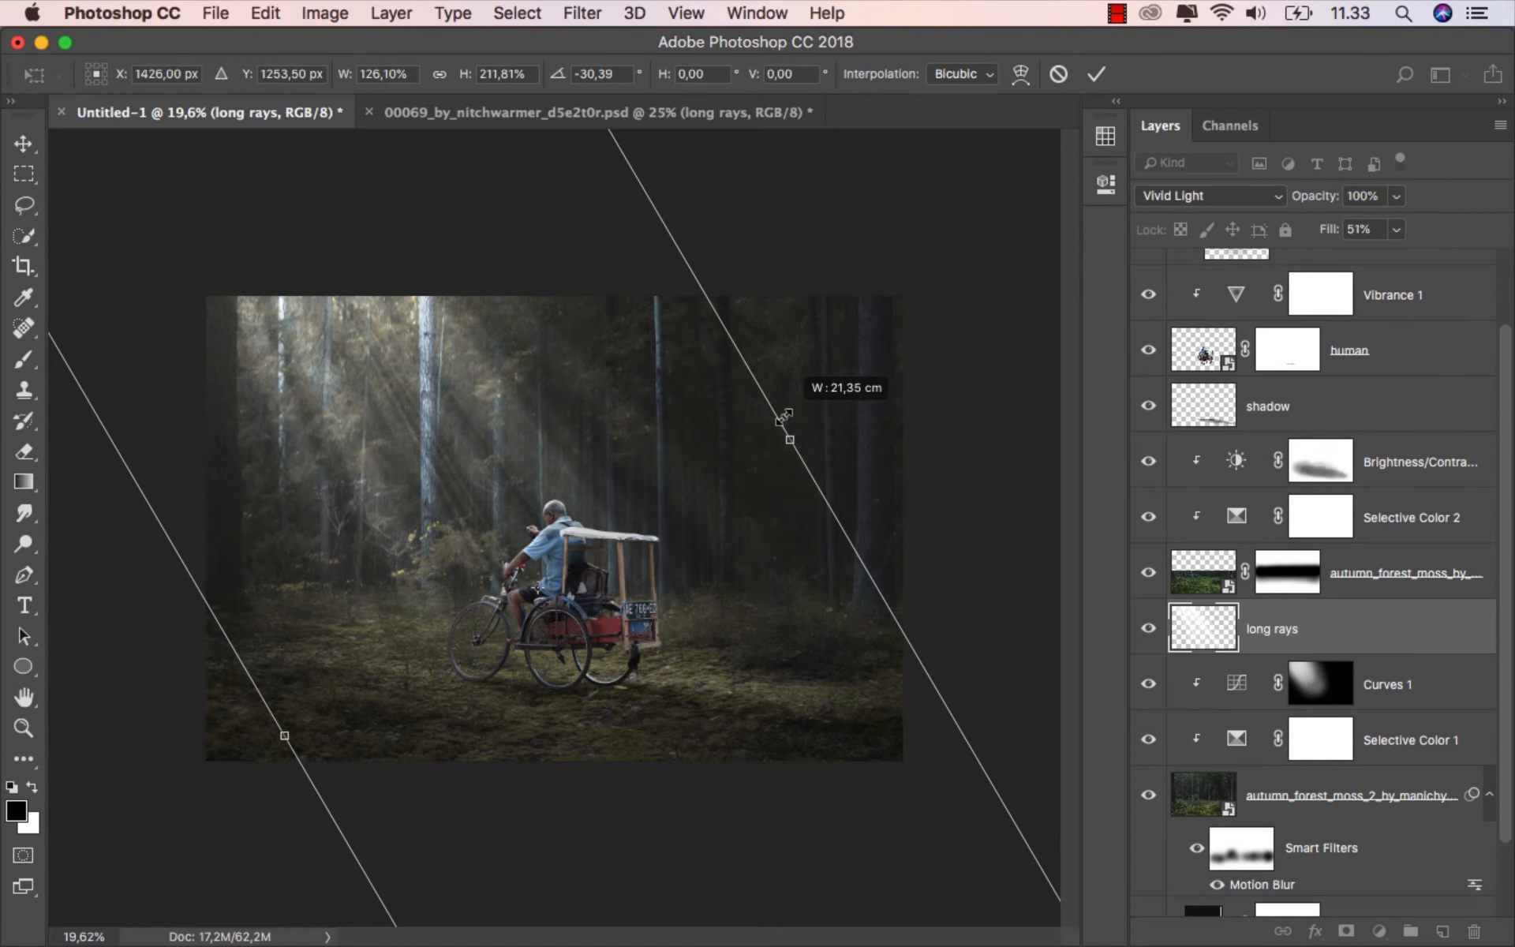
left_click_drag(899, 418, 898, 403)
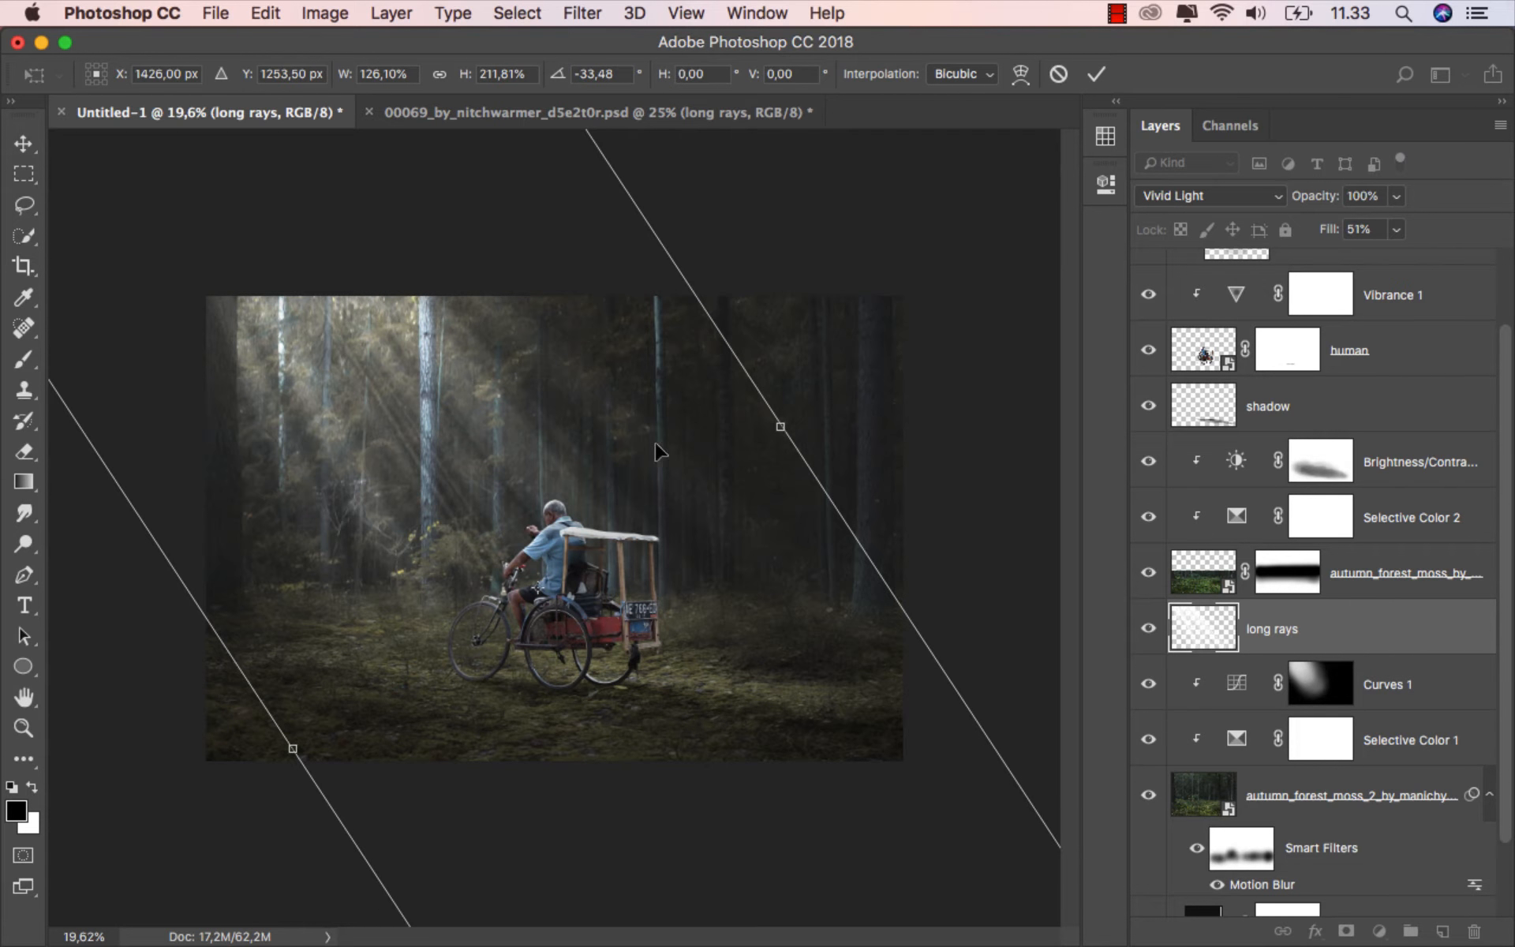
left_click_drag(661, 451, 685, 485)
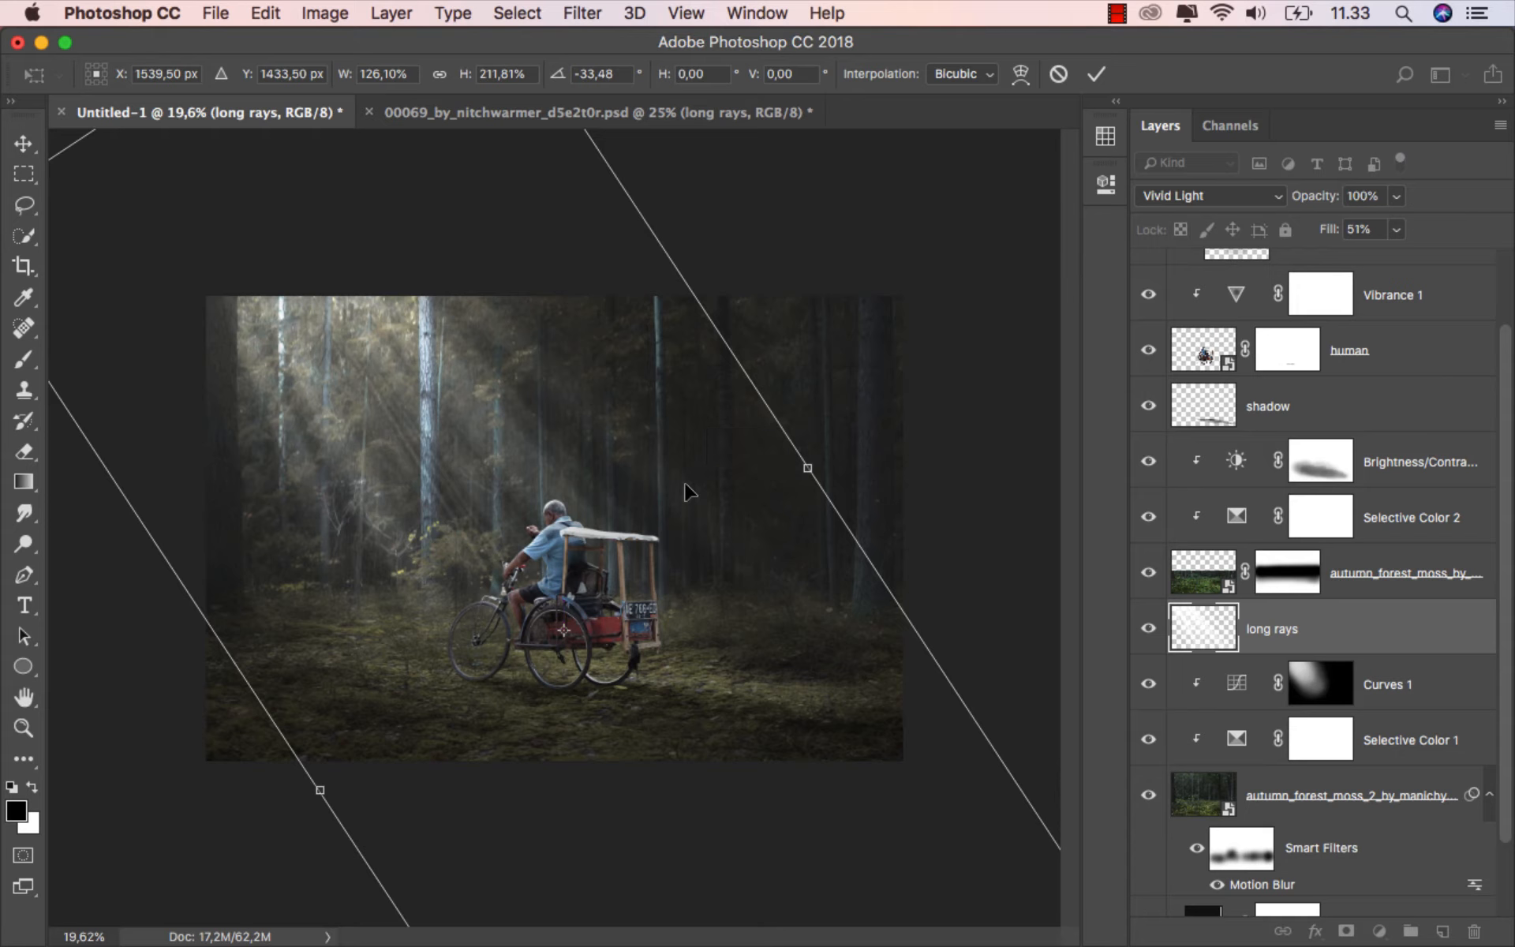
left_click(1096, 74)
scroll(562, 471, "up", 3)
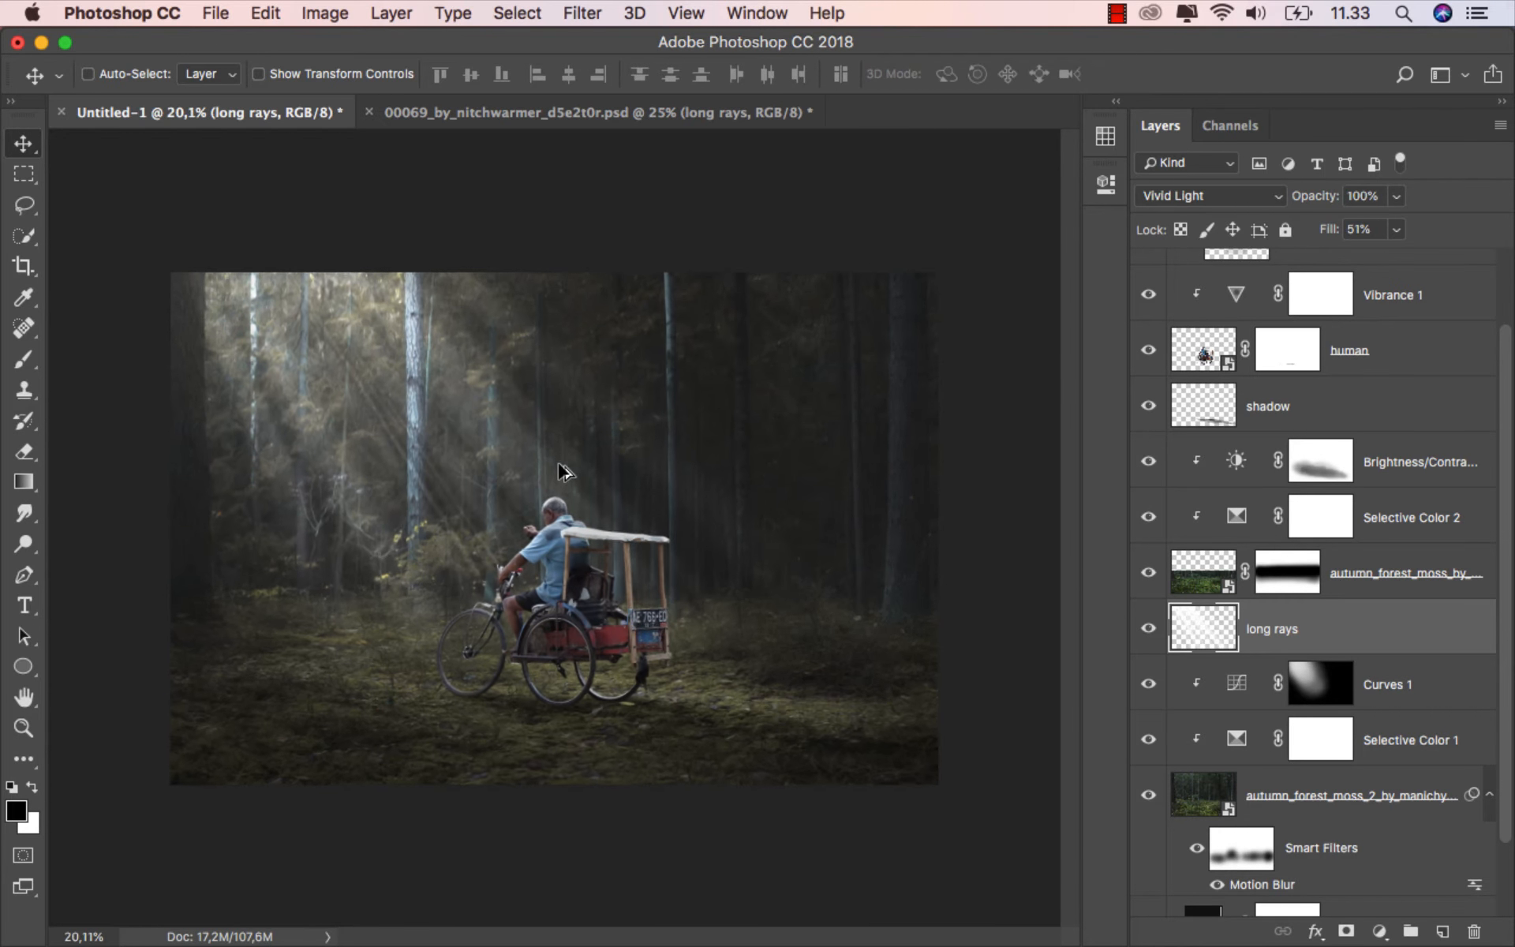
scroll(561, 471, "up", 1)
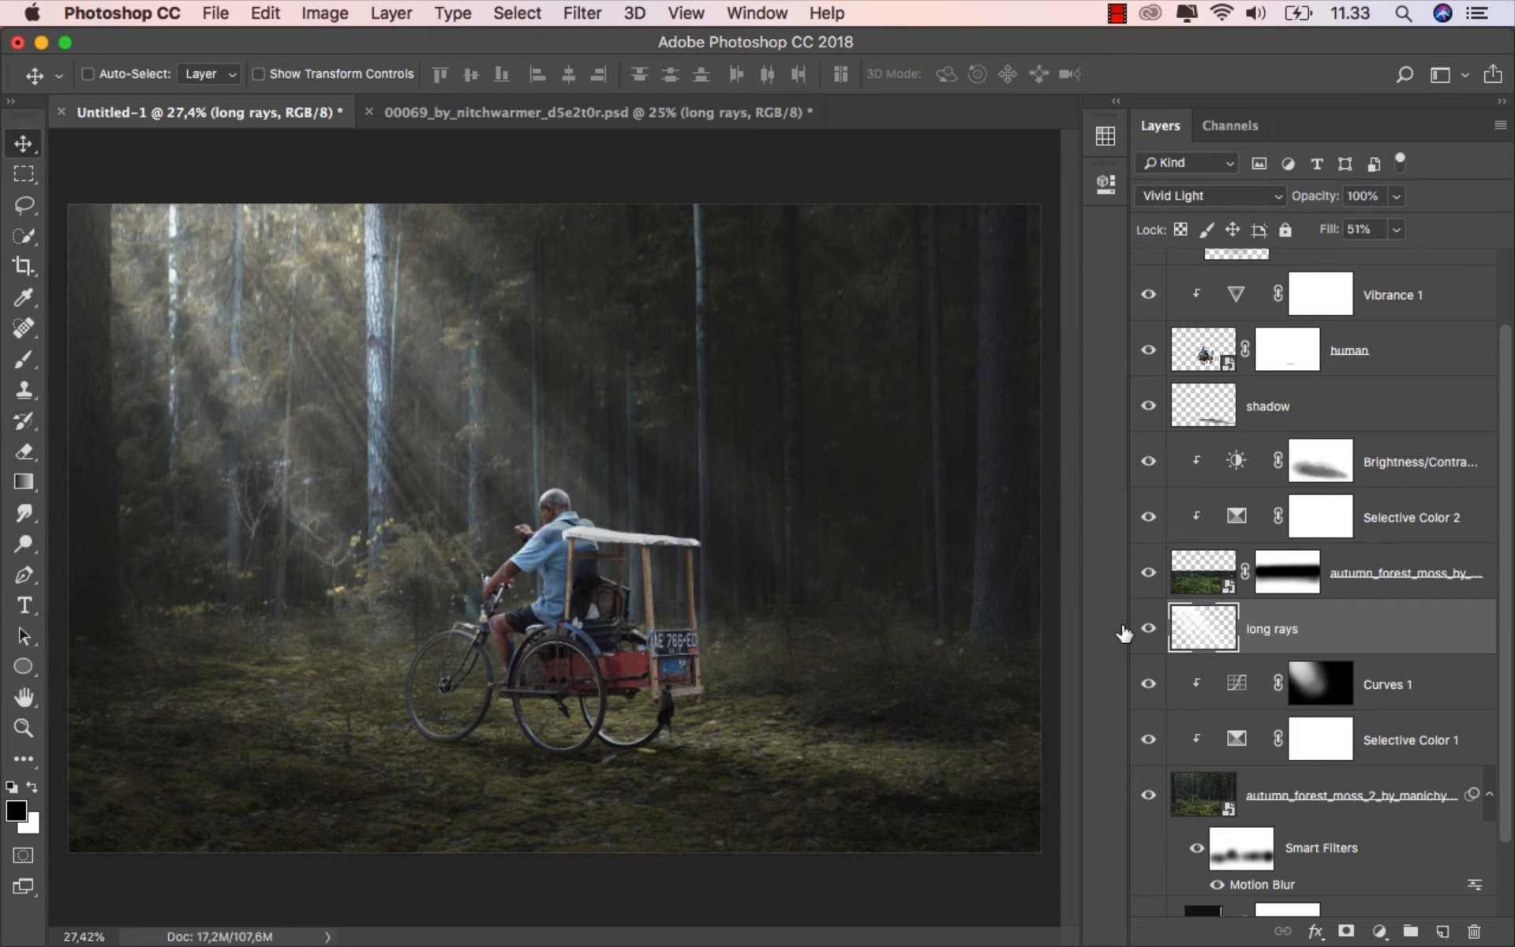
left_click(1148, 628)
left_click(1148, 629)
- Soften the long rays layer with a Gaussian Blur
left_click(594, 18)
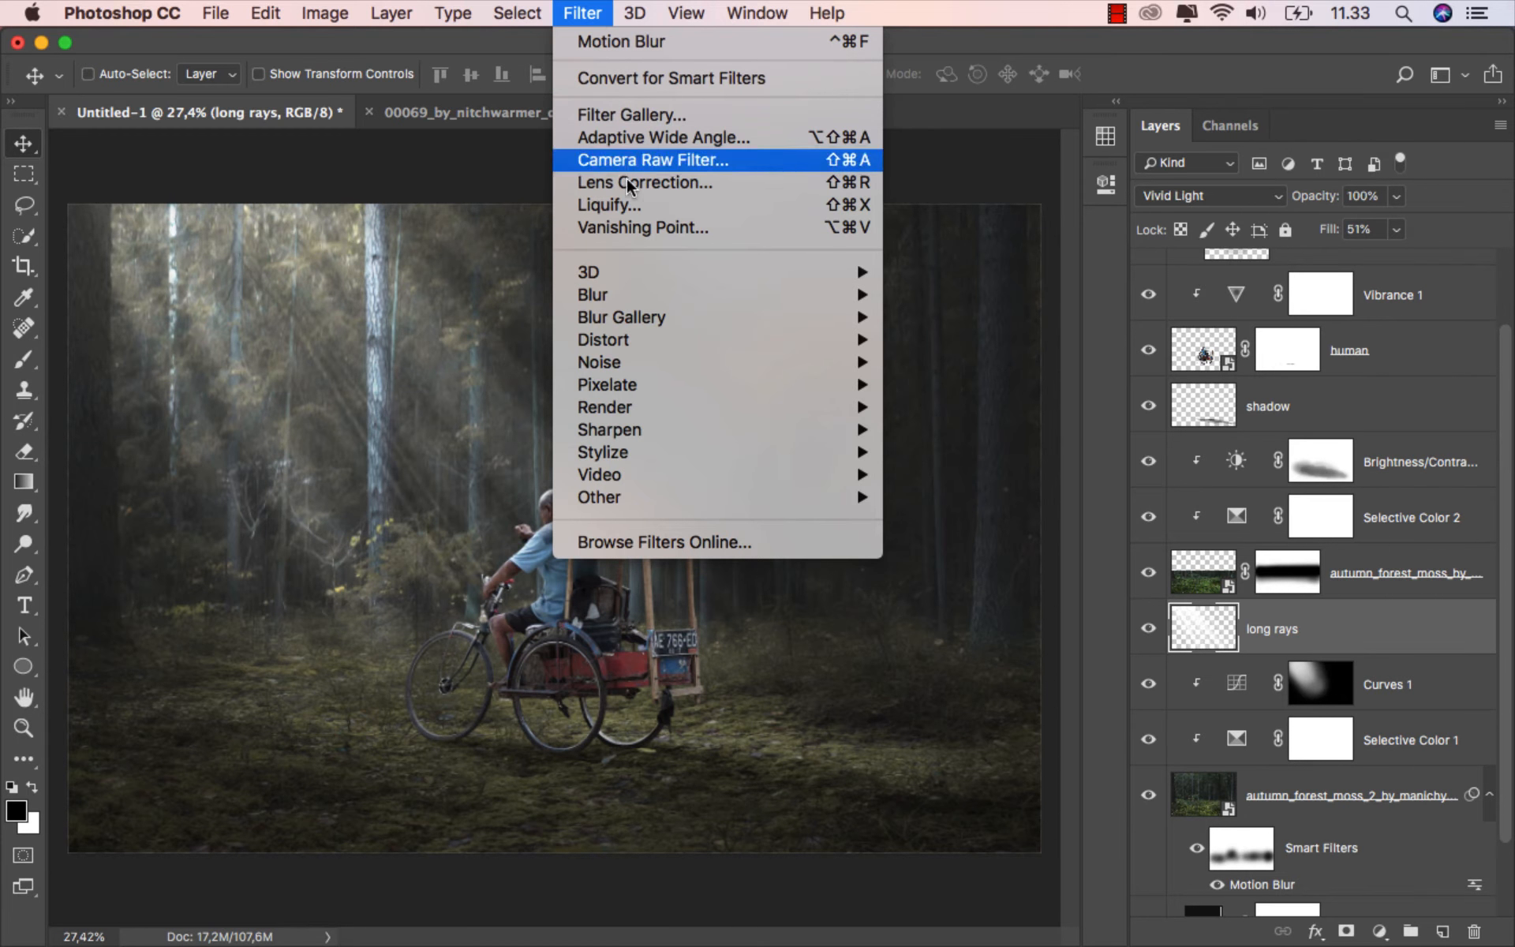
mouse_move(690, 294)
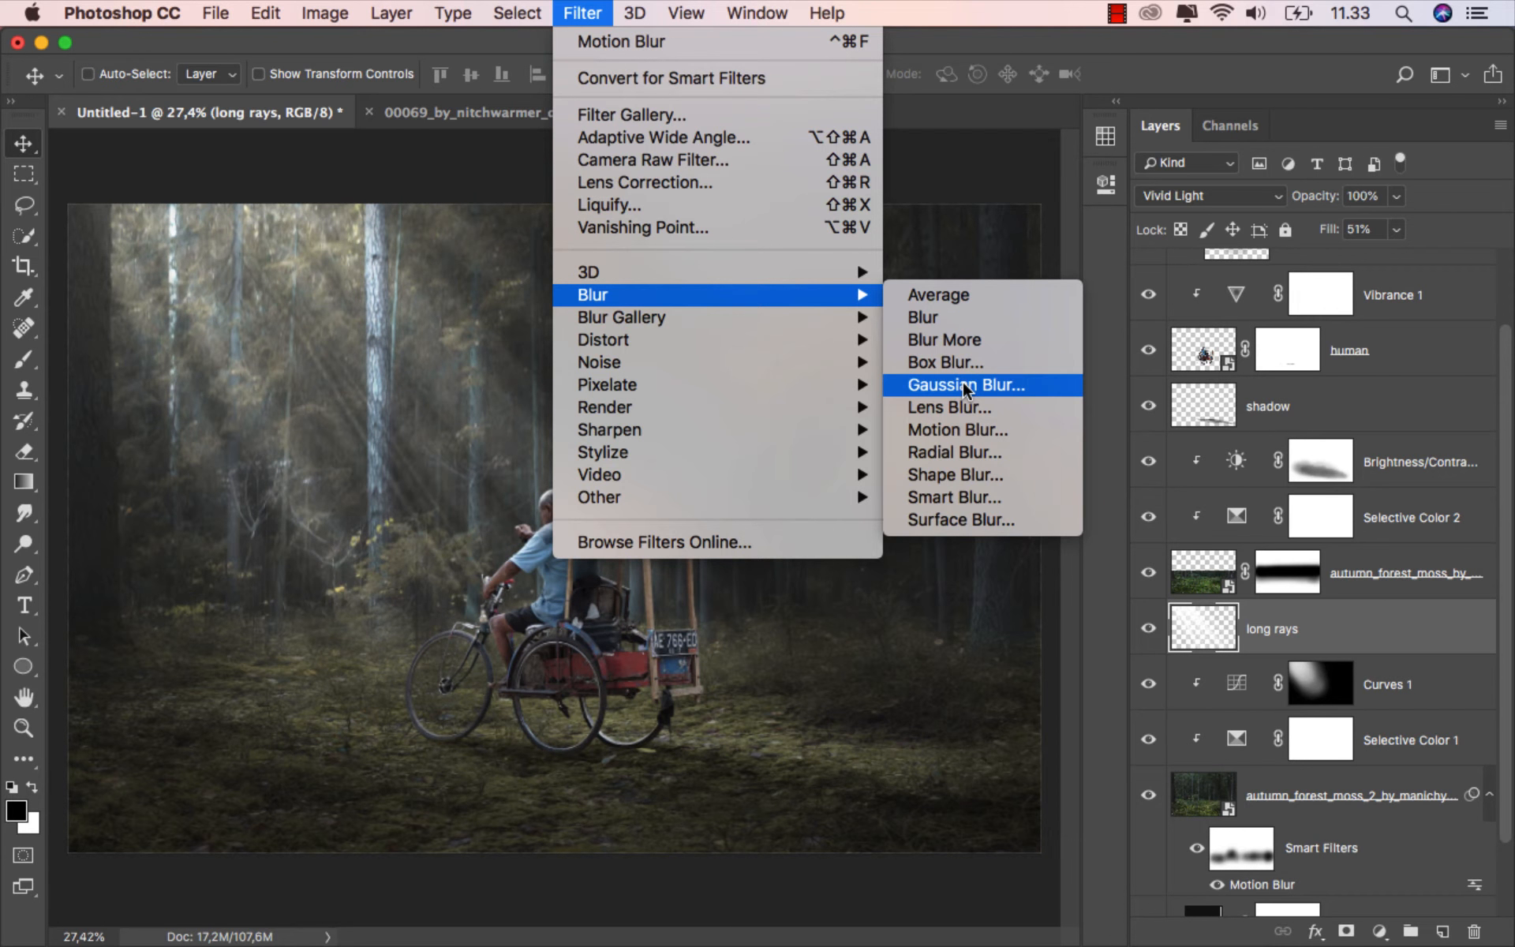
left_click(966, 385)
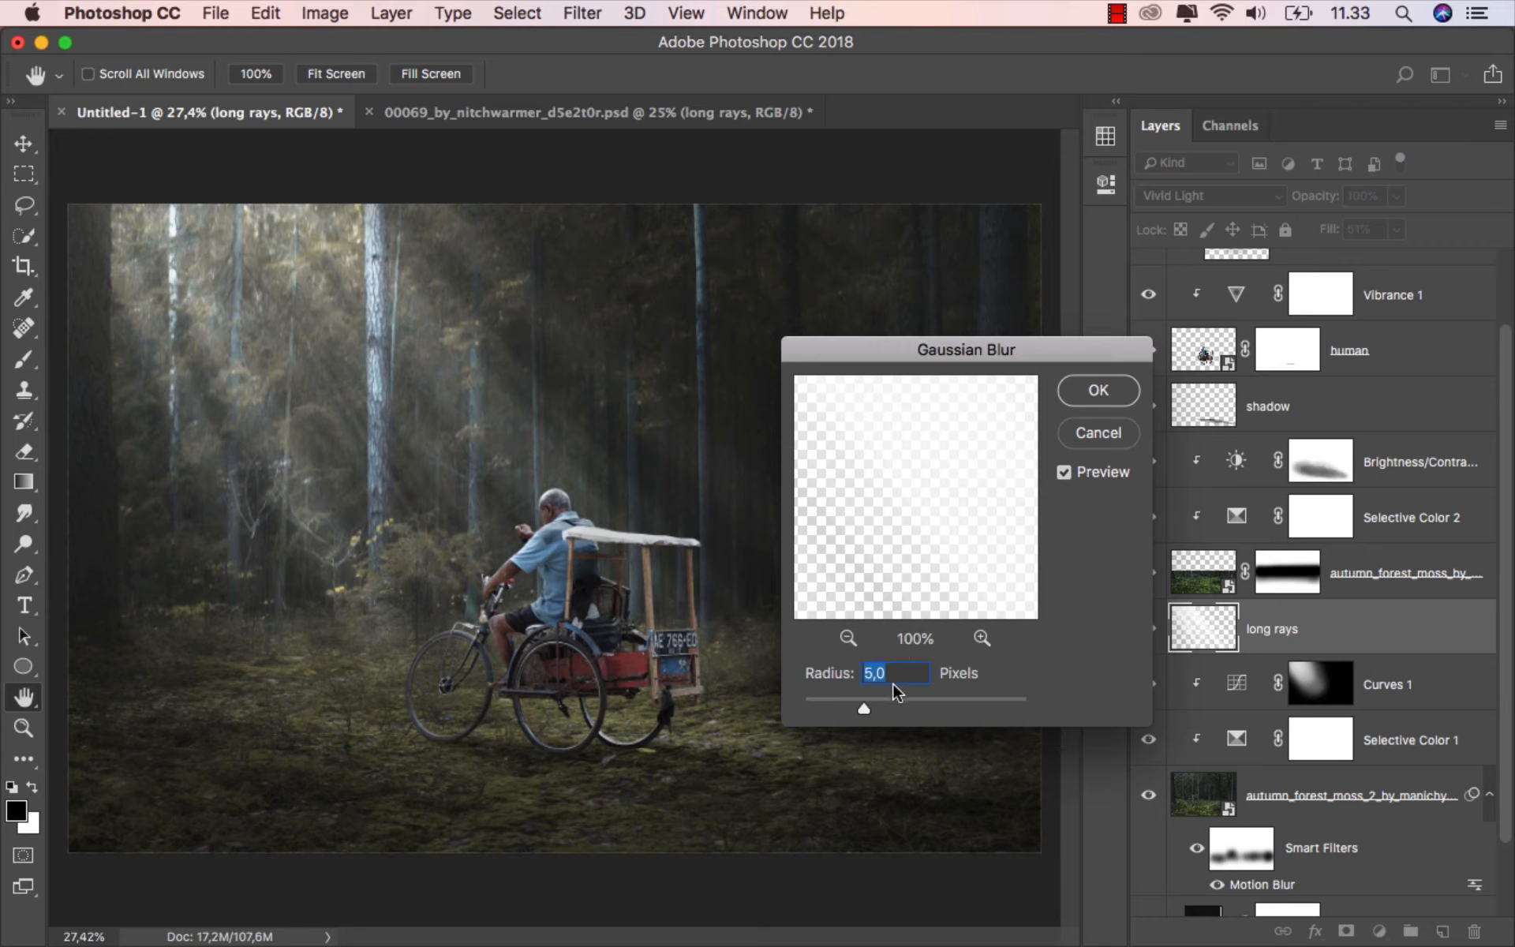
left_click(892, 700)
left_click(1104, 393)
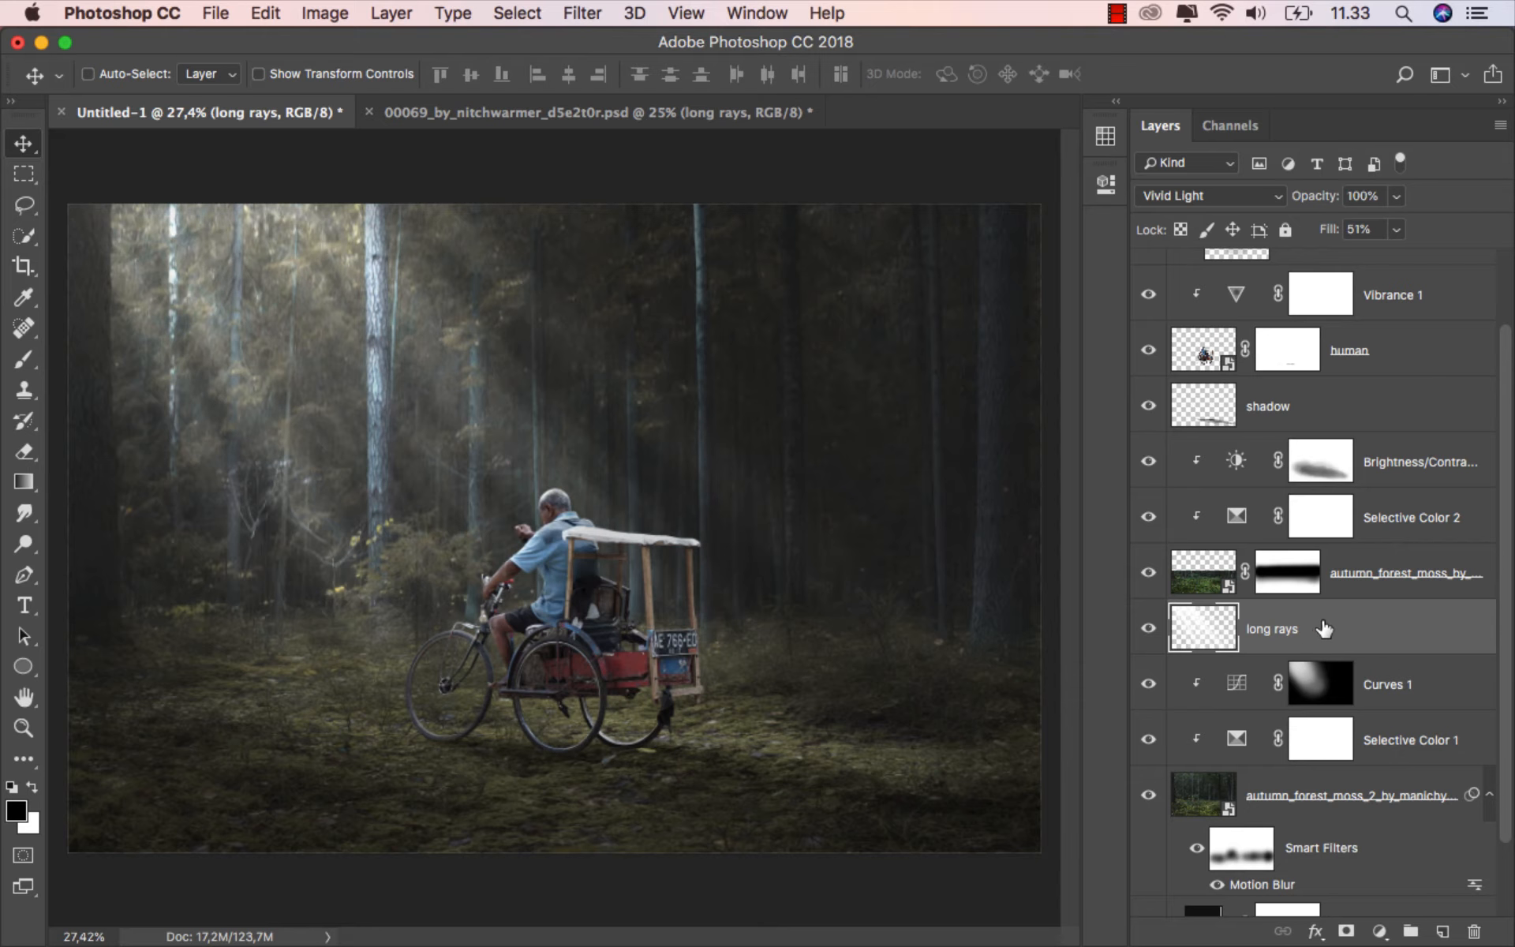
- Add a new layer named white above Curves 1 and set its blend mode to Overlay
left_click(1385, 678)
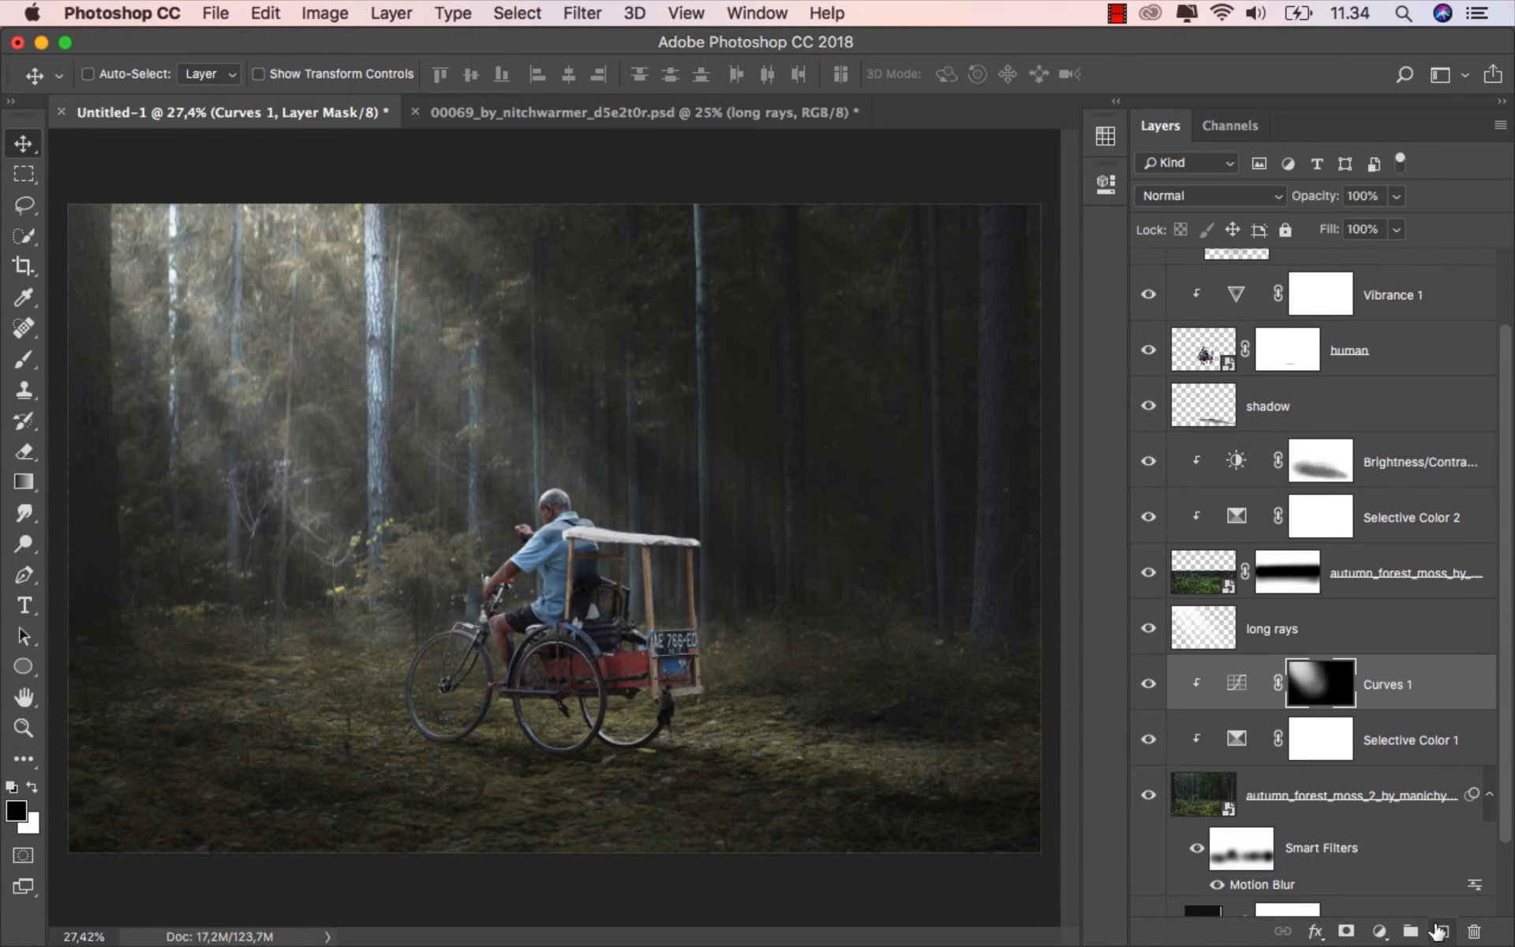
left_click(1437, 931)
double_click(1267, 684)
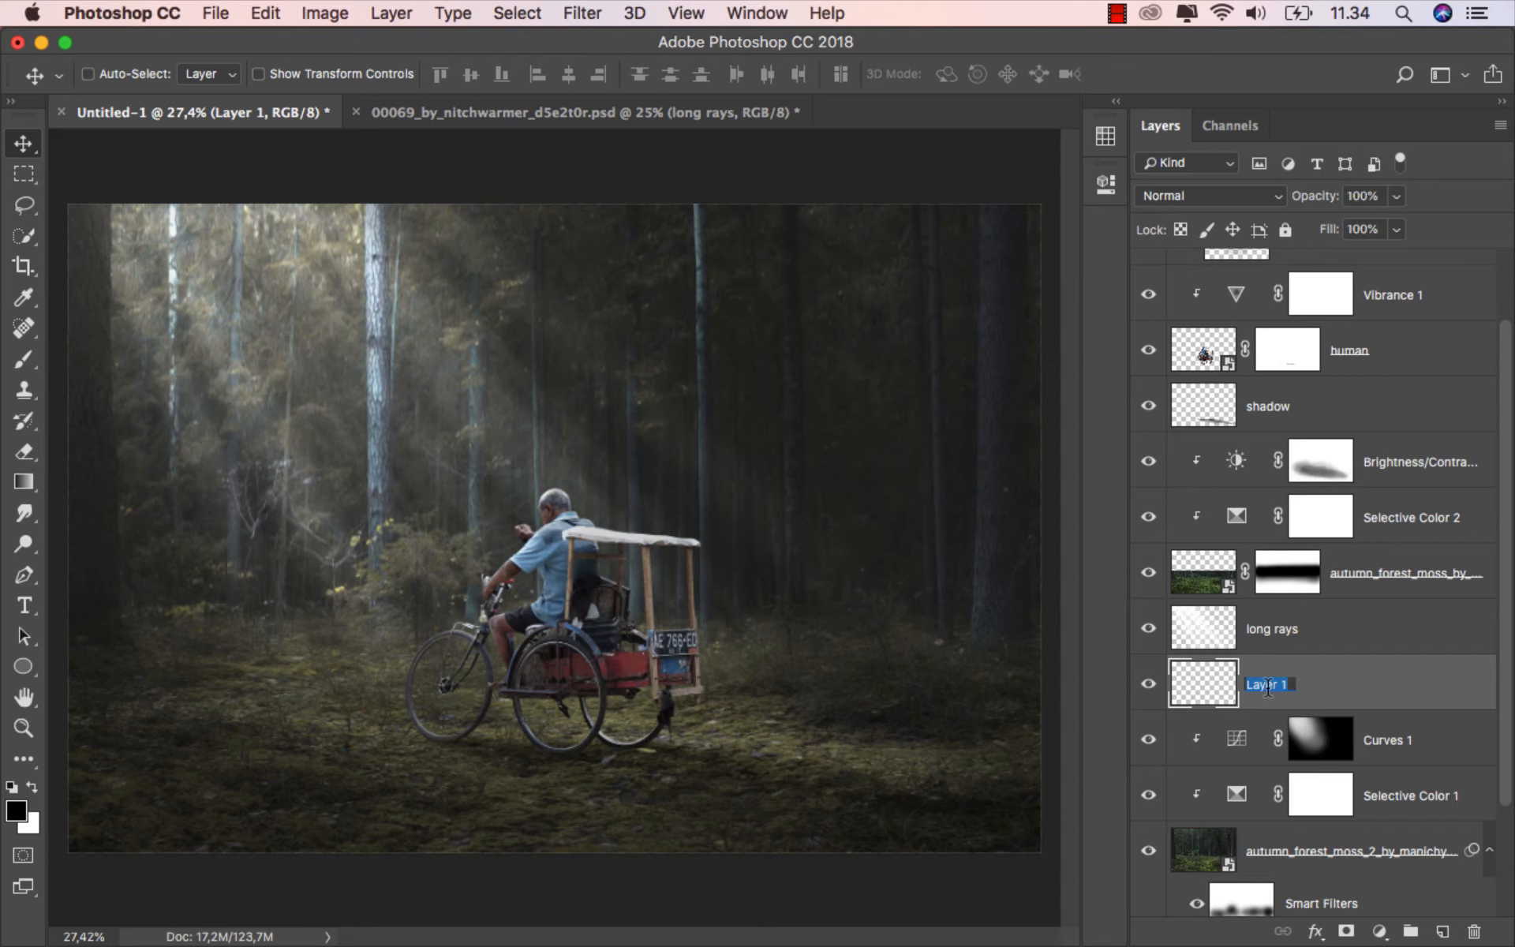
type("white")
key("Return")
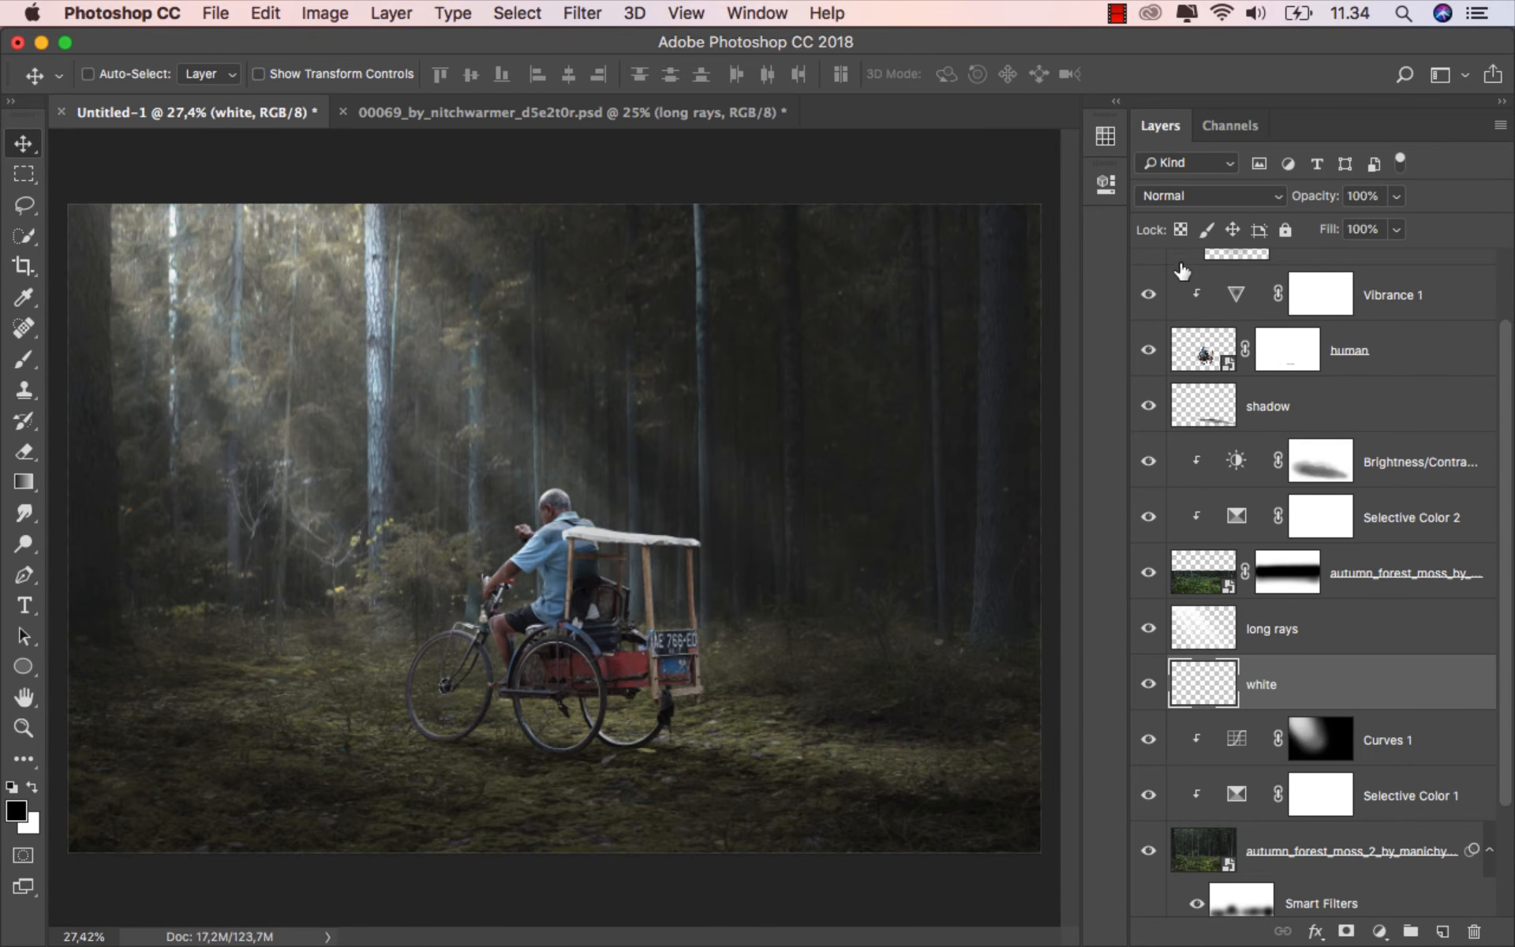
left_click(1186, 197)
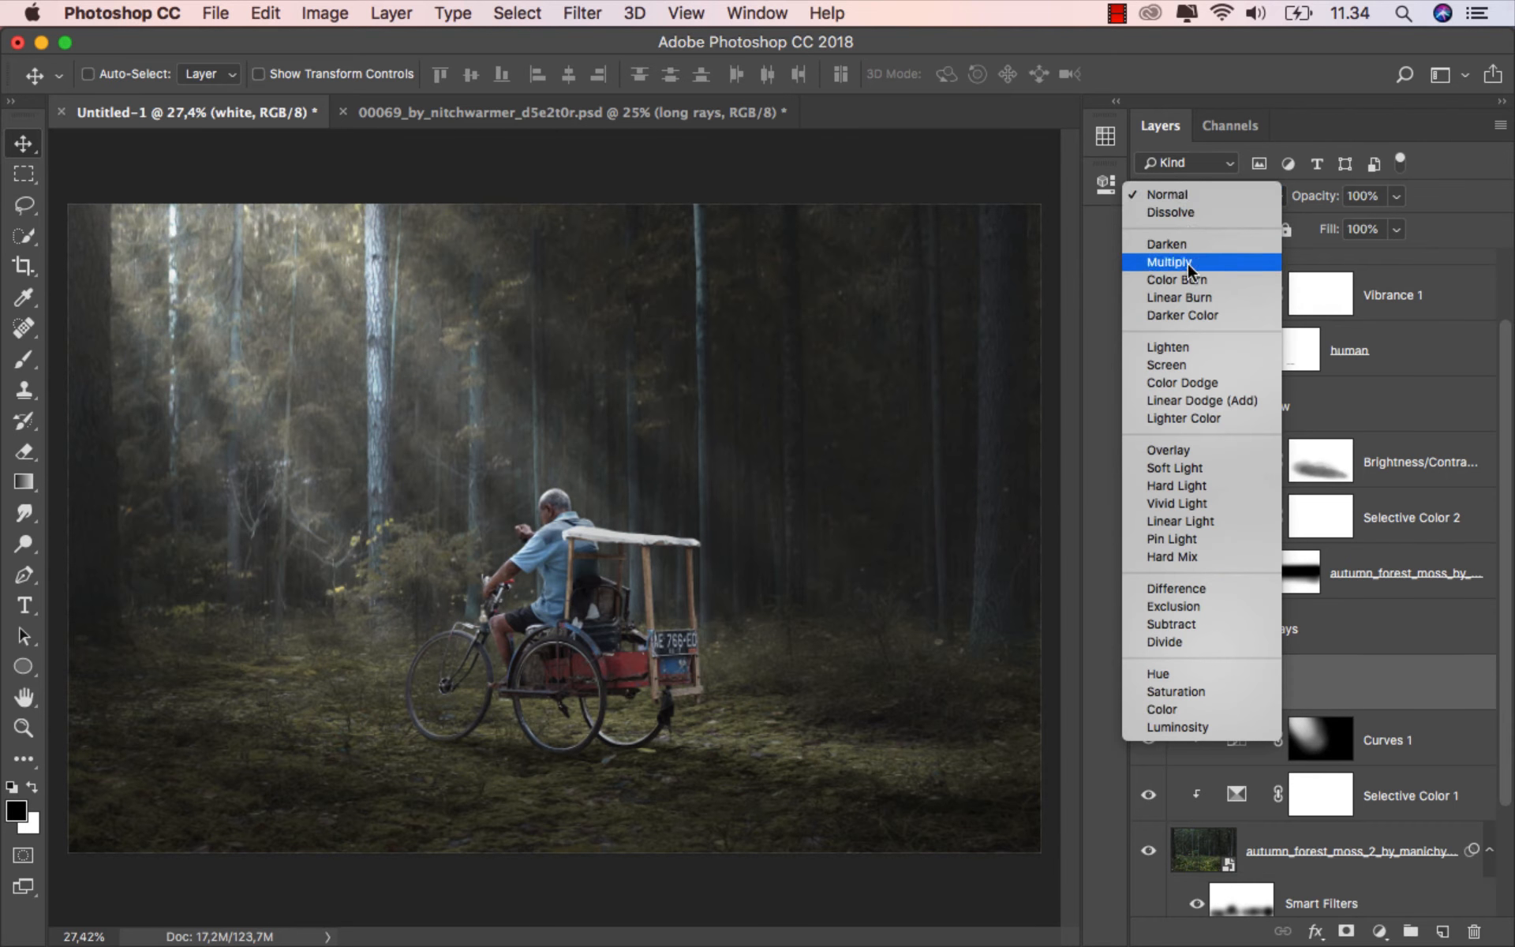
left_click(1204, 449)
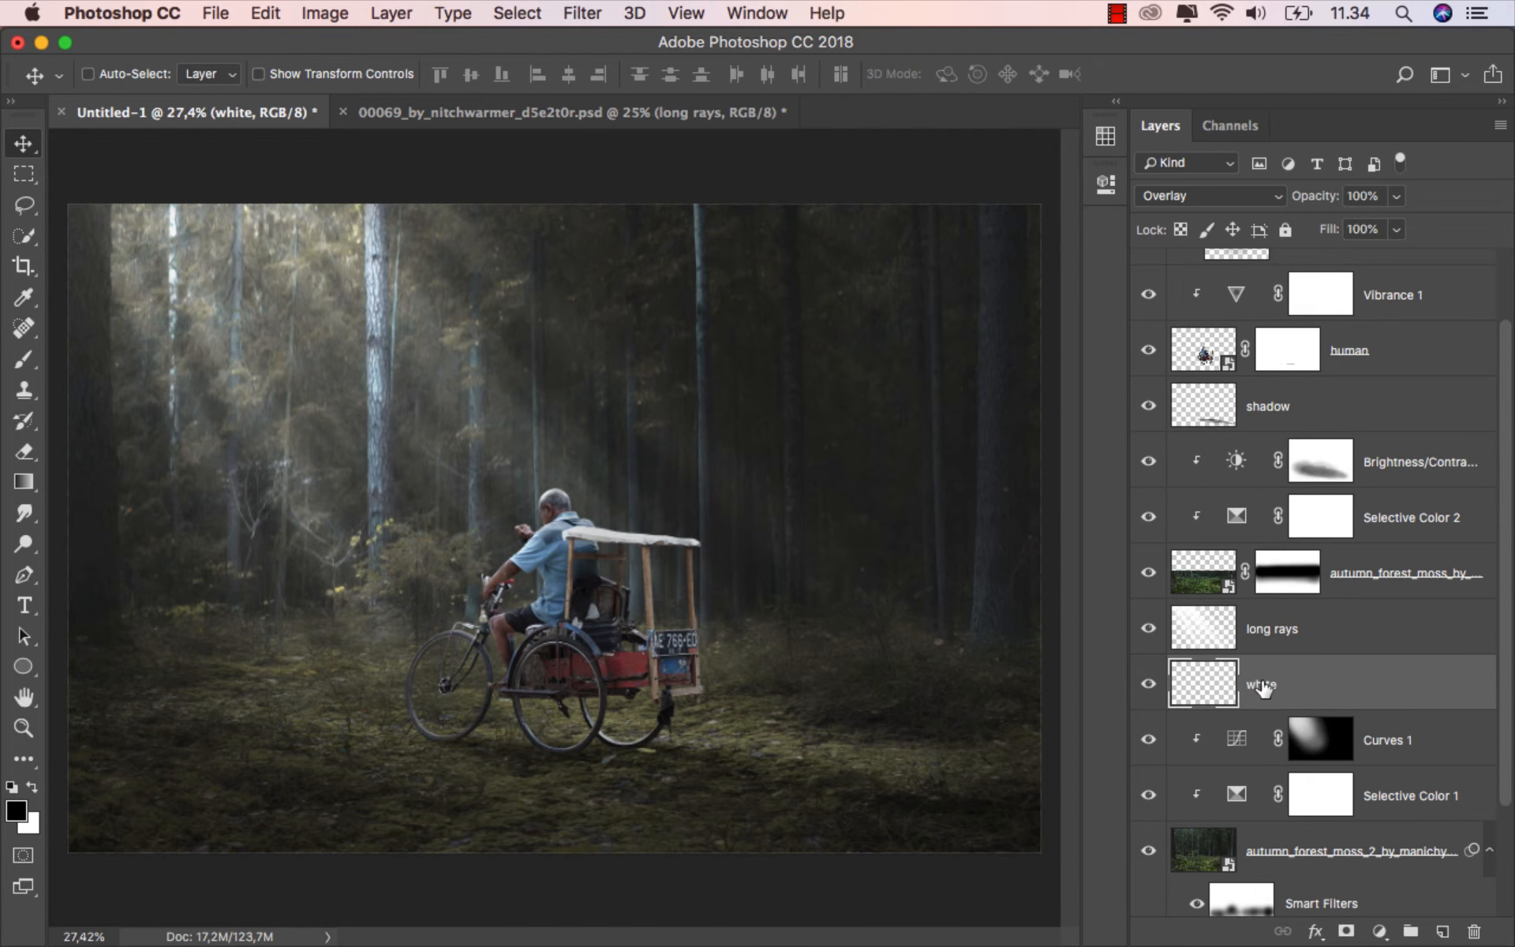
- Brighten the sunlit forest left of the rider on the white layer using a 1100 px white brush at 9% opacity, and compare the effect
left_click_drag(26, 359, 110, 361)
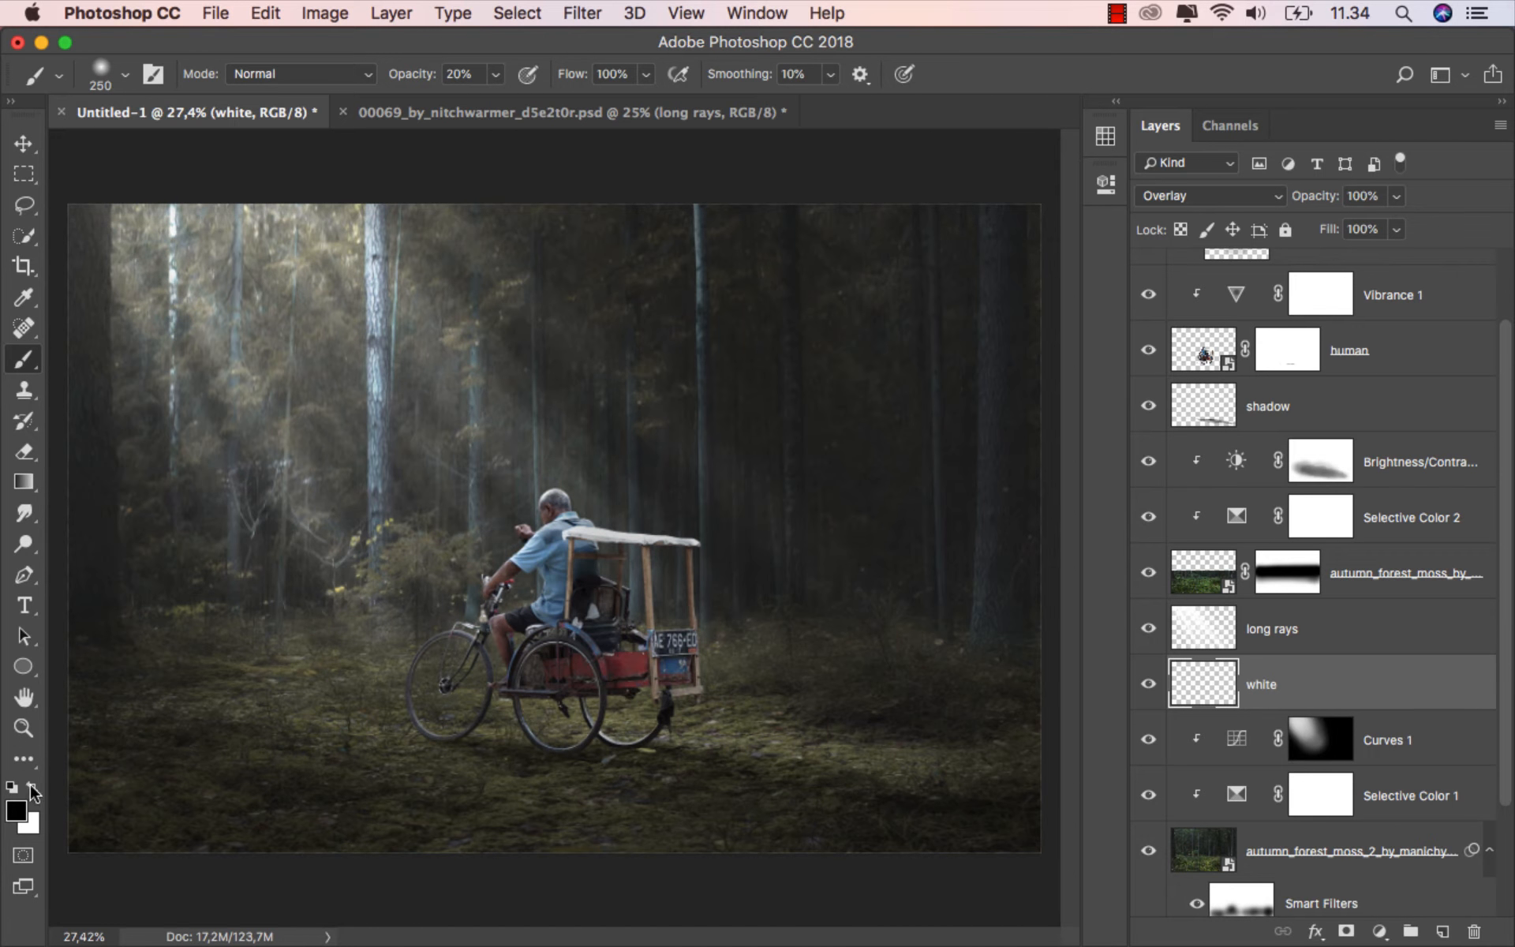
left_click(33, 786)
key("bracketright")
key("bracketright")
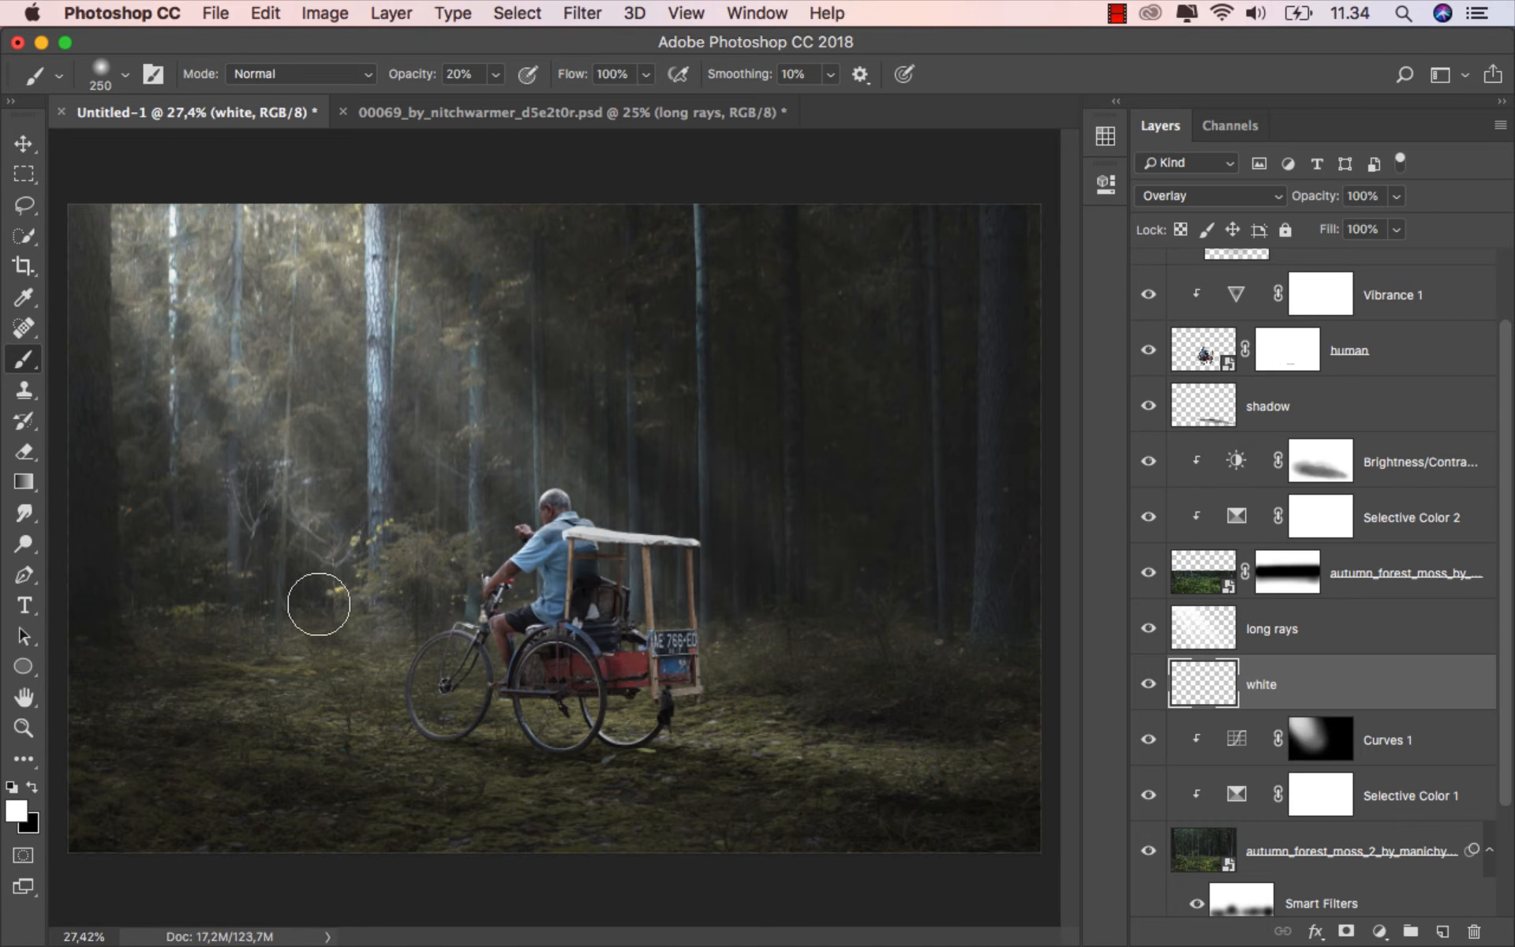
key("bracketright")
key("bracketright")
key("bracketright")
key("bracketright")
key("bracketright")
key("bracketright")
key("bracketright")
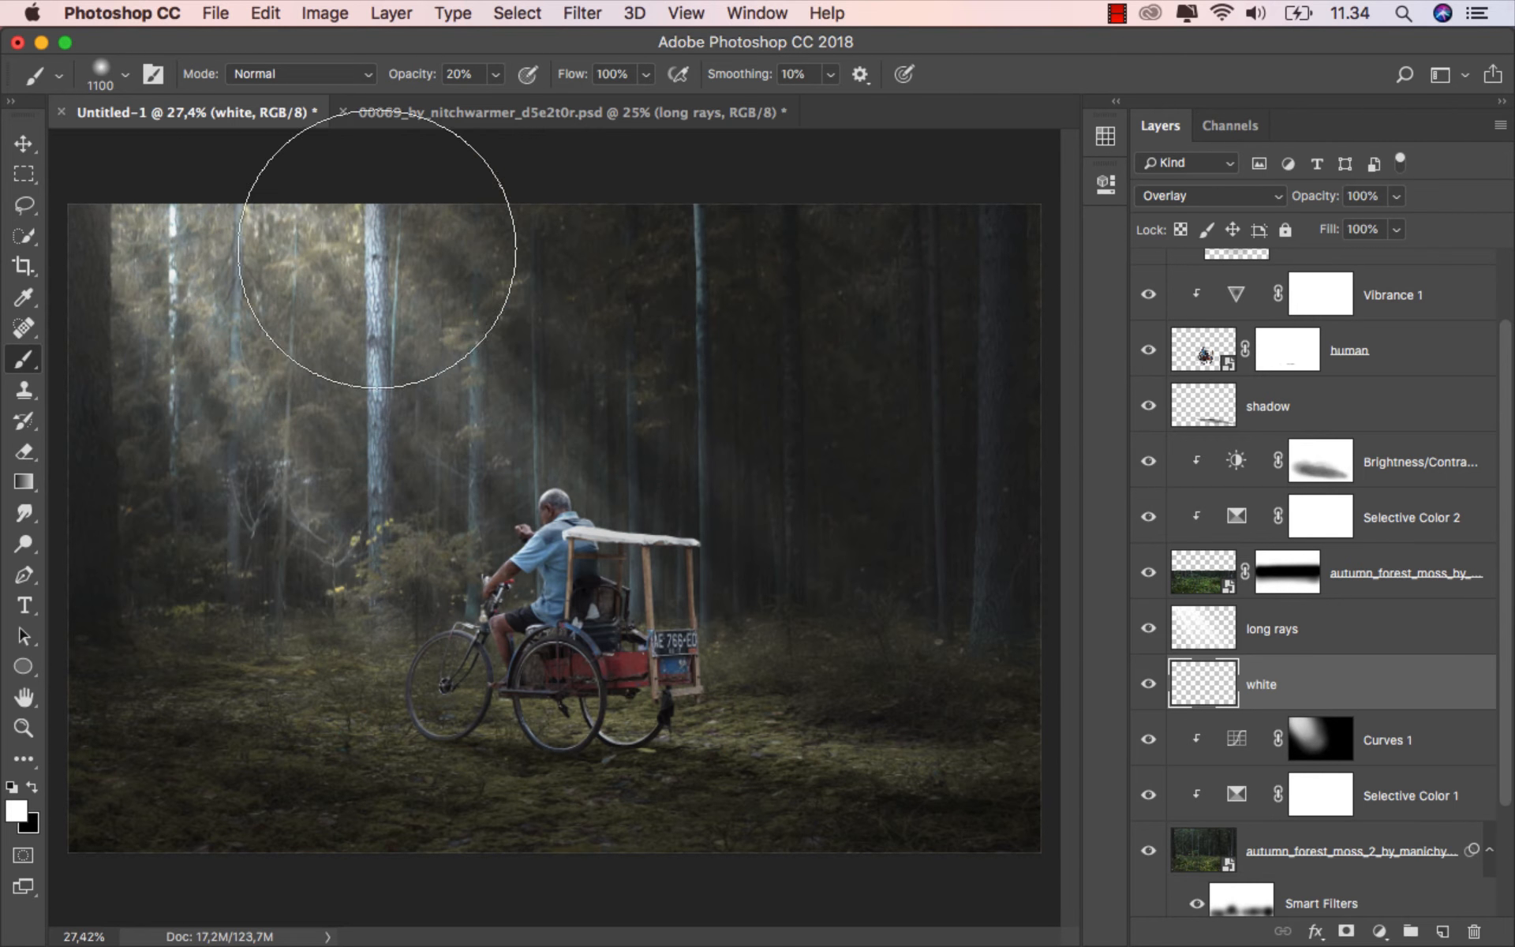
left_click(495, 73)
left_click_drag(493, 101, 482, 108)
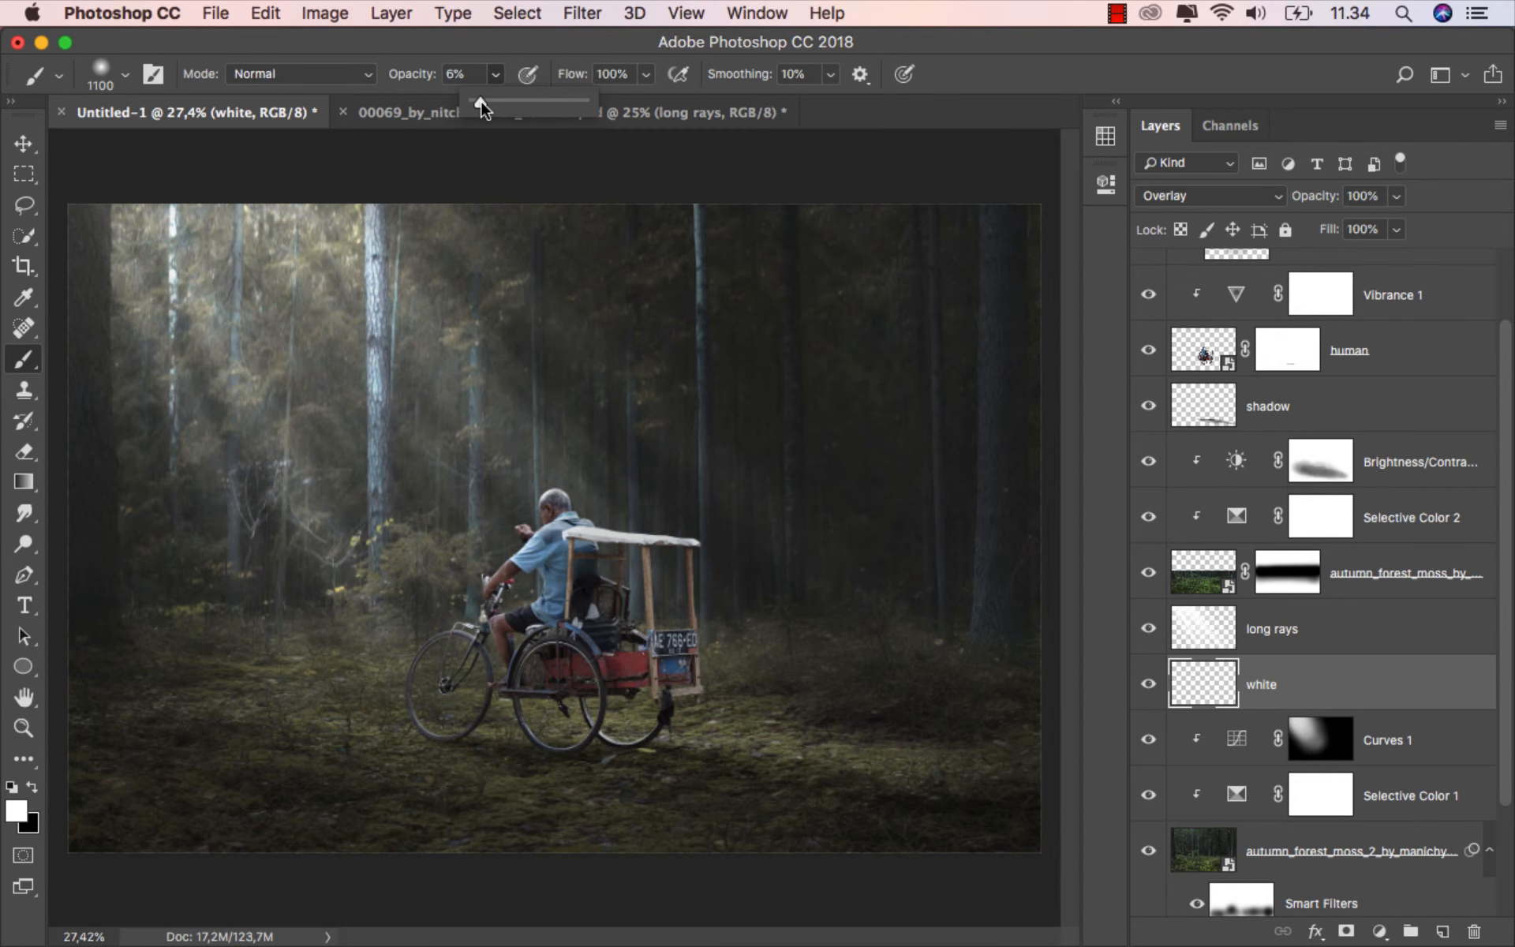
mouse_move(177, 260)
left_mouse_down()
mouse_move(291, 267)
mouse_move(328, 372)
mouse_move(448, 556)
left_mouse_up()
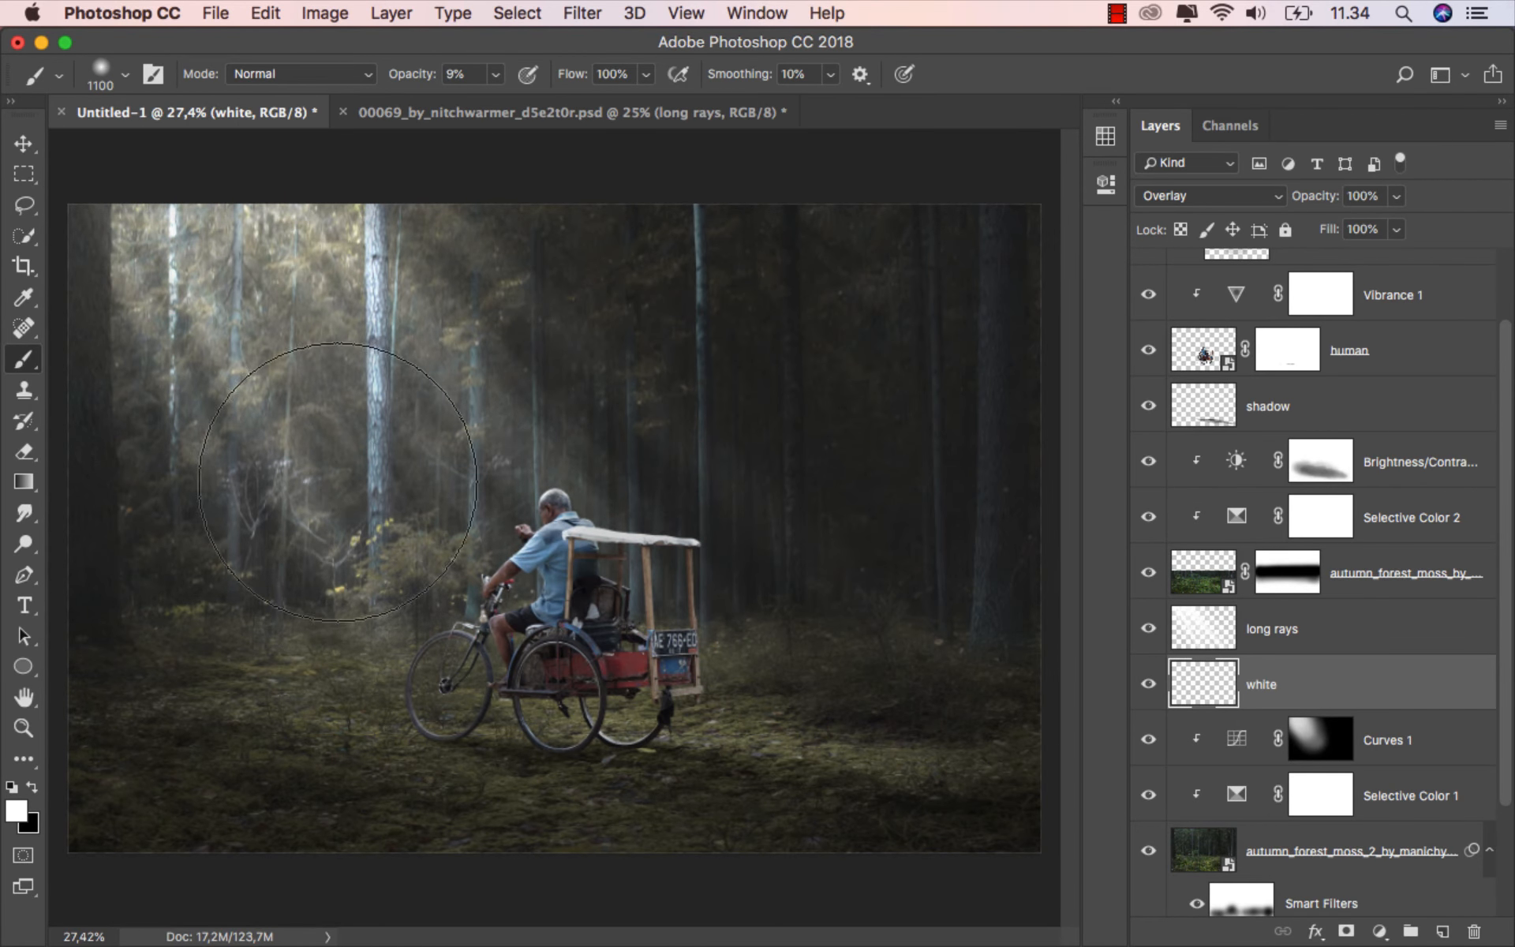
left_click_drag(190, 229, 292, 304)
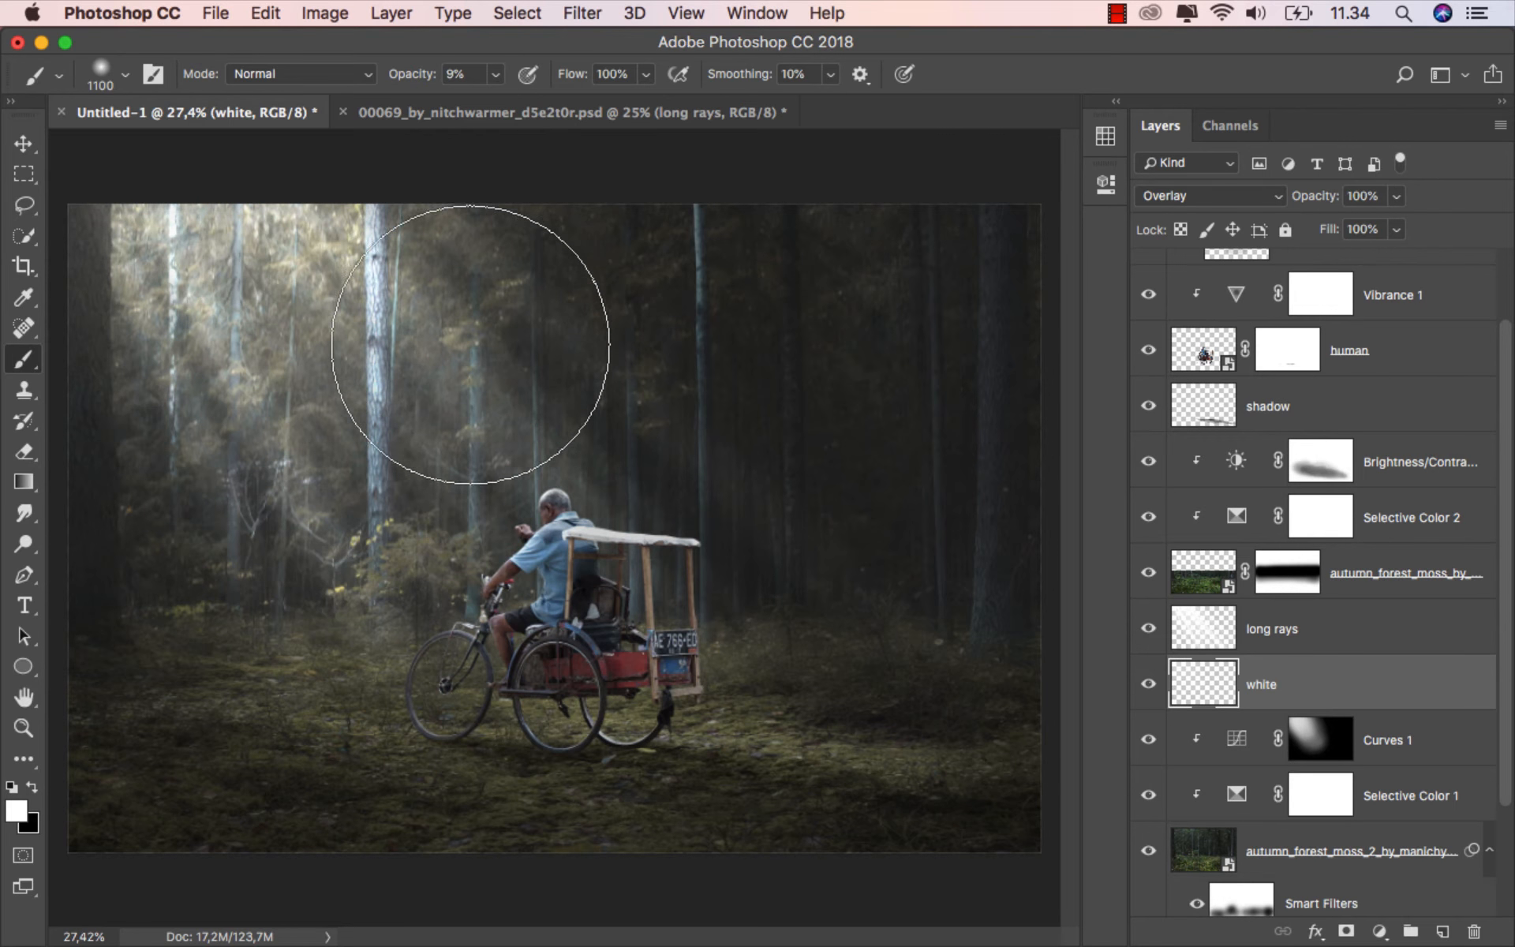
left_click(28, 139)
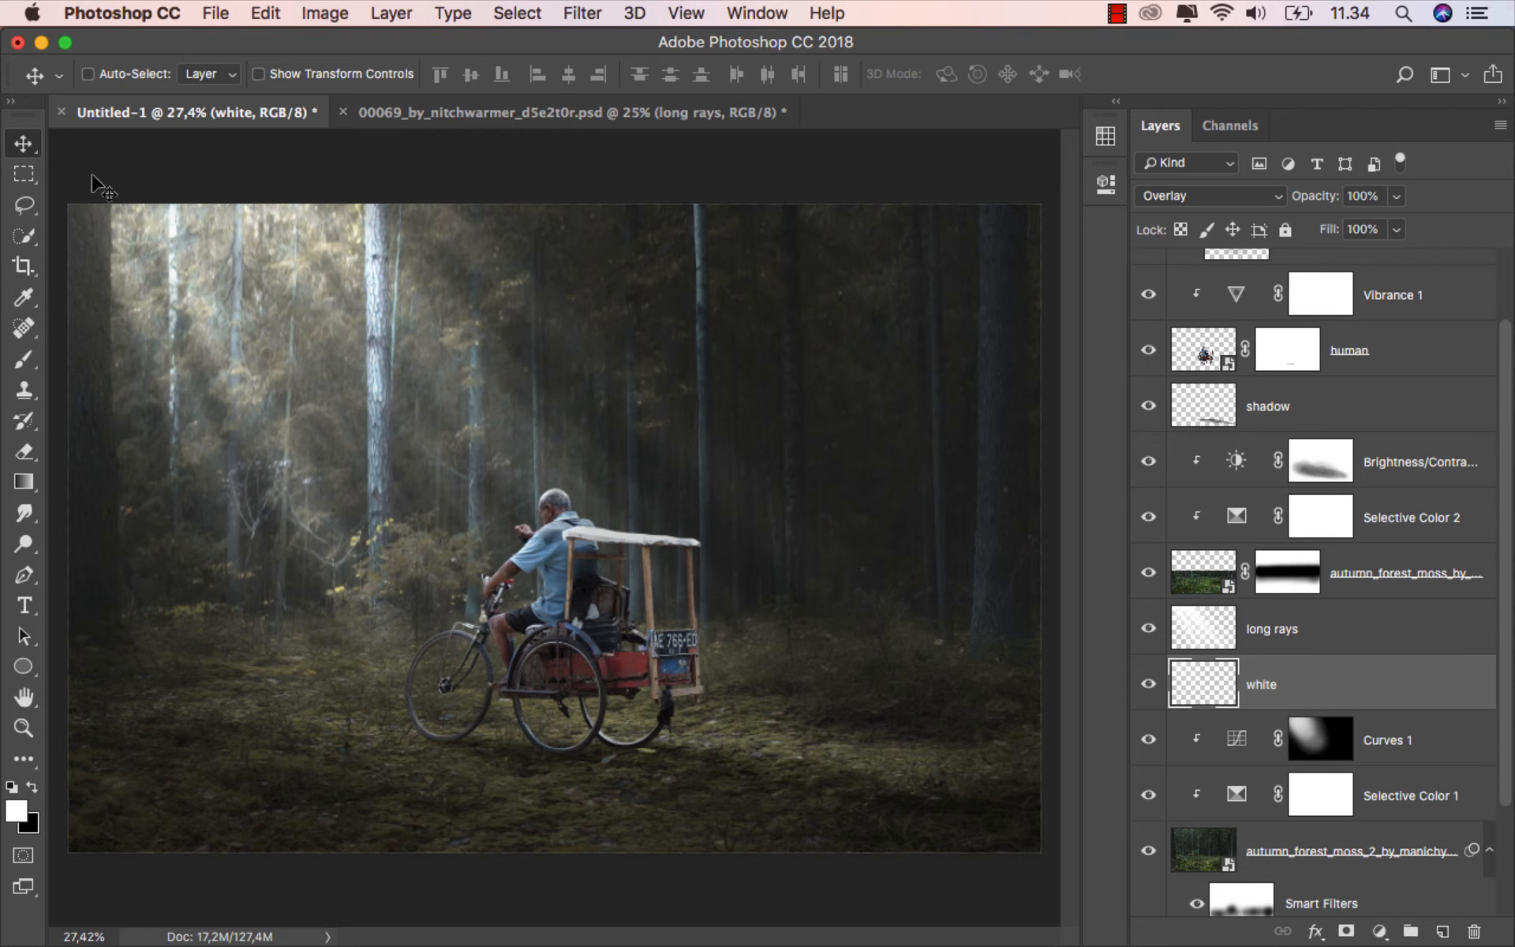
left_click(1148, 681)
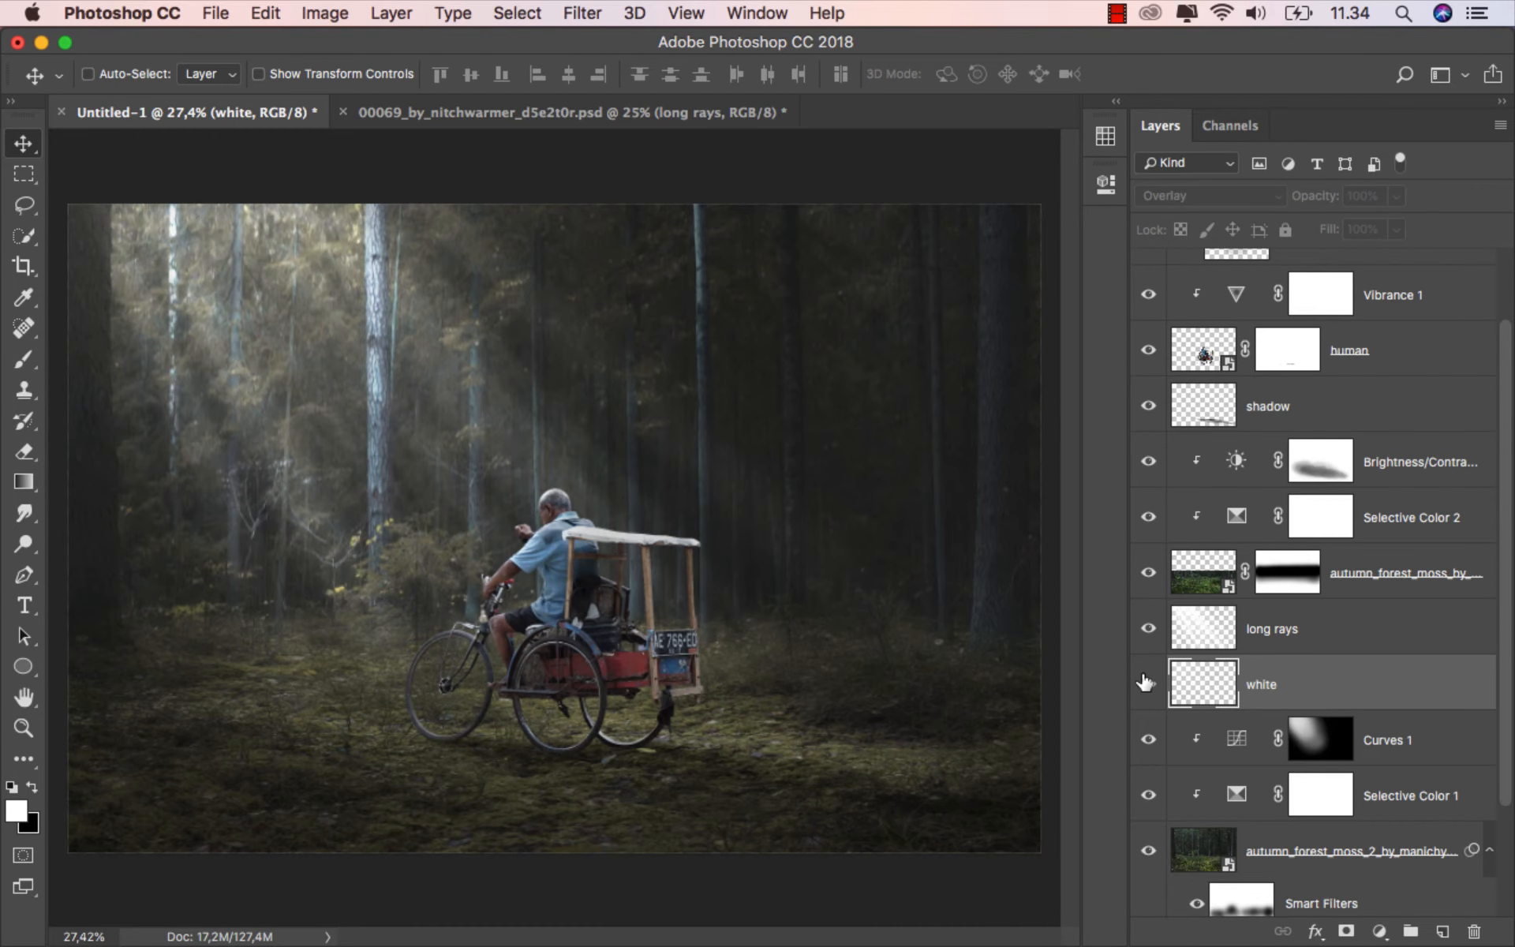
left_click(1146, 682)
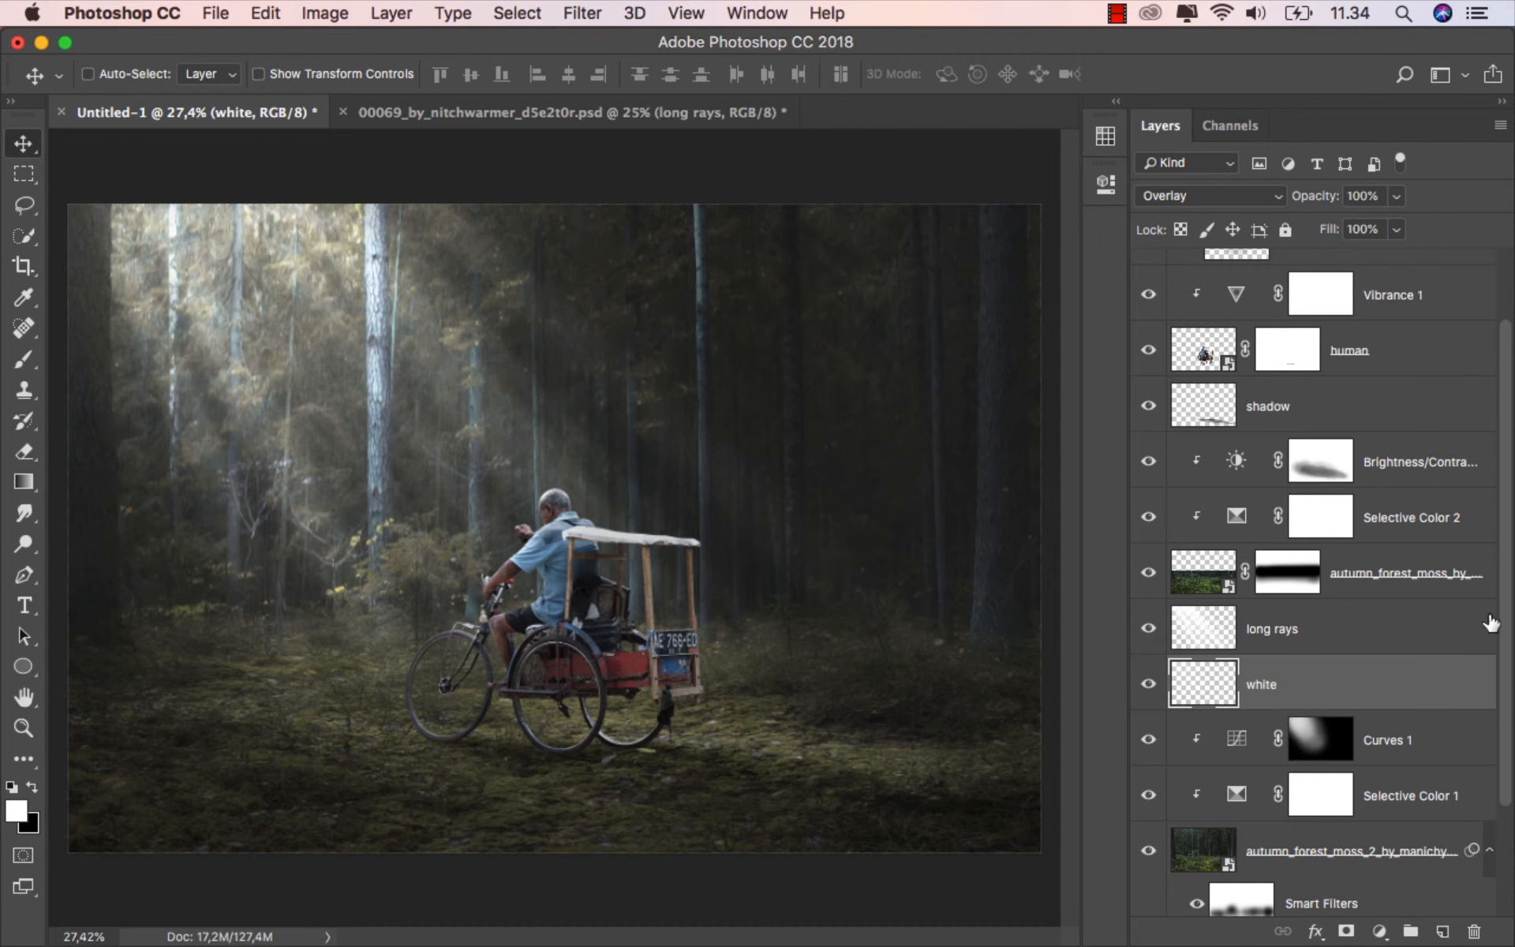
- Add a new layer named black above Selective Color 3, at the top of the layer stack
left_click_drag(1506, 609, 1506, 528)
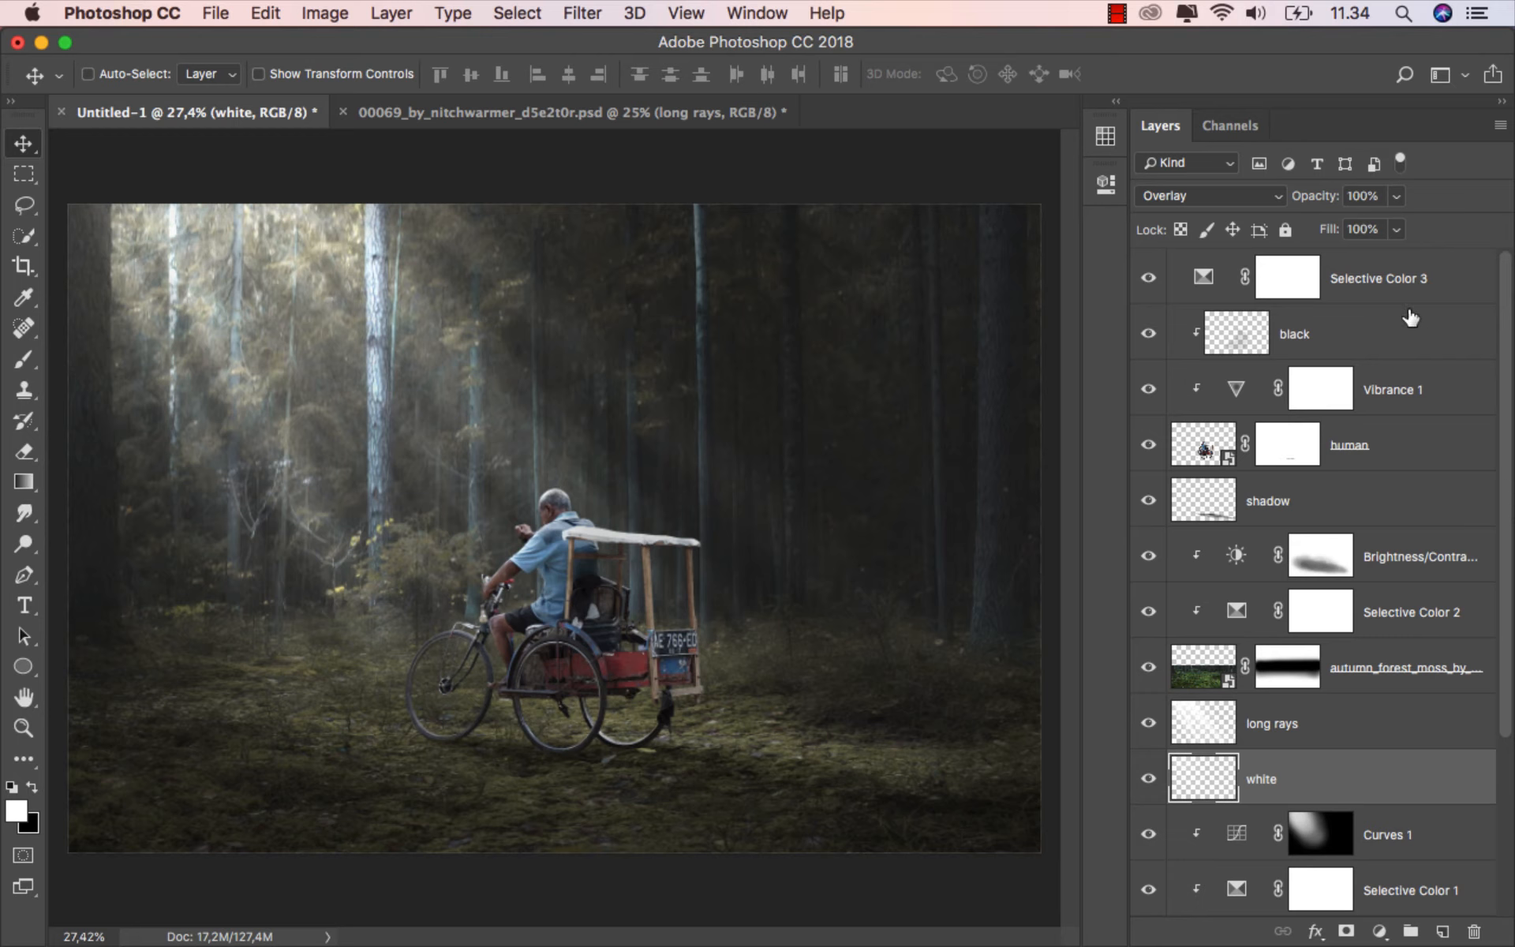
left_click(1398, 288)
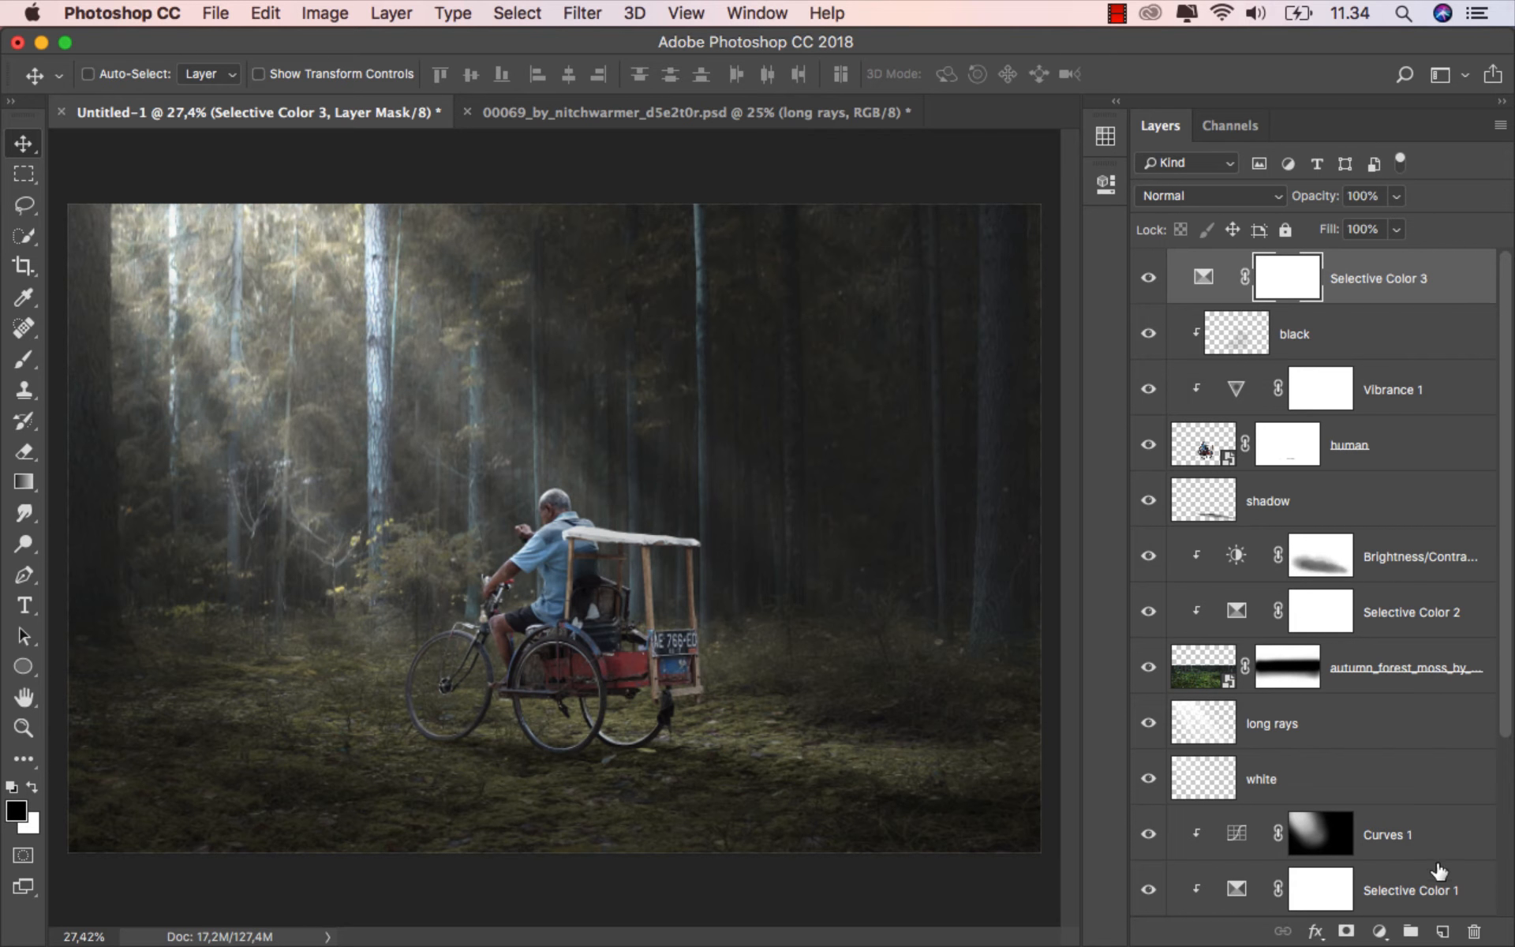
left_click(1442, 930)
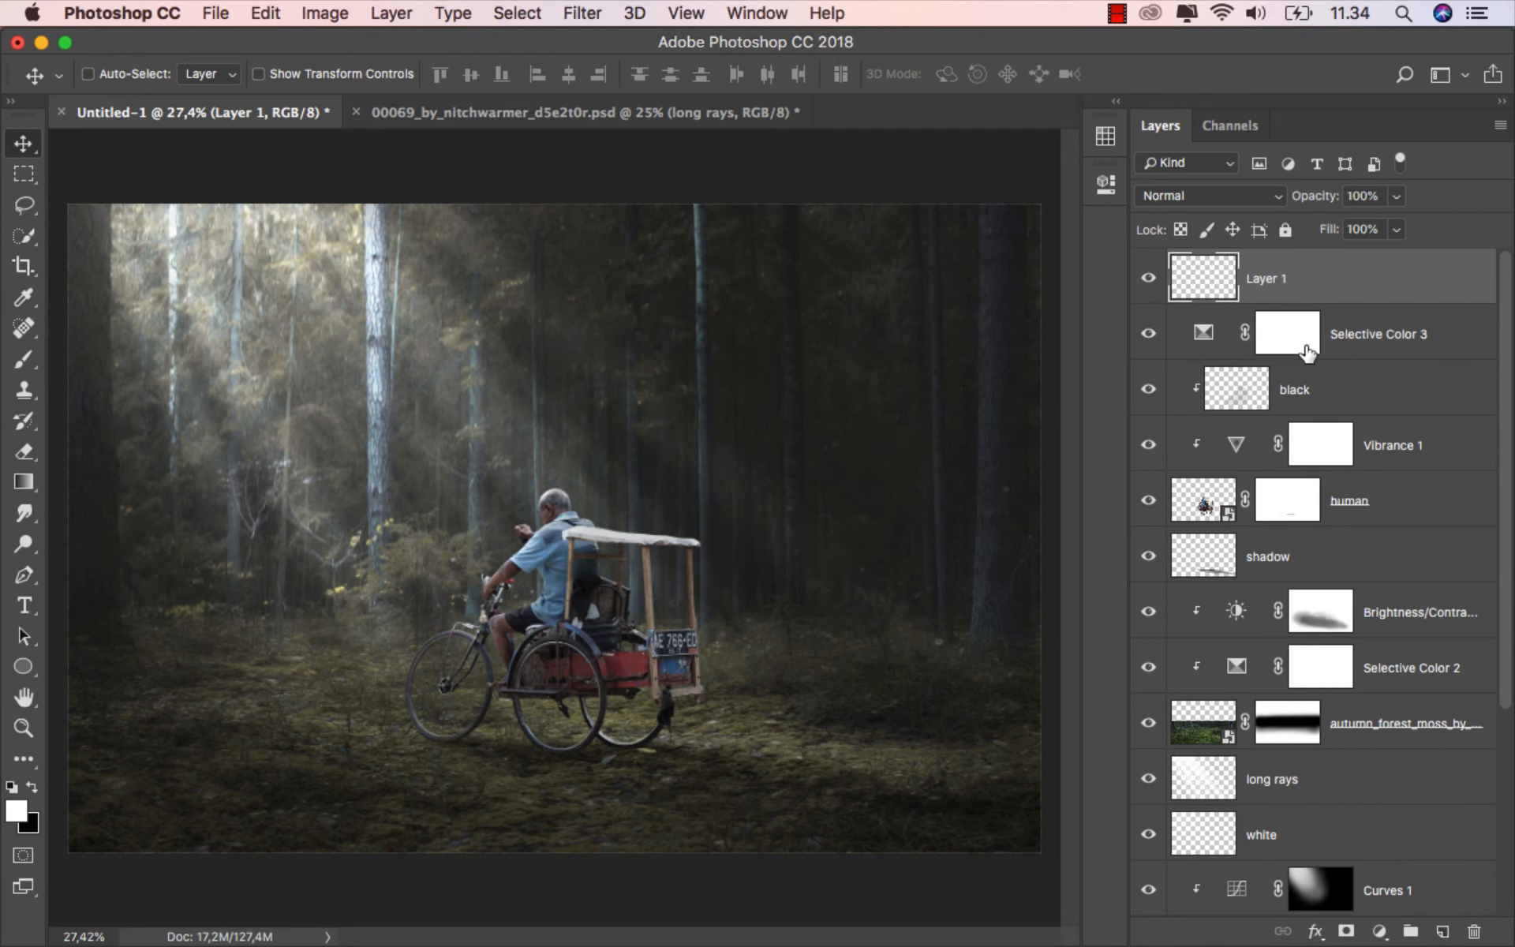
double_click(1273, 280)
type("black")
key("Return")
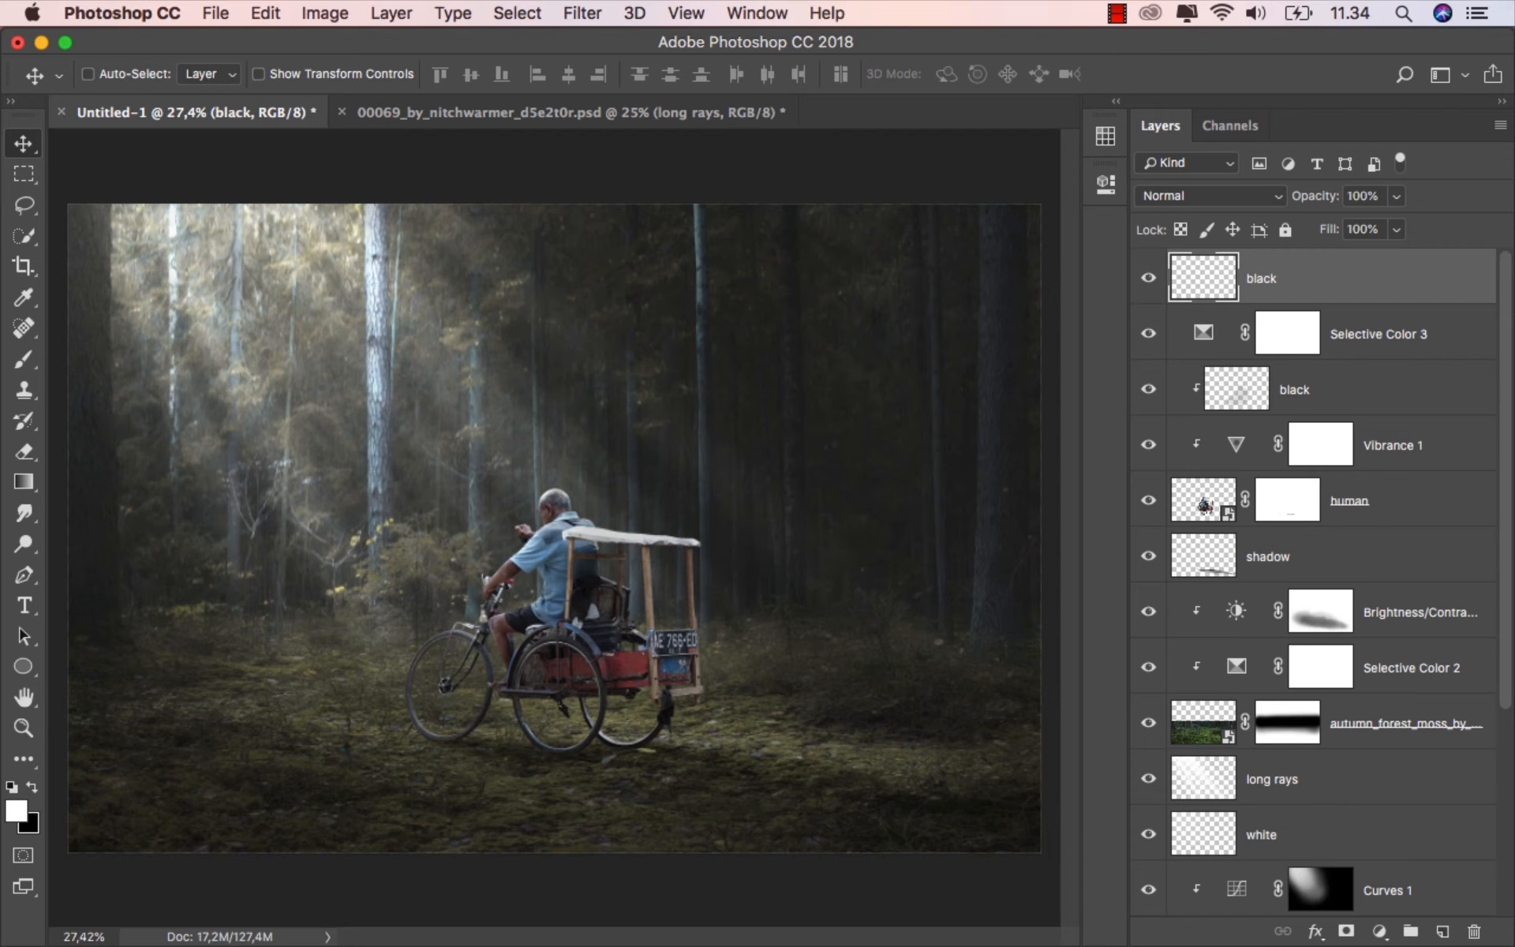
- Darken the lower-left ground of the forest on the top black layer using a 900 px black brush at 9% opacity
left_click(24, 359)
key("x")
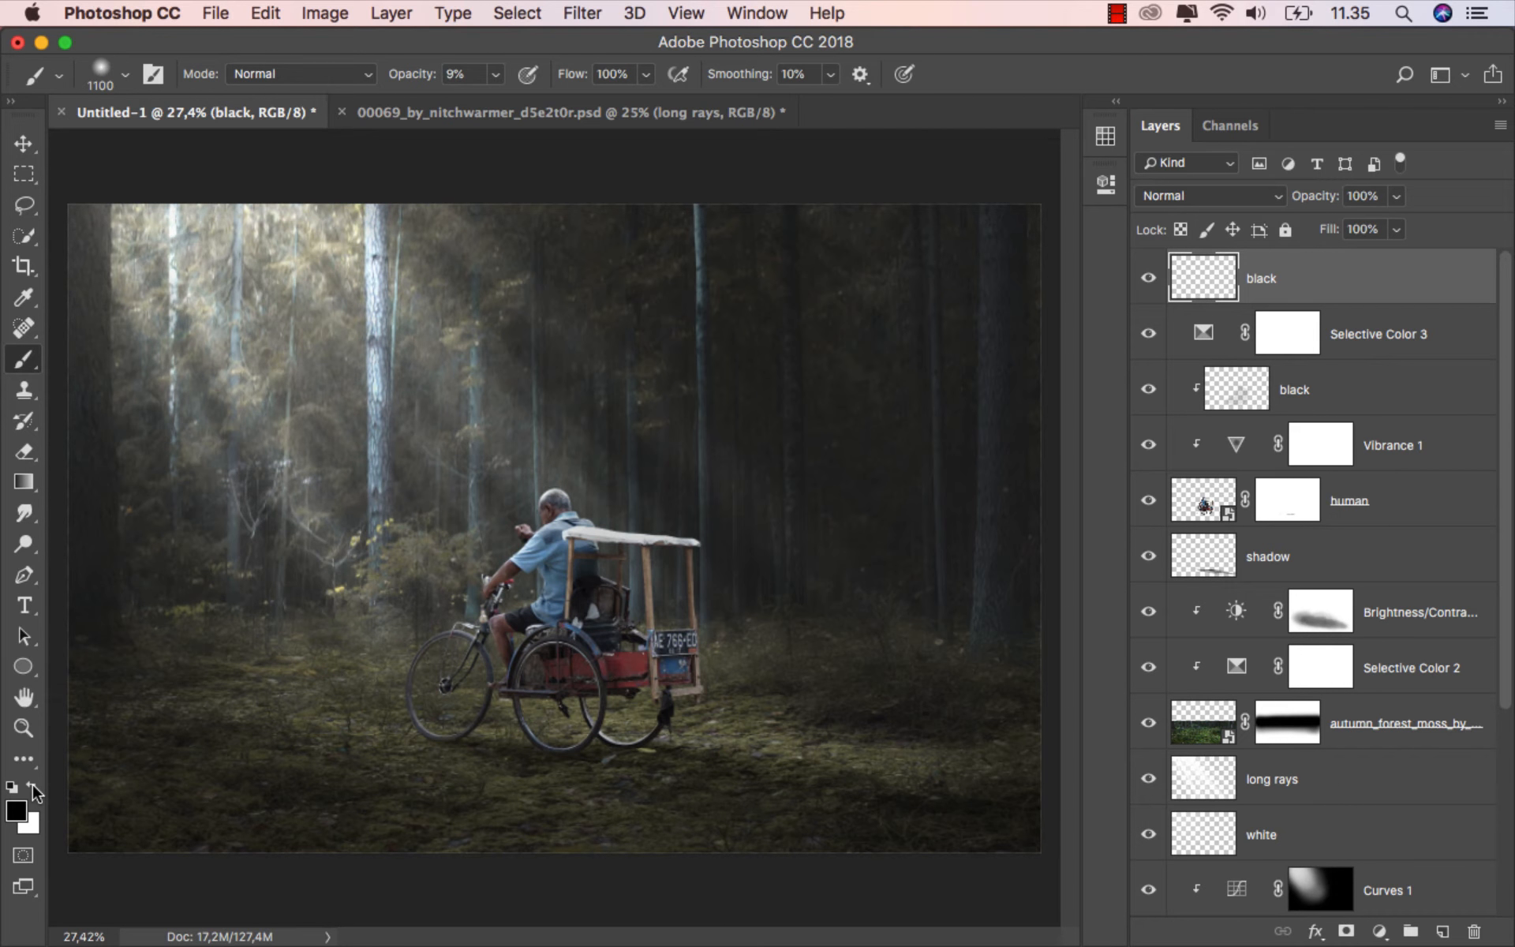
scroll(257, 710, "down", 2)
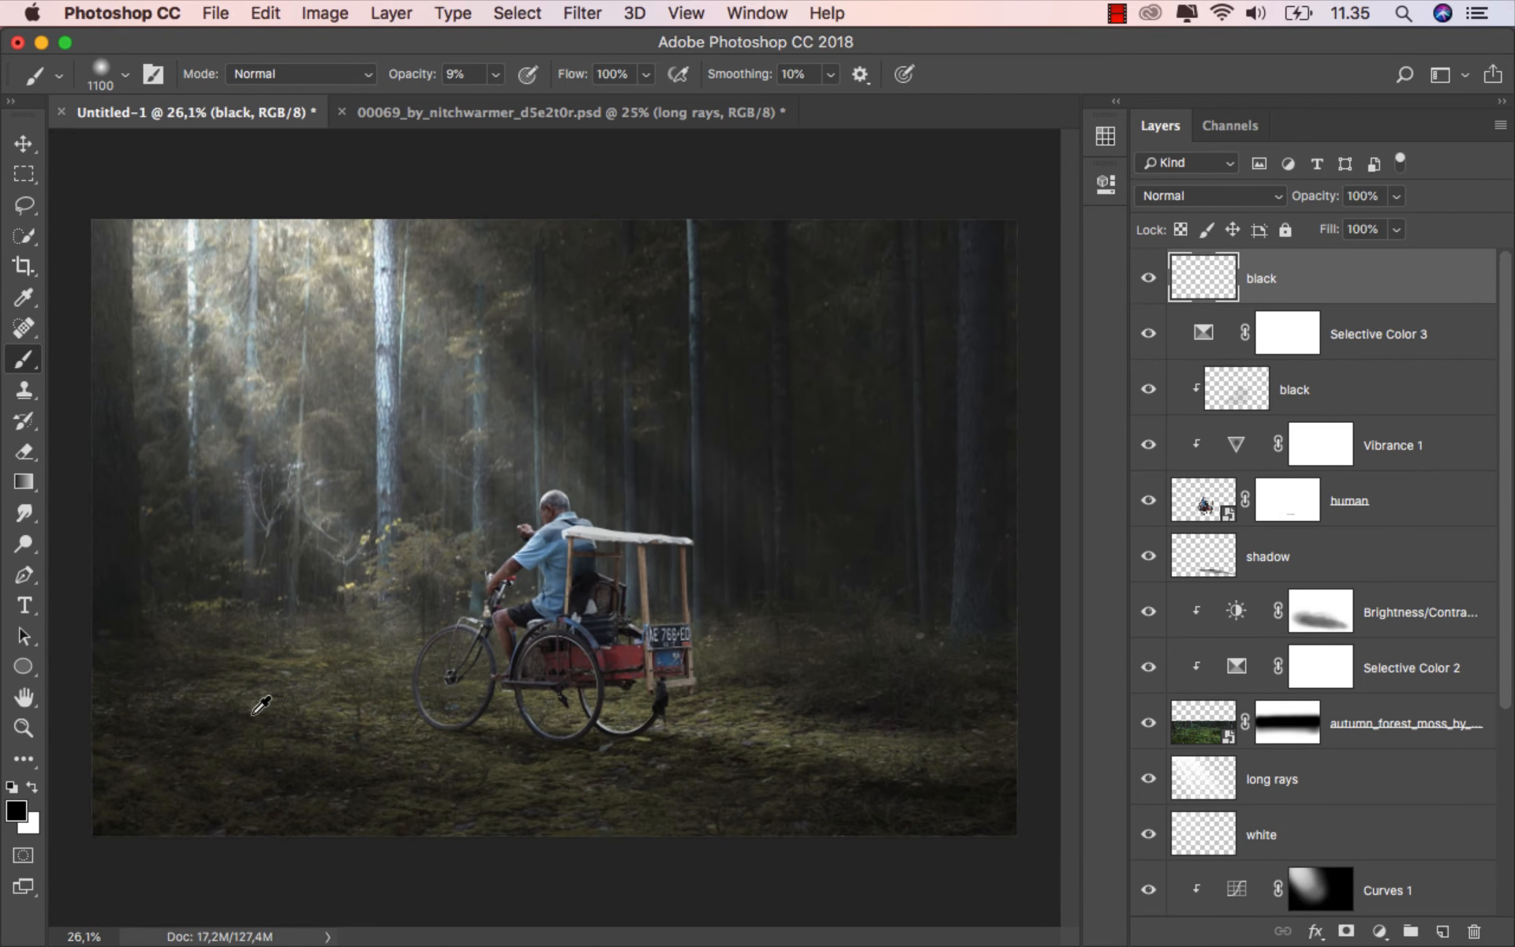
key("bracketleft")
key("bracketleft")
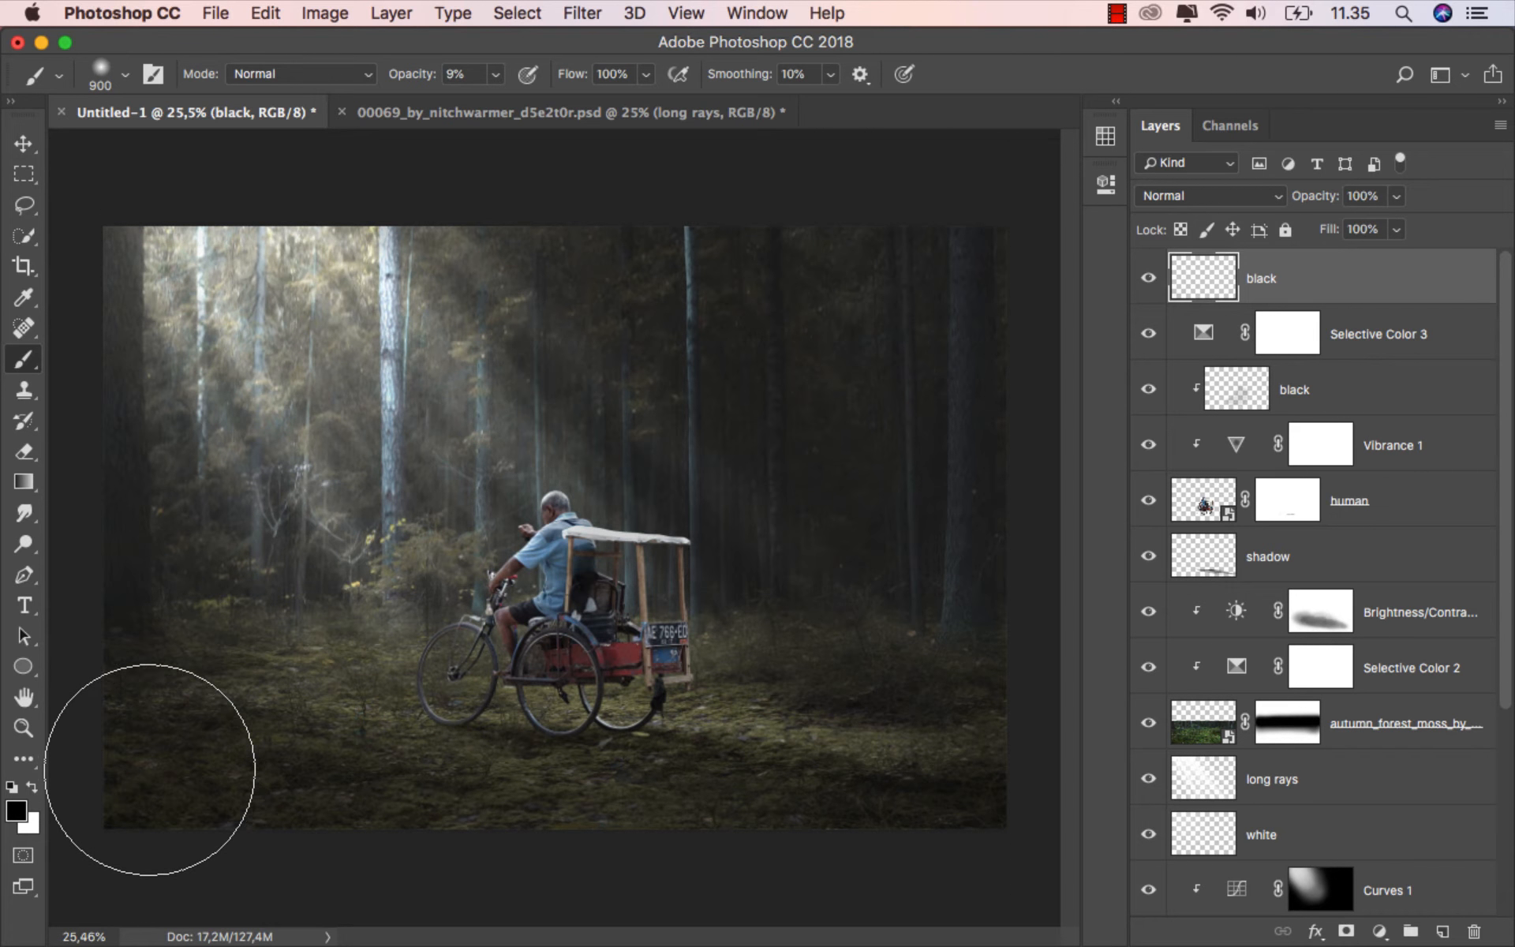
mouse_move(149, 750)
left_mouse_down()
mouse_move(179, 723)
mouse_move(210, 781)
mouse_move(288, 828)
mouse_move(337, 829)
left_mouse_up()
- Darken the ground along the photo's bottom edge toward the lower-right corner with a 700 px black brush, and compare the effect
key("bracketleft")
key("bracketleft")
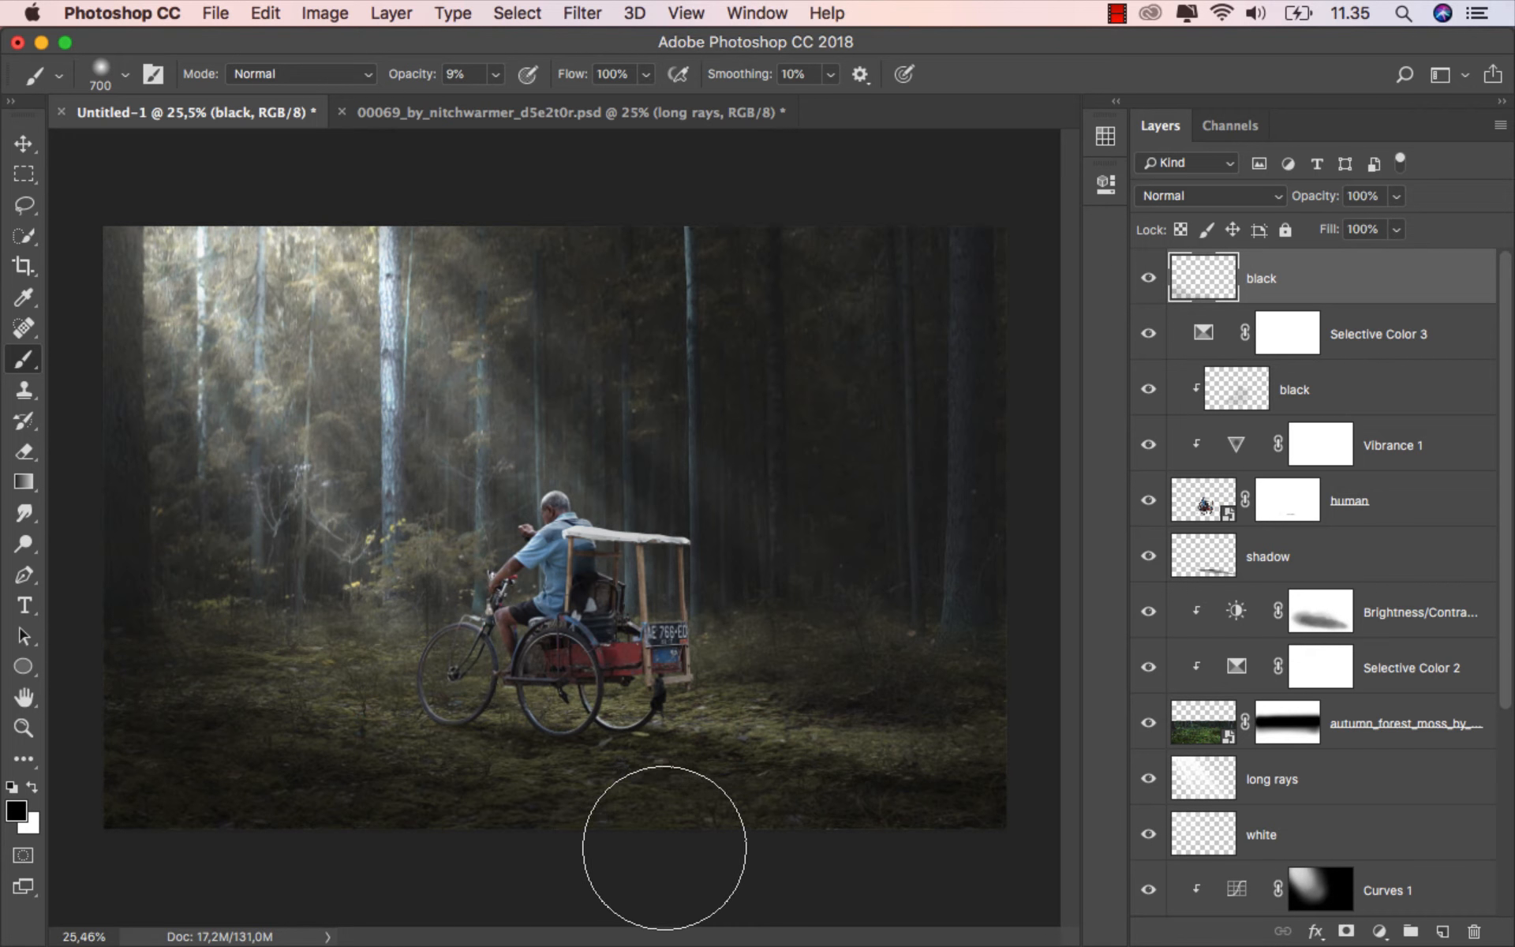
mouse_move(745, 851)
left_mouse_down()
mouse_move(886, 865)
mouse_move(984, 845)
mouse_move(983, 831)
left_mouse_up()
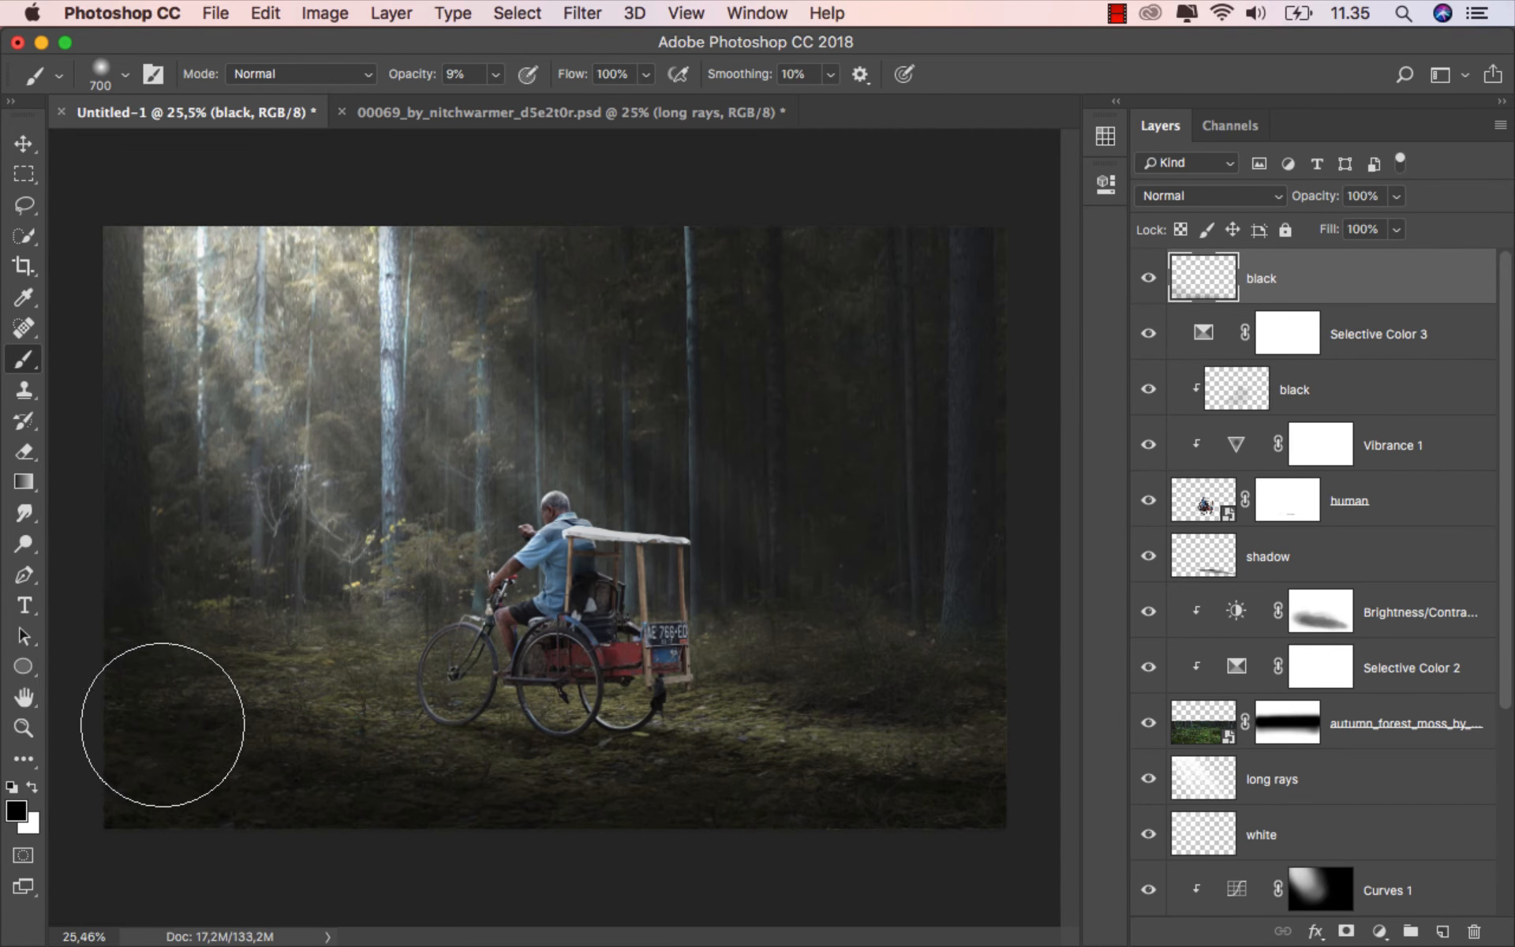
left_click(28, 145)
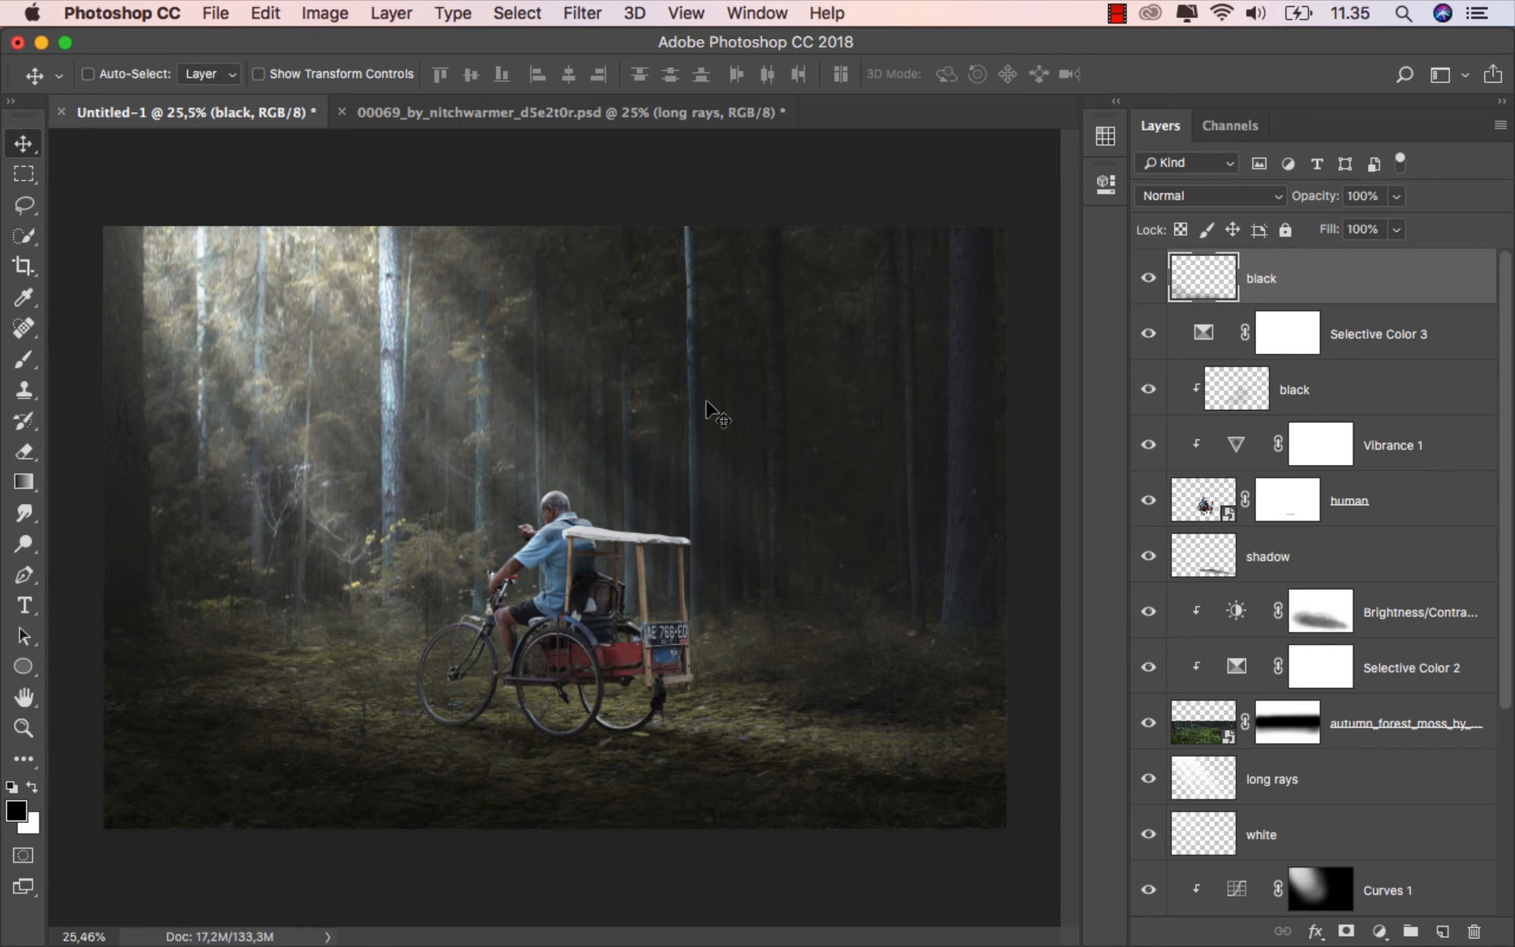
left_click(1148, 278)
left_click(1149, 278)
- Add a Brightness/Contrast adjustment above the top black layer with Brightness 18, and compare the effect
scroll(860, 612, "up", 3)
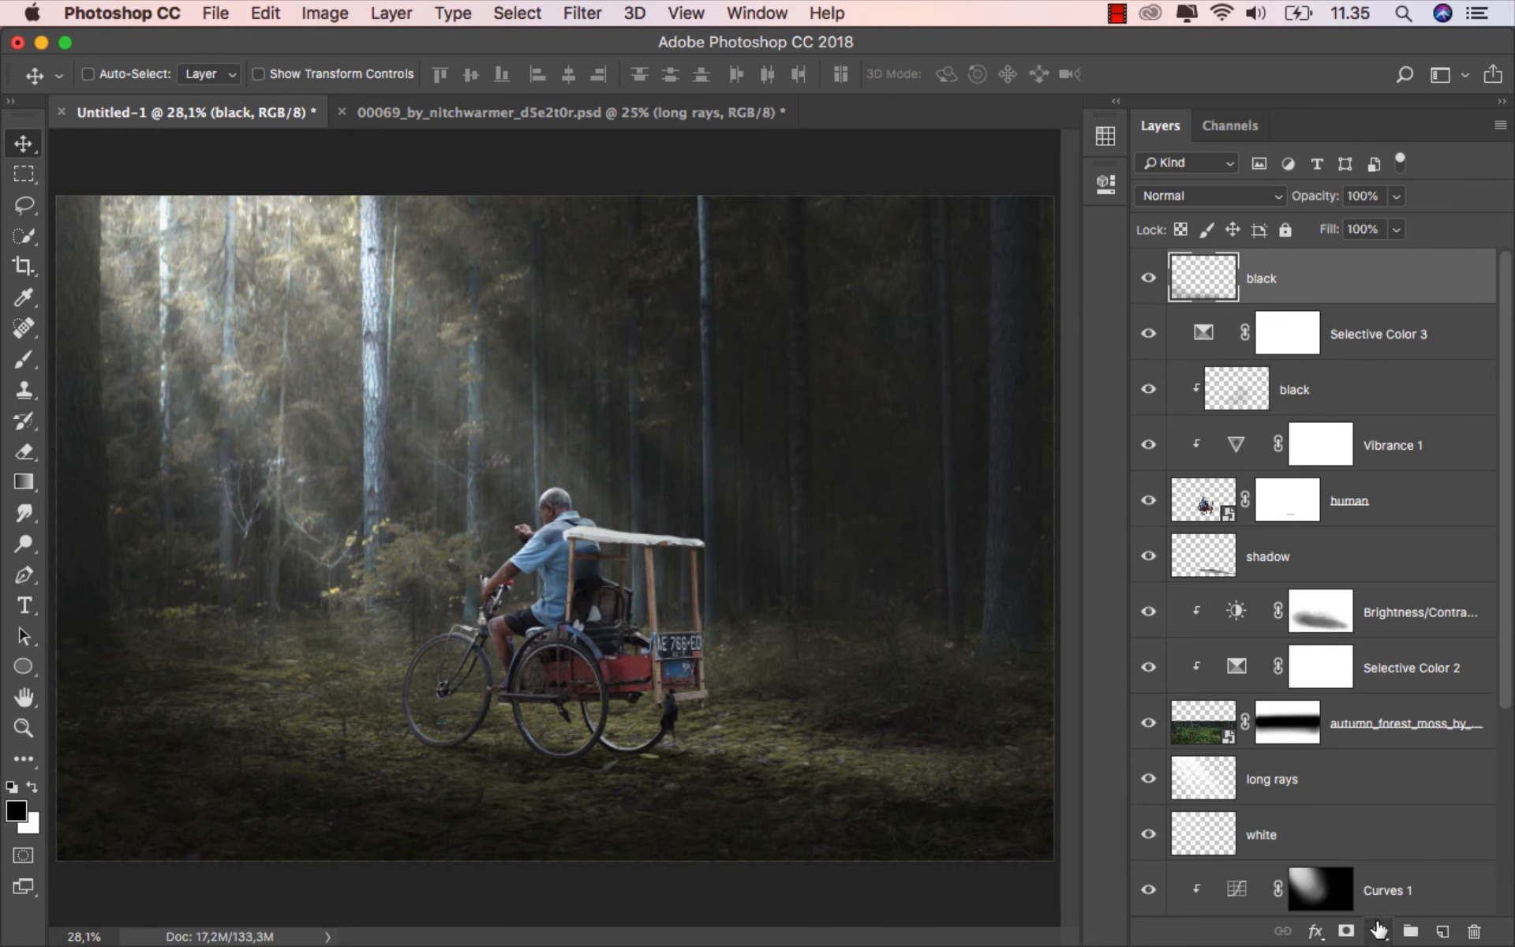
left_click(1378, 931)
left_click(1424, 553)
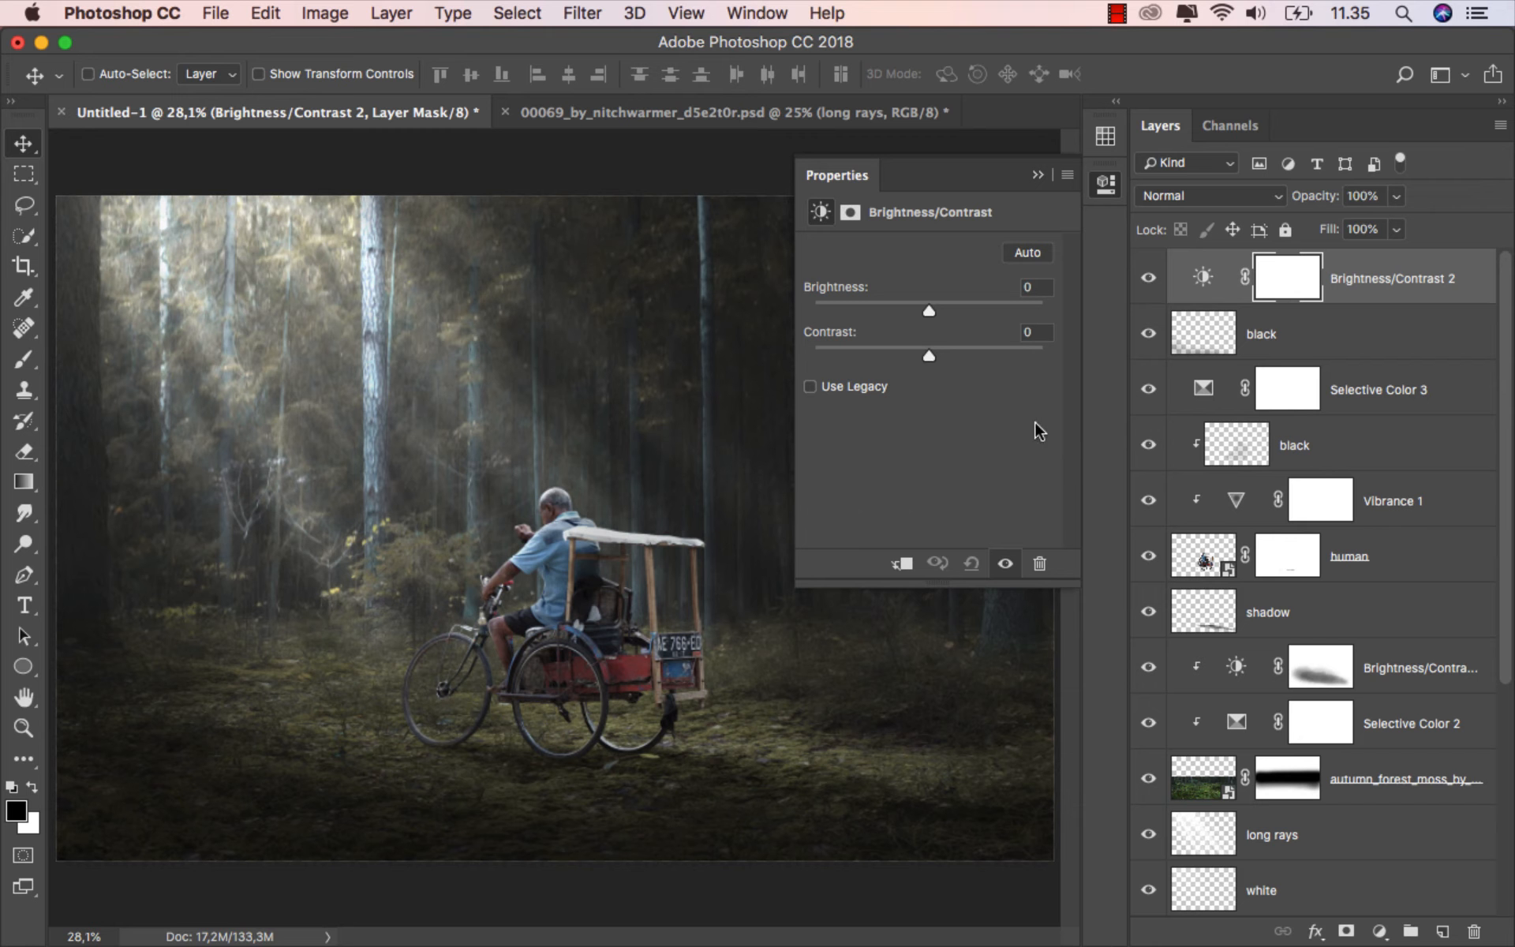
left_click_drag(925, 304, 940, 304)
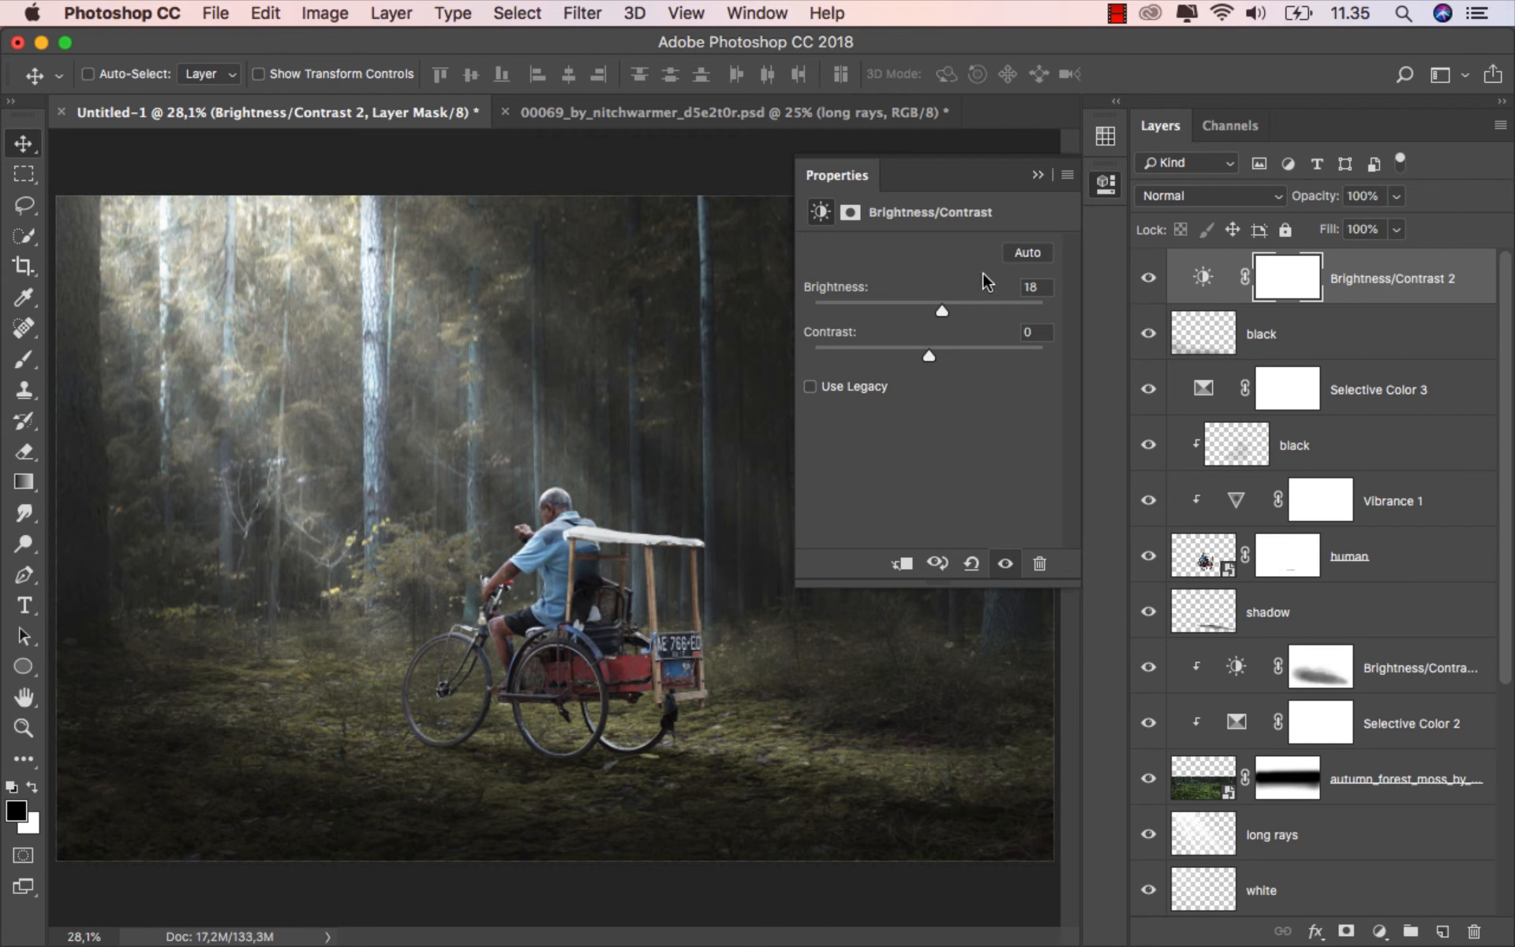
left_click(1038, 175)
left_click(1148, 279)
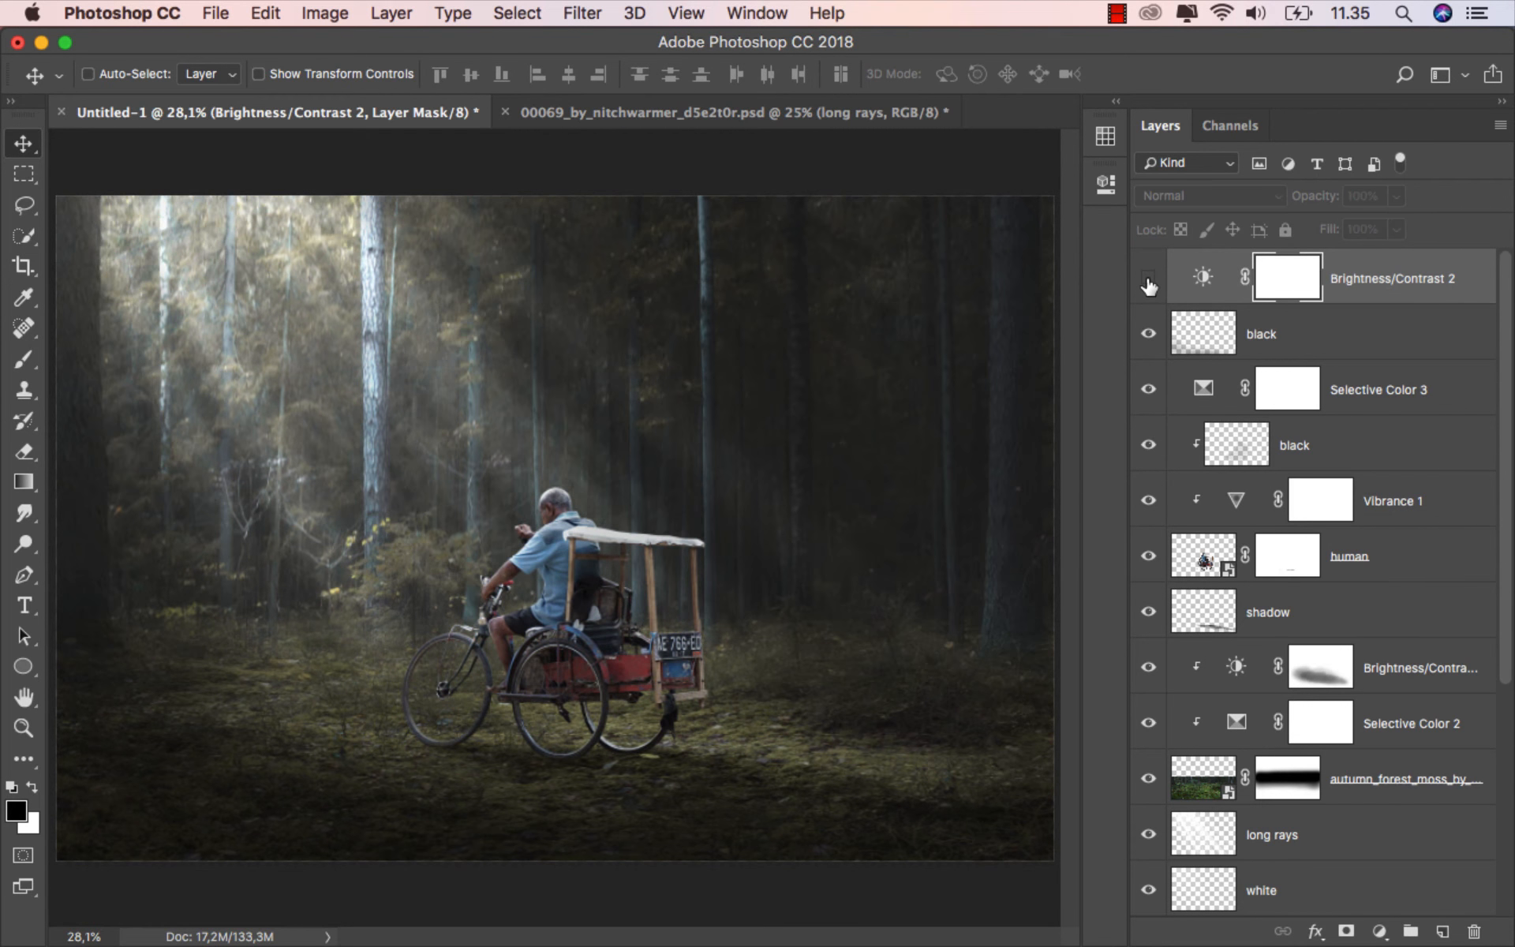
left_click(1148, 279)
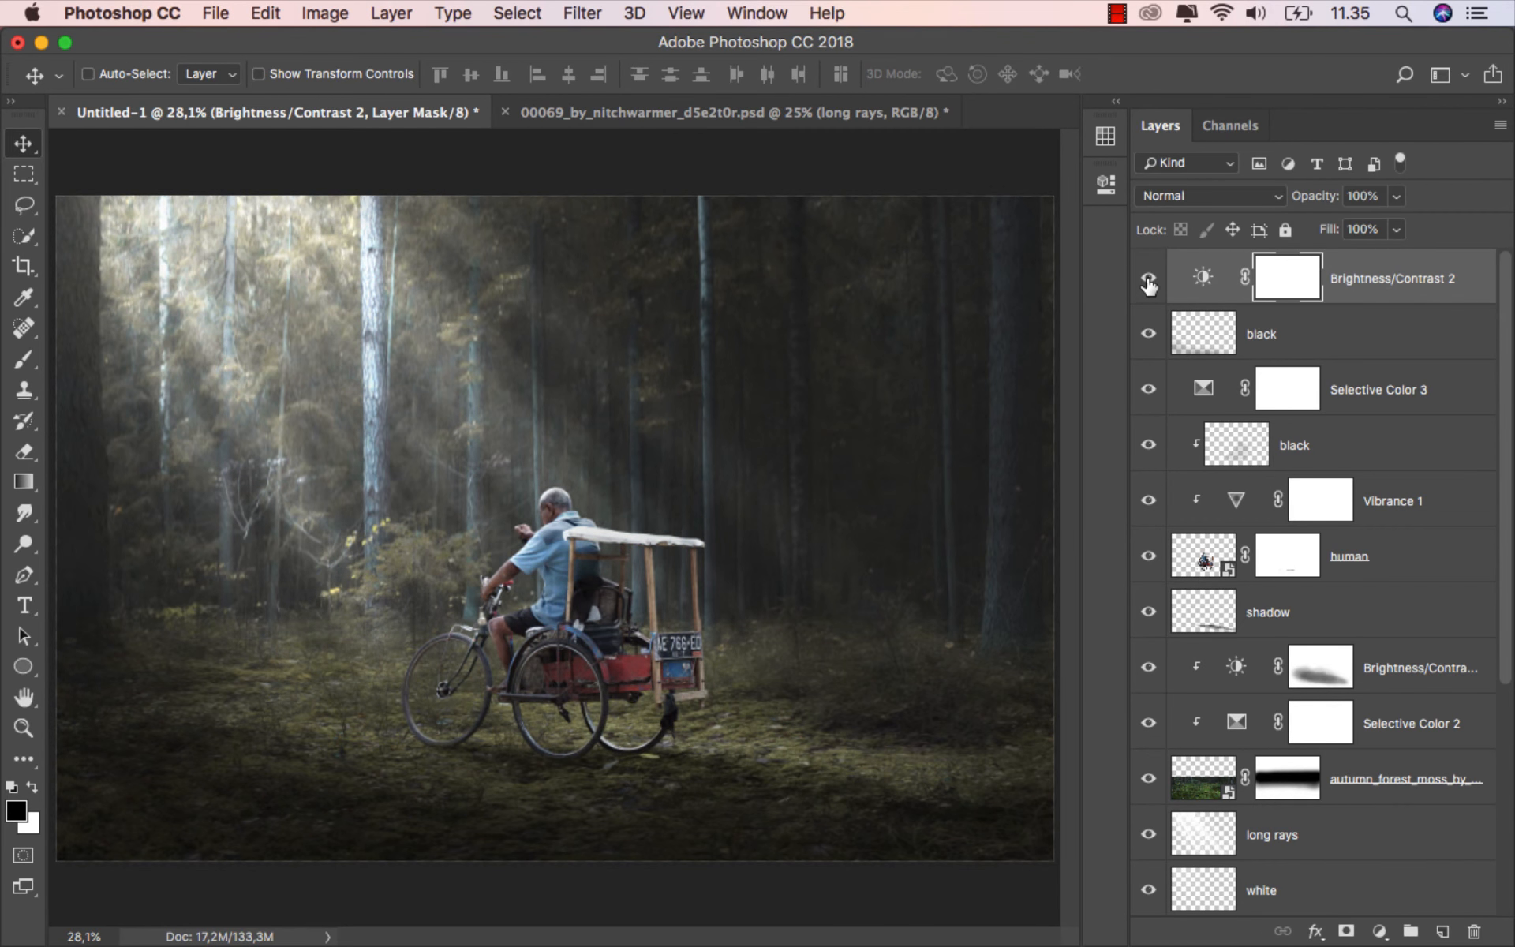
- Add a black-to-white Gradient Map adjustment above Brightness/Contrast 2, set its opacity to 49%, and compare the effect
left_click(1372, 288)
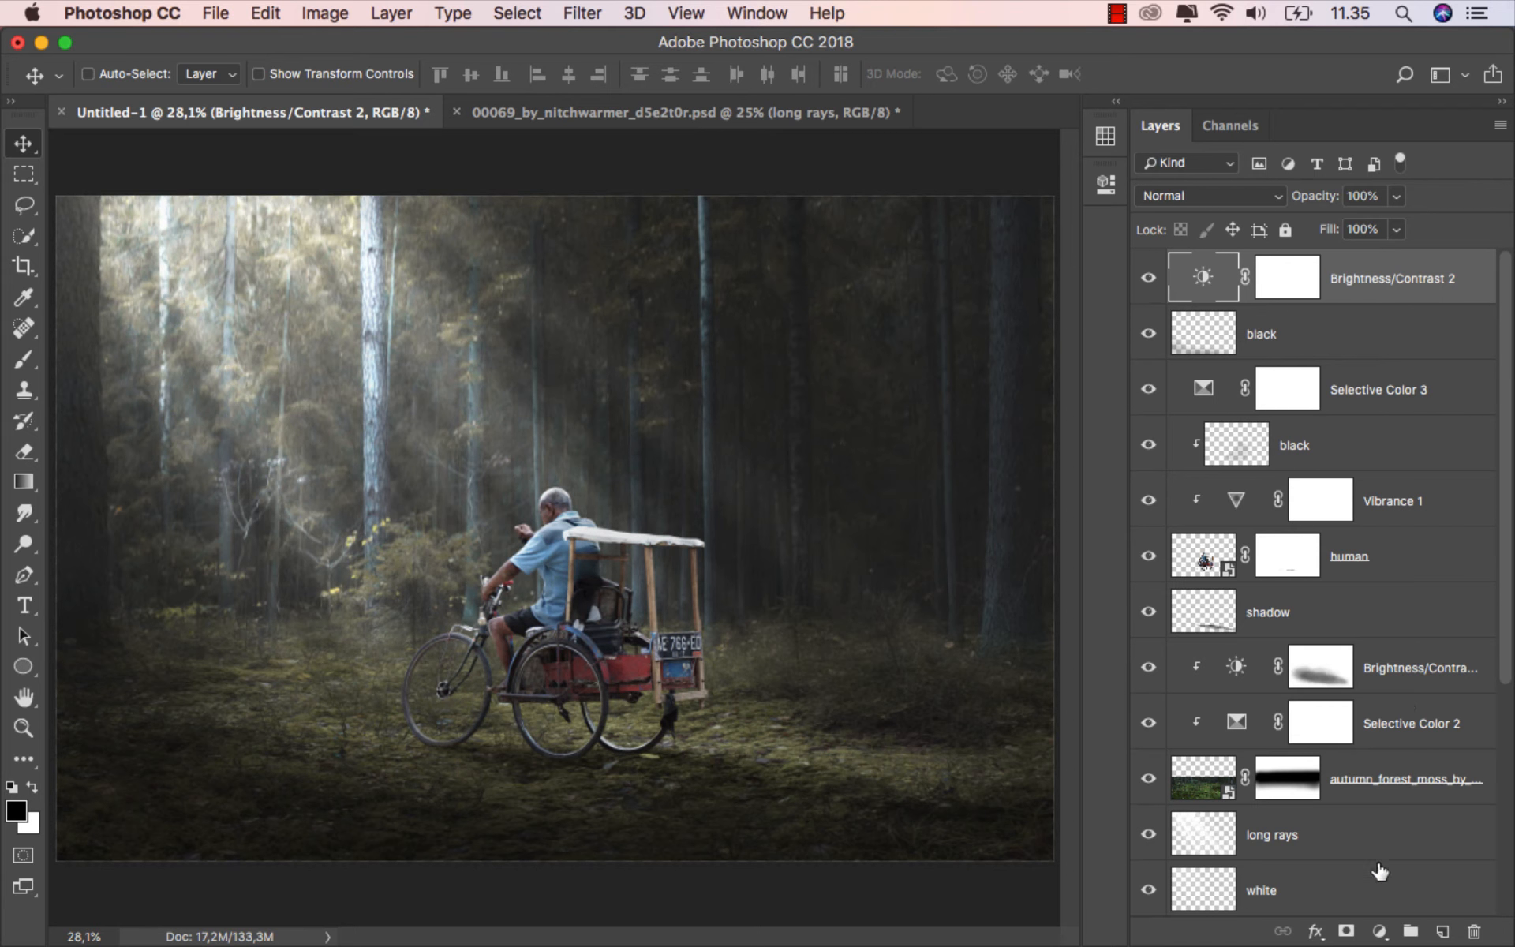
left_click(1379, 931)
left_click(1388, 865)
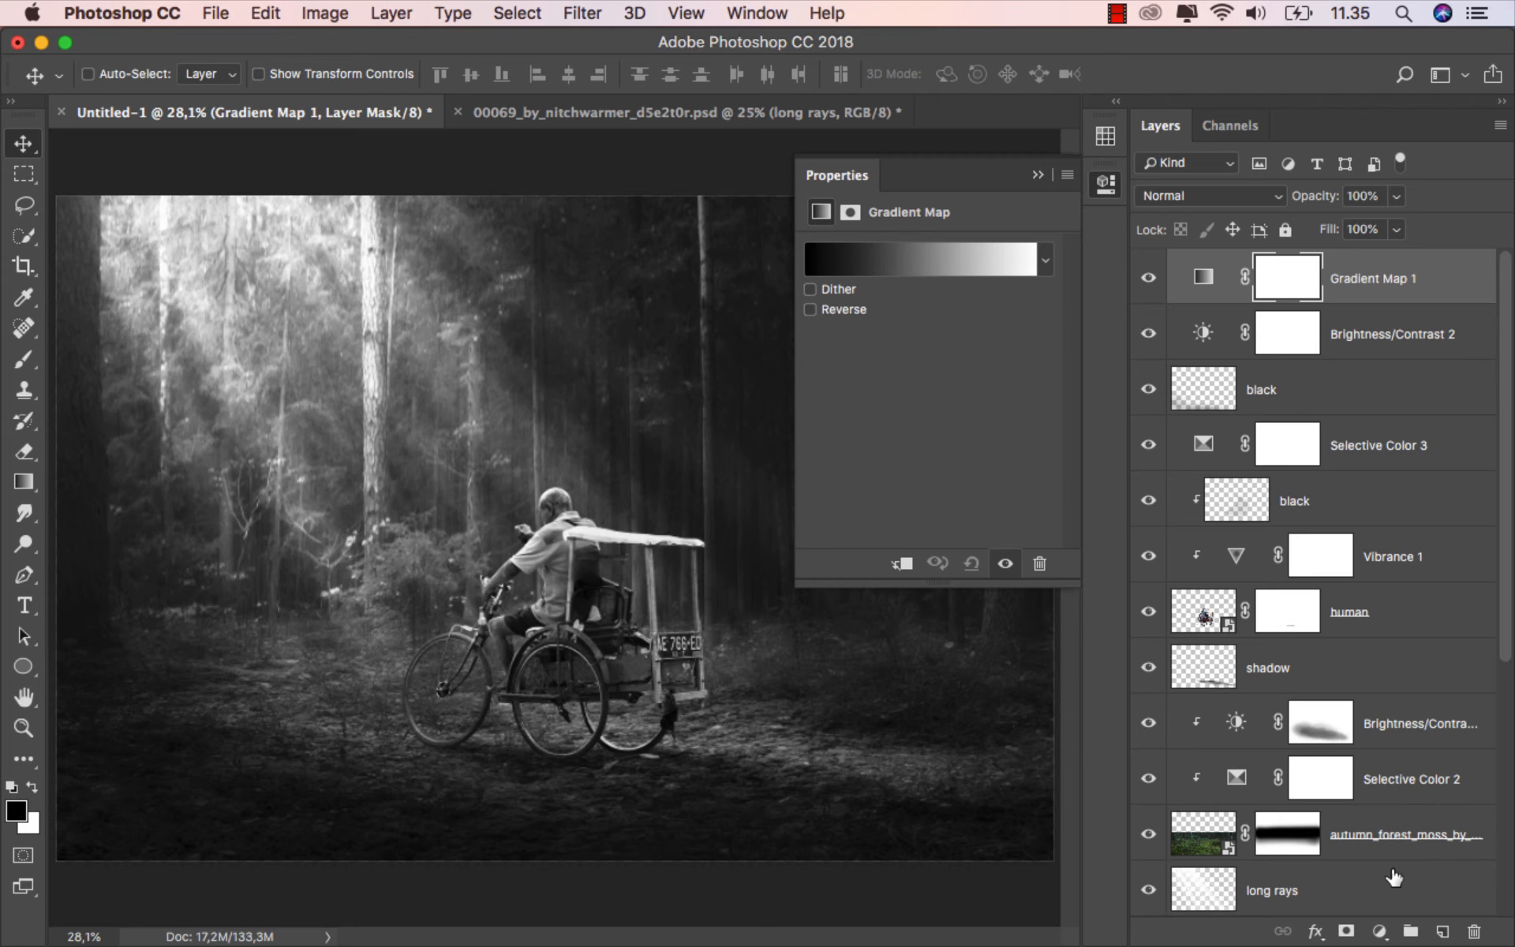
left_click(1039, 175)
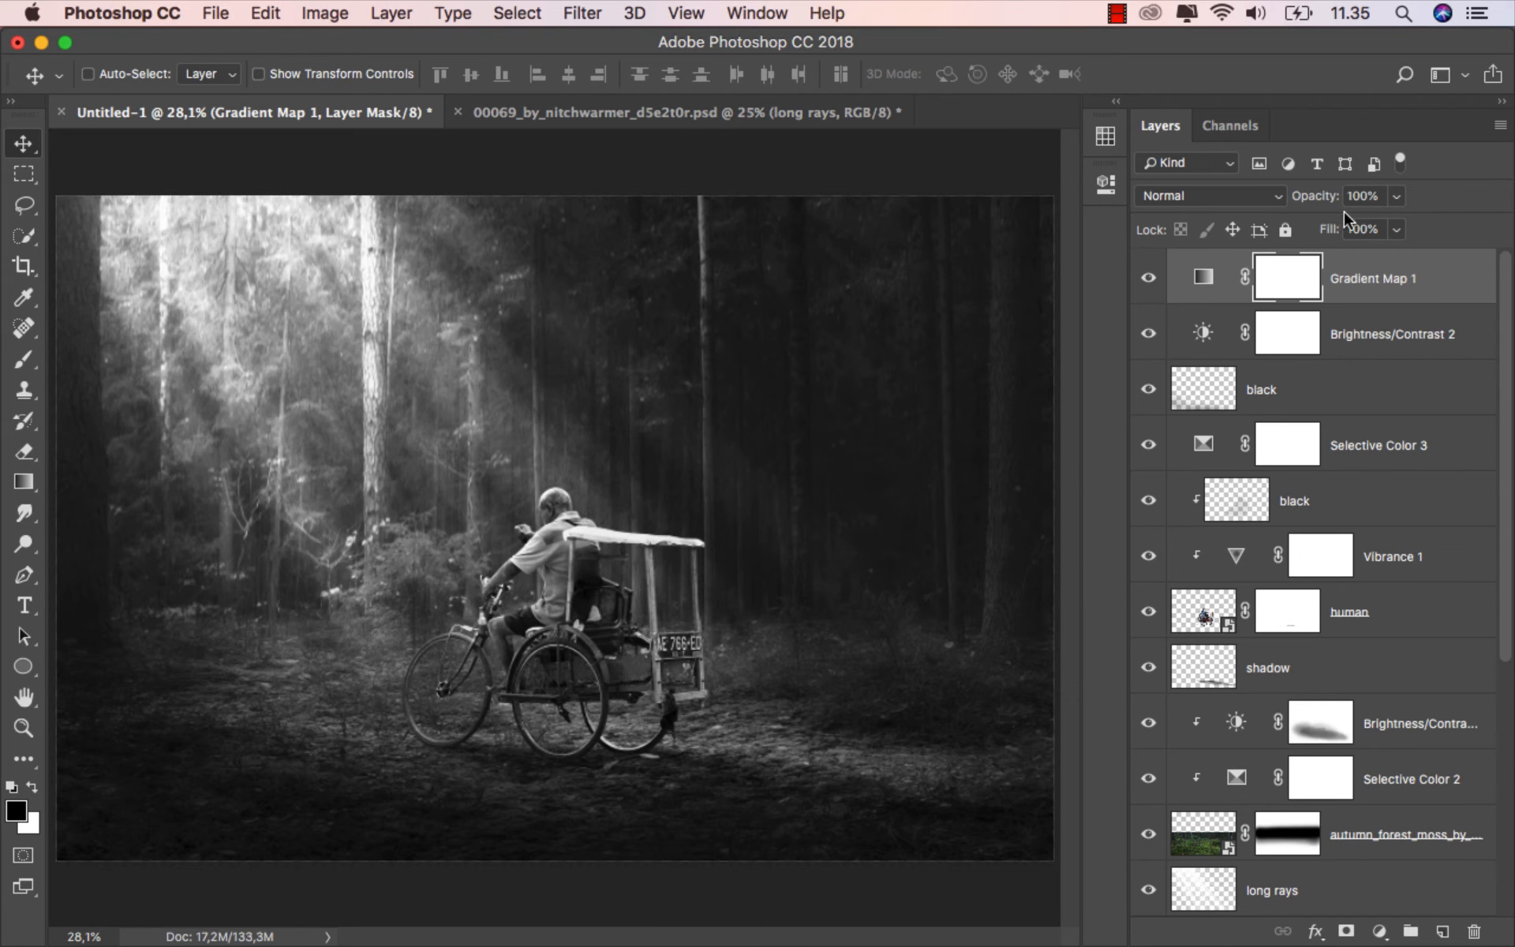
left_click(1396, 197)
left_click_drag(1388, 230, 1341, 231)
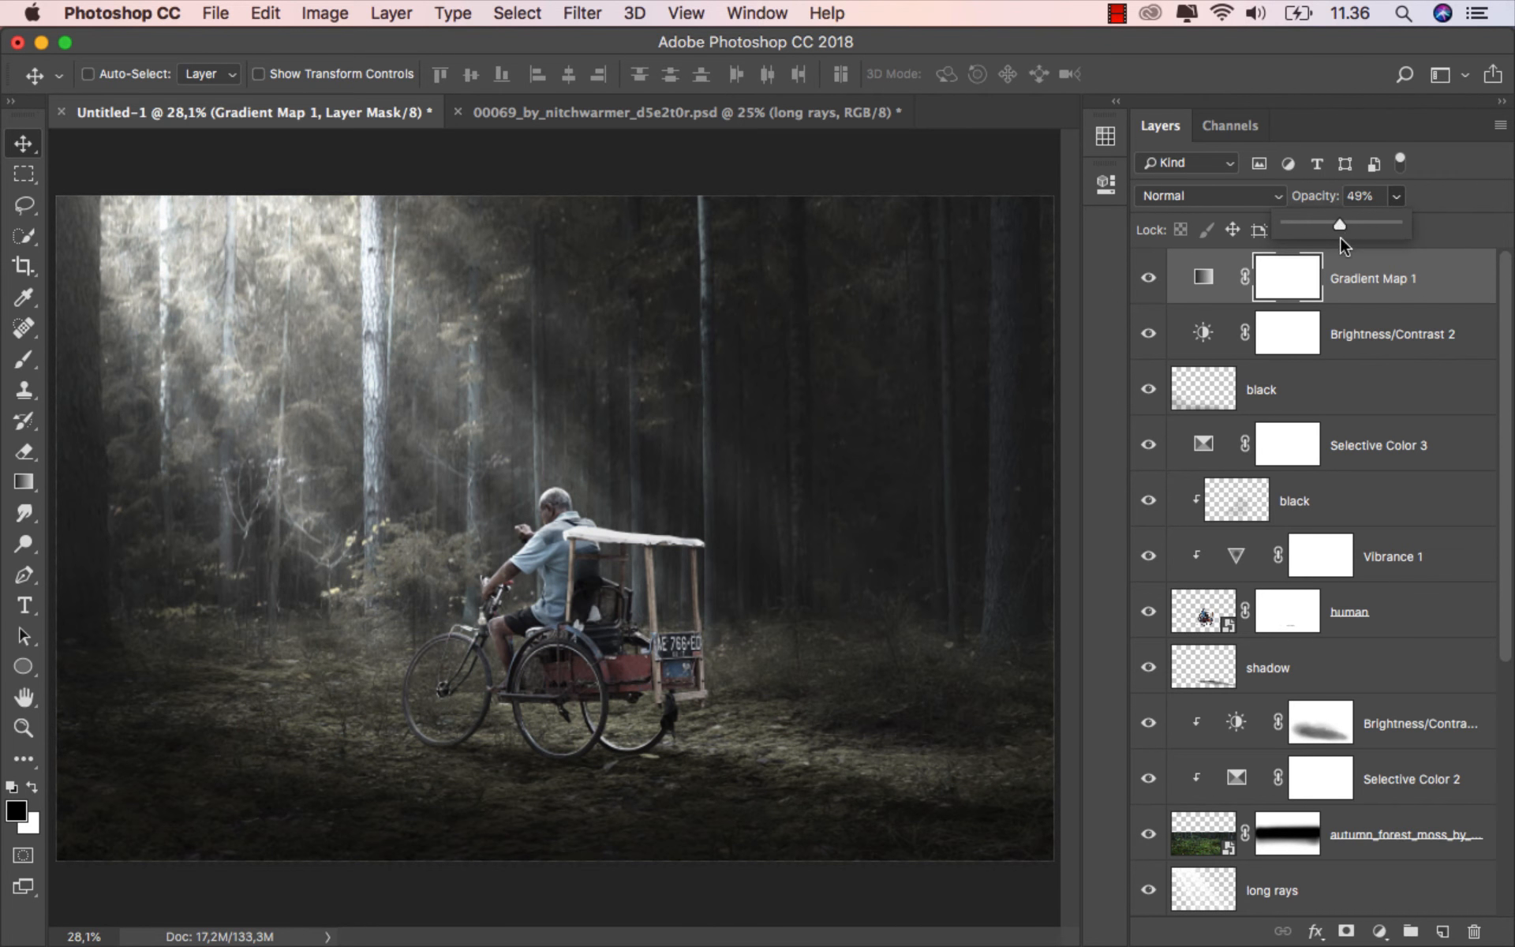
left_click(1203, 276)
left_click(1148, 278)
left_click(1148, 278)
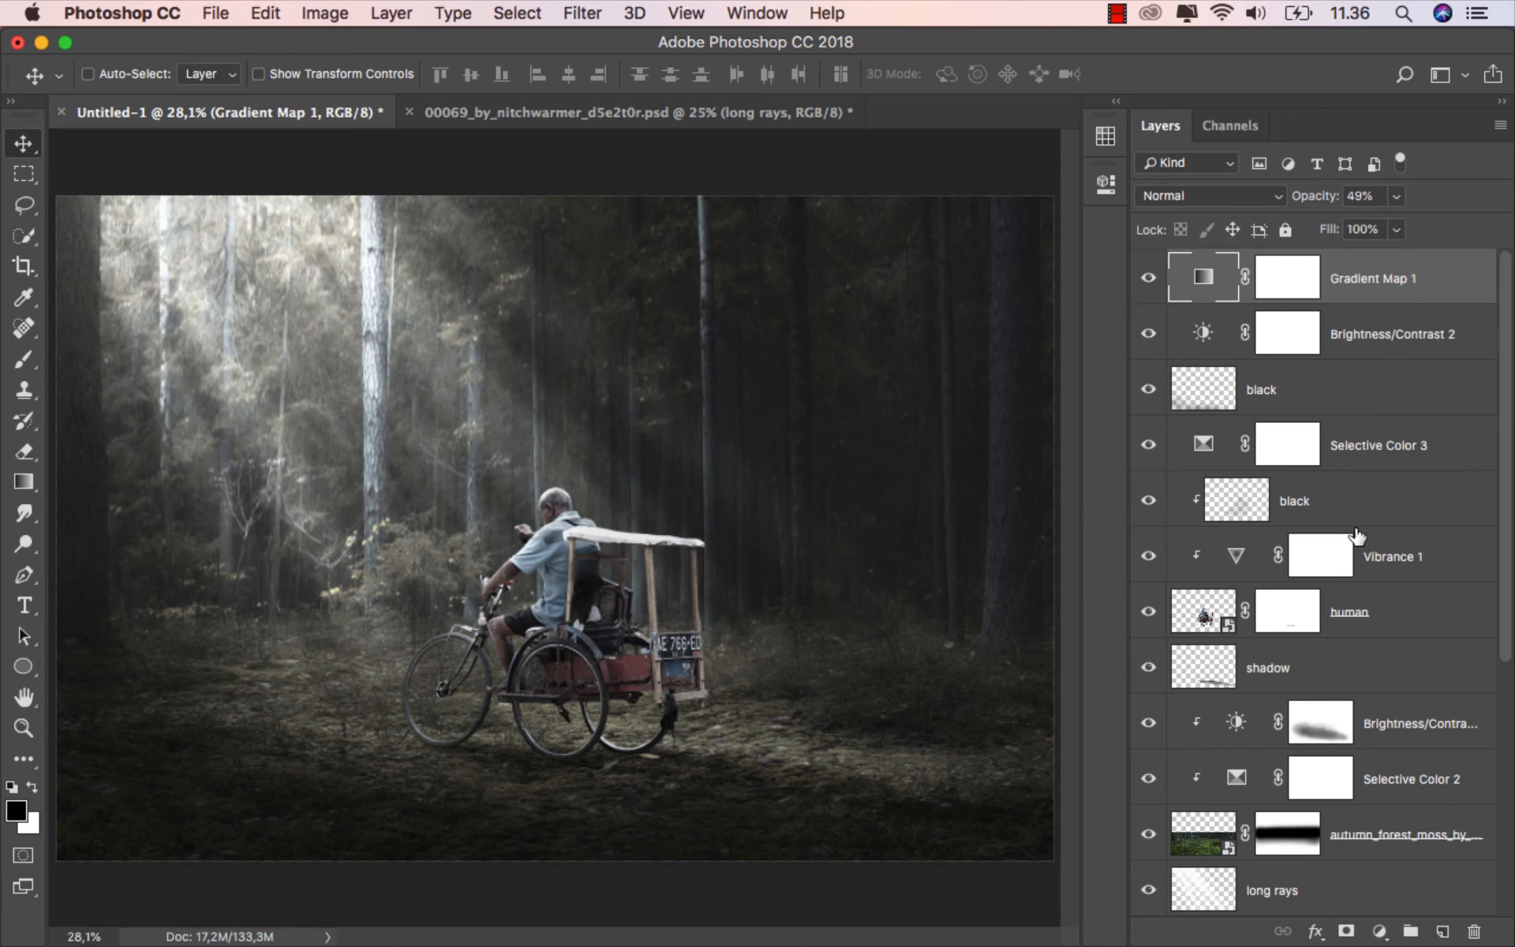
- Add a Curves adjustment clipped above the rider's black layer, with its white point at input 149 and output 255
left_click(1357, 614)
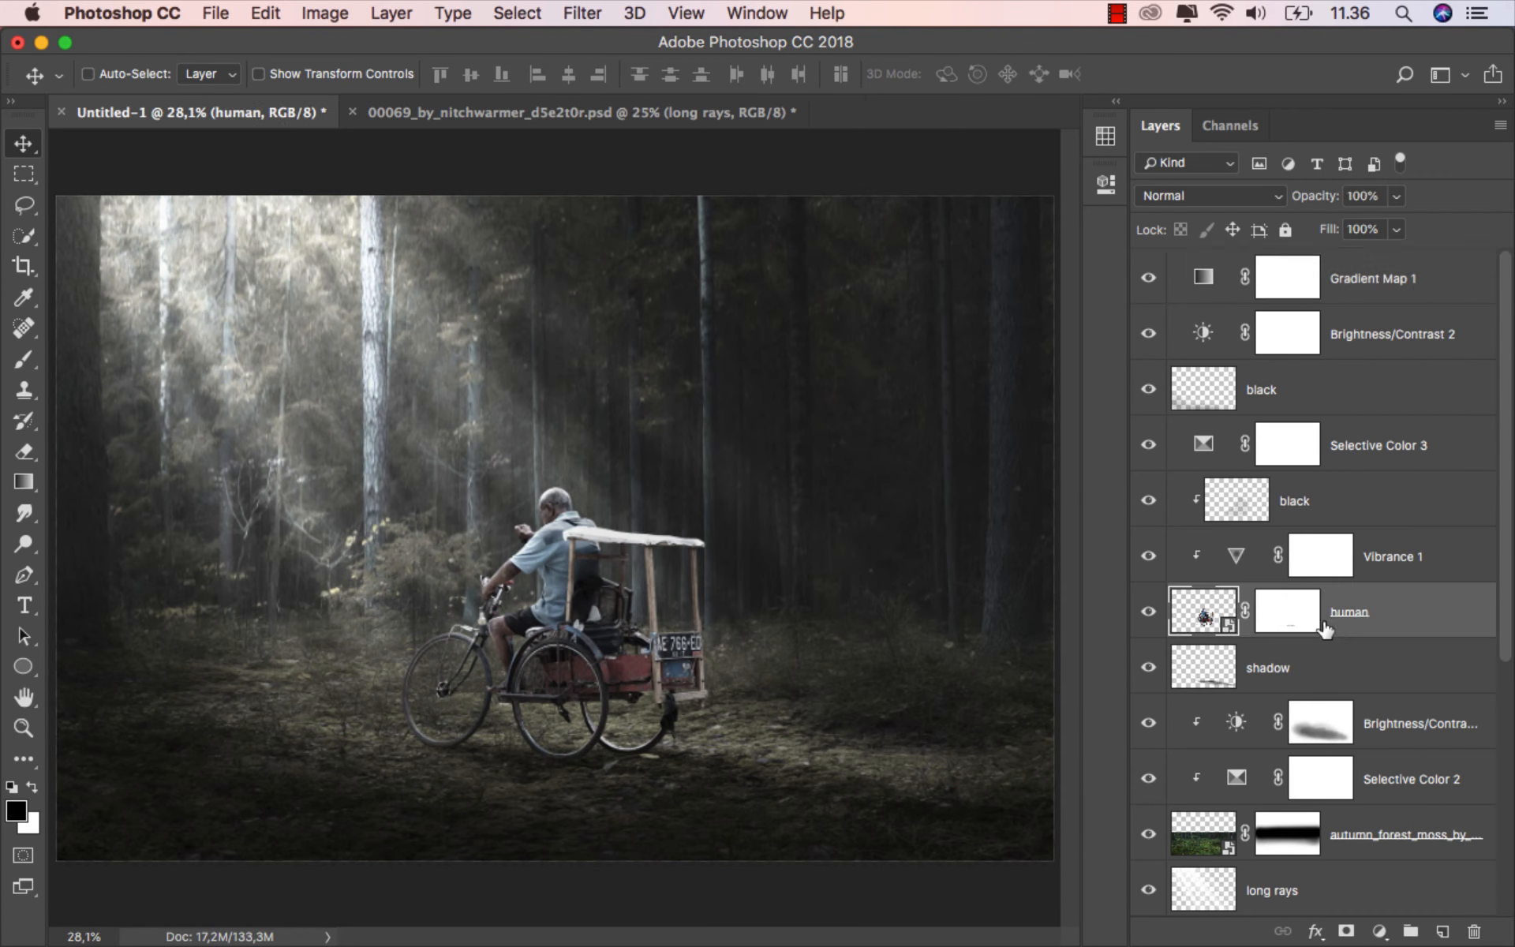
left_click(1150, 612)
left_click(1150, 612)
left_click(1339, 502)
left_click(1380, 931)
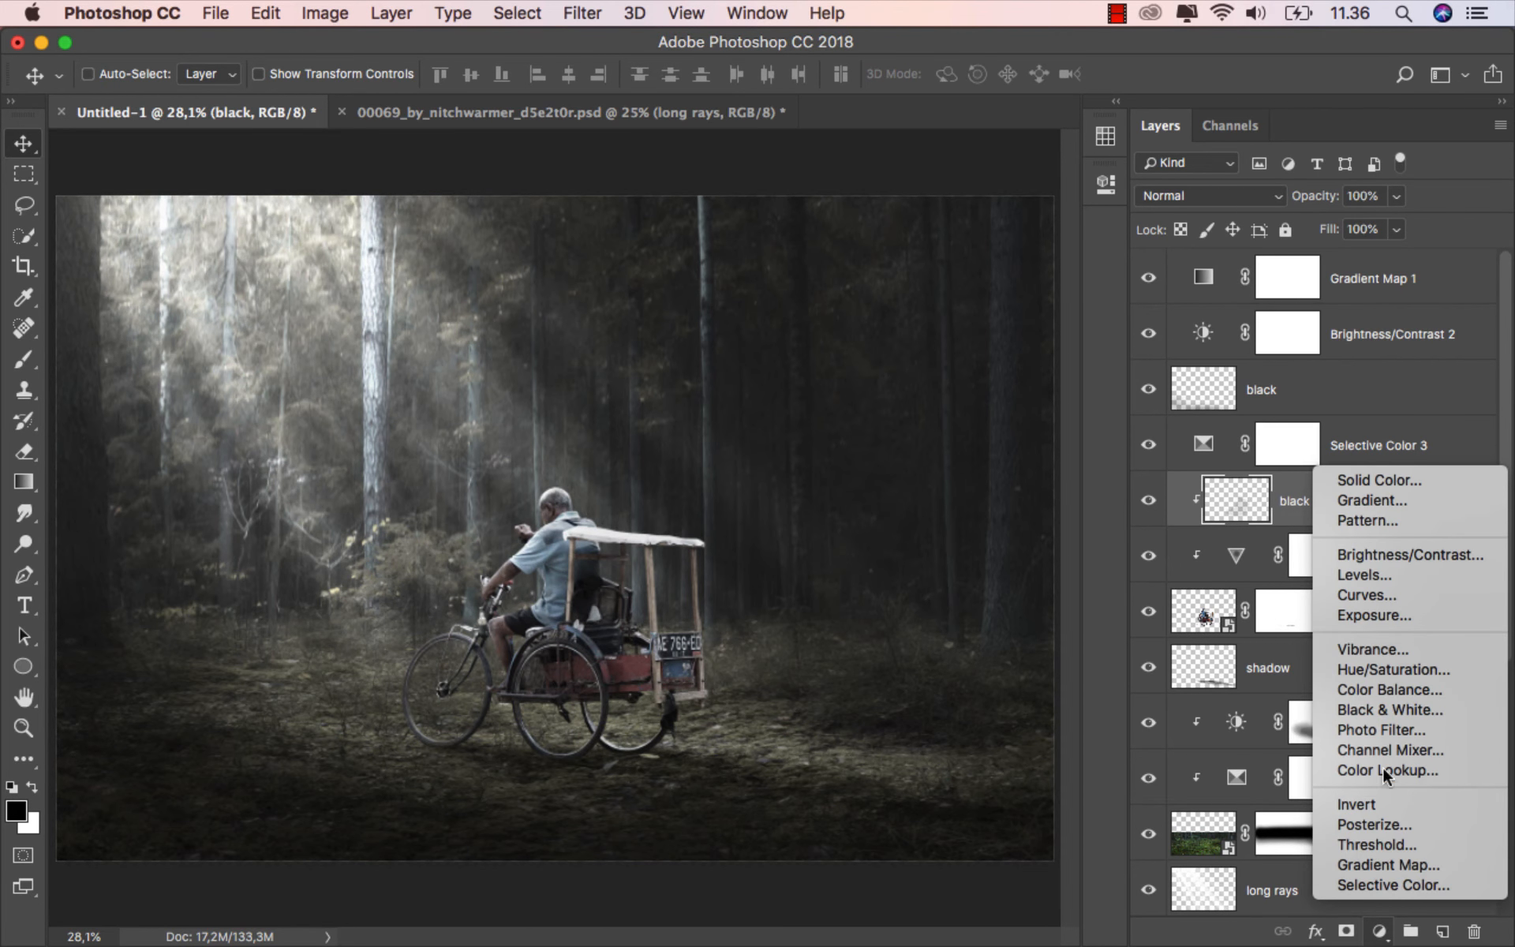
left_click(1400, 594)
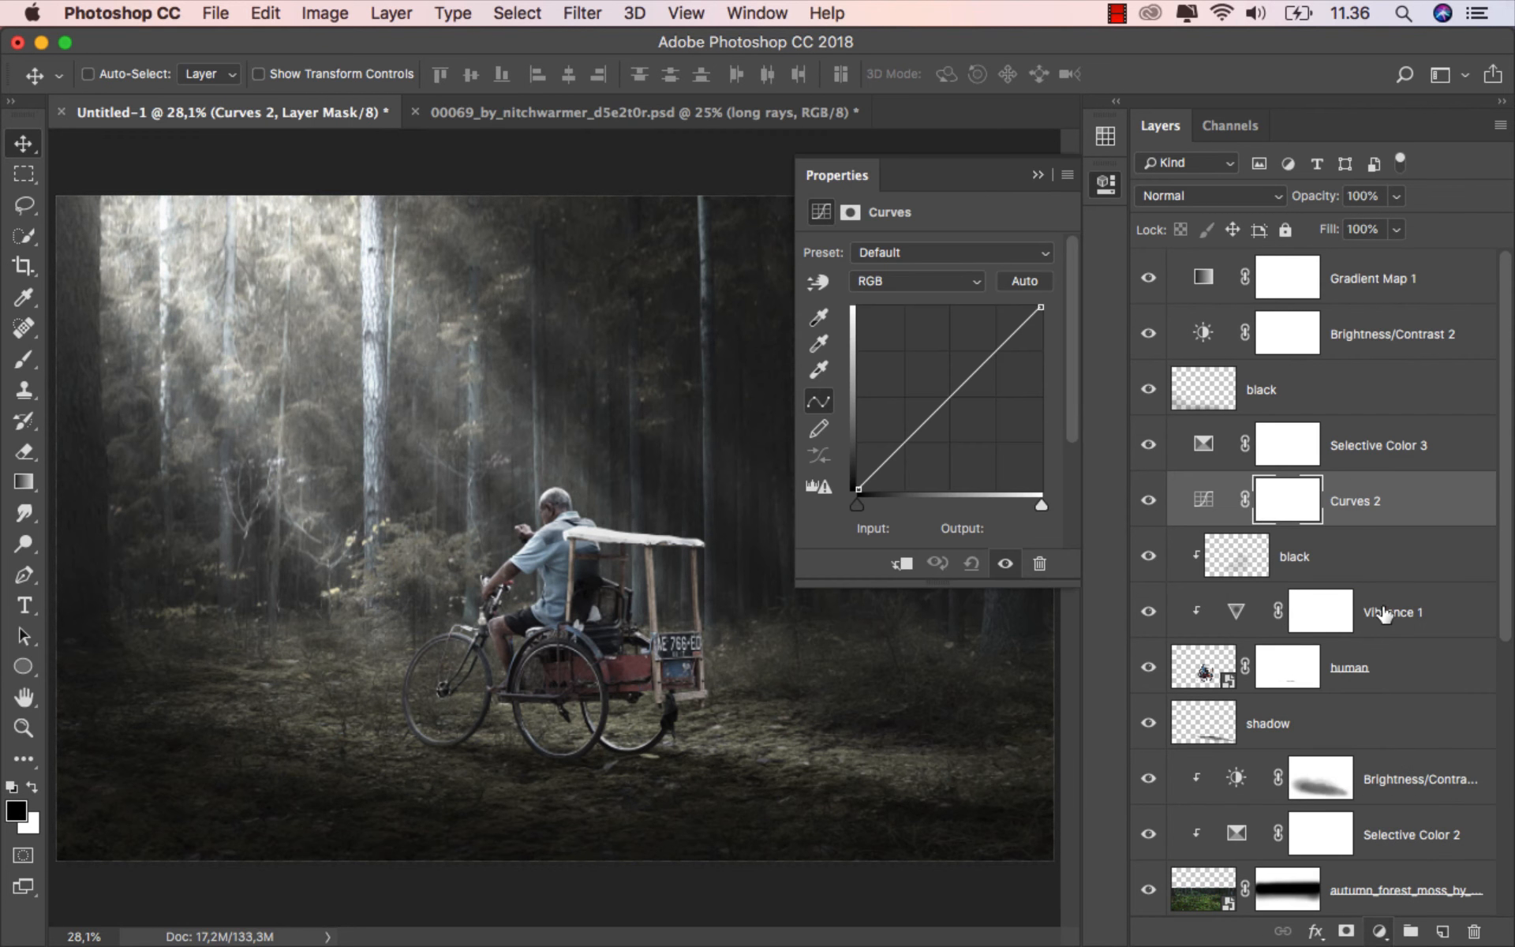
left_click(902, 563)
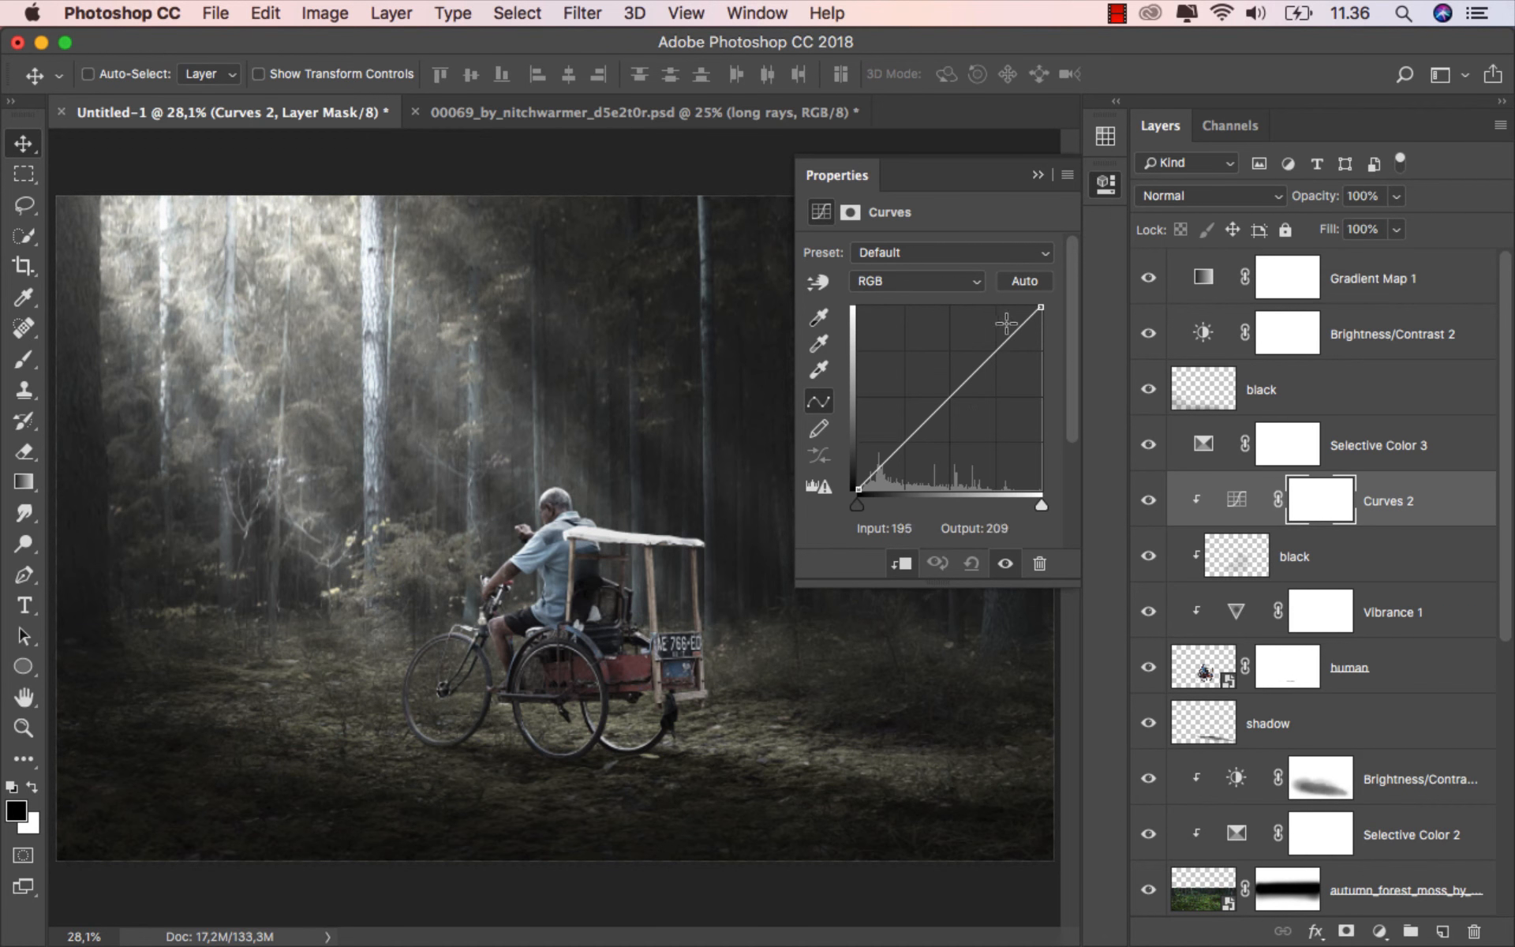
left_click_drag(1033, 307, 960, 300)
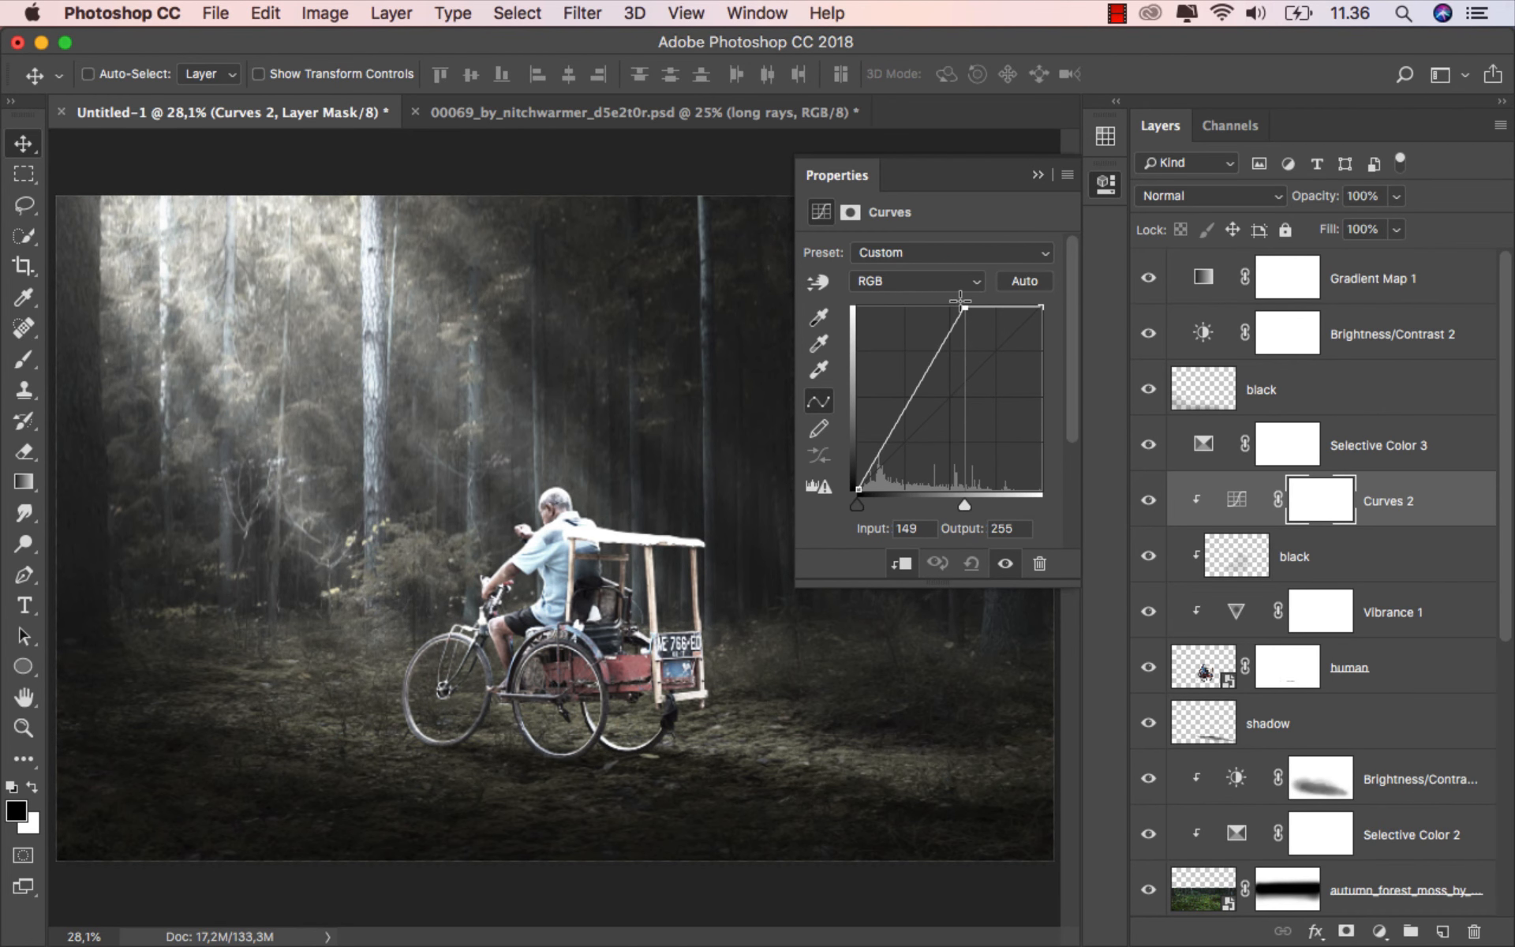
left_click(1038, 174)
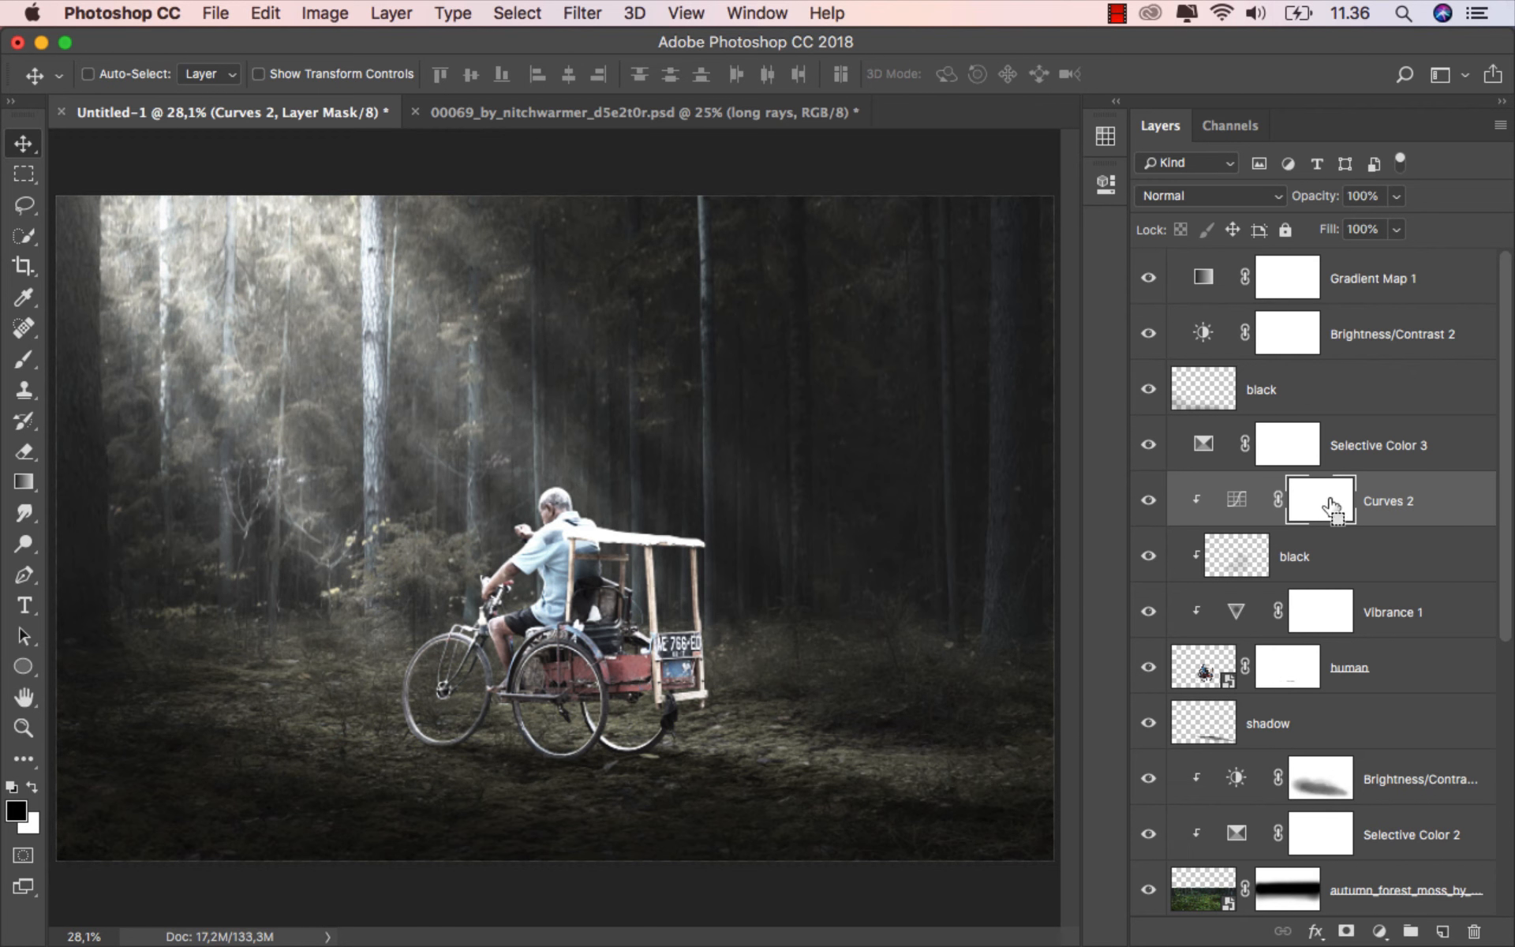
- Invert the Curves 2 mask to black and set the brush opacity to 100%
key("super+i")
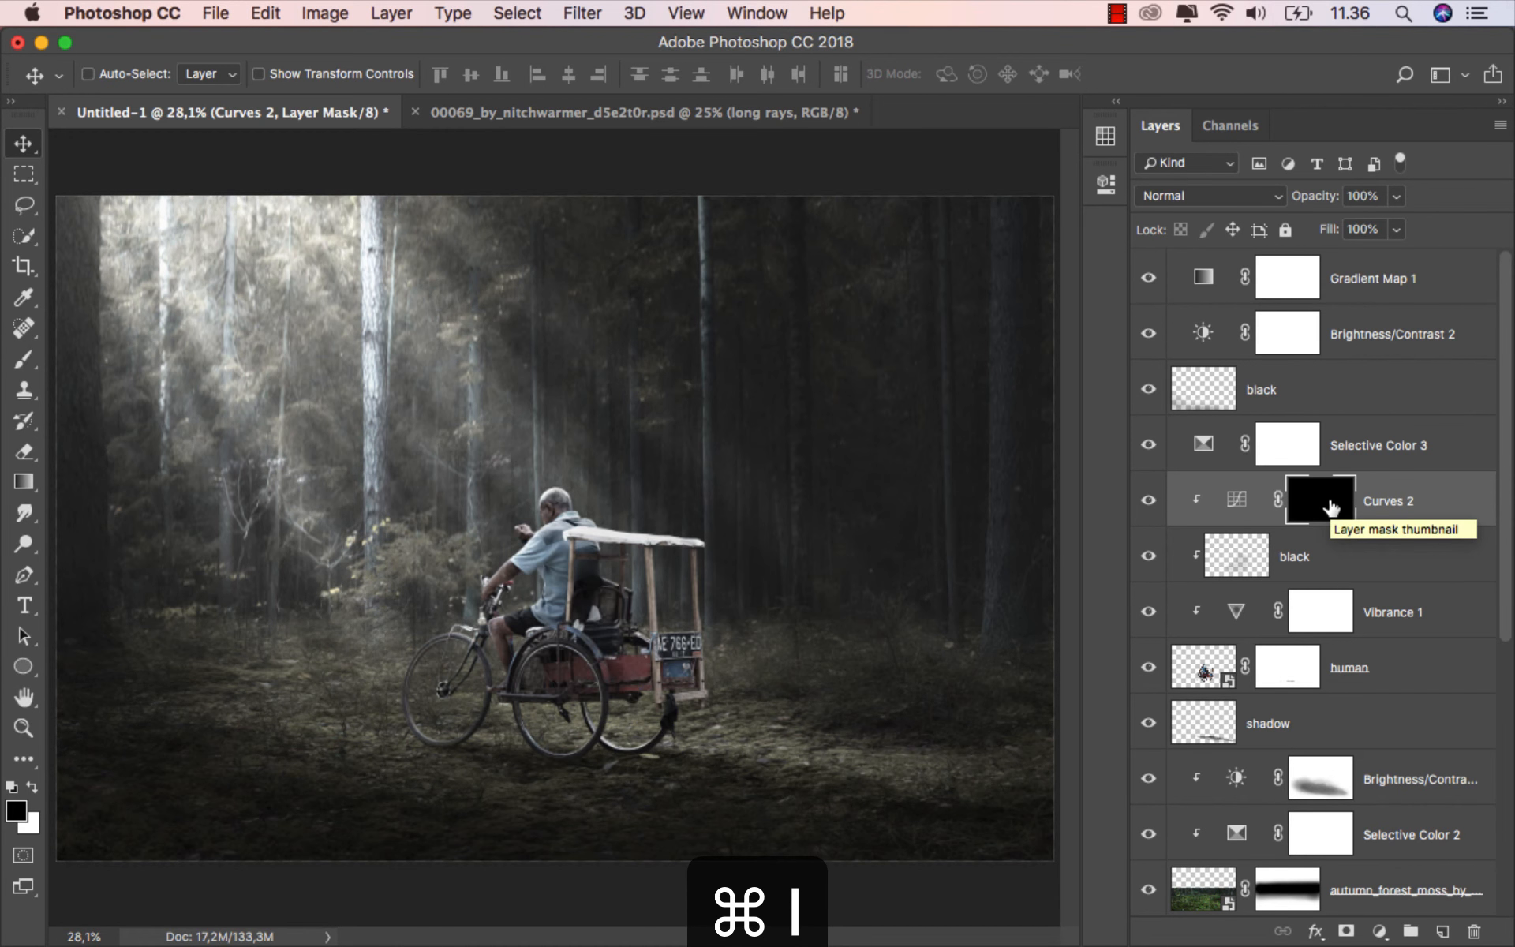
left_click(37, 363)
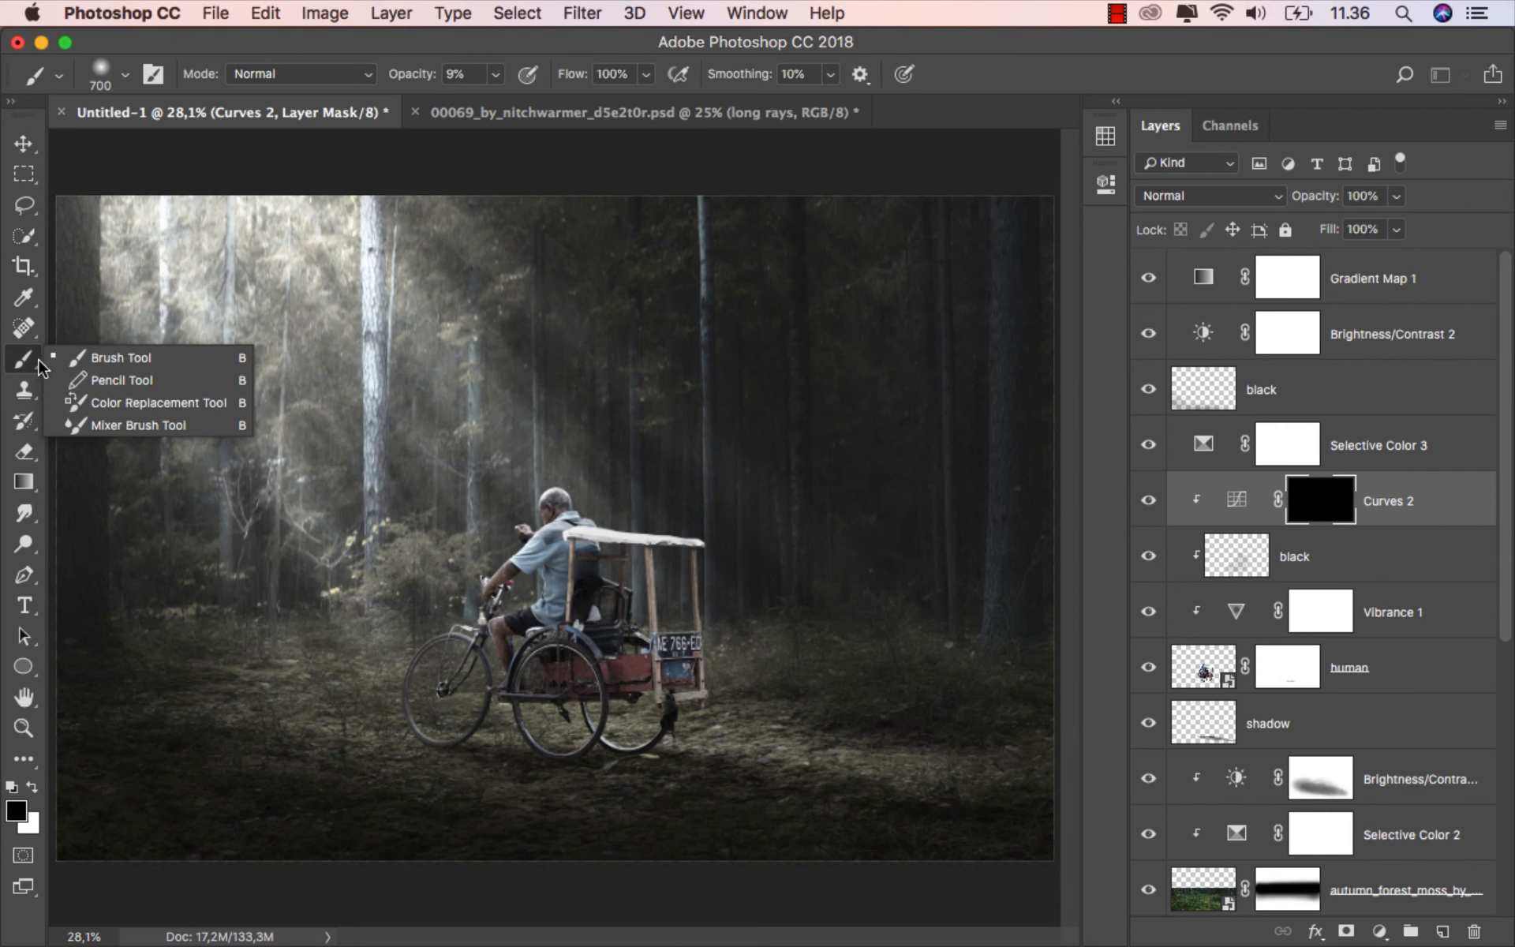
left_click(87, 365)
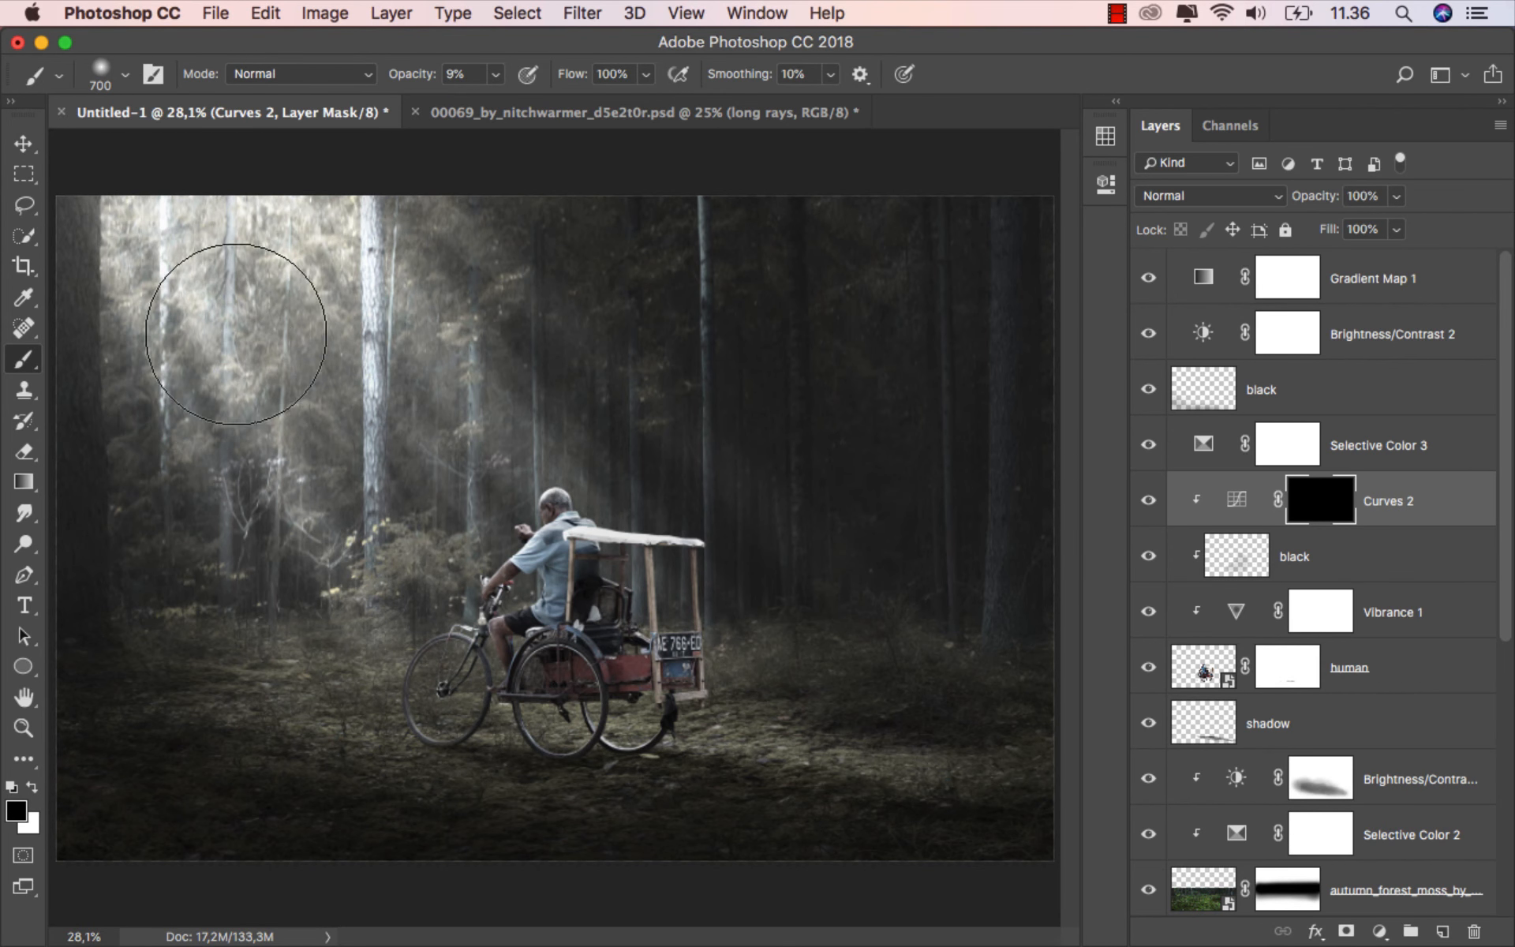
left_click(497, 76)
left_click_drag(495, 102, 593, 103)
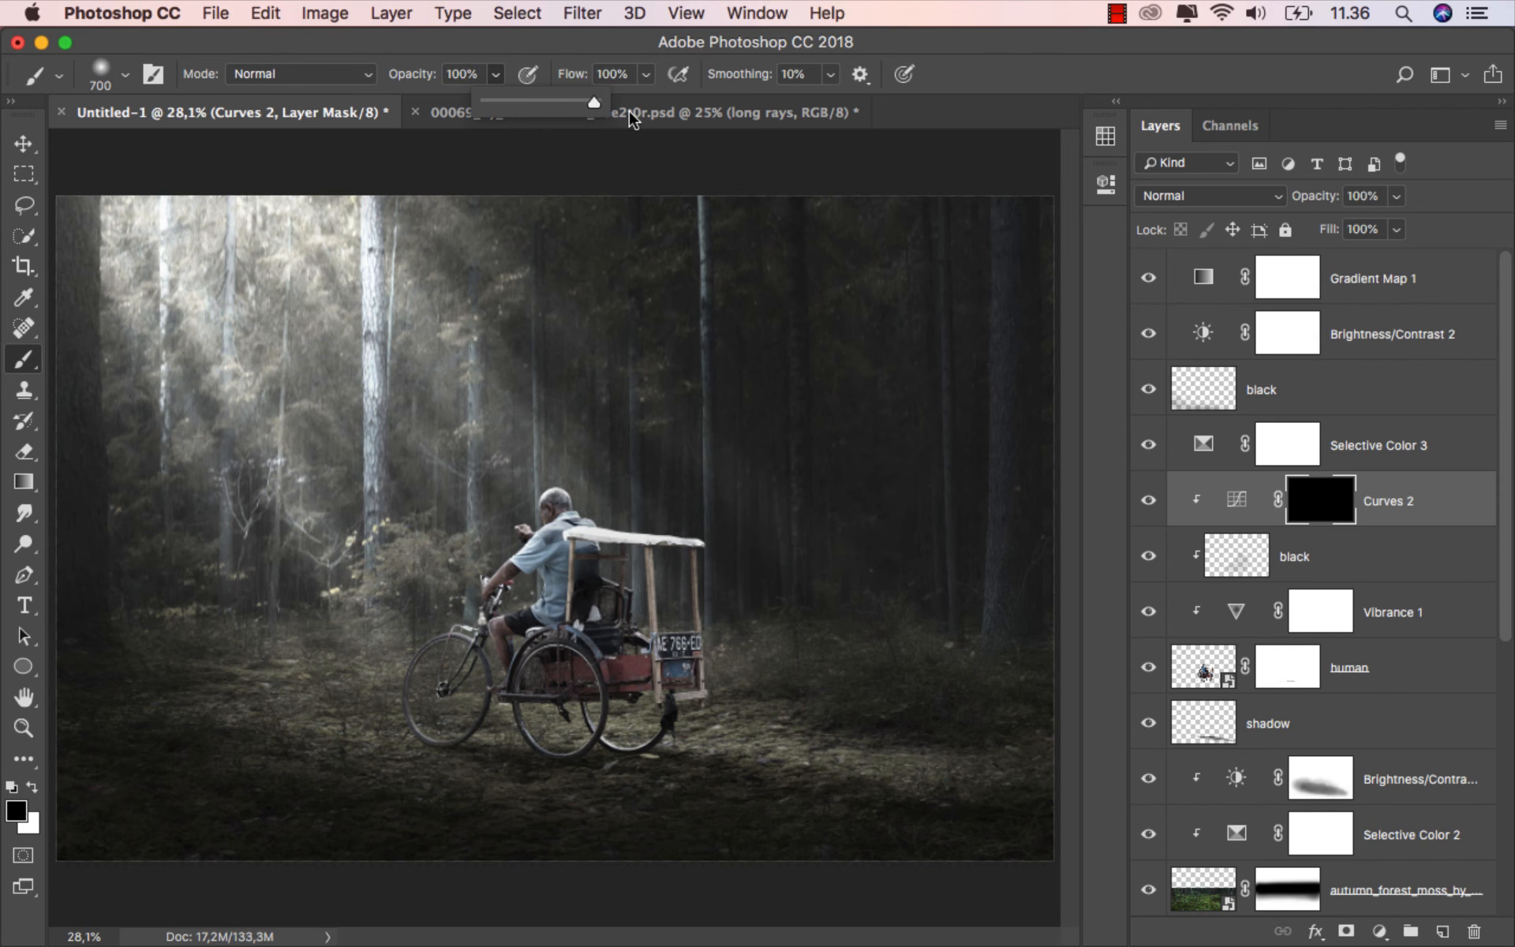
left_click(558, 52)
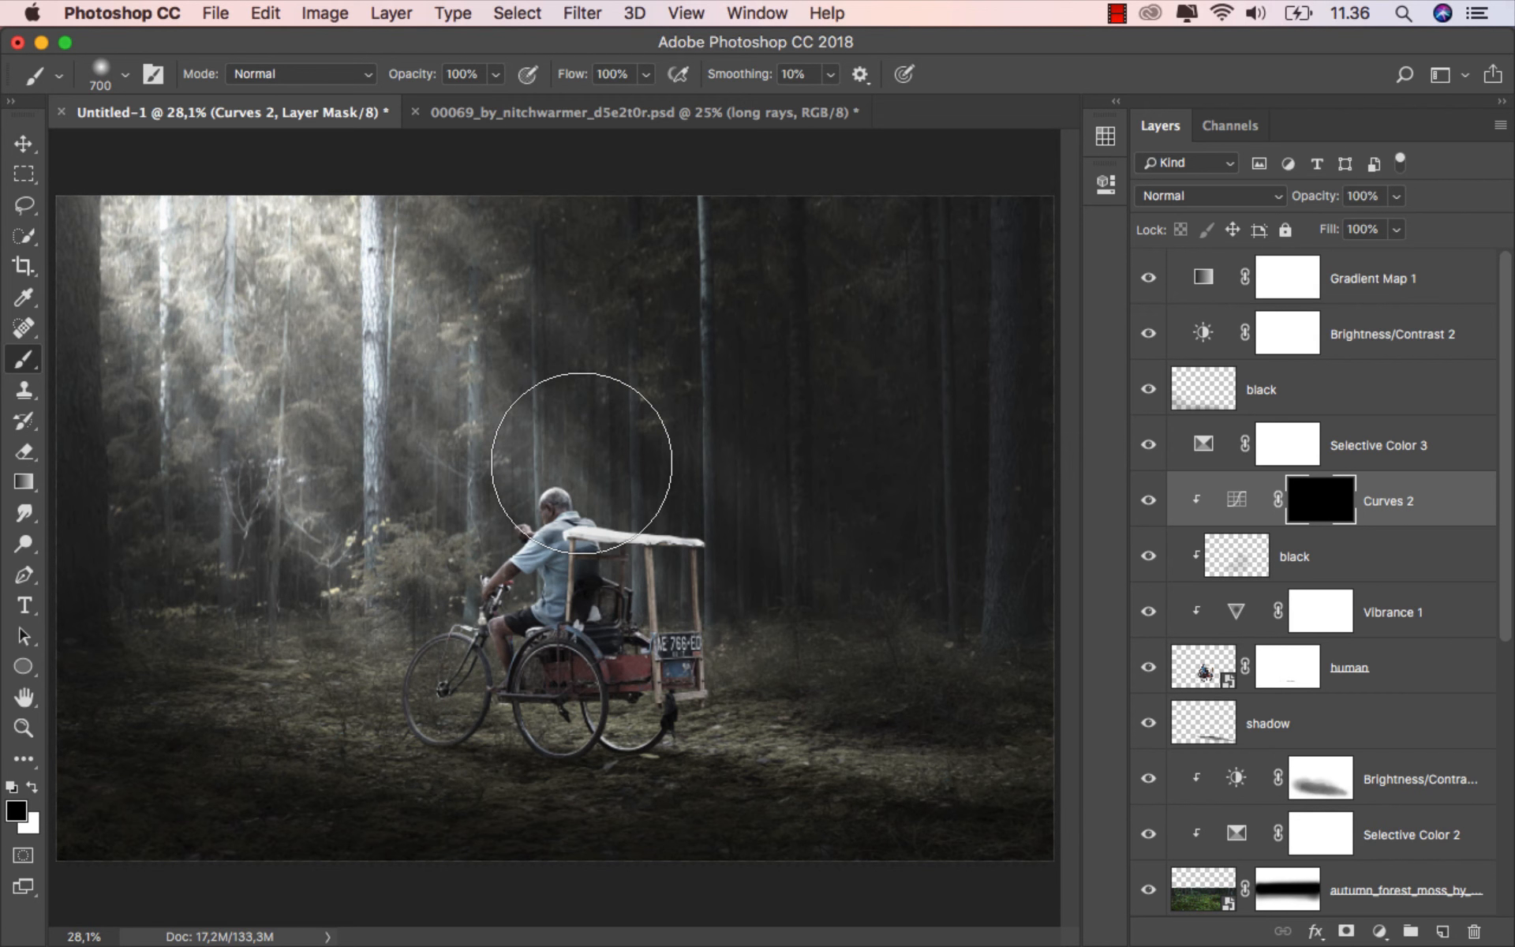
- Paint highlights along the front edges of the rider's arm, shirt and leg on the Curves 2 mask using a 15 px white brush
key("bracketleft")
key("bracketleft")
key("bracketleft")
key("bracketleft")
key("bracketleft")
key("bracketleft")
key("bracketleft")
key("bracketleft")
key("bracketleft")
key("bracketleft")
key("bracketleft")
key("bracketleft")
key("bracketleft")
key("bracketleft")
key("bracketleft")
key("bracketleft")
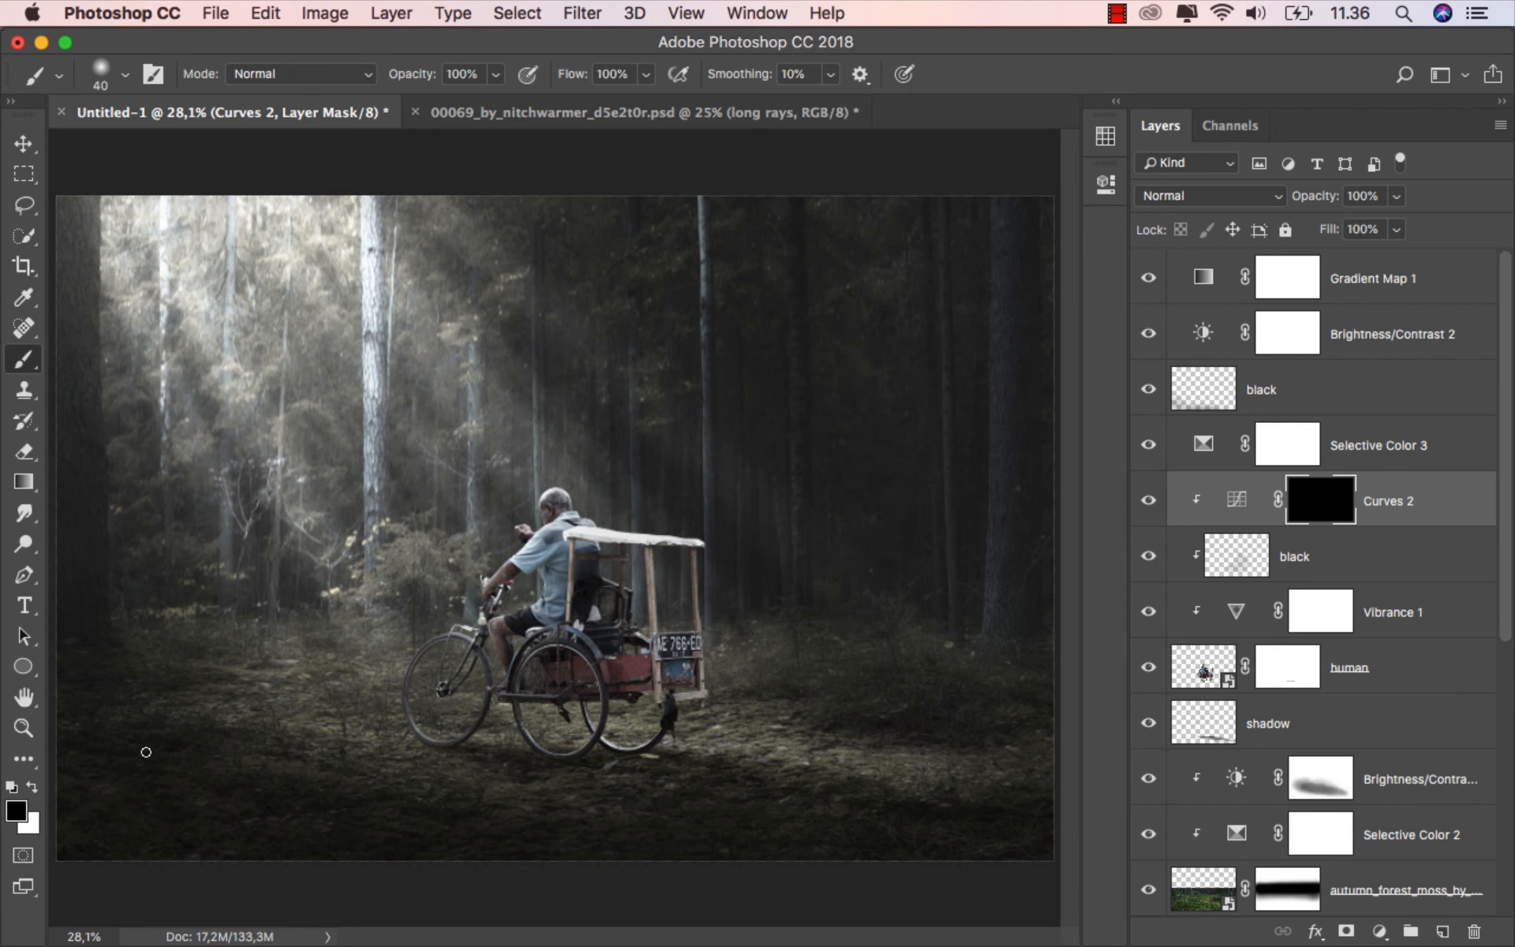
left_click(32, 786)
scroll(514, 468, "up", 8)
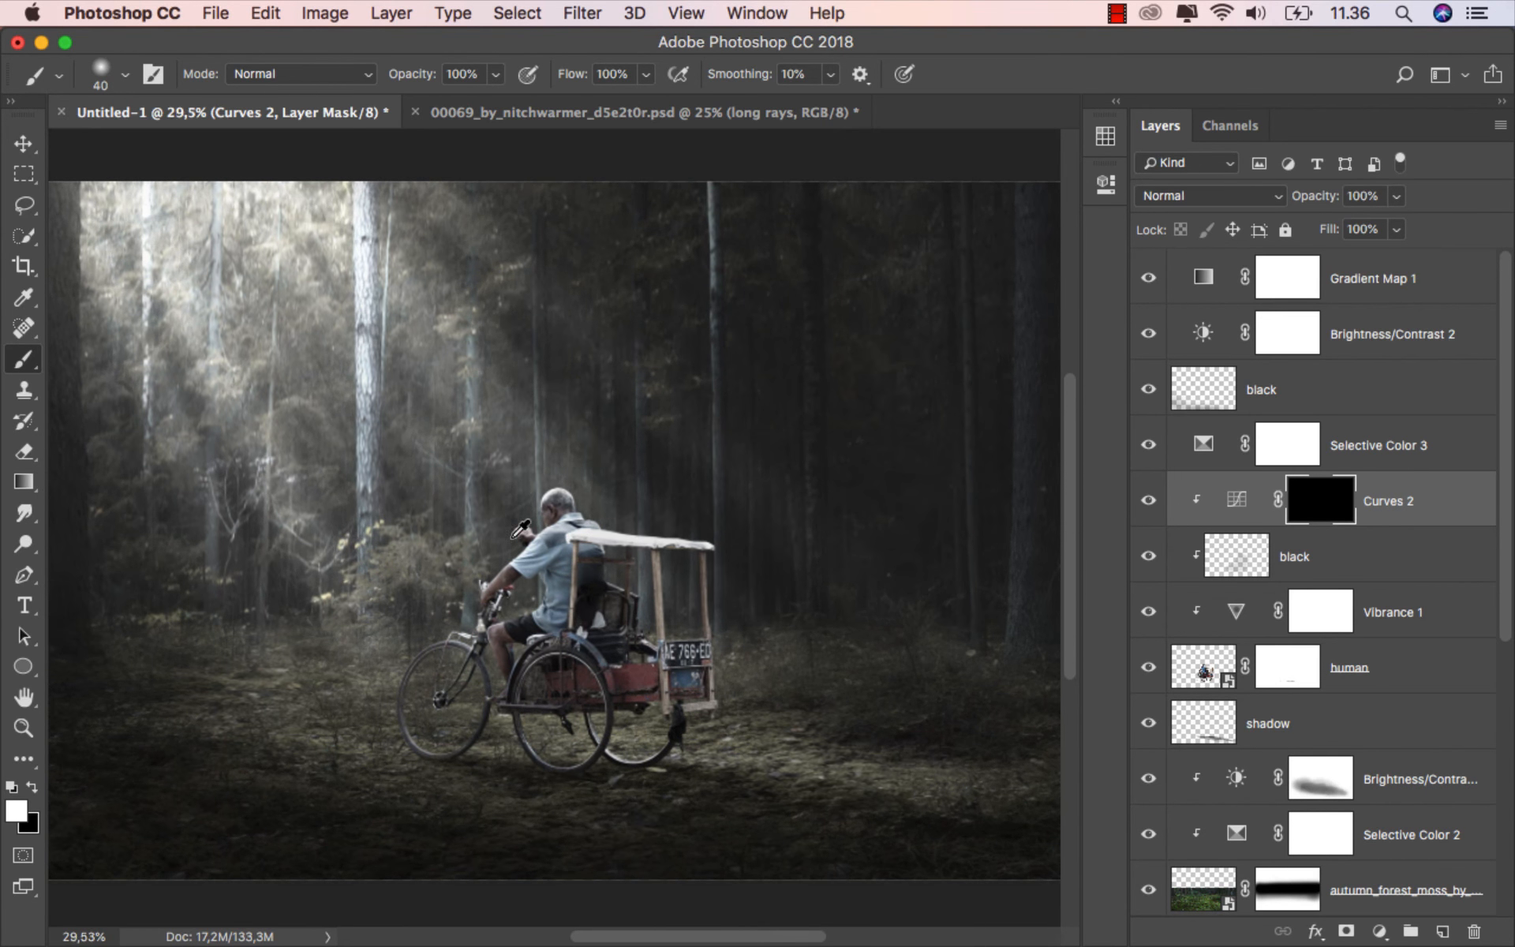
scroll(517, 570, "up", 2)
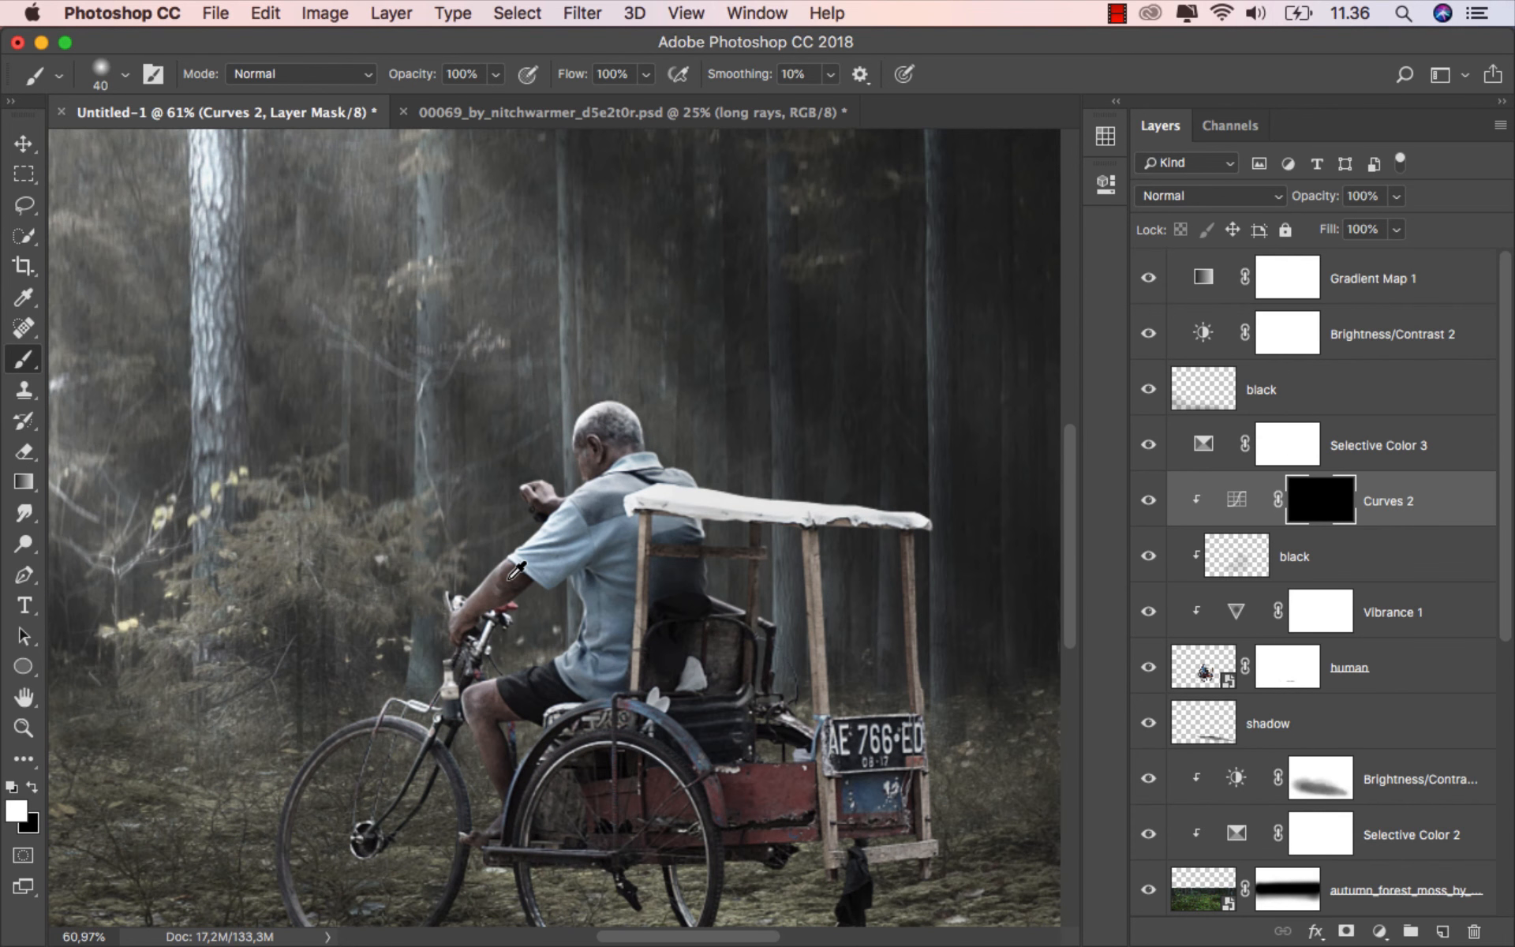
left_click_drag(531, 582, 573, 532)
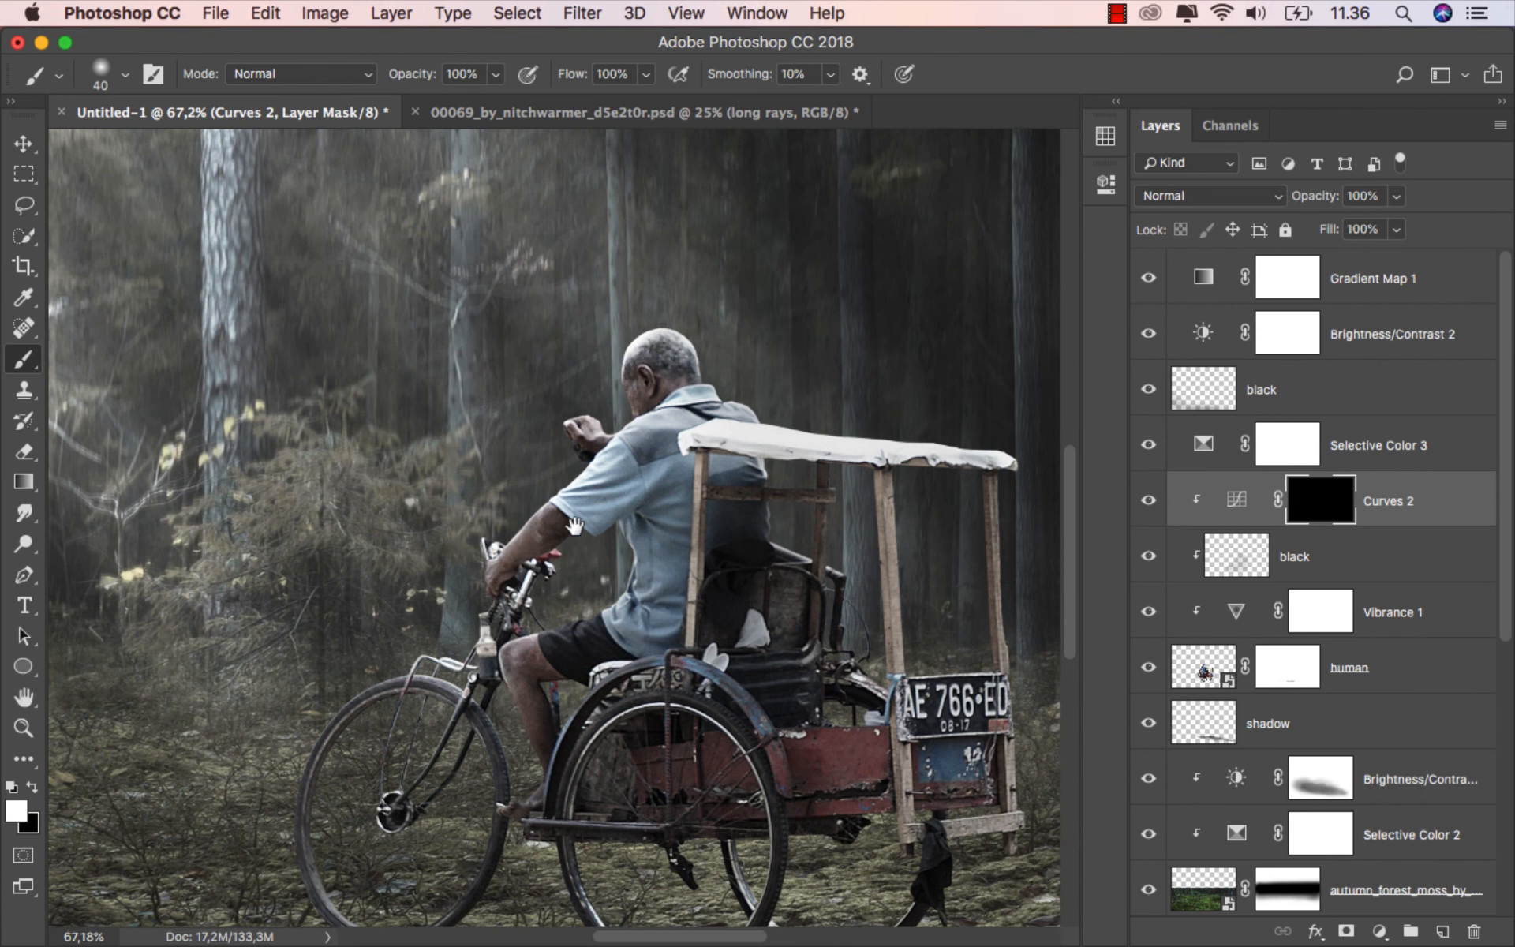
key("bracketleft")
key("bracketleft")
key("bracketleft")
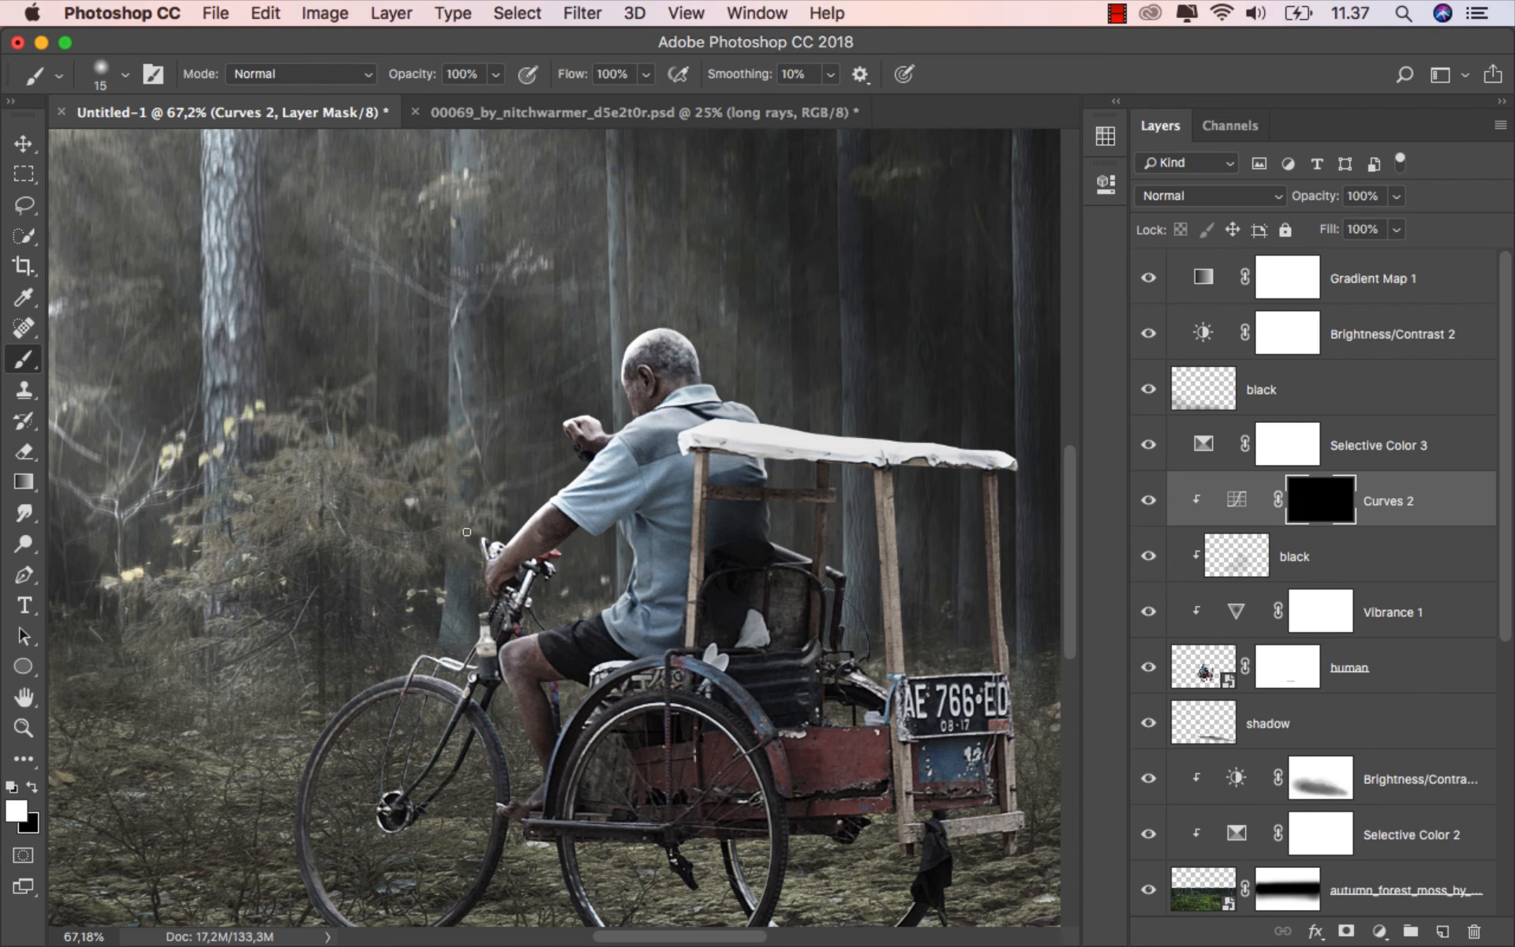
scroll(481, 535, "down", 3)
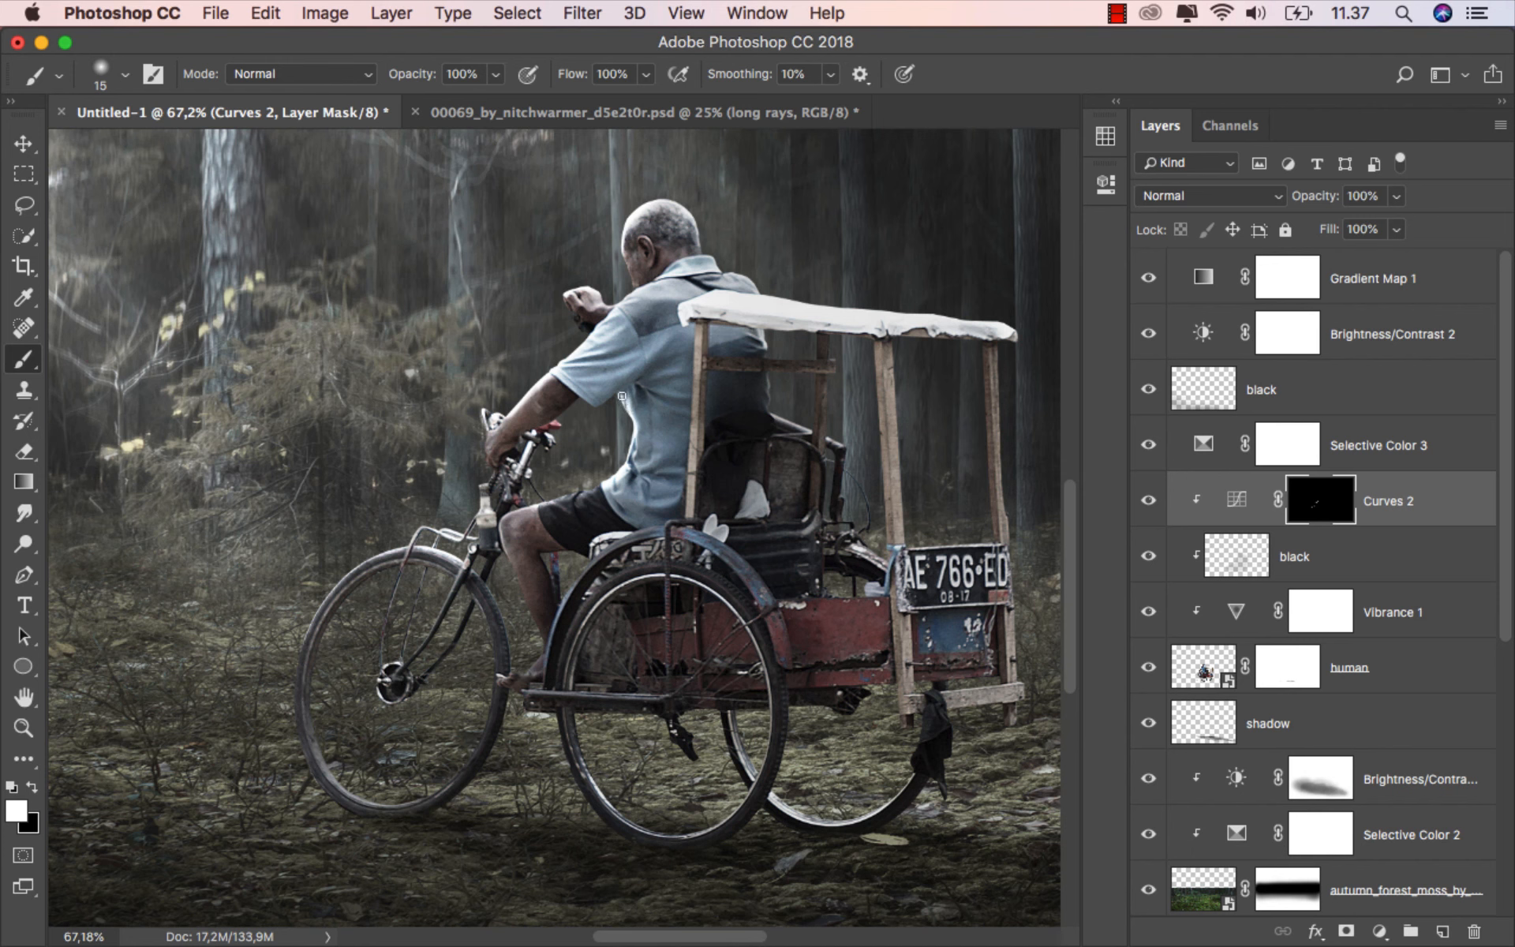
left_click_drag(622, 397, 597, 392)
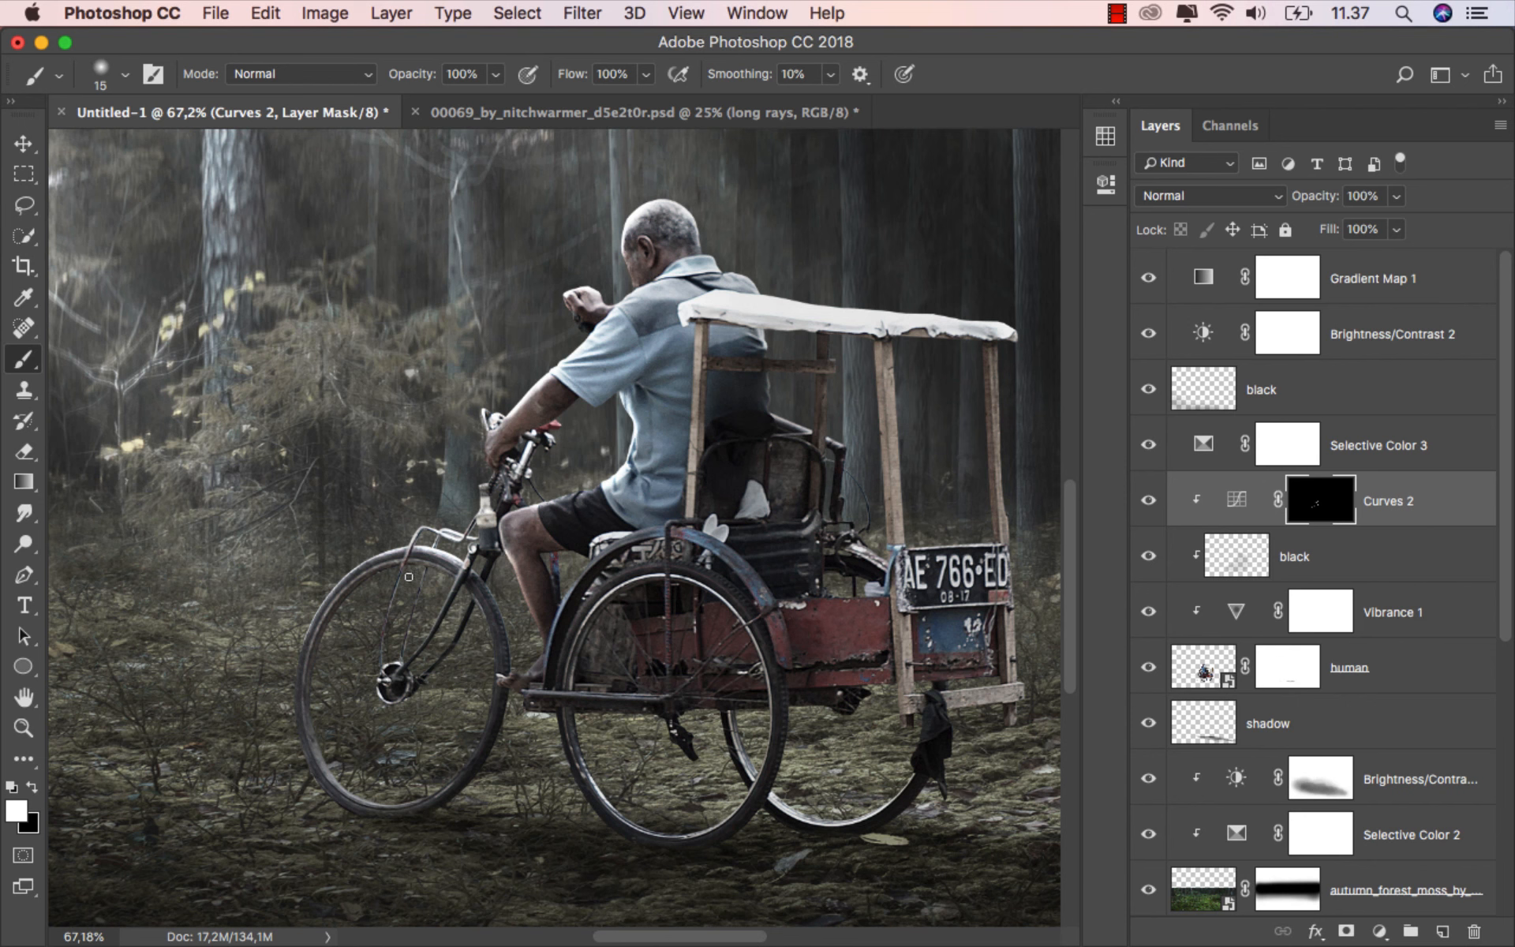
left_click_drag(506, 519, 517, 509)
- Paint softer highlights on the rider's knee, face and the canopy's lower edge on the Curves 2 mask, using a 21% opacity white brush
left_click_drag(496, 73, 407, 104)
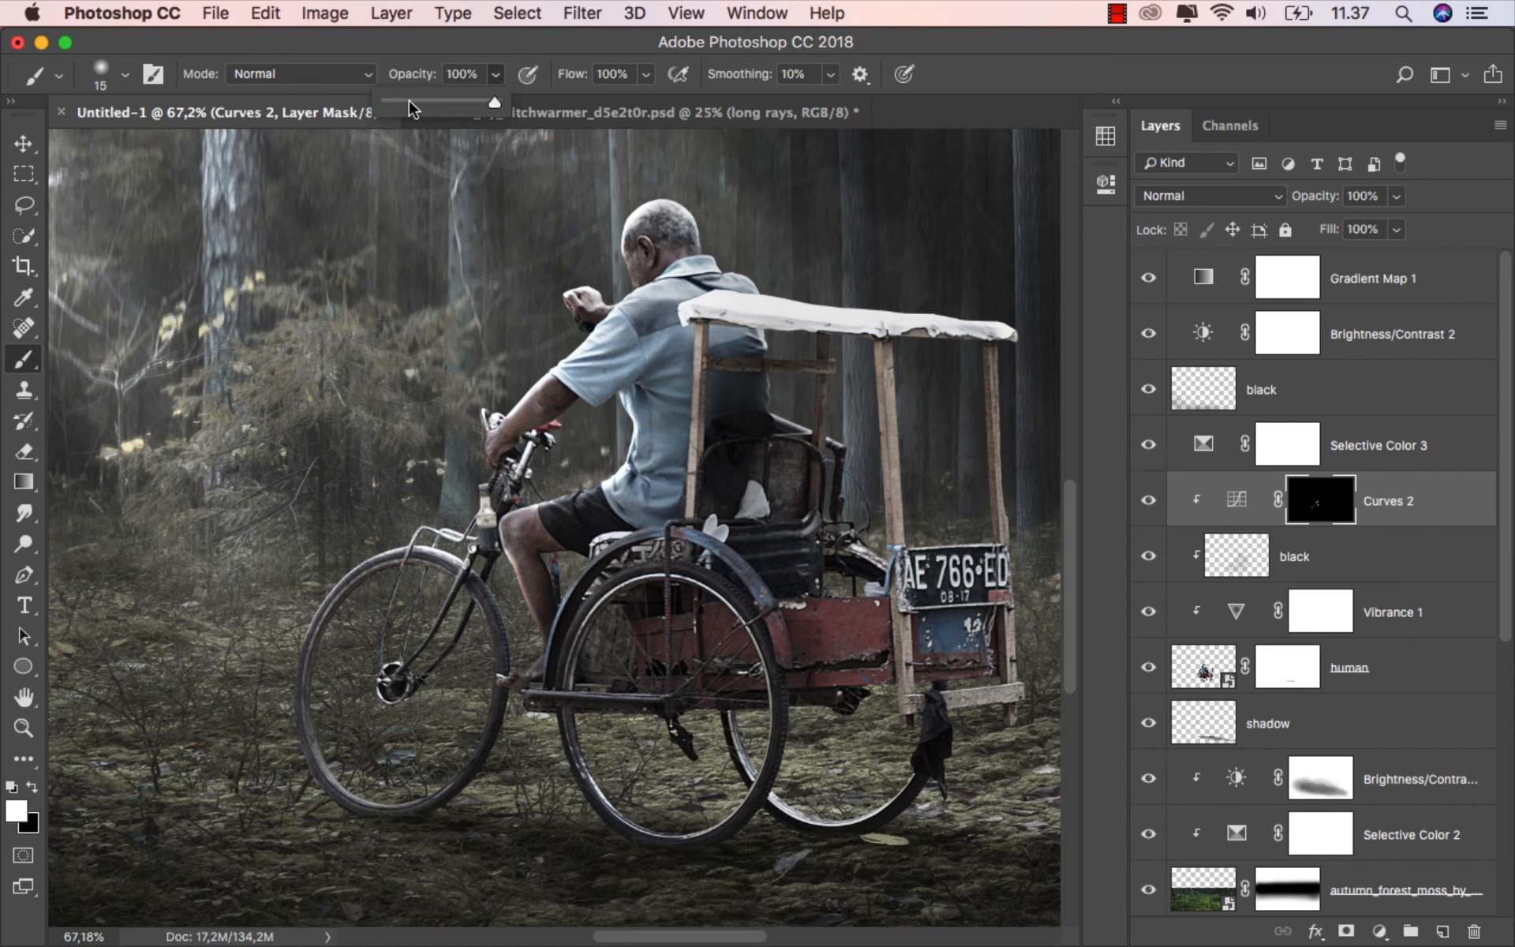
left_click(456, 47)
mouse_move(506, 549)
left_mouse_down()
mouse_move(500, 534)
mouse_move(531, 506)
mouse_move(511, 562)
mouse_move(503, 515)
left_mouse_up()
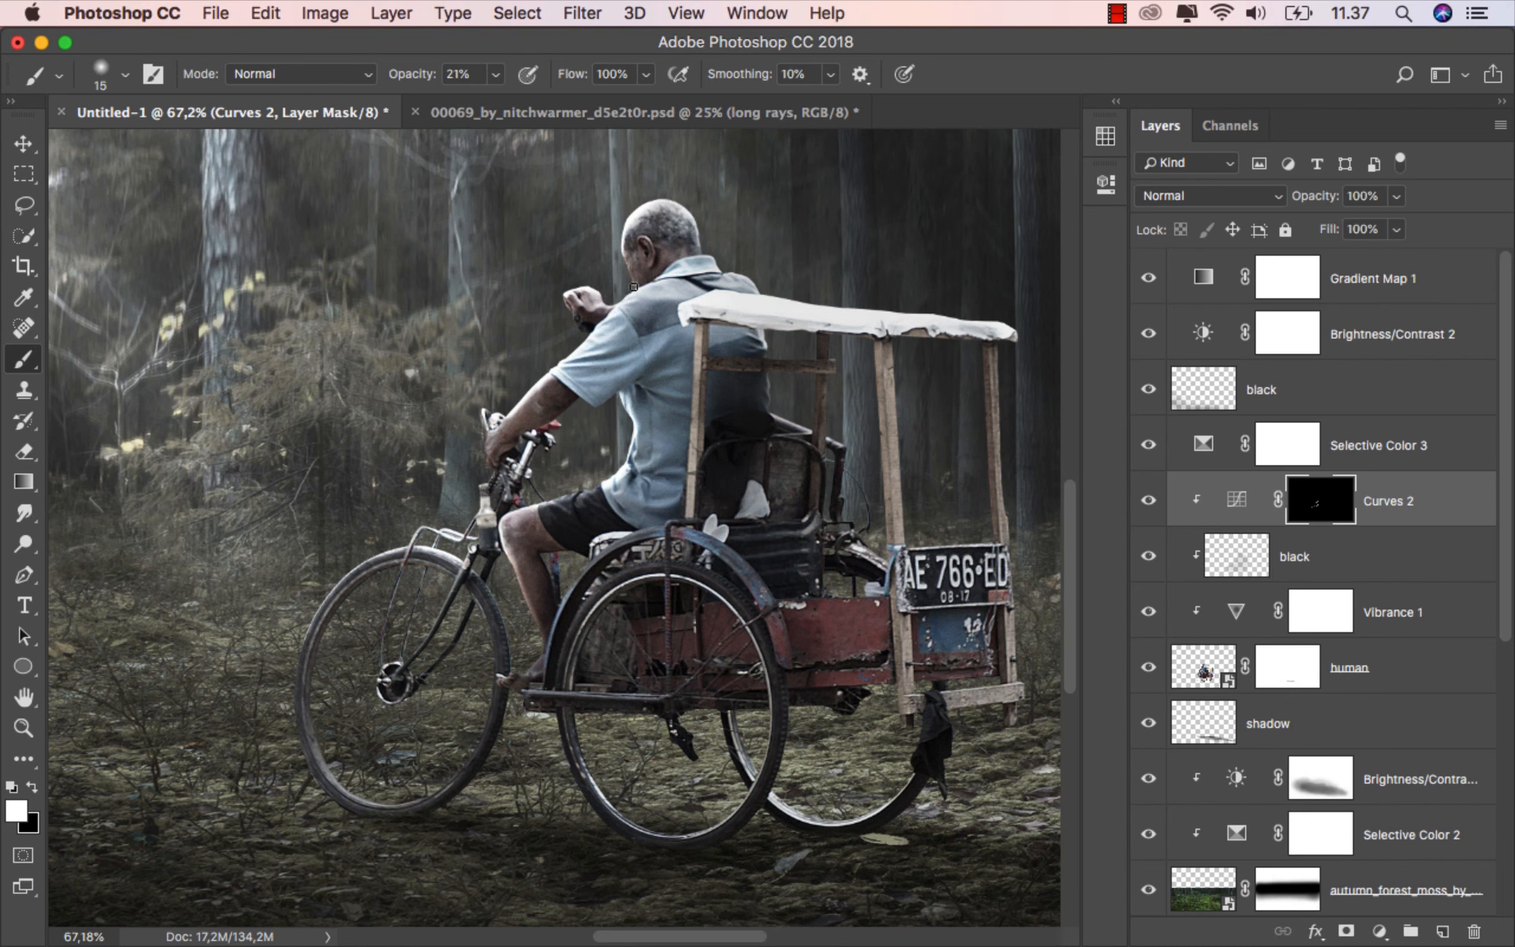
left_click_drag(624, 248, 635, 281)
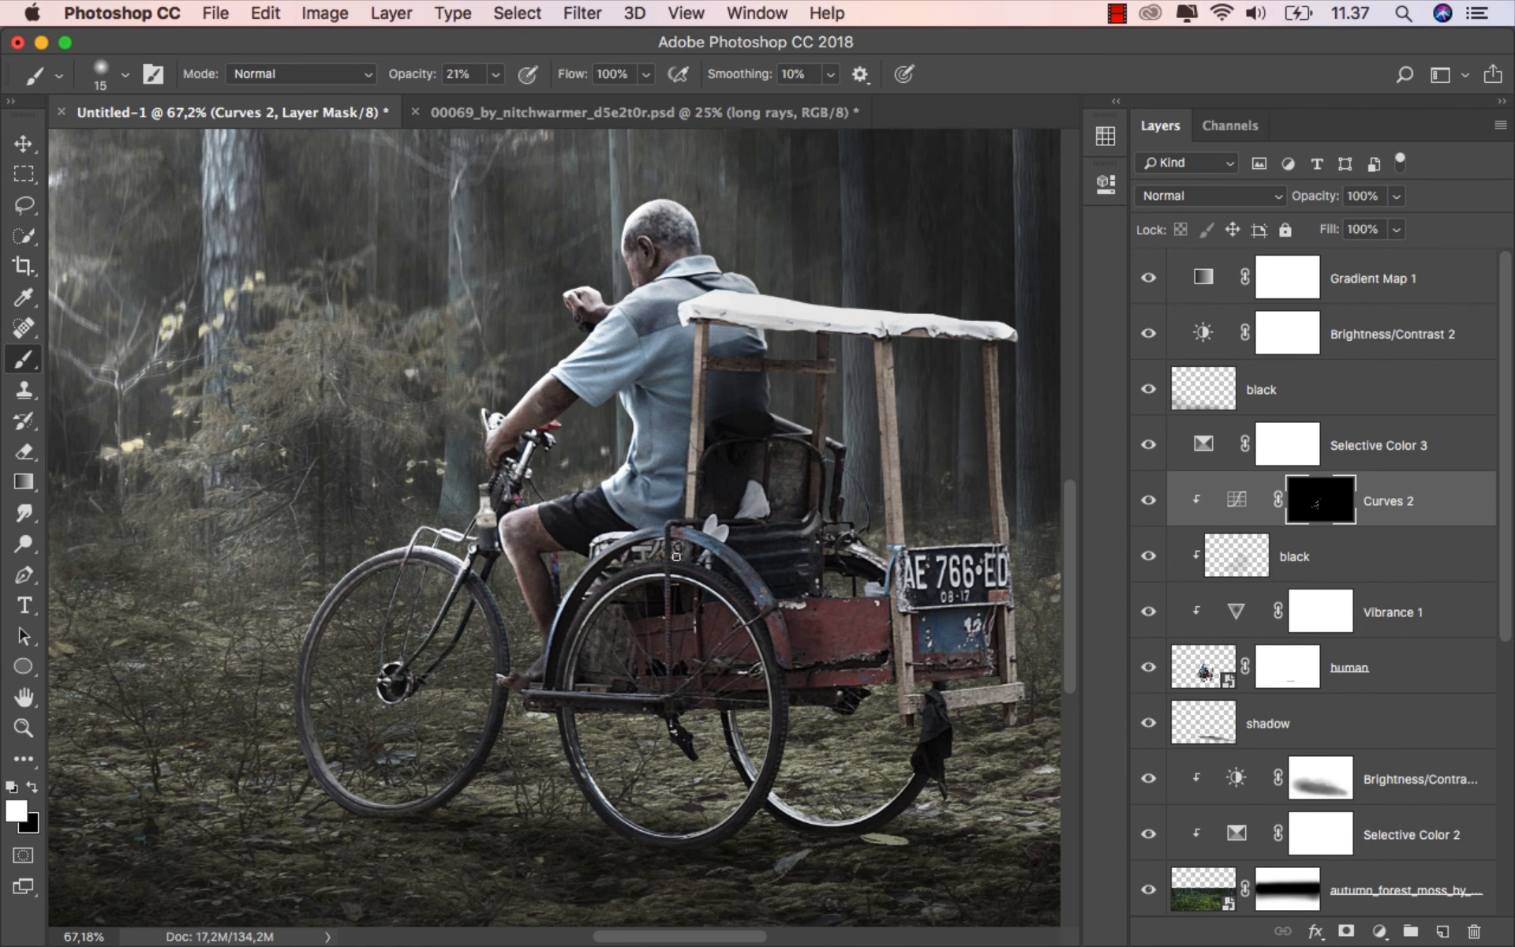
scroll(738, 577, "up", 2)
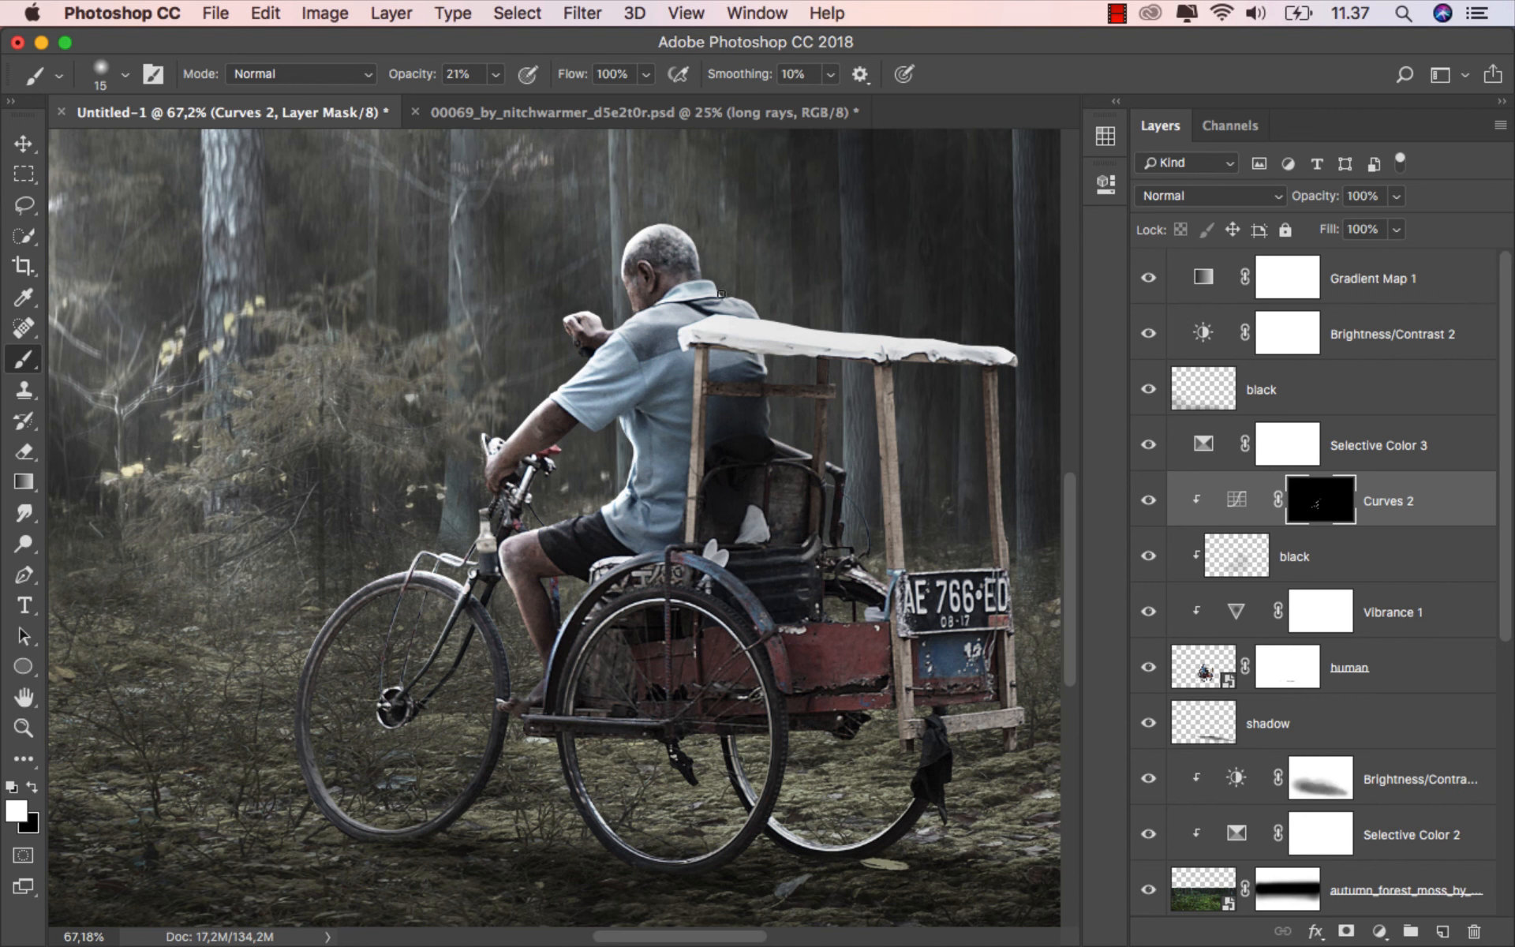
left_click_drag(883, 355, 974, 360)
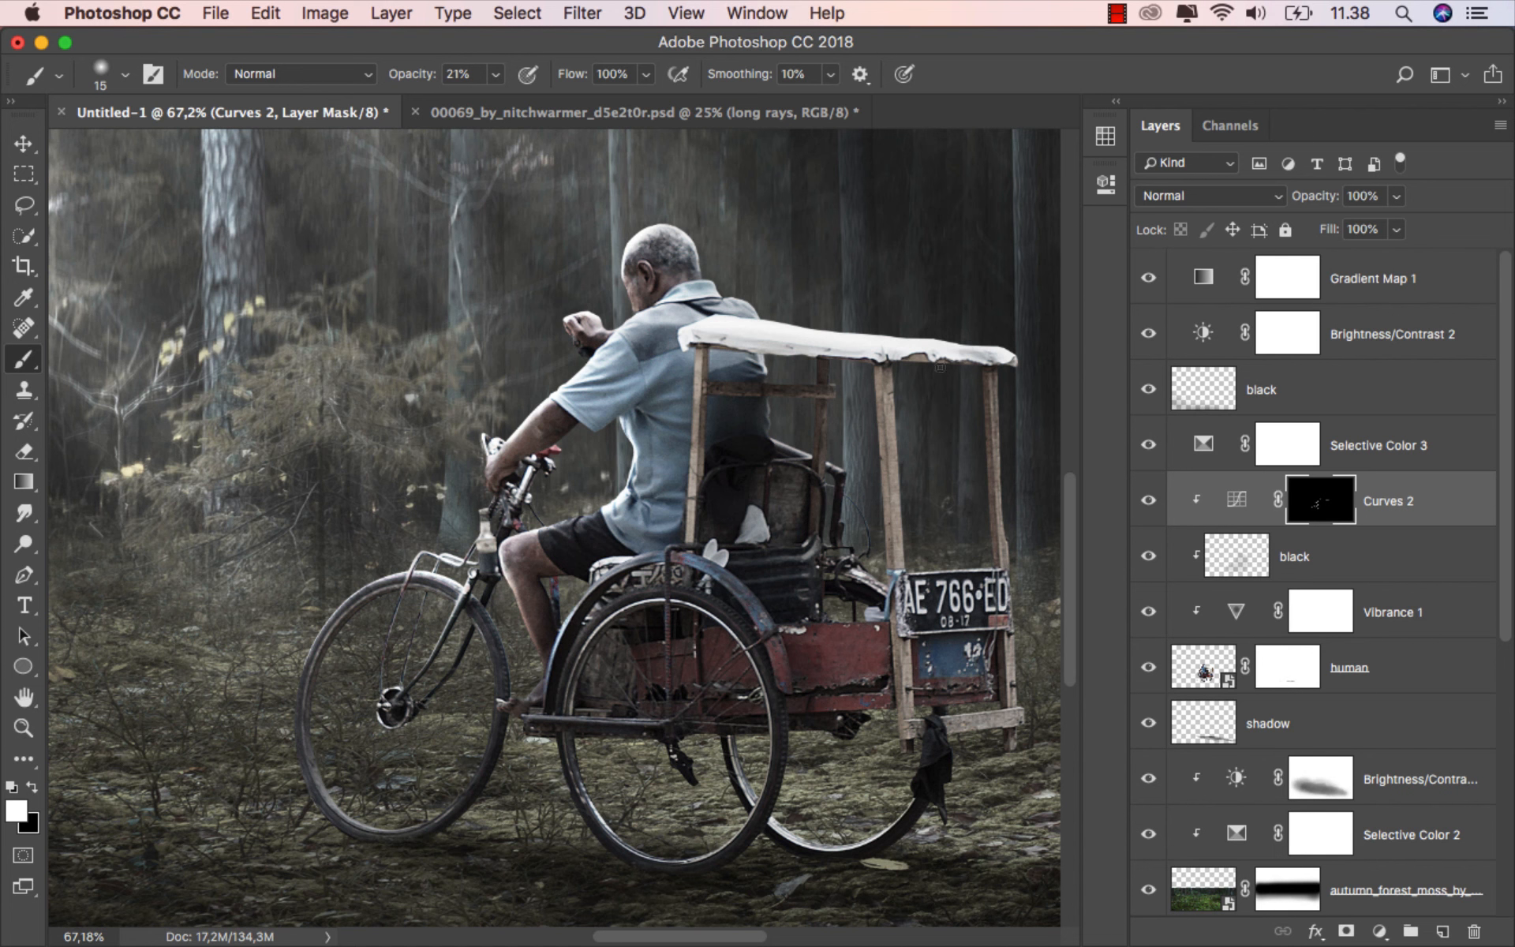
- Compare the image with Curves 2 hidden and shown, and select the Gradient Map 1 layer
key("super+0")
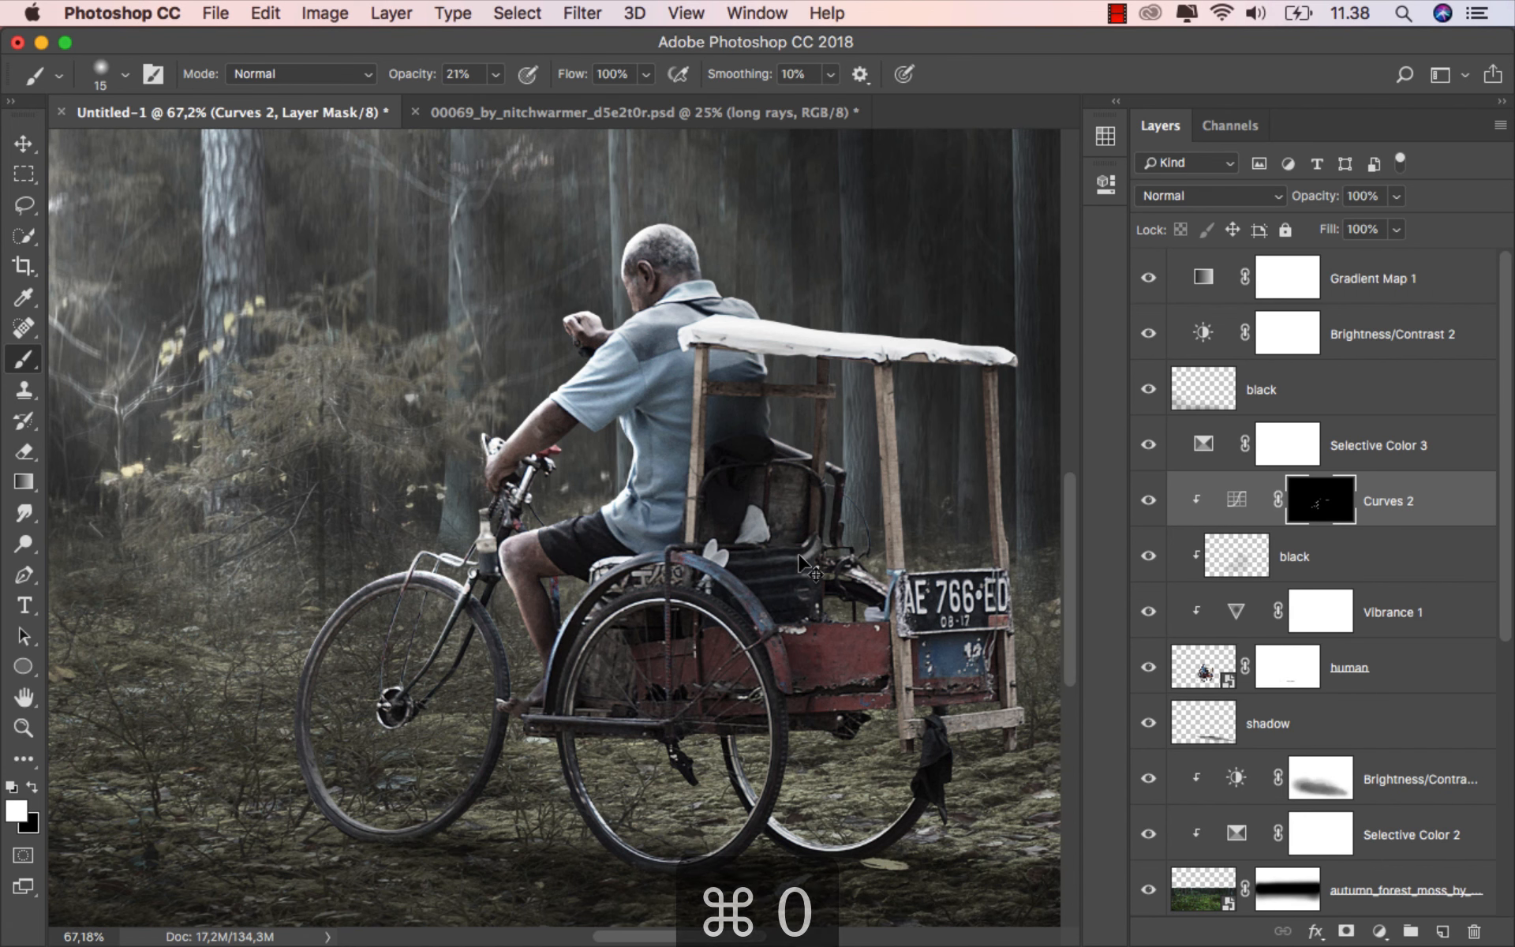
left_click(23, 143)
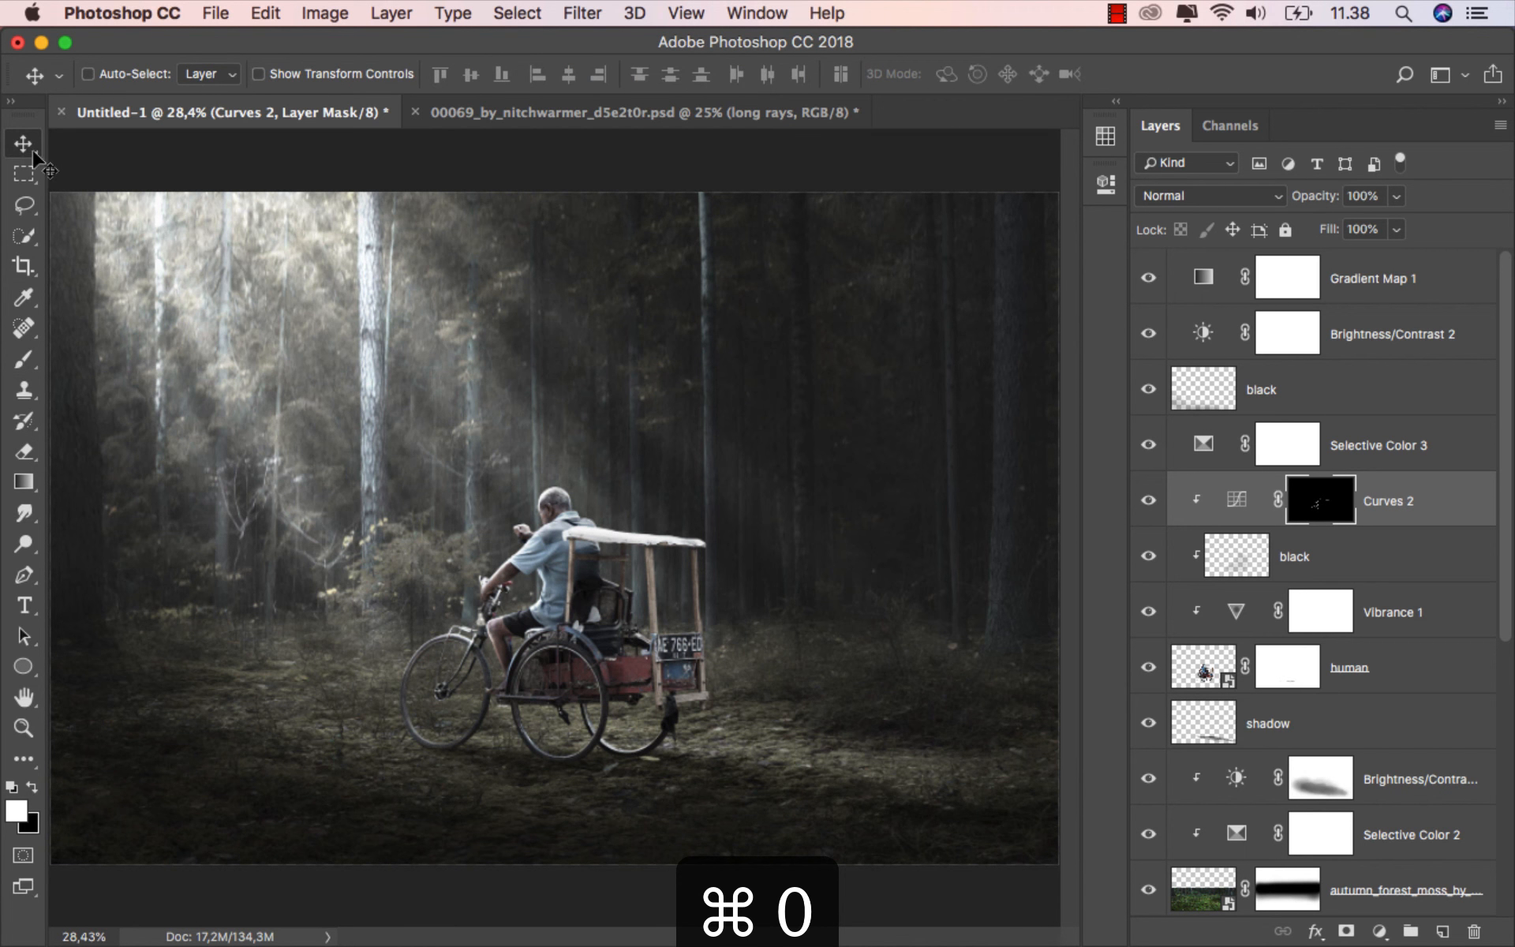
left_click(1149, 502)
left_click(1150, 502)
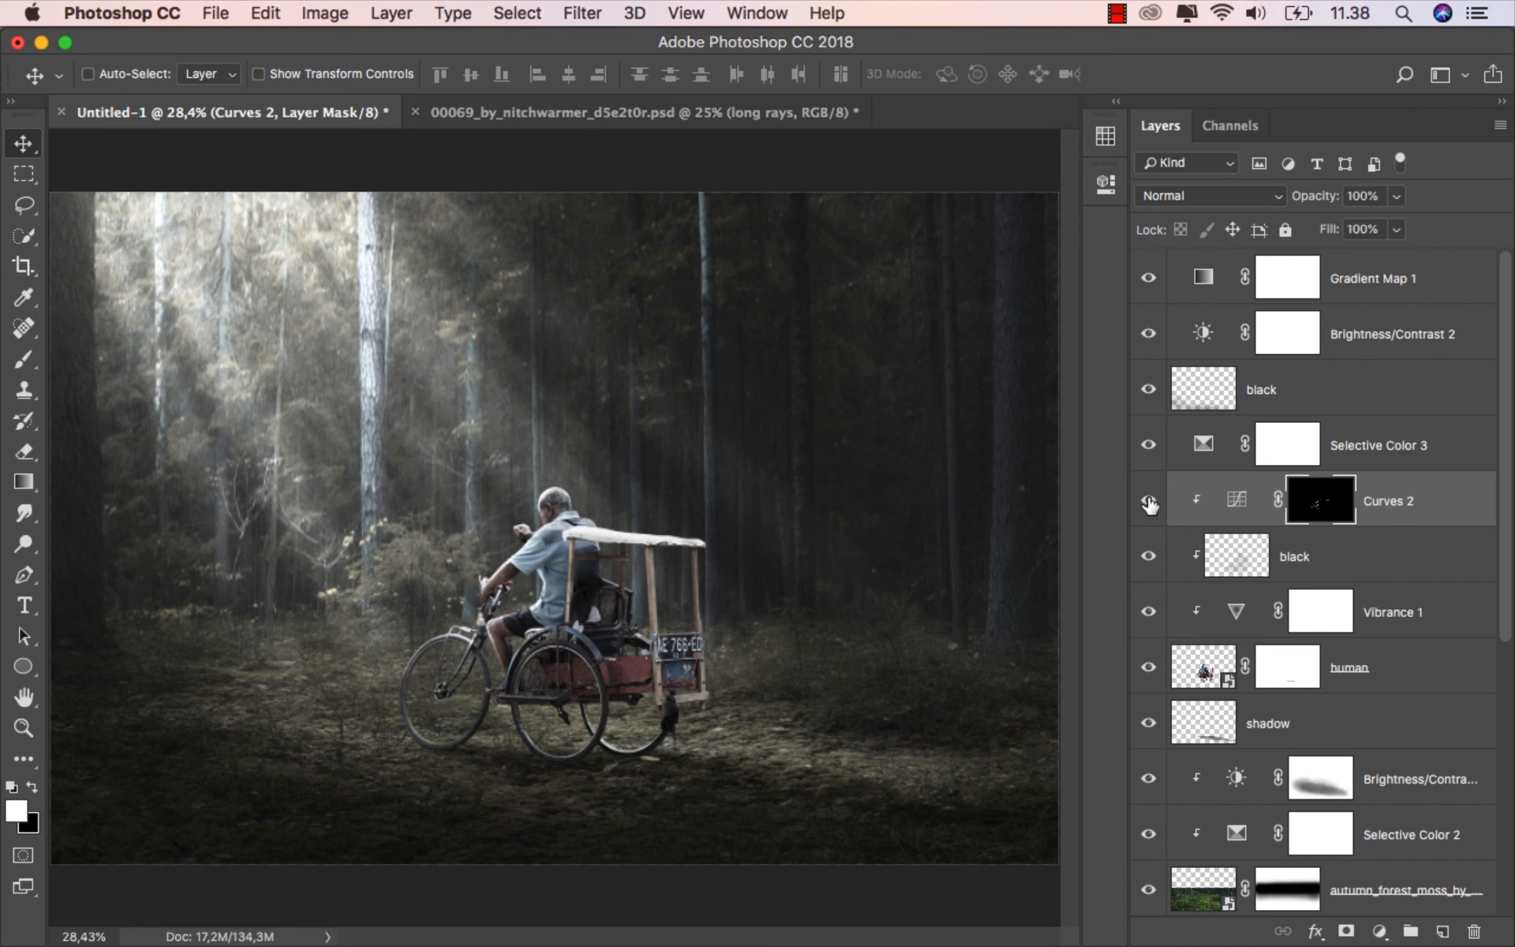
left_click(1236, 499)
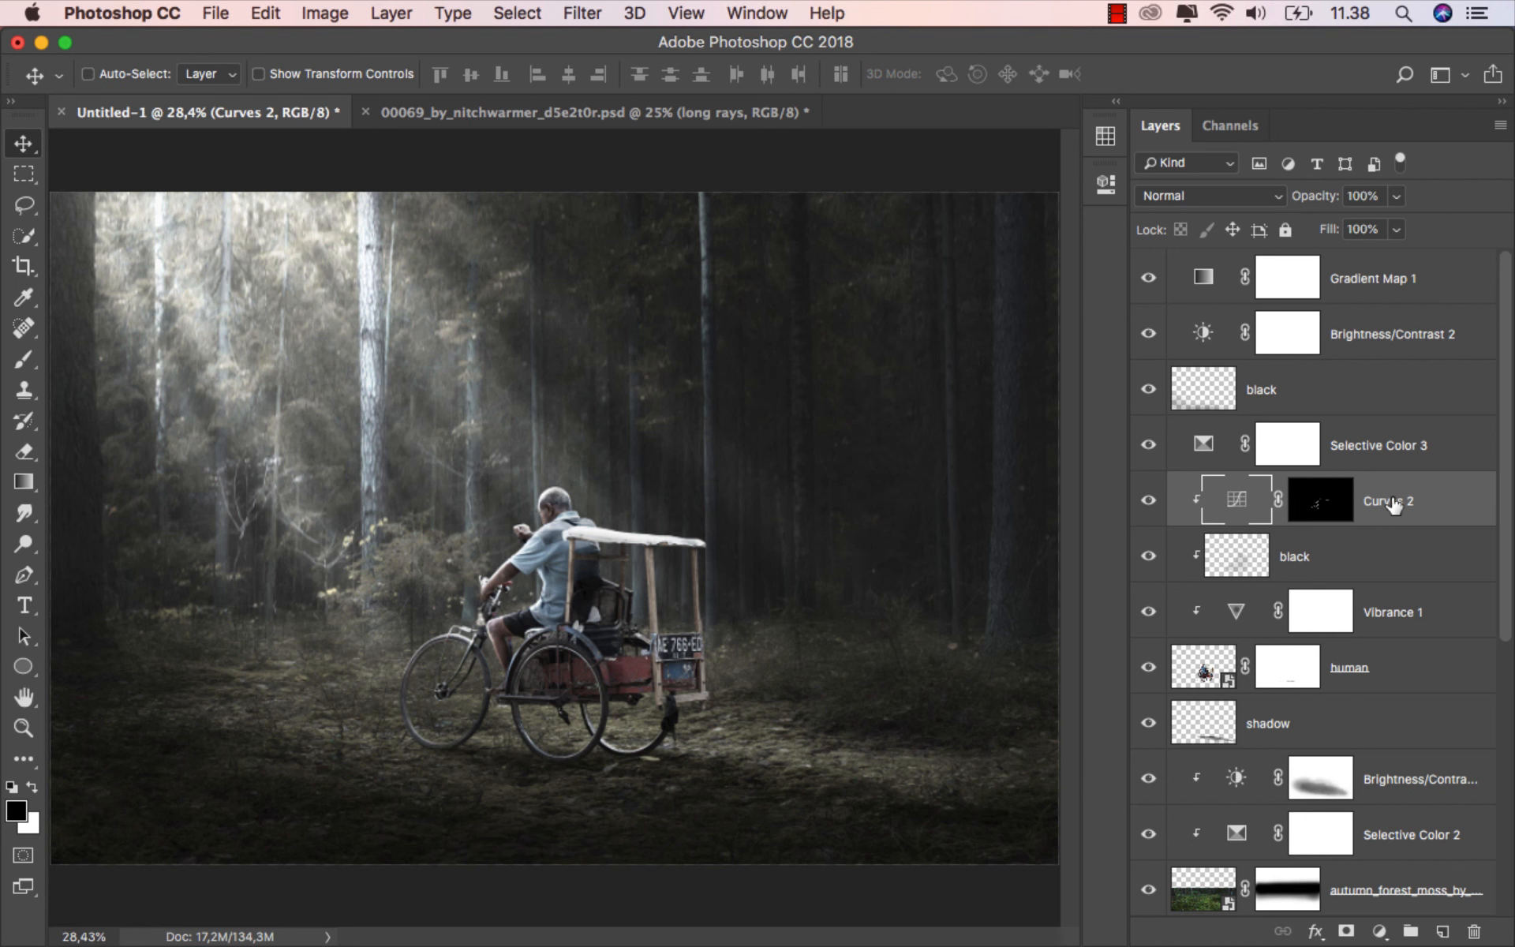
left_click(1394, 297)
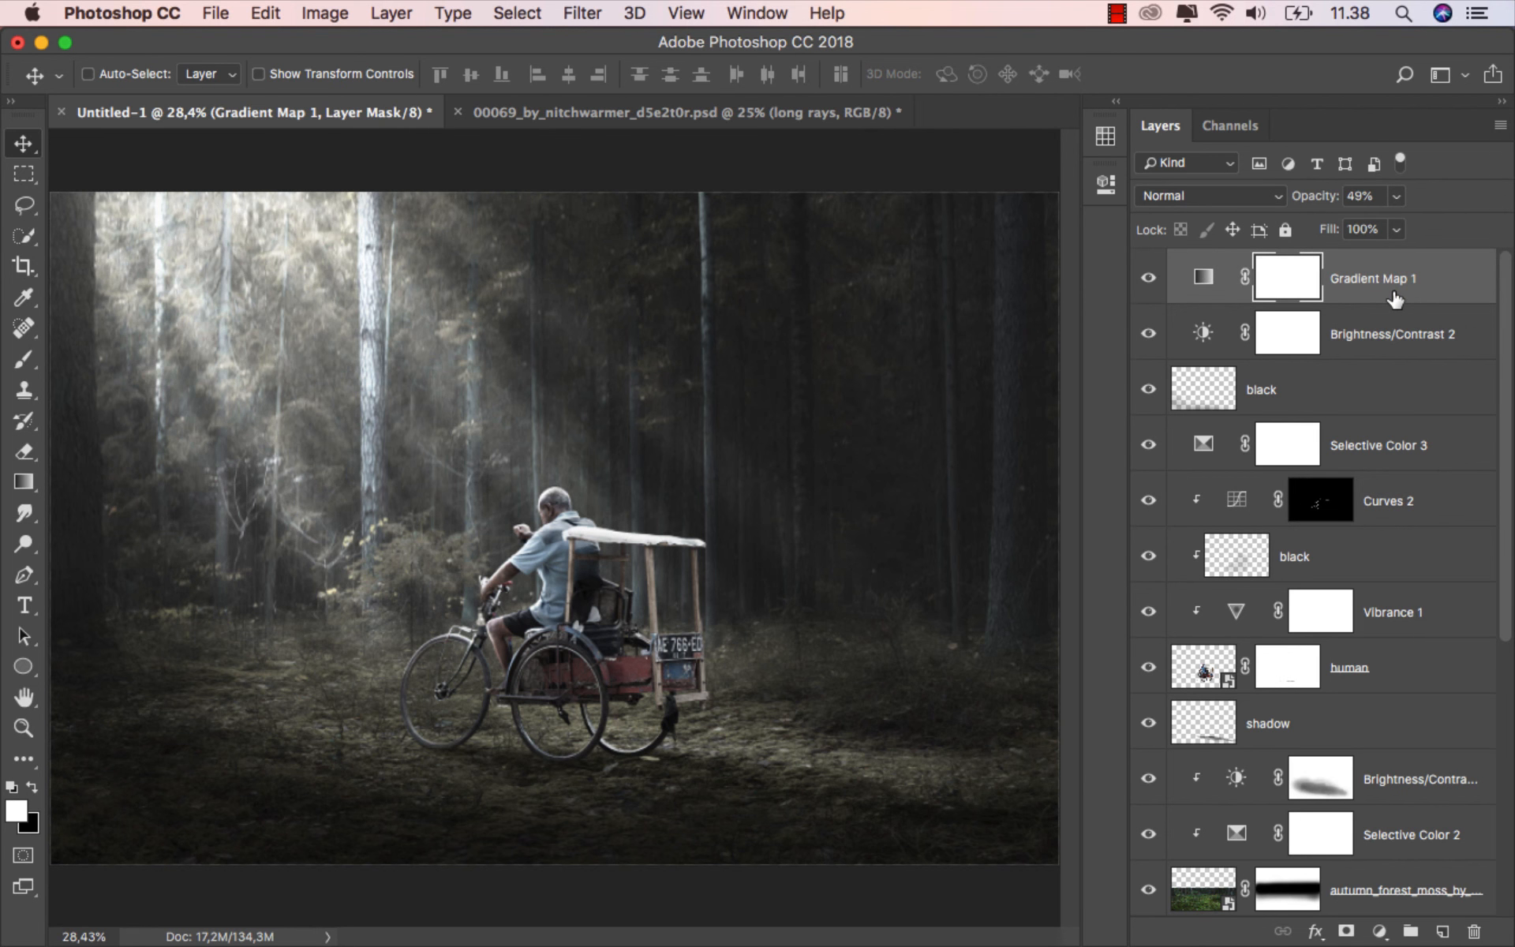
- Save the composite as a JPEG named ok in folder 30, with quality 12 (Maximum) and Baseline ("Standard") format
left_click(216, 15)
left_click(339, 258)
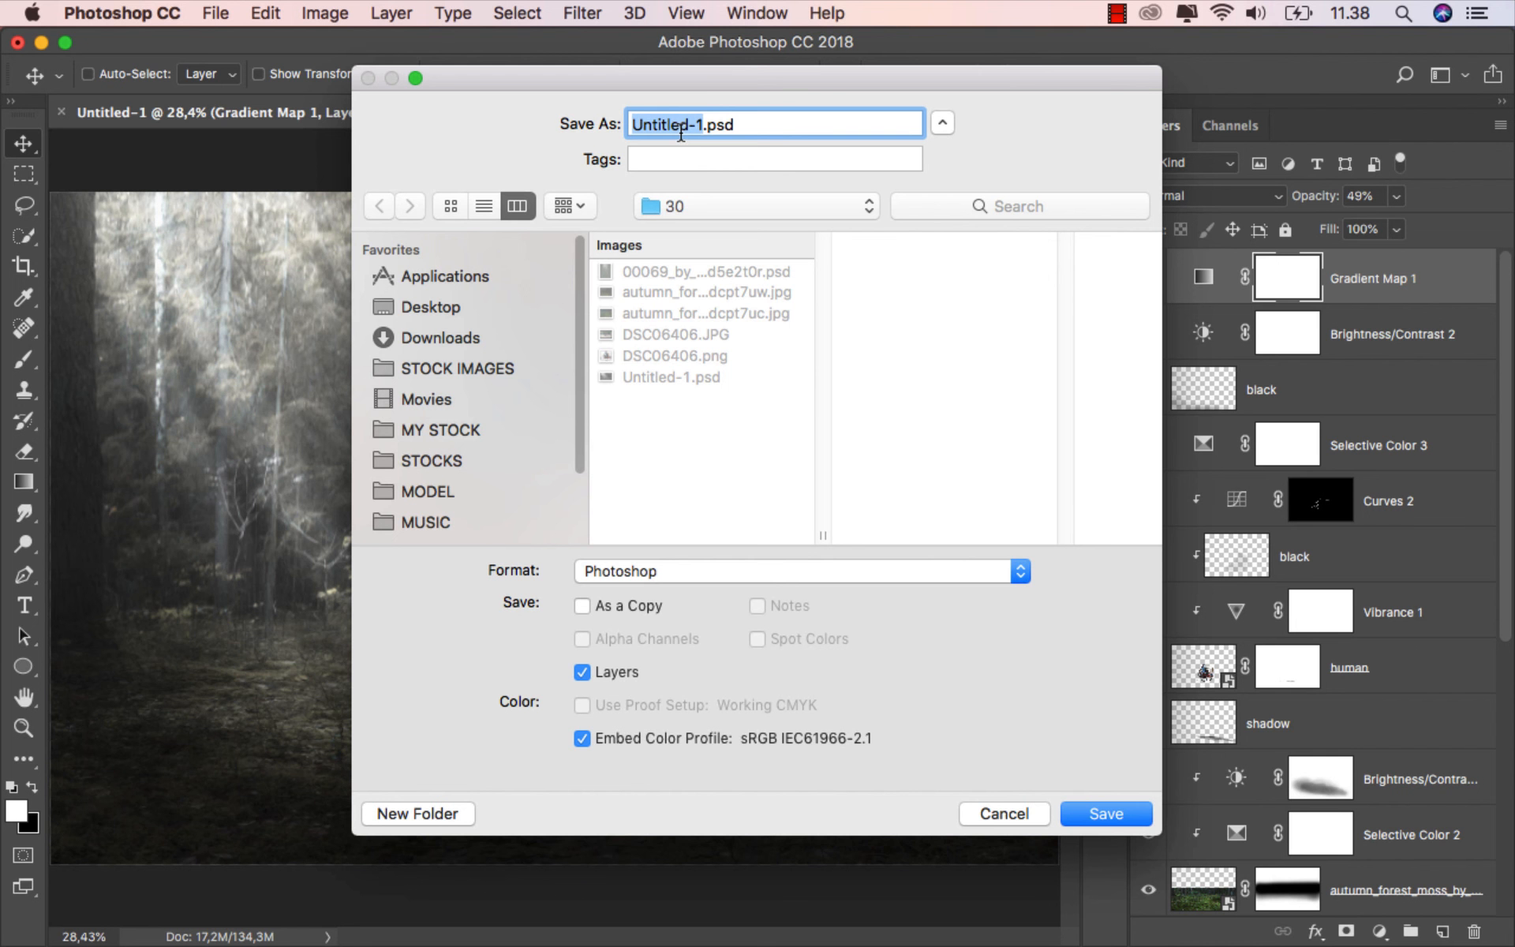
type("ok")
left_click(670, 570)
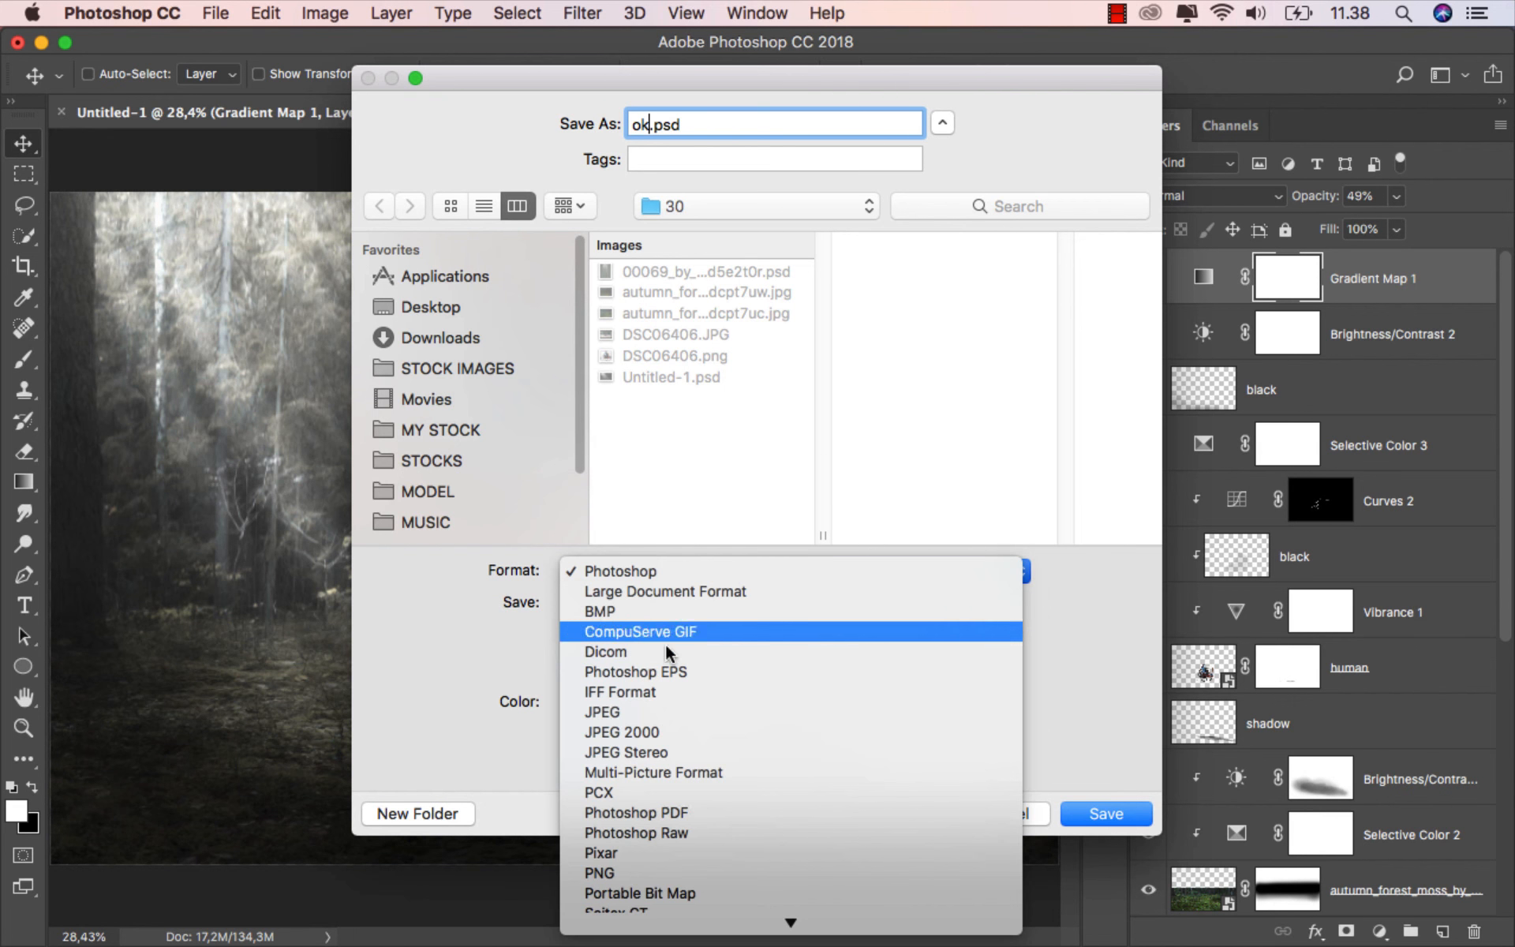
left_click(665, 713)
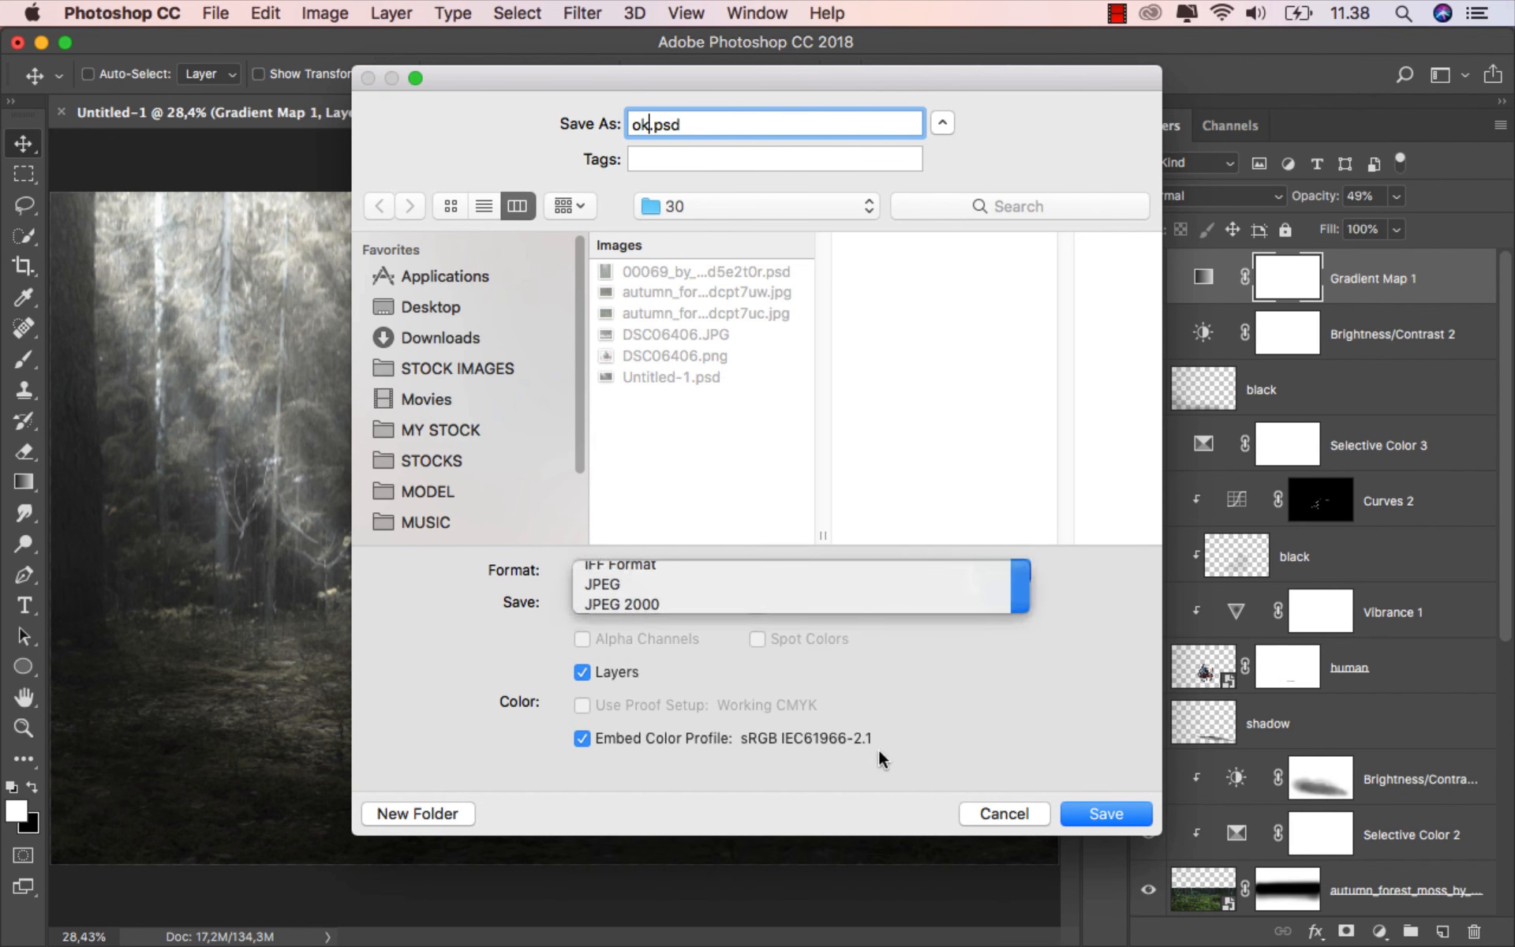
left_click(1092, 806)
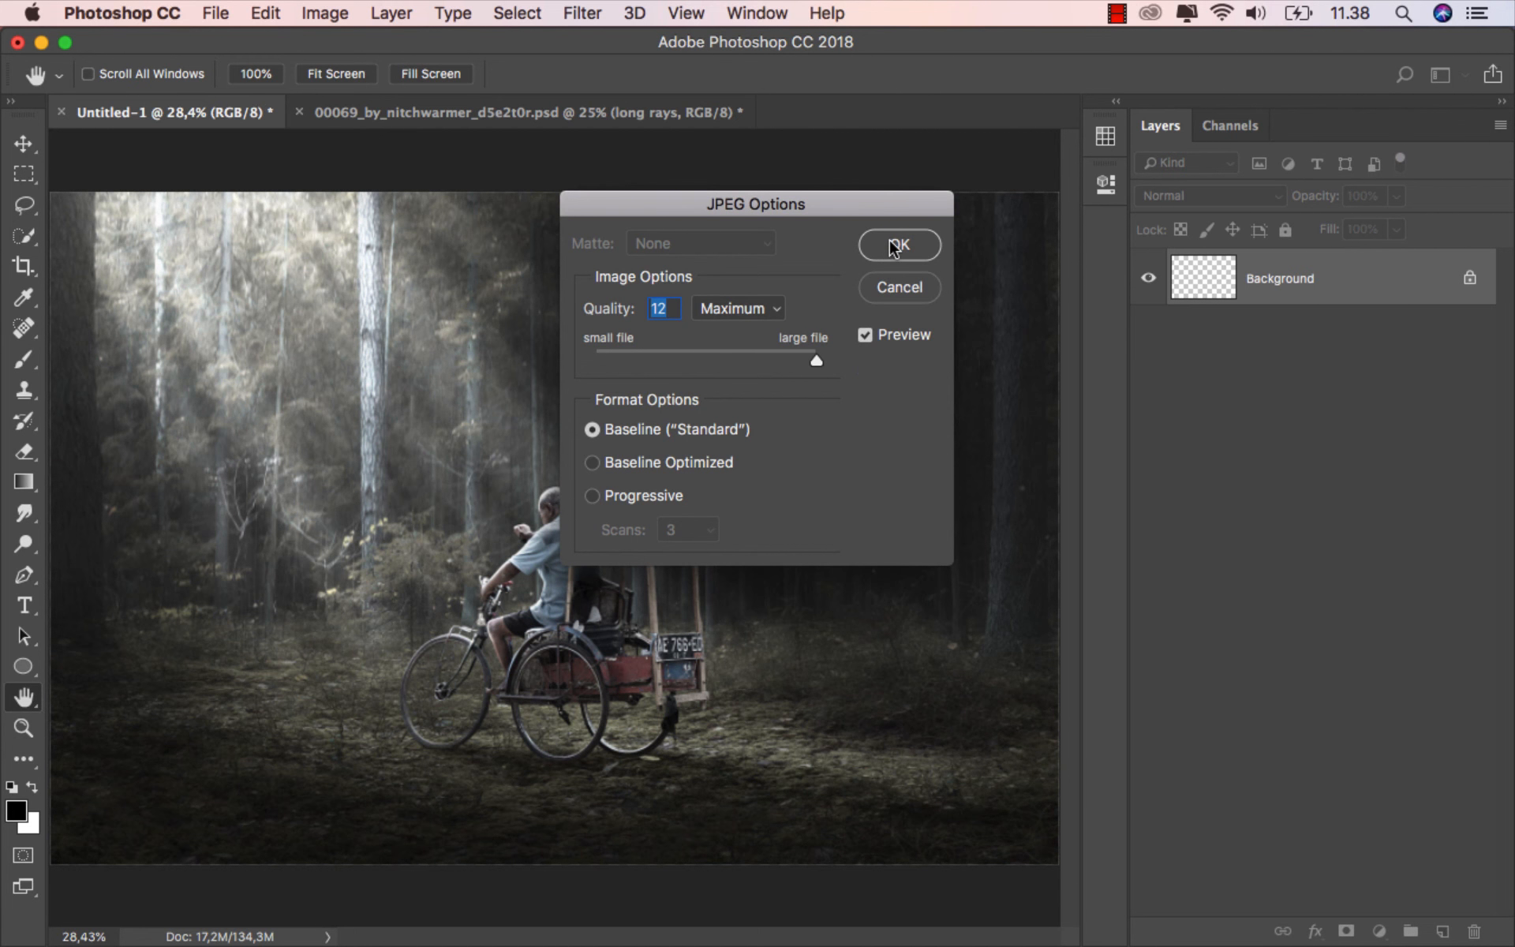
left_click(897, 245)
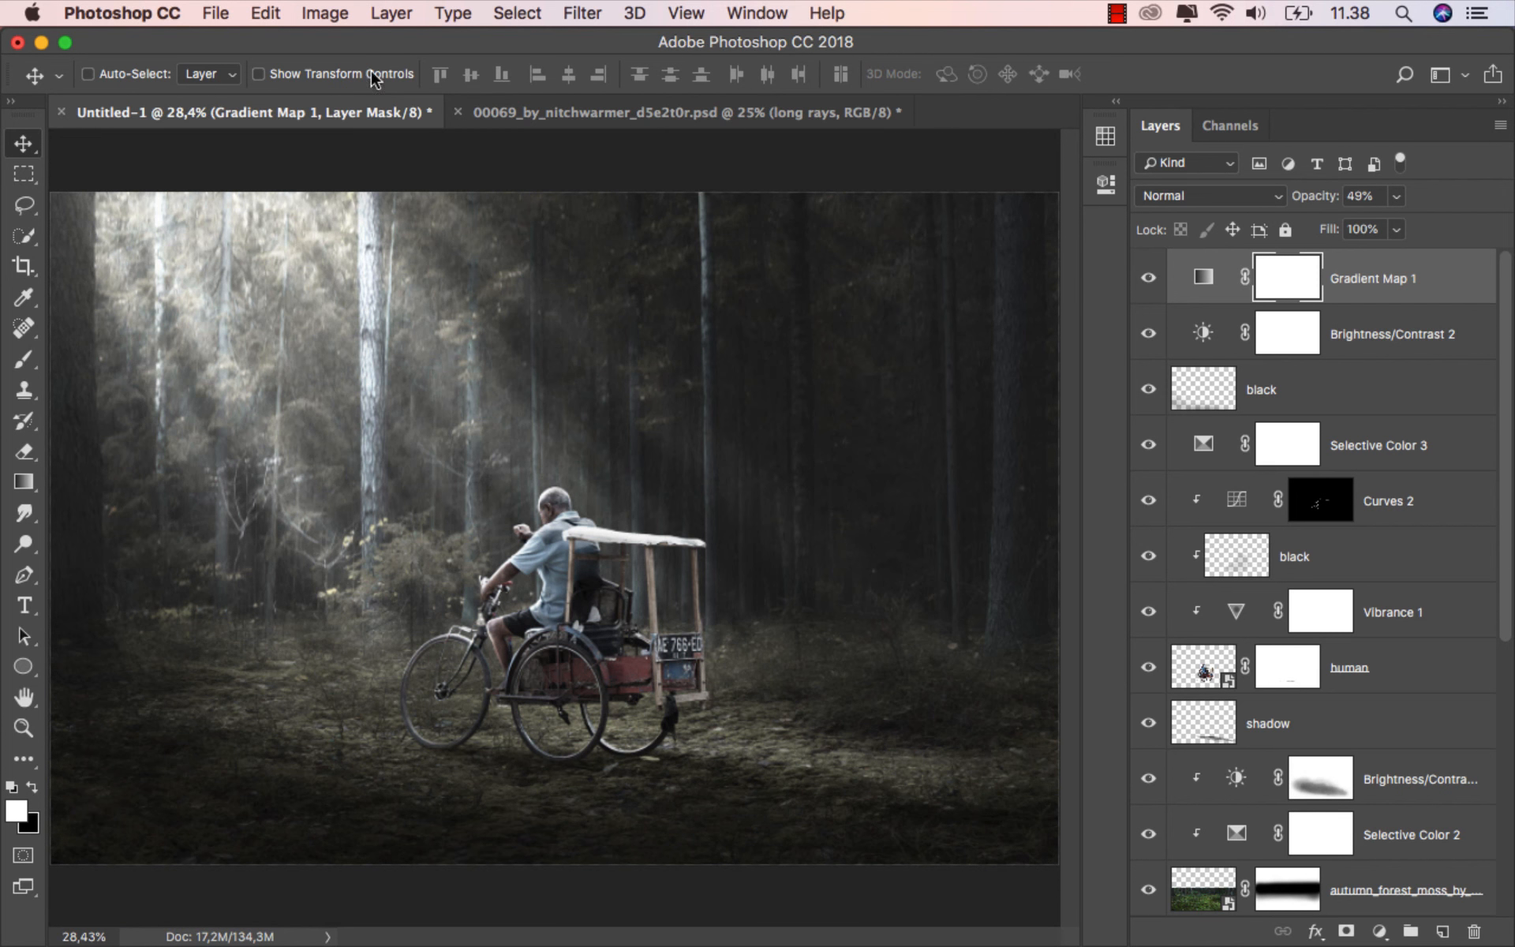
- Preview the saved ok.jpg at large size from the file-opening dialog
left_click(217, 14)
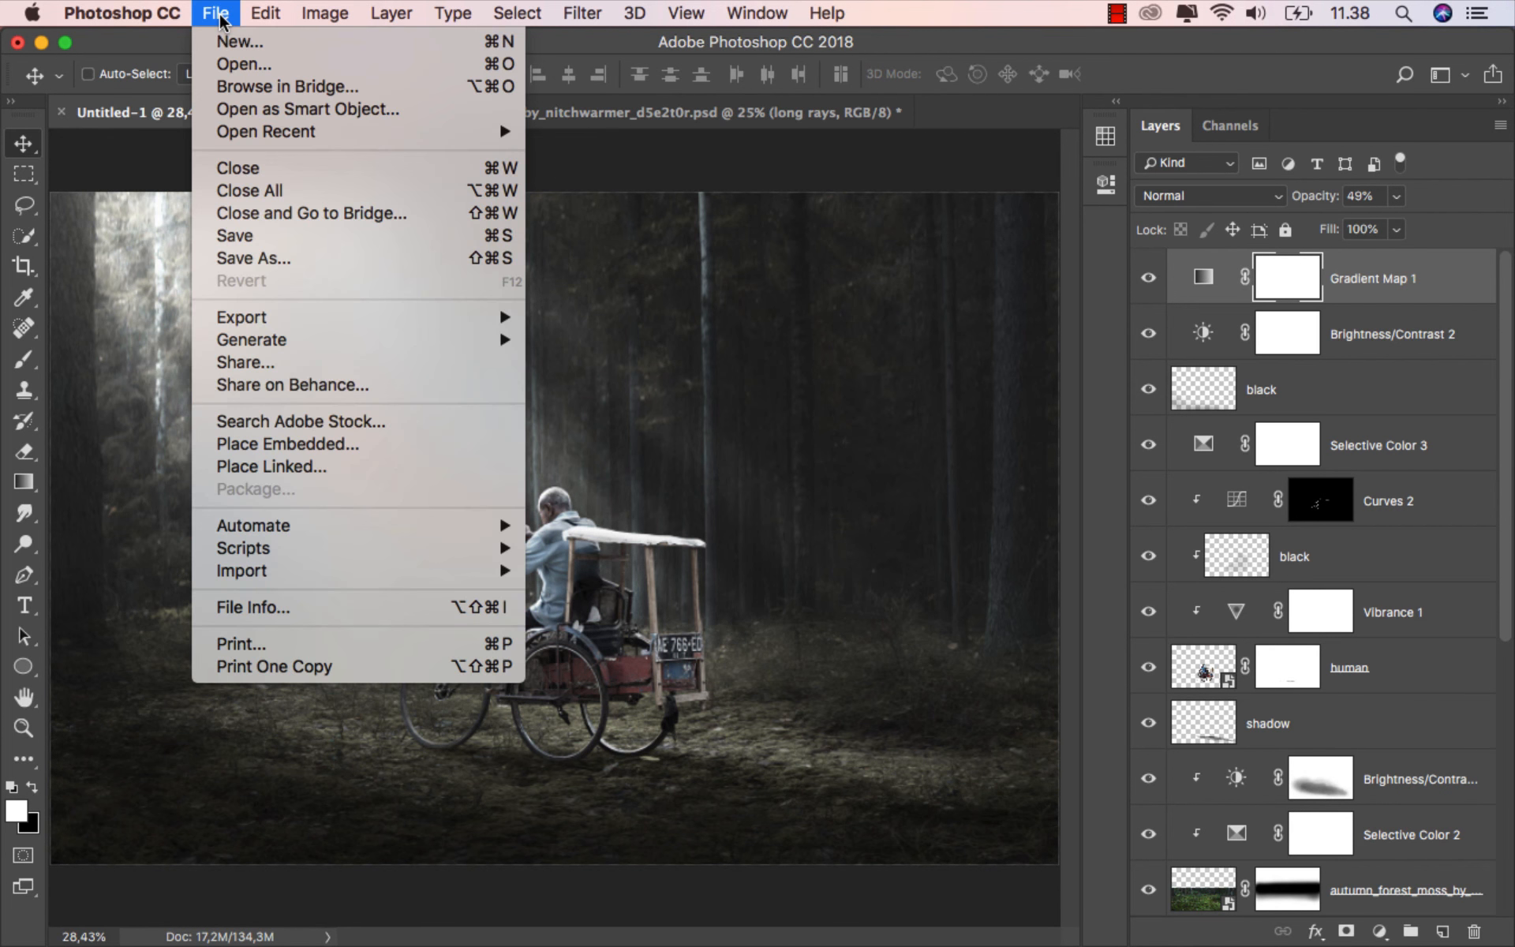
left_click(278, 66)
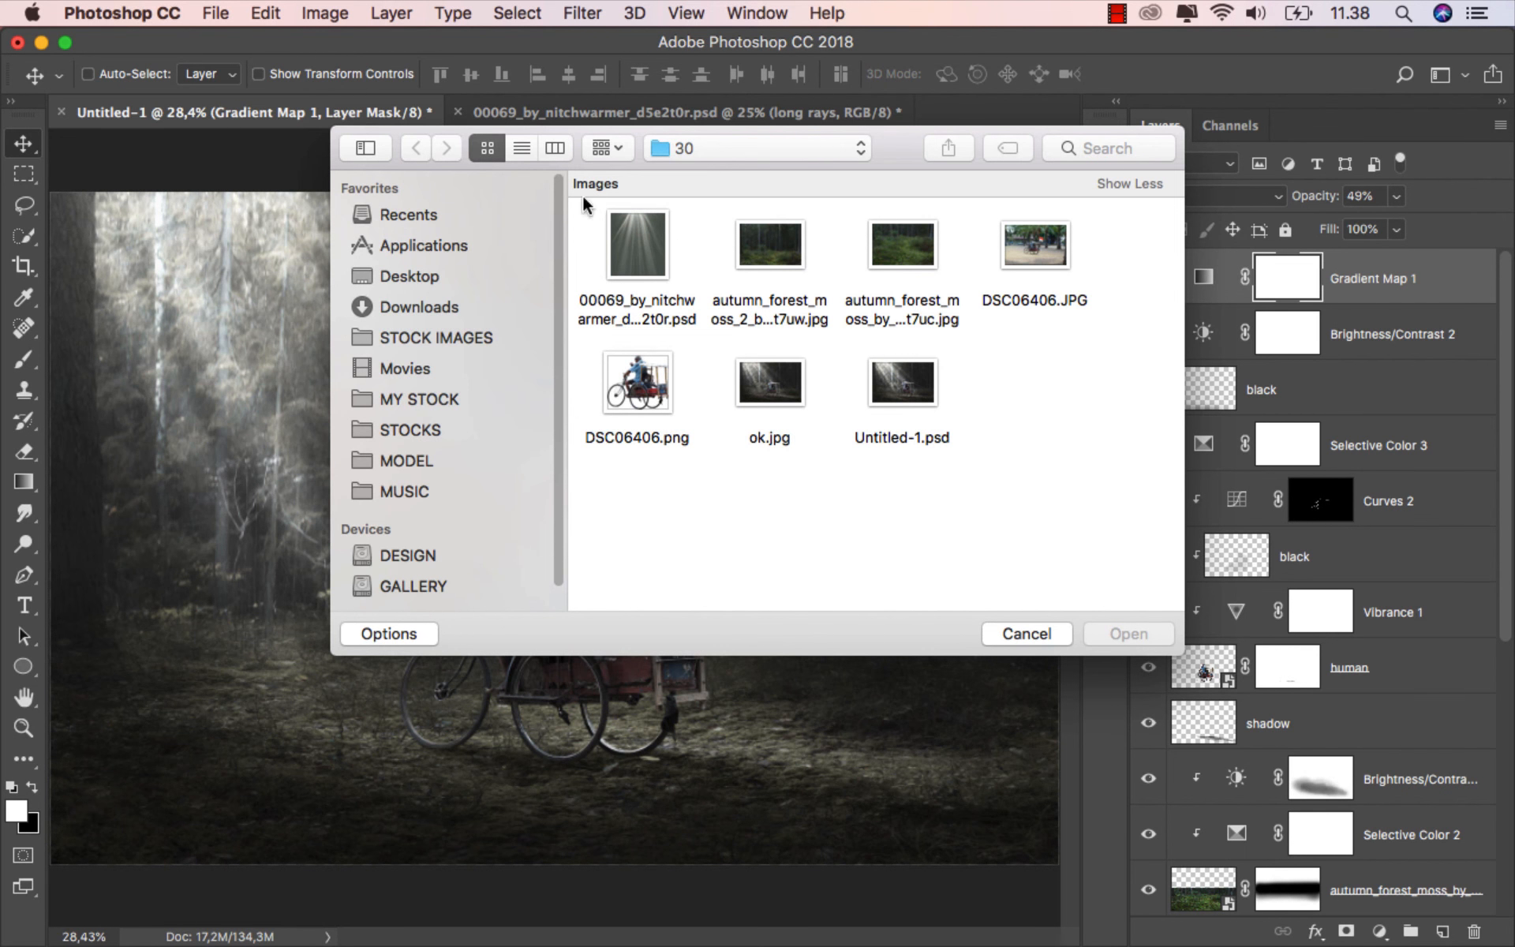
left_click(780, 381)
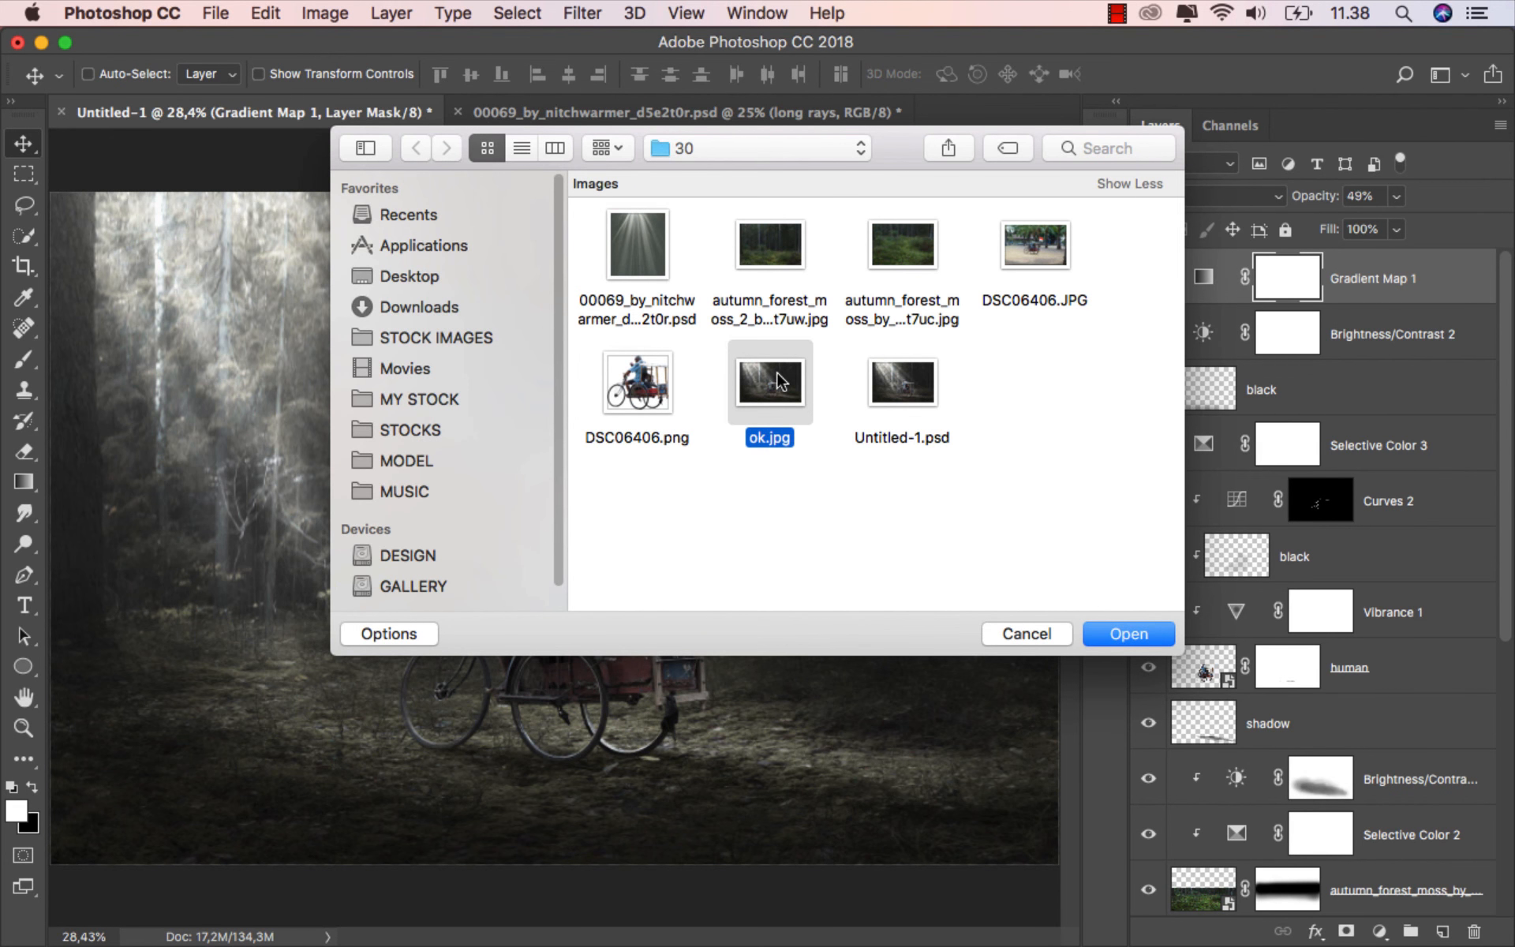
key("space")
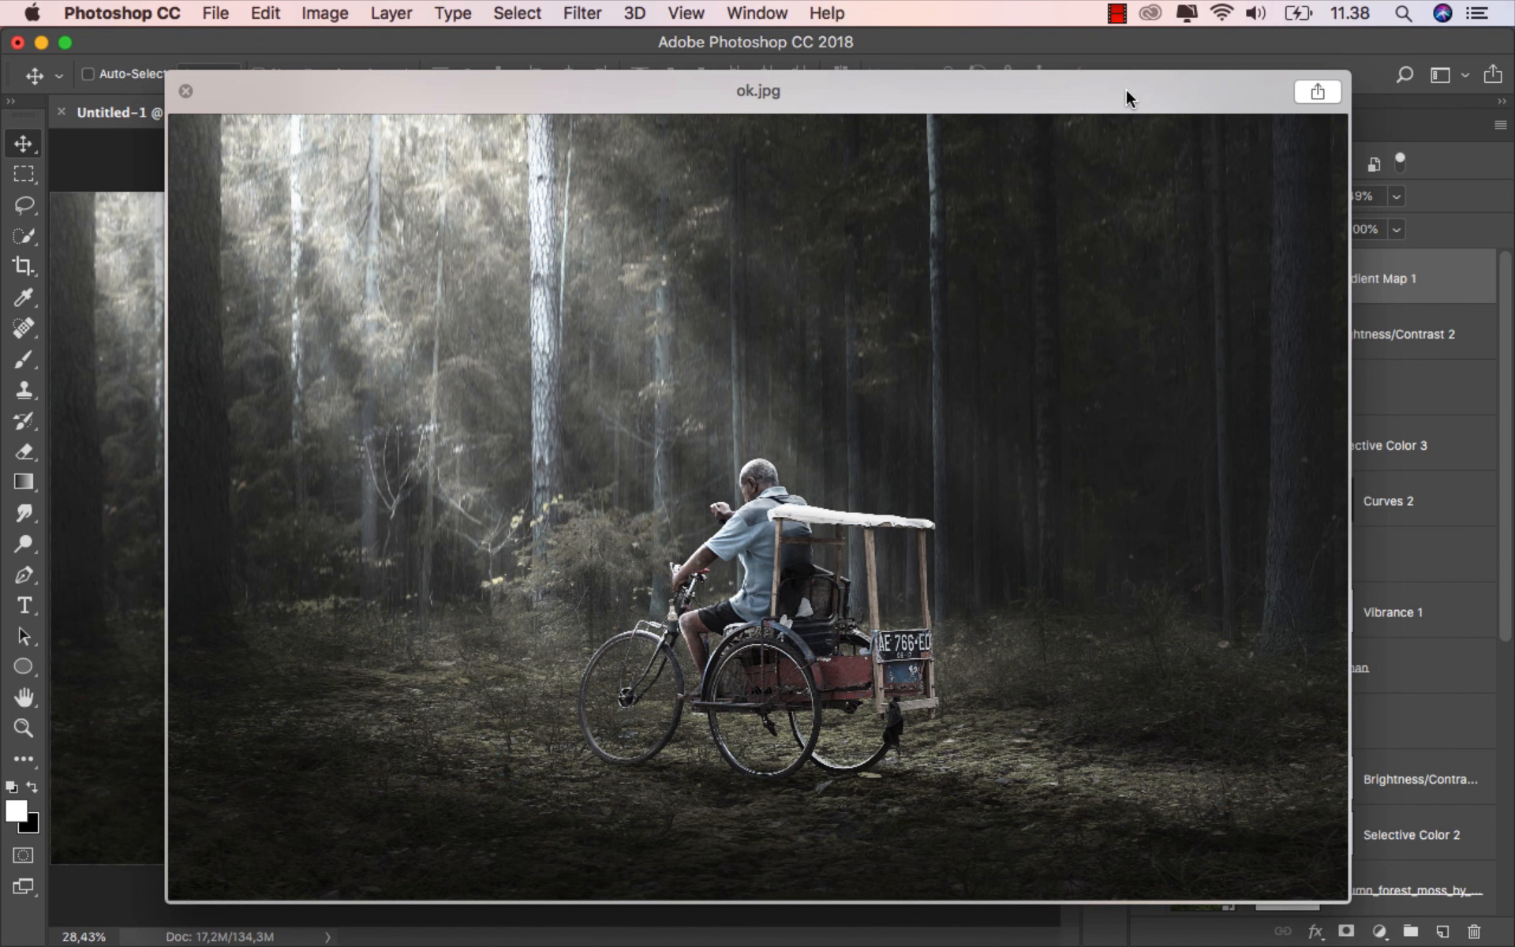